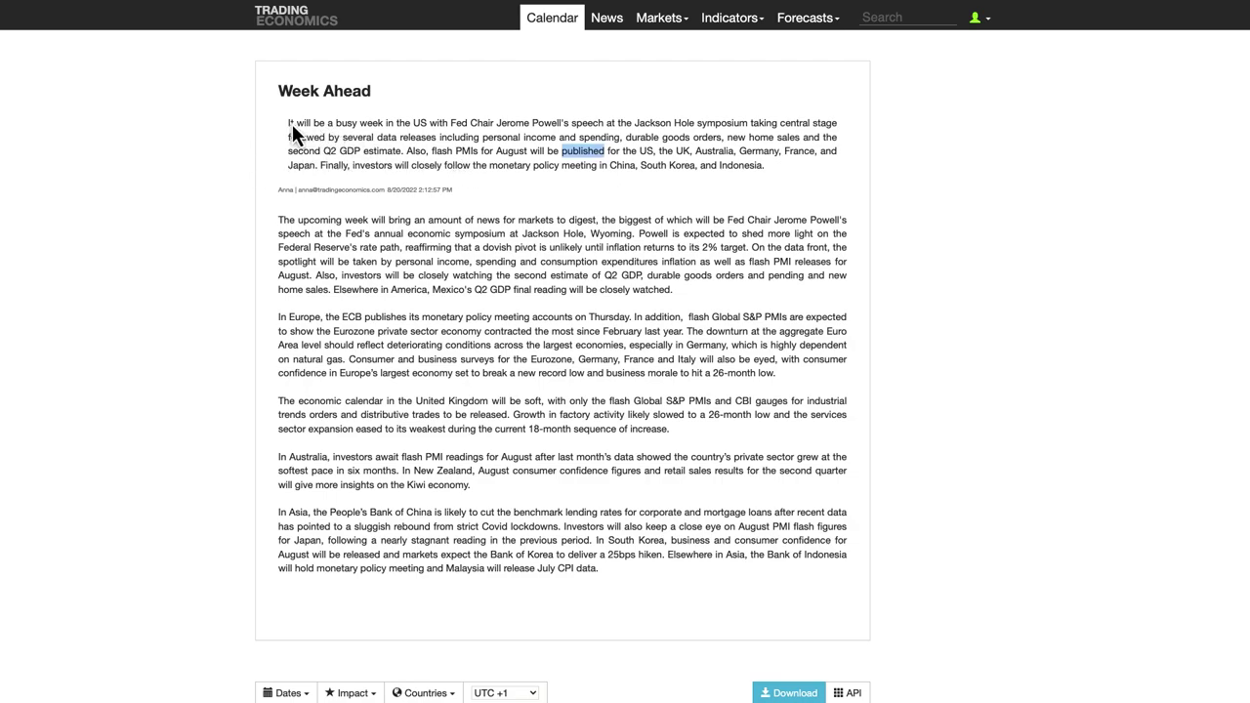
# Highlight the Week Ahead summary paragraph and the detailed regional outlook text below it for reading.
pyautogui.moveTo(287, 123); pyautogui.dragTo(683, 159)
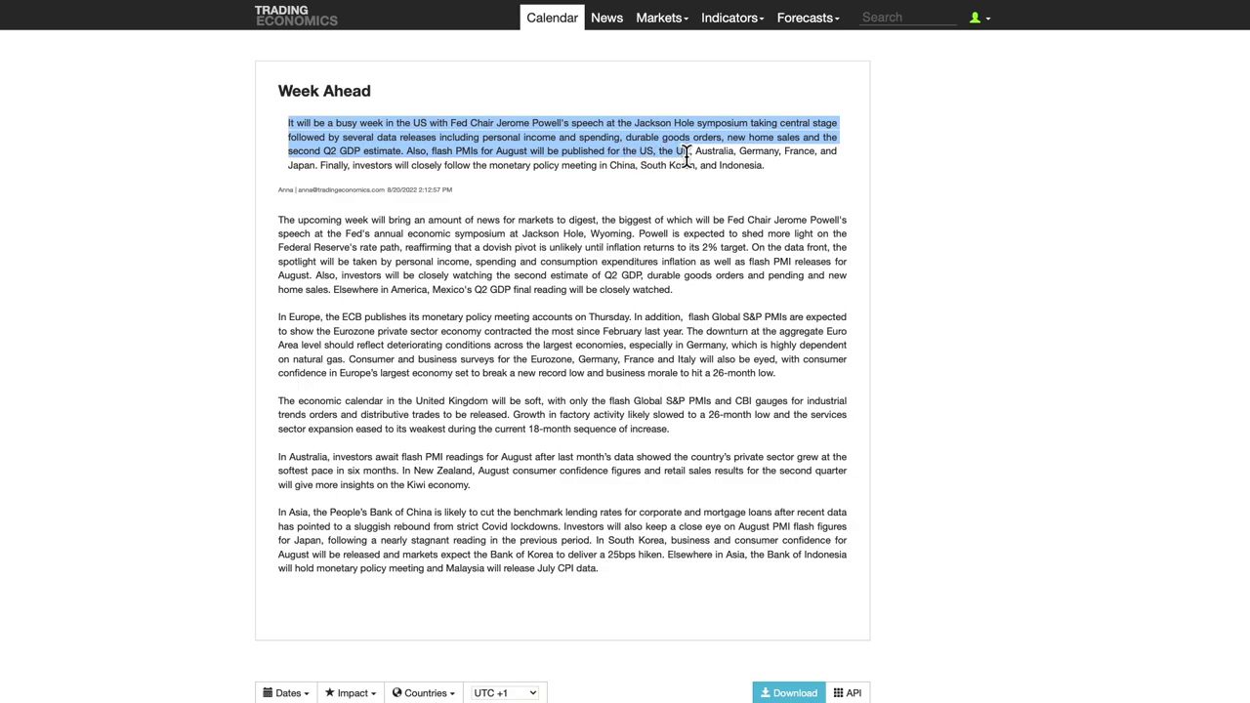
pyautogui.moveTo(711, 159)
pyautogui.mouseDown()
pyautogui.moveTo(796, 156)
pyautogui.moveTo(326, 166)
pyautogui.moveTo(728, 166)
pyautogui.mouseUp()
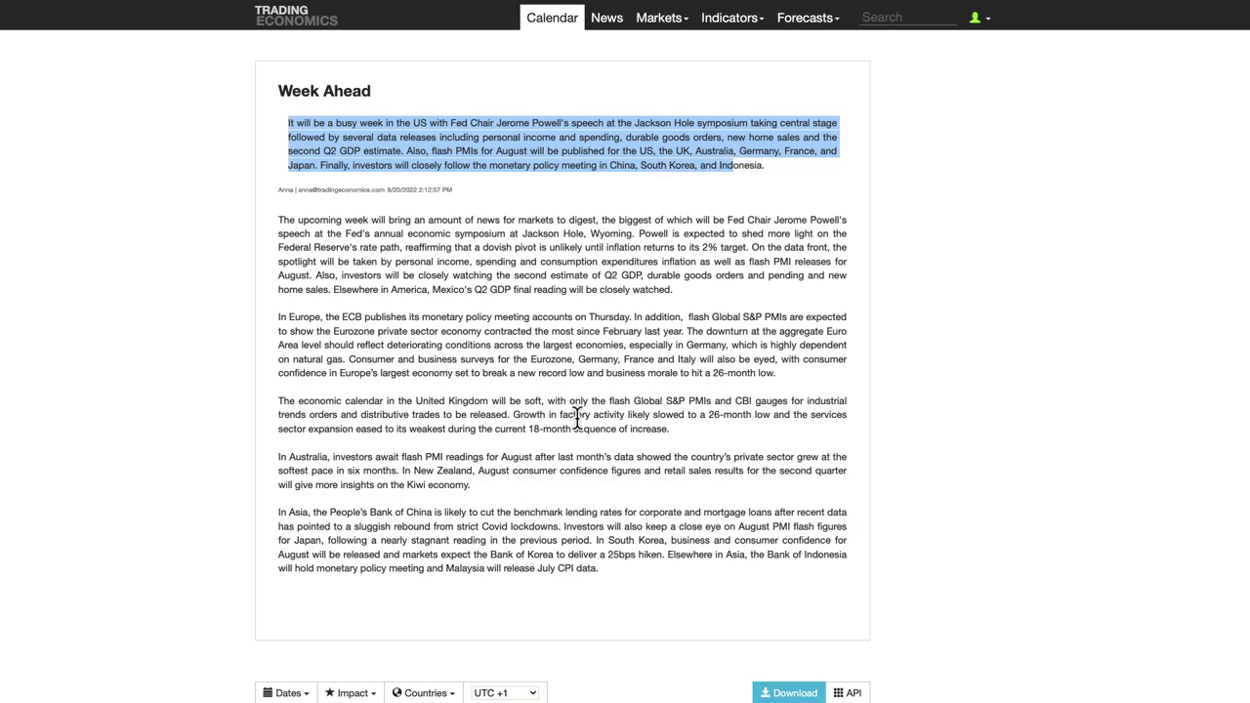
pyautogui.click(507, 217)
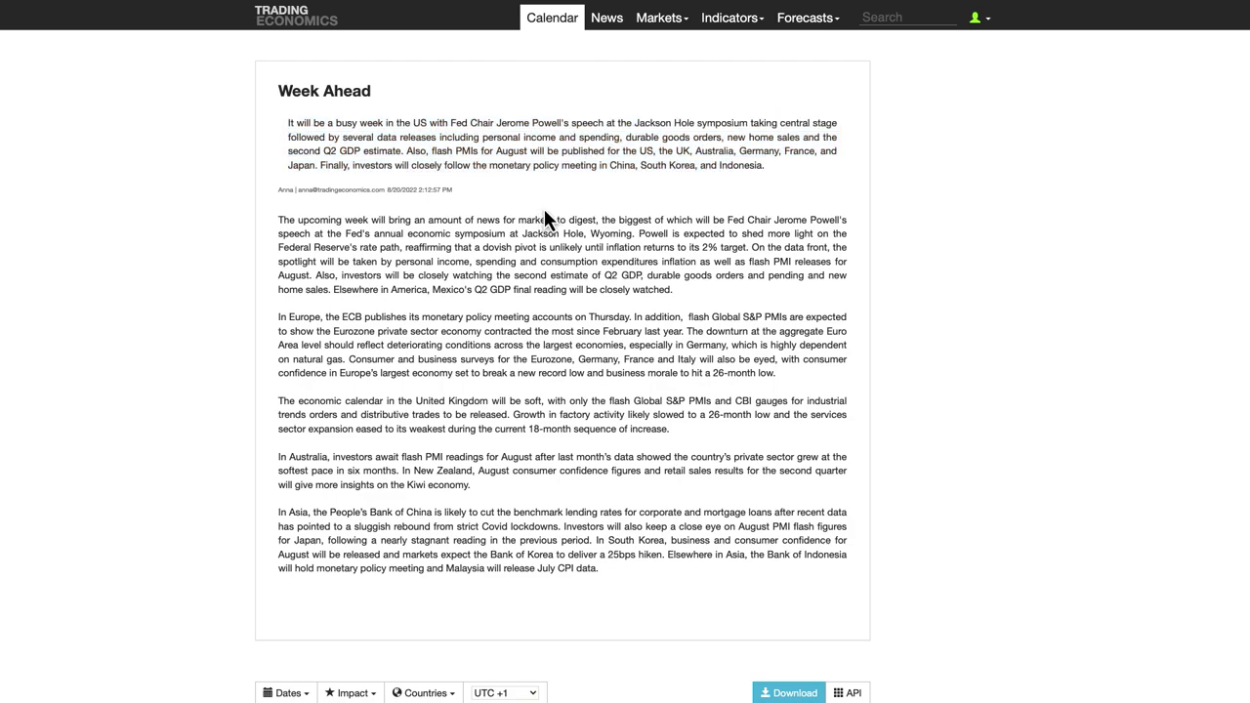
pyautogui.moveTo(279, 227); pyautogui.dragTo(746, 588)
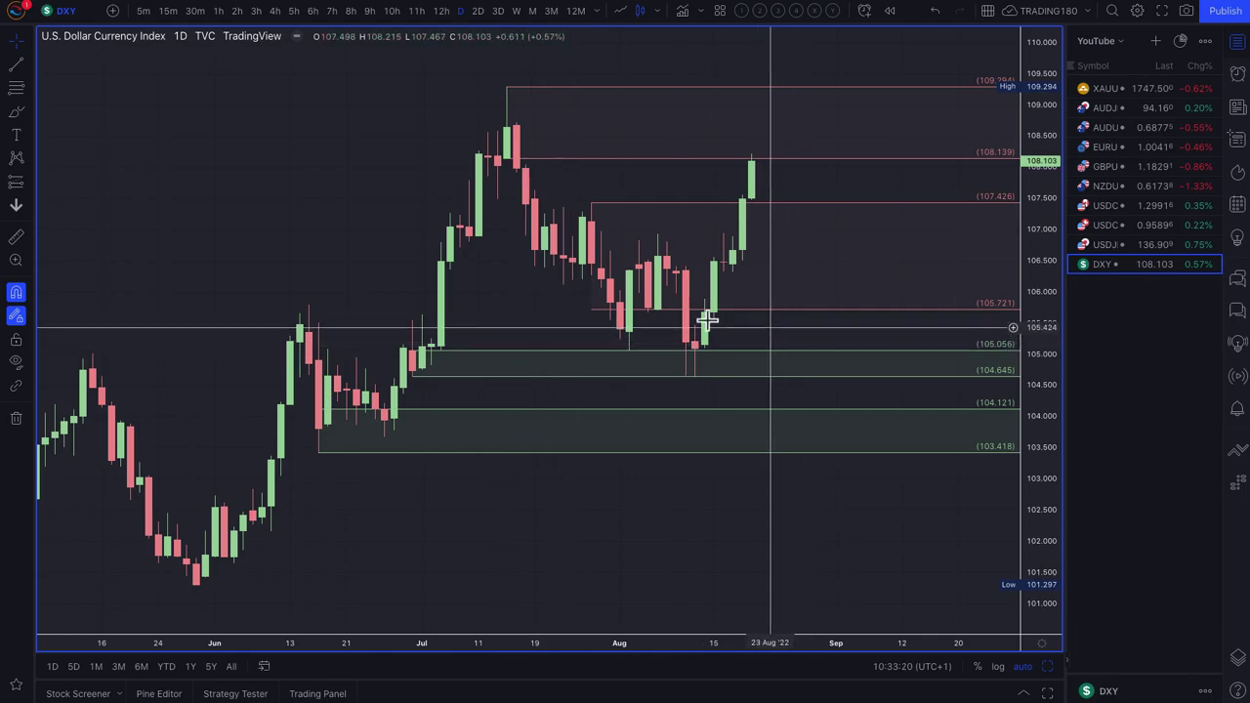
# Trace the late-July decline and the February-to-August uptrend swings on the DXY daily chart with yellow brush strokes.
pyautogui.scroll(-3, 488, 415)
pyautogui.scroll(-2, 488, 411)
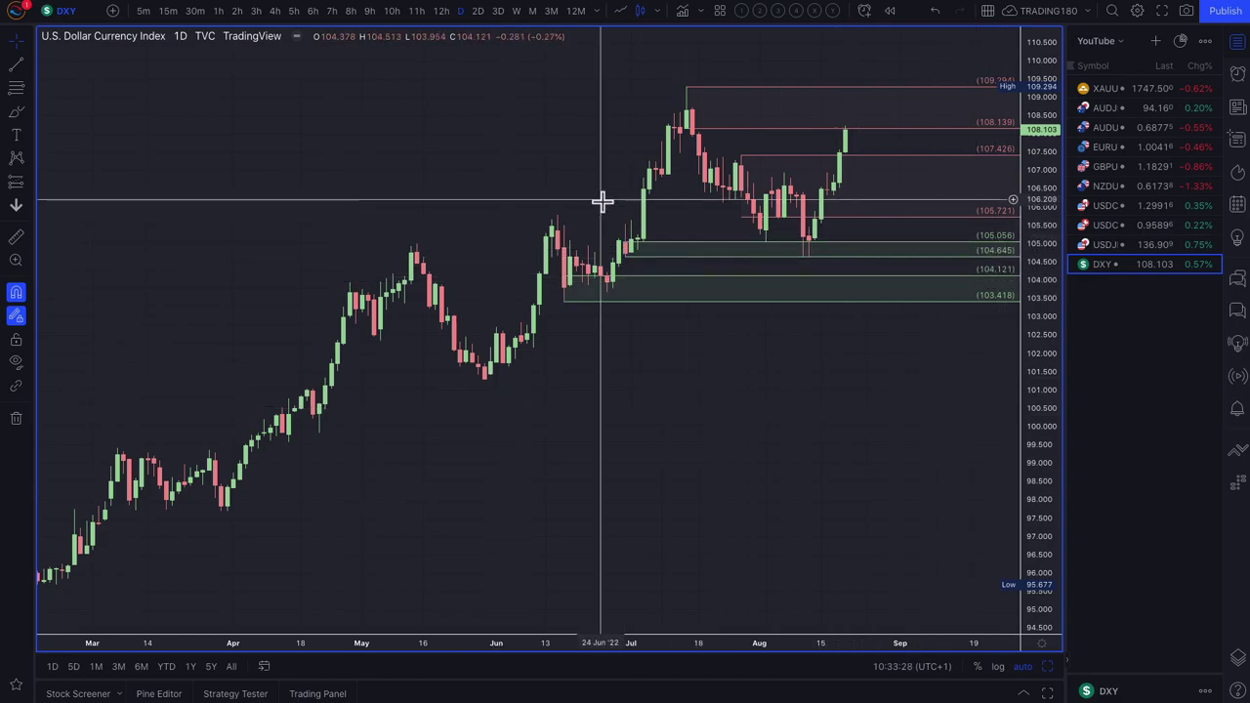
pyautogui.scroll(3, 597, 202)
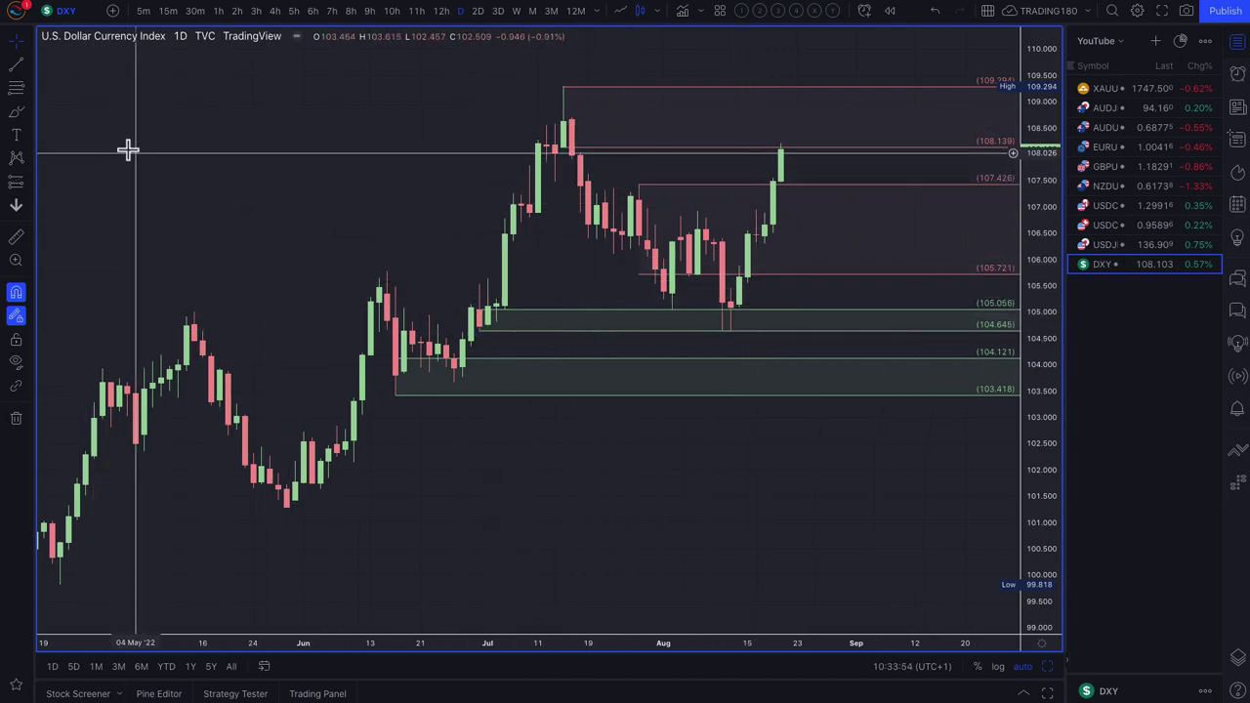
pyautogui.click(16, 112)
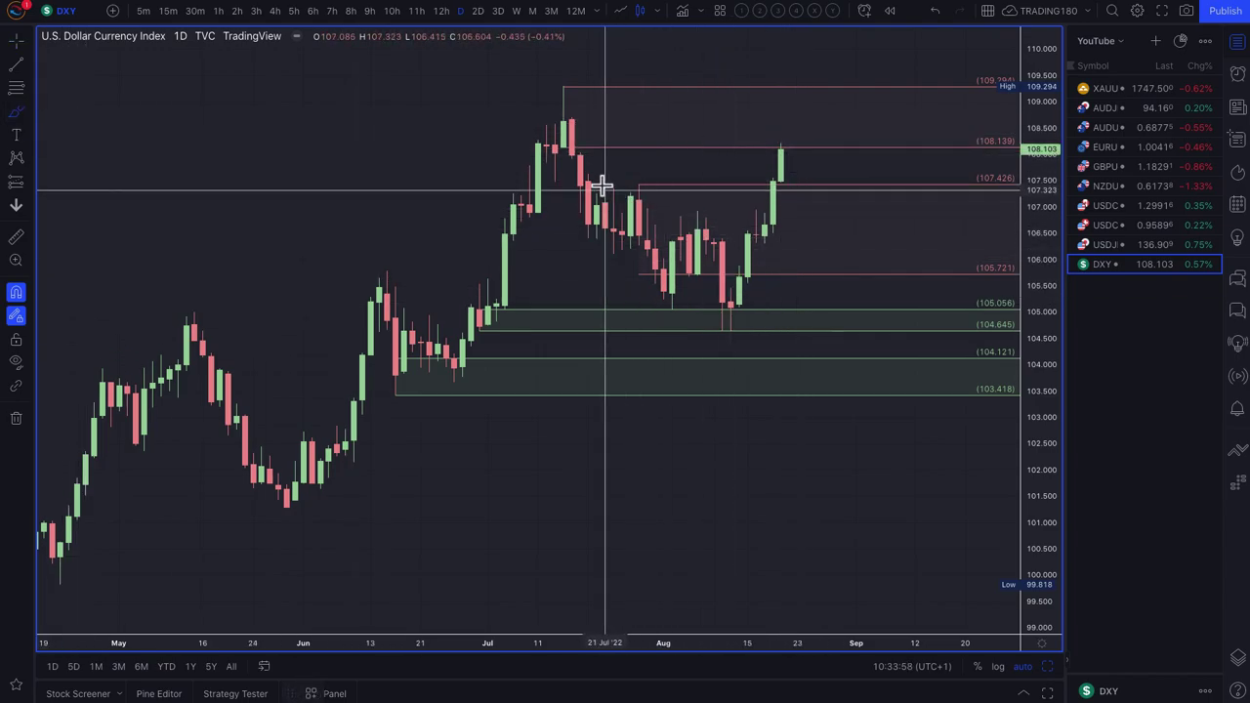
pyautogui.moveTo(628, 200); pyautogui.dragTo(677, 301)
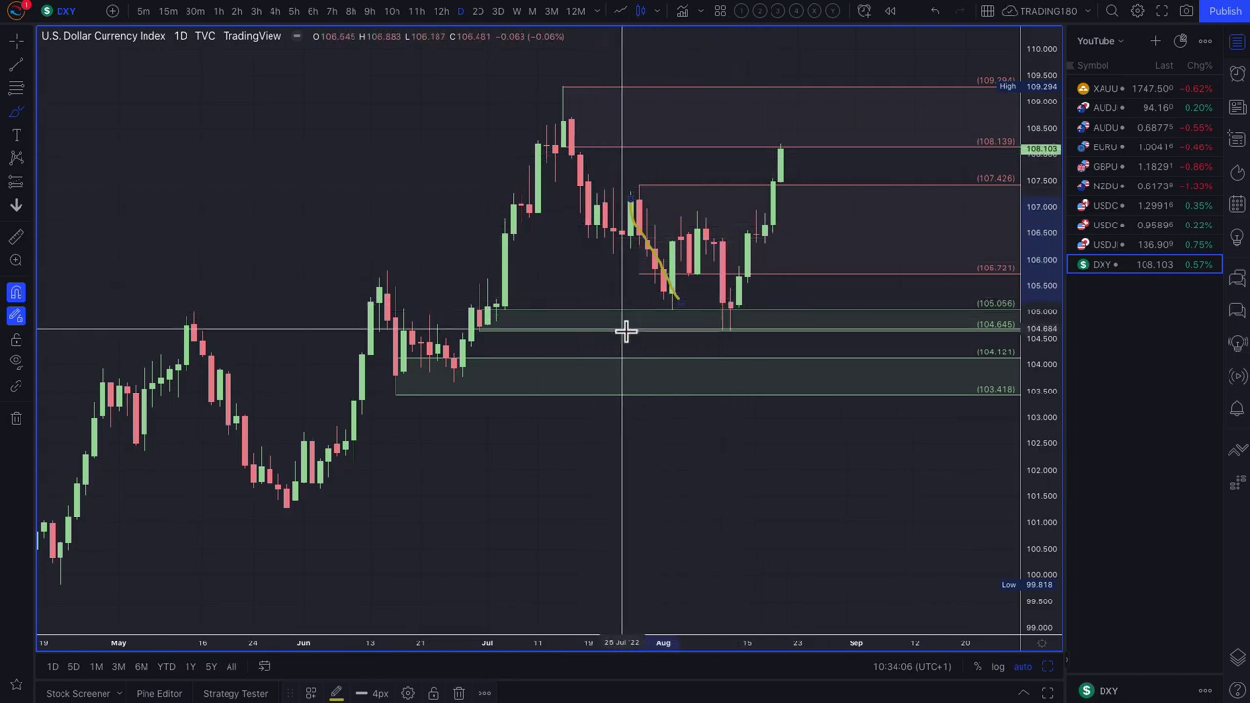
pyautogui.scroll(-5, 625, 332)
pyautogui.moveTo(281, 556)
pyautogui.mouseDown()
pyautogui.moveTo(580, 198)
pyautogui.moveTo(614, 345)
pyautogui.moveTo(675, 176)
pyautogui.moveTo(710, 269)
pyautogui.moveTo(775, 98)
pyautogui.moveTo(856, 245)
pyautogui.moveTo(907, 117)
pyautogui.mouseUp()
pyautogui.scroll(2, 772, 227)
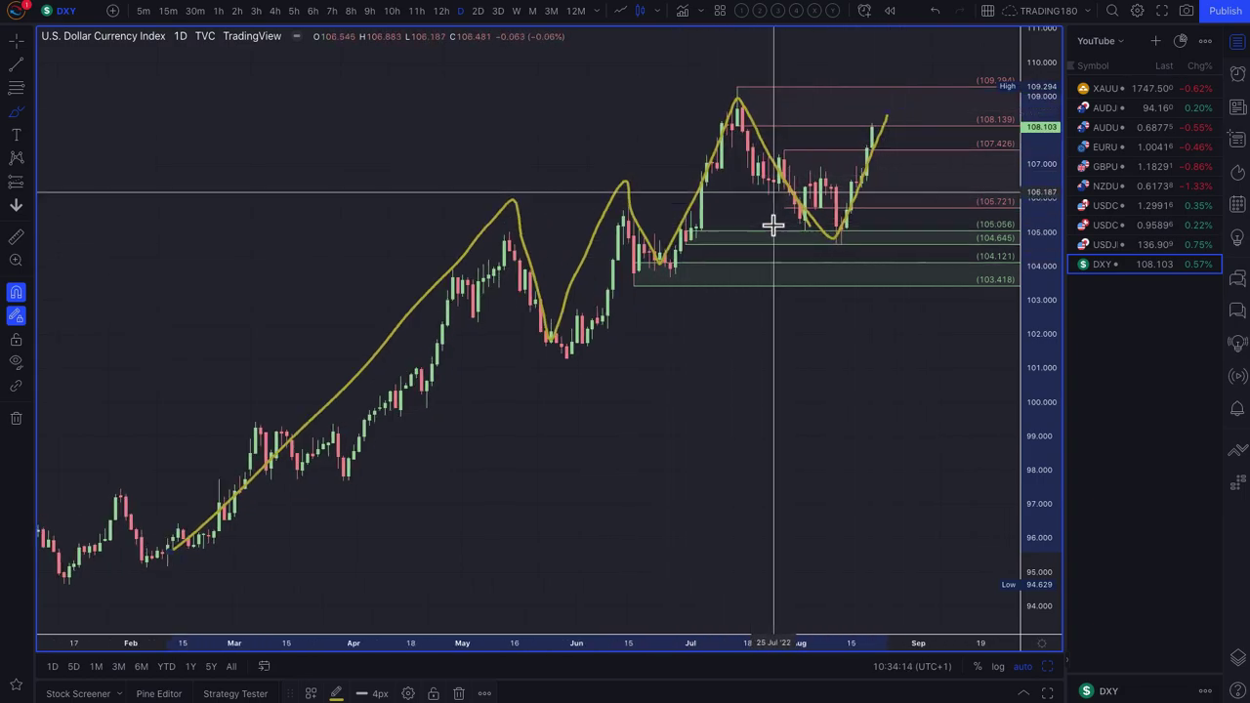
pyautogui.scroll(3, 772, 227)
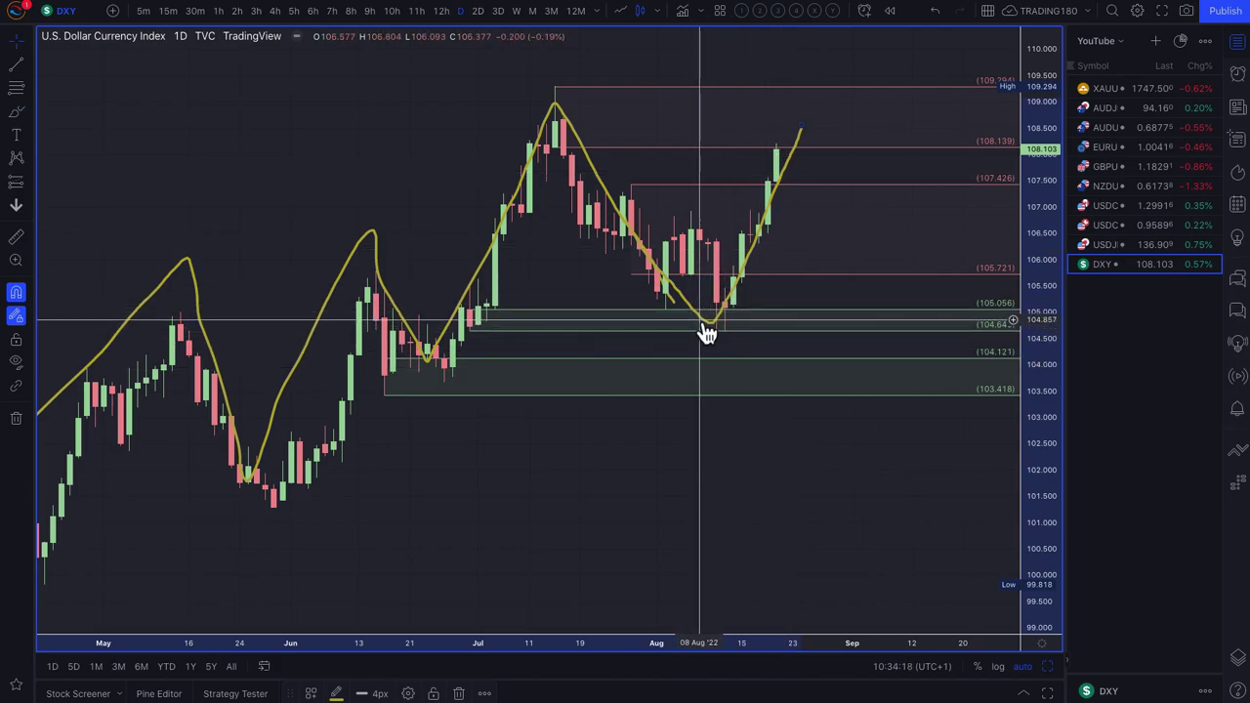
# Delete the long uptrend brush stroke and the short late-July decline stroke from the chart.
pyautogui.press('Delete')
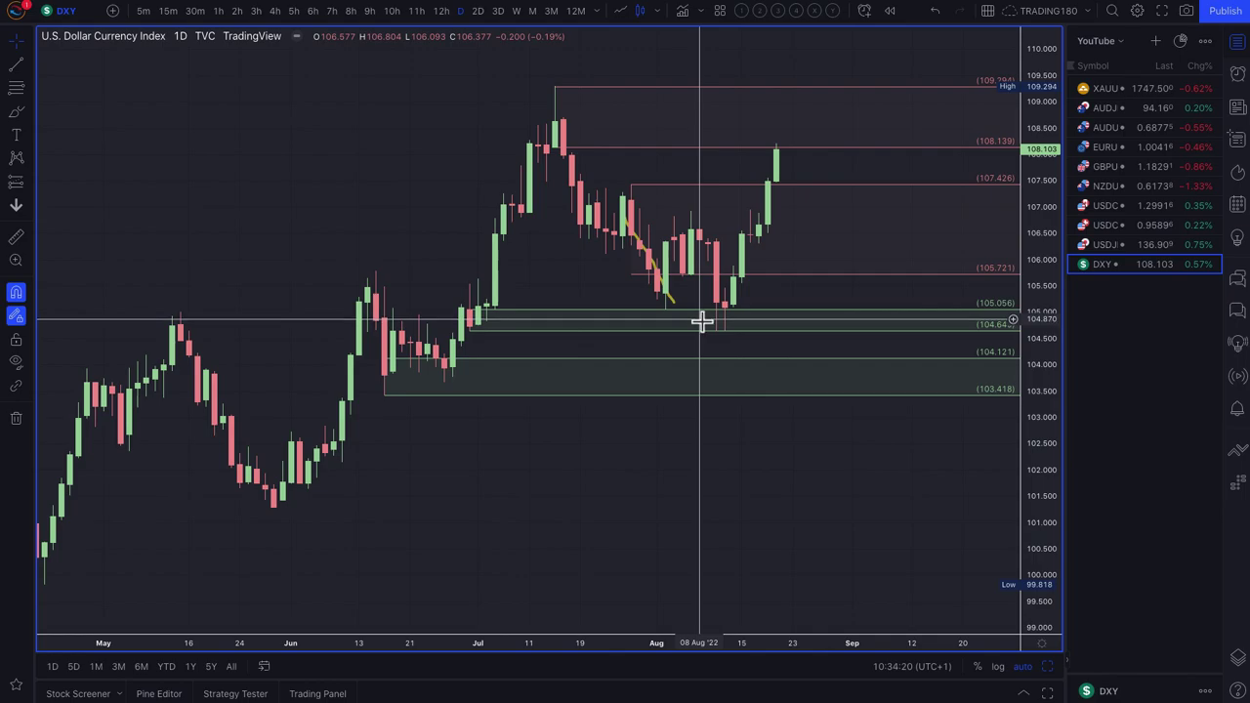
pyautogui.click(671, 310)
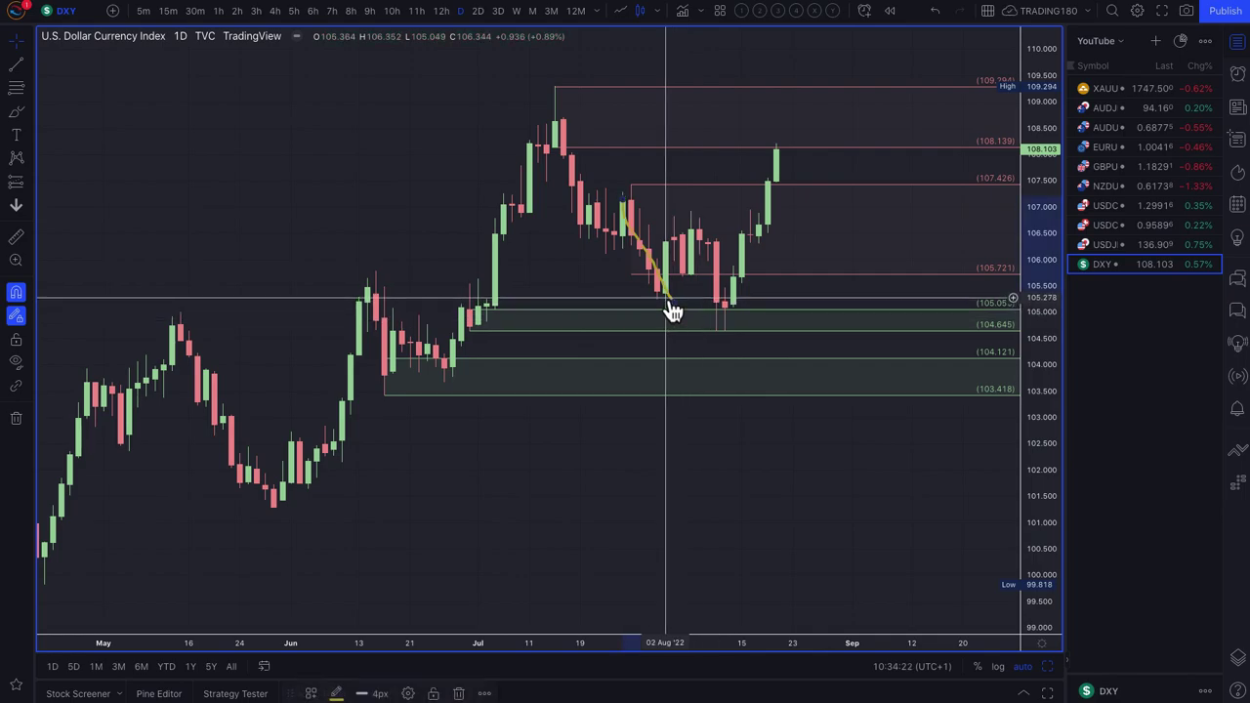
pyautogui.press('Delete')
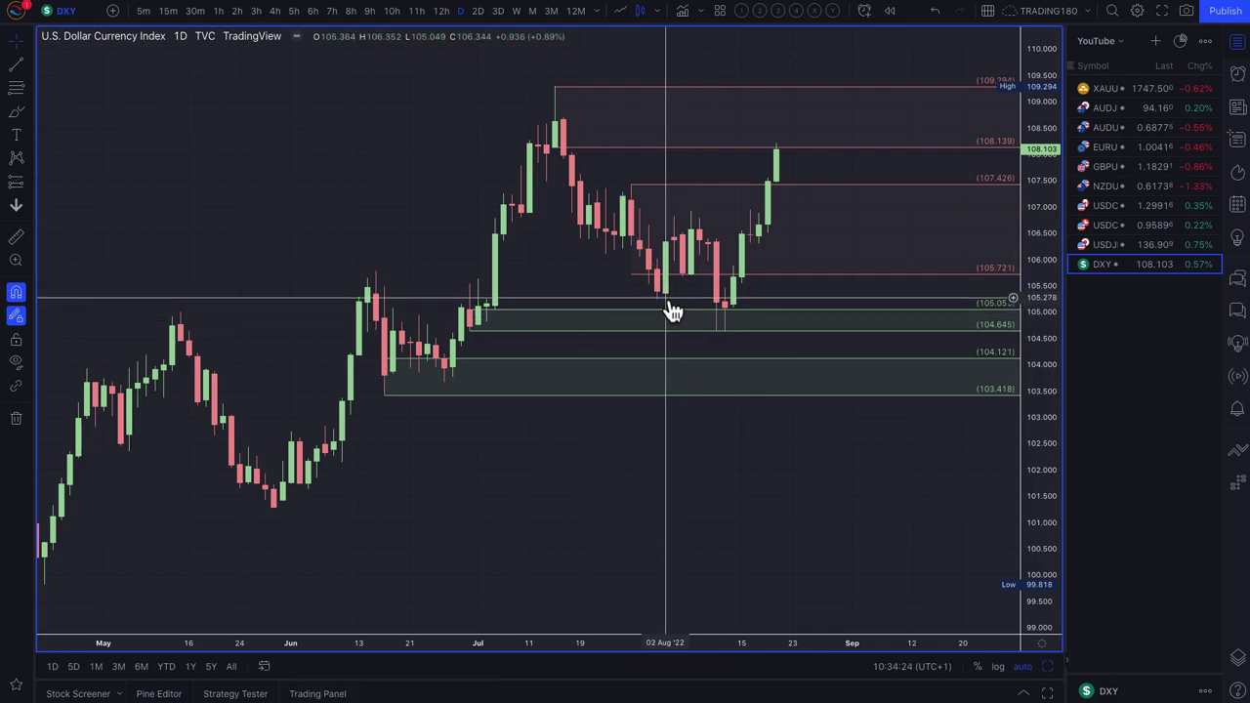
# Circle the mid-August candle lows inside the 104.645–105.056 demand zone with the brush.
pyautogui.click(16, 111)
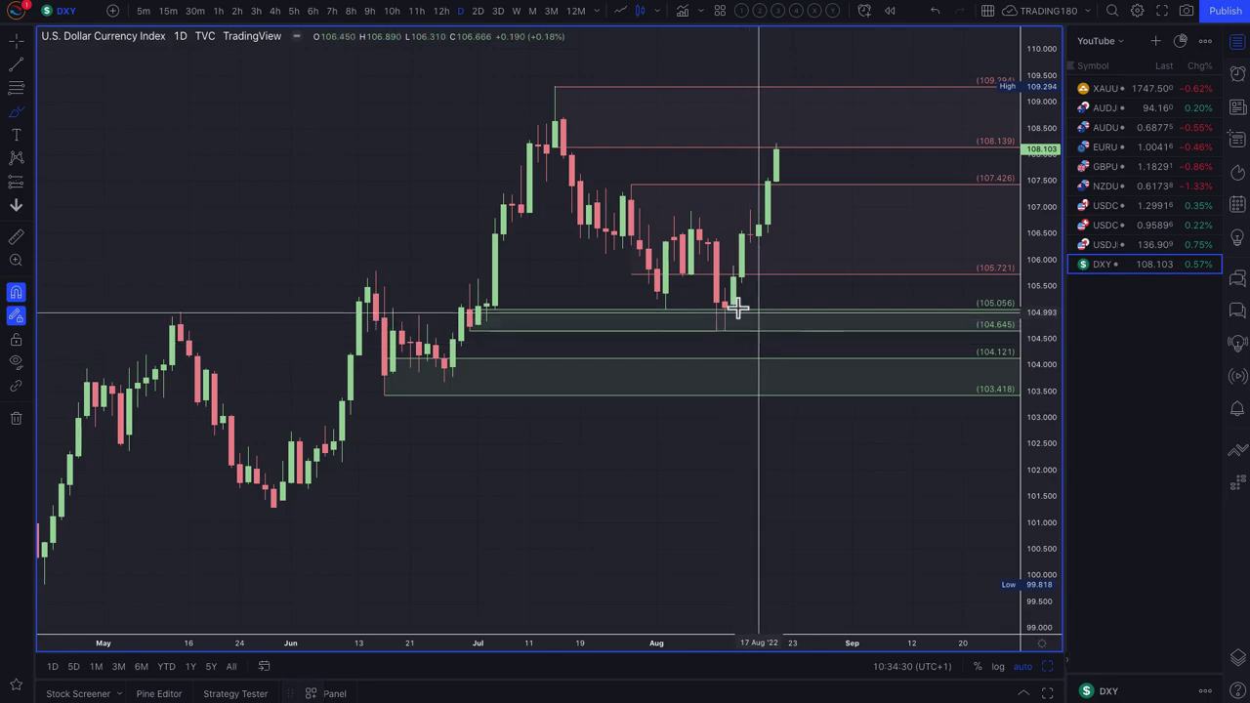
pyautogui.moveTo(731, 296)
pyautogui.mouseDown()
pyautogui.moveTo(697, 323)
pyautogui.moveTo(745, 313)
pyautogui.mouseUp()
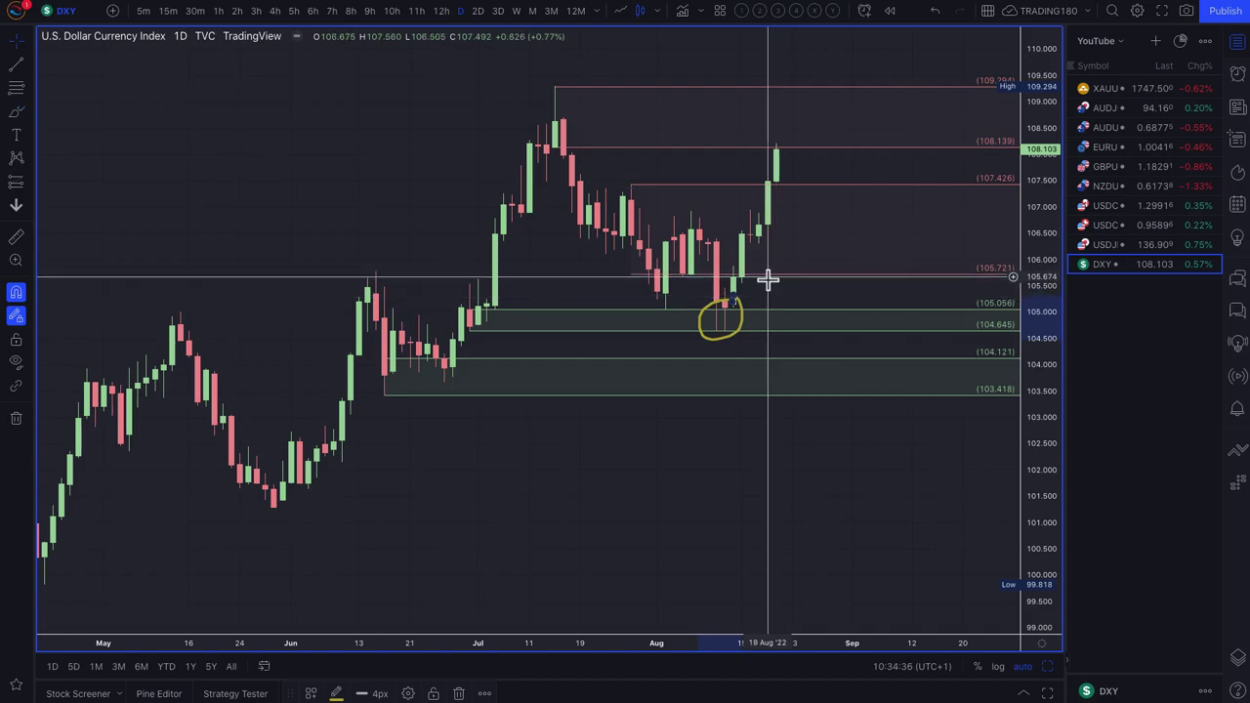
pyautogui.click(16, 112)
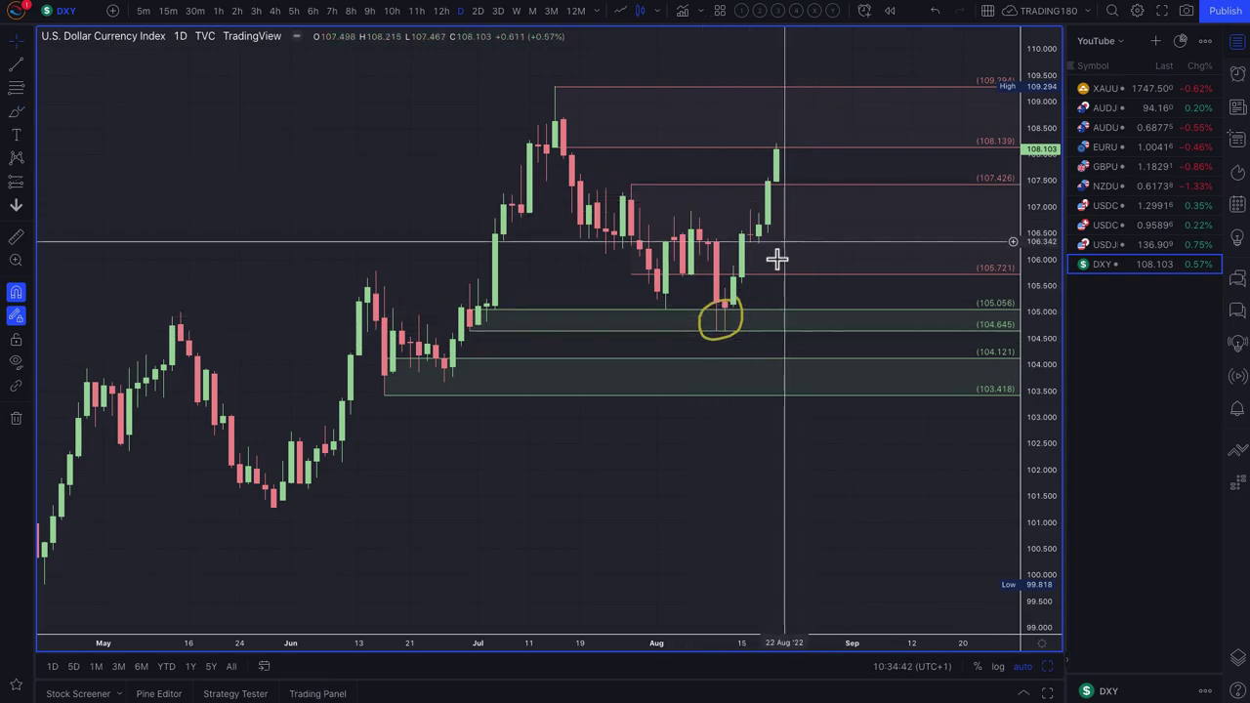
# Delete the red supply zone between 105.721 and 107.426 from the chart.
pyautogui.moveTo(768, 295); pyautogui.dragTo(772, 283)
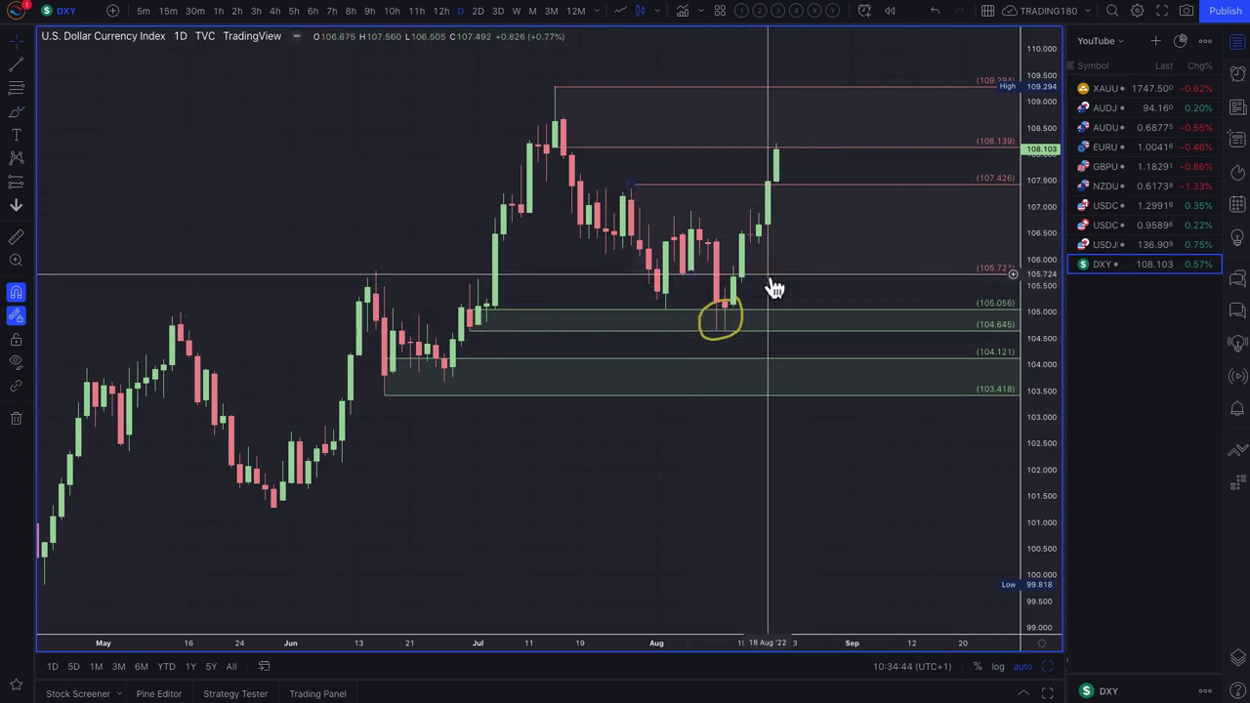
pyautogui.click(770, 279)
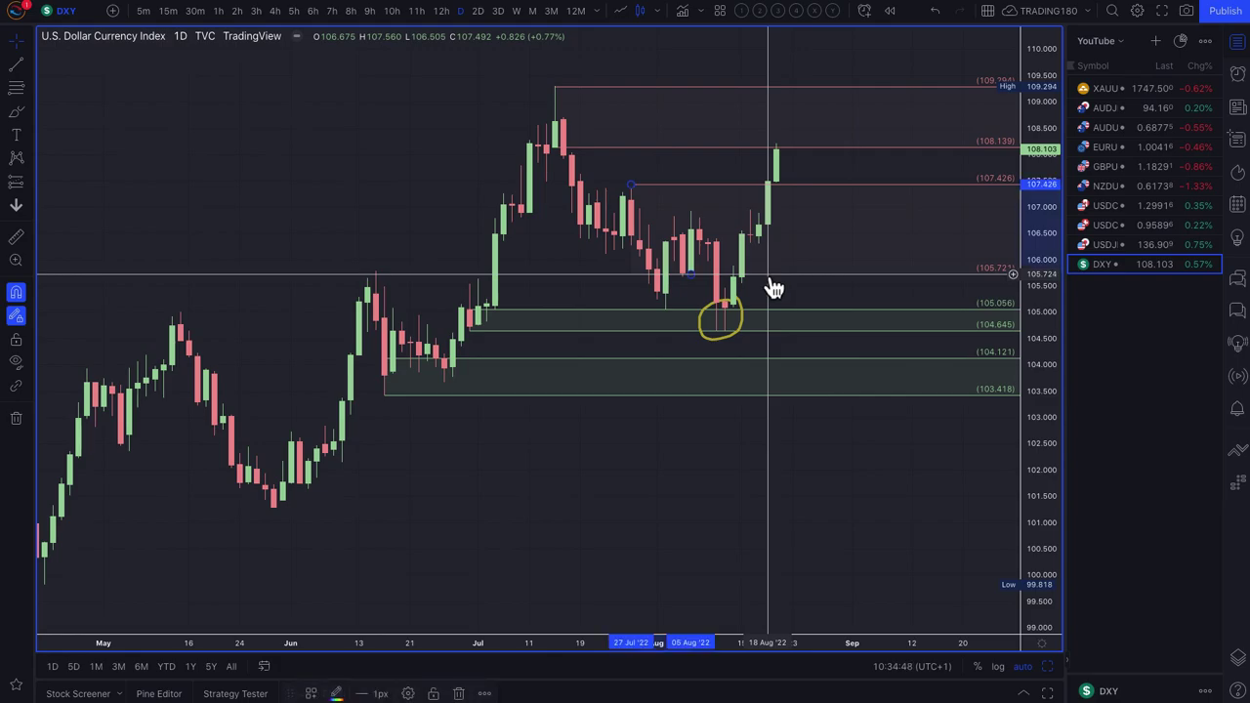
pyautogui.press('Delete')
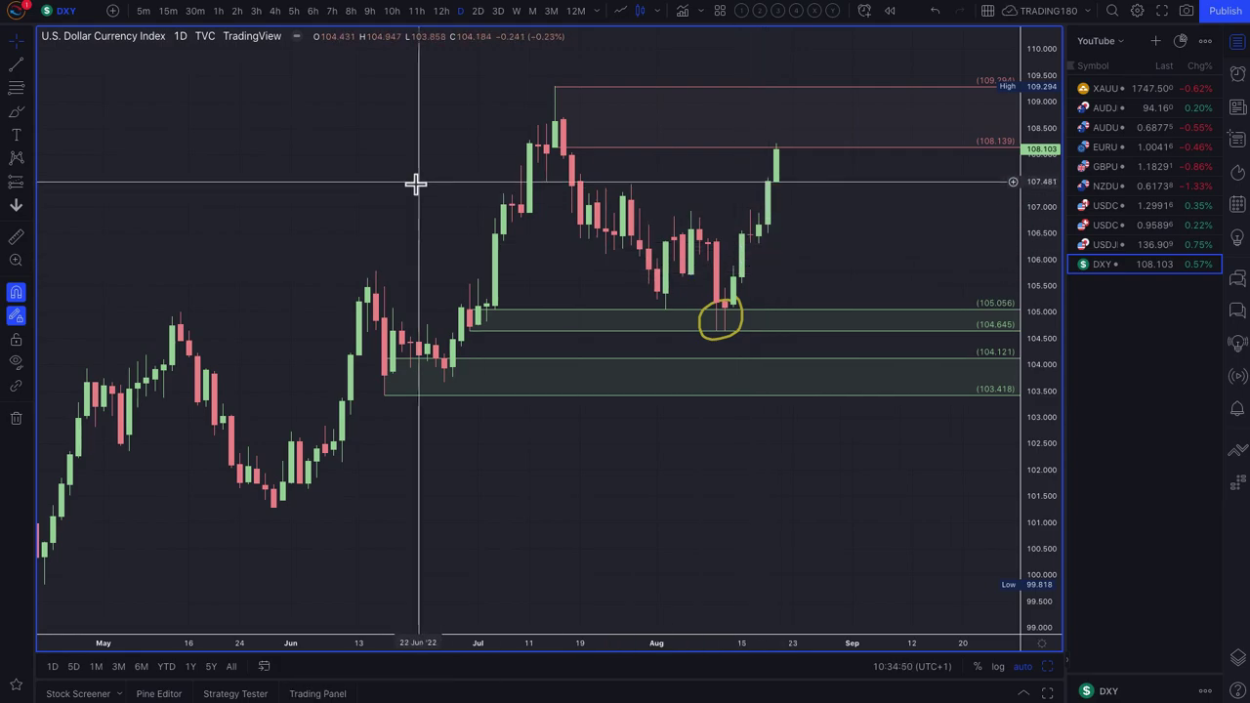
# Draw two green demand zones, one from 105.209 to 104.646 and one from 106.480 to 106.310.
pyautogui.click(15, 90)
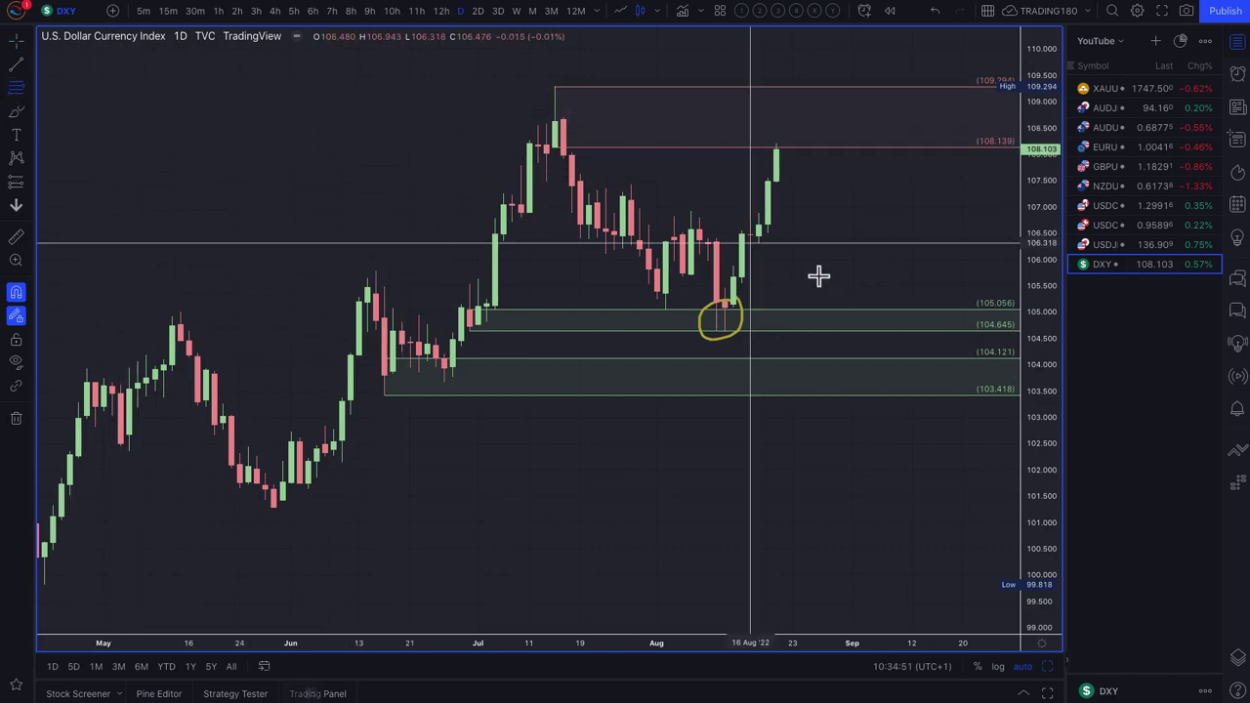
pyautogui.click(723, 303)
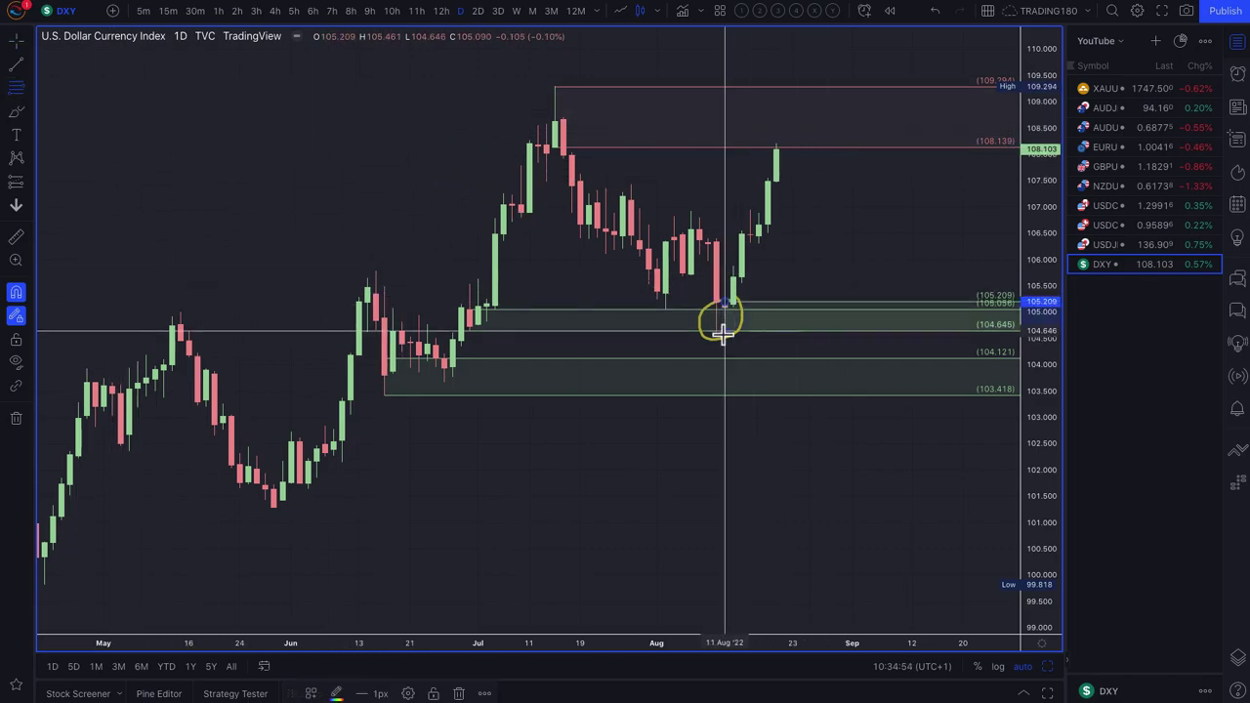
pyautogui.click(748, 236)
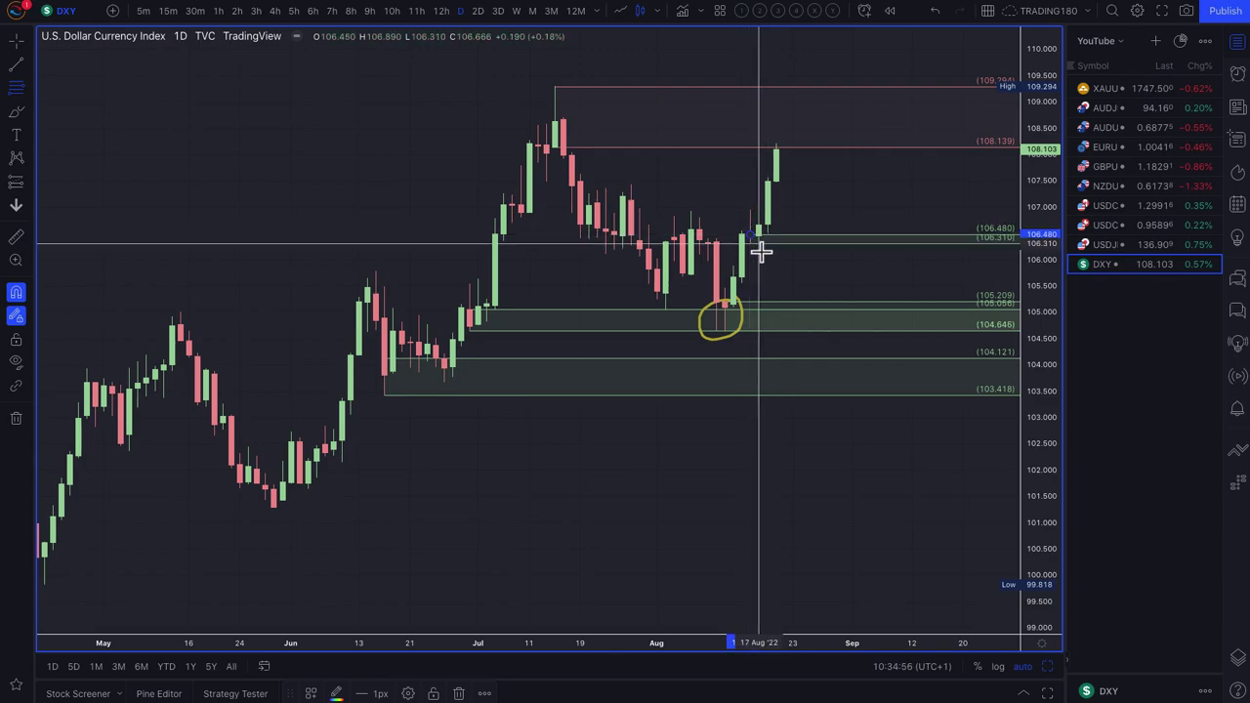
pyautogui.click(756, 251)
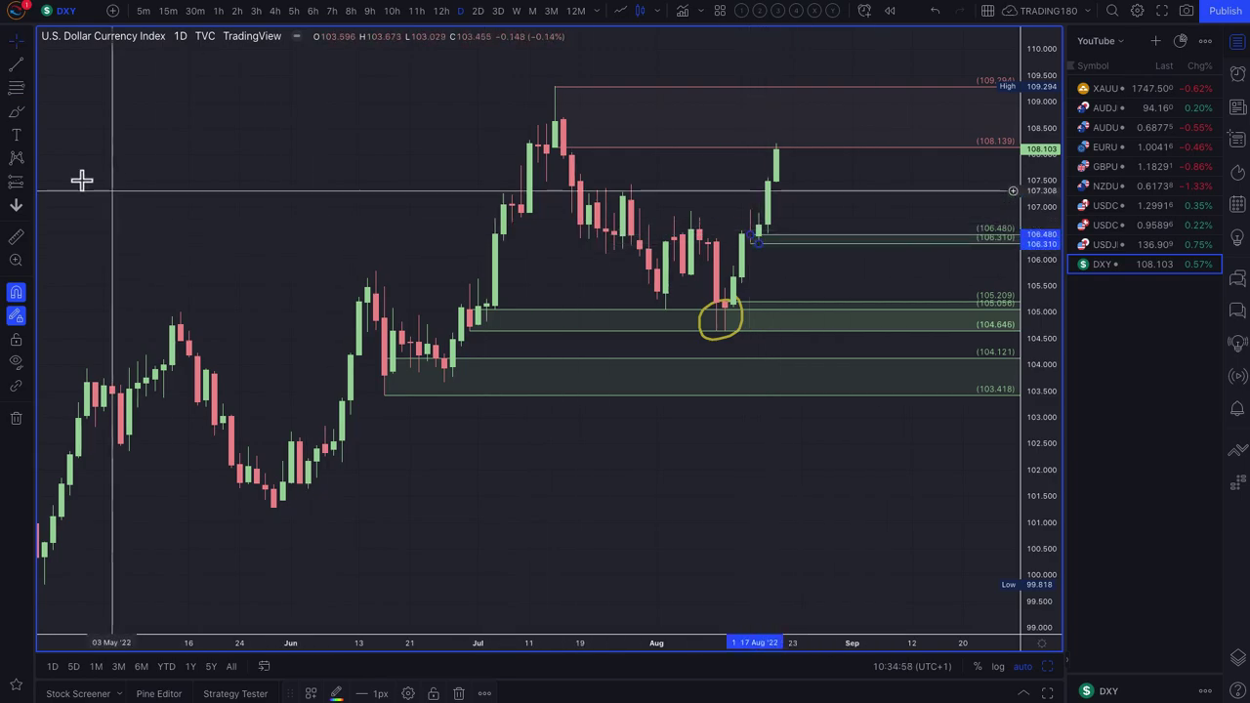
# Circle the supply zone area above the latest candle and the July swing high near 109.294 with the brush.
pyautogui.click(15, 113)
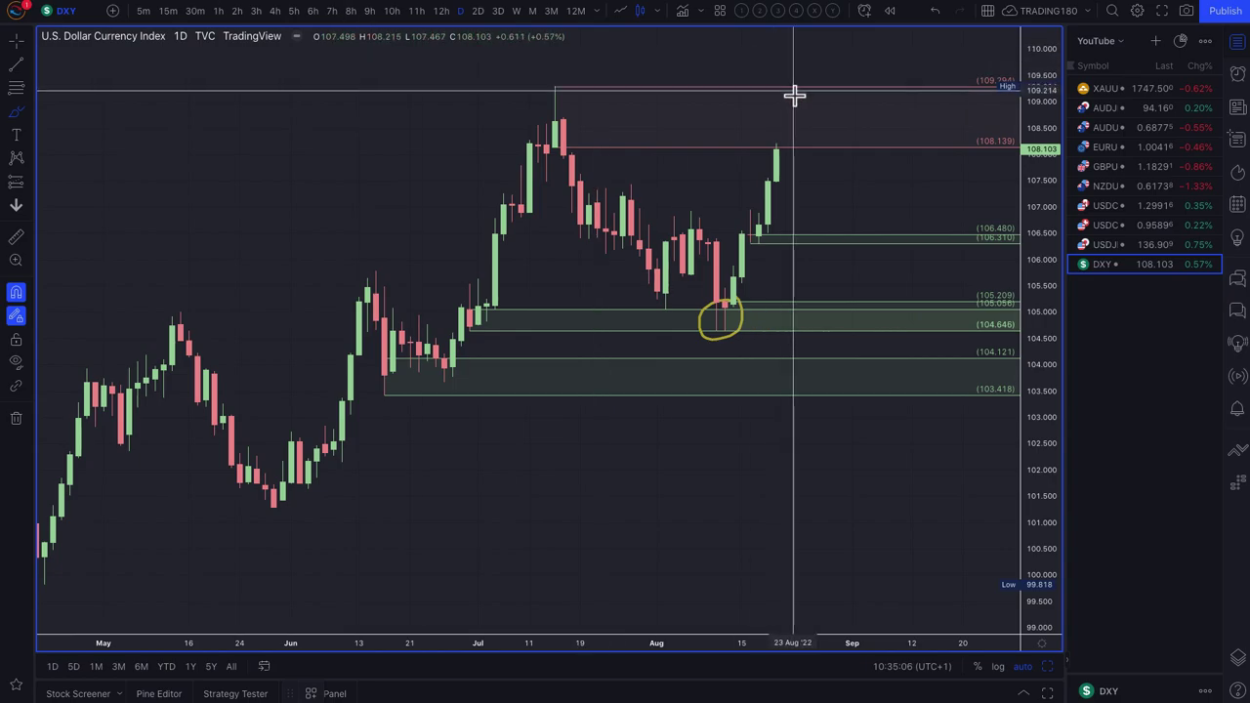
pyautogui.moveTo(781, 82)
pyautogui.mouseDown()
pyautogui.moveTo(803, 120)
pyautogui.moveTo(770, 80)
pyautogui.mouseUp()
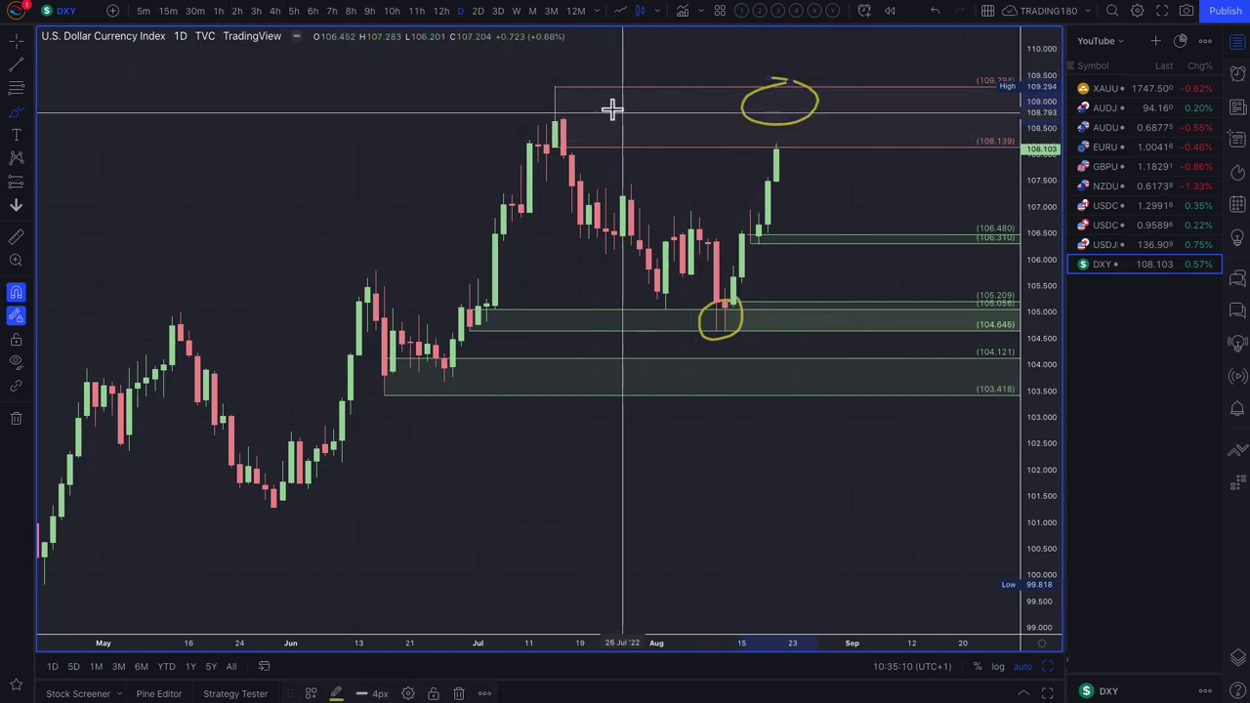
pyautogui.moveTo(558, 76)
pyautogui.mouseDown()
pyautogui.moveTo(580, 125)
pyautogui.moveTo(533, 82)
pyautogui.mouseUp()
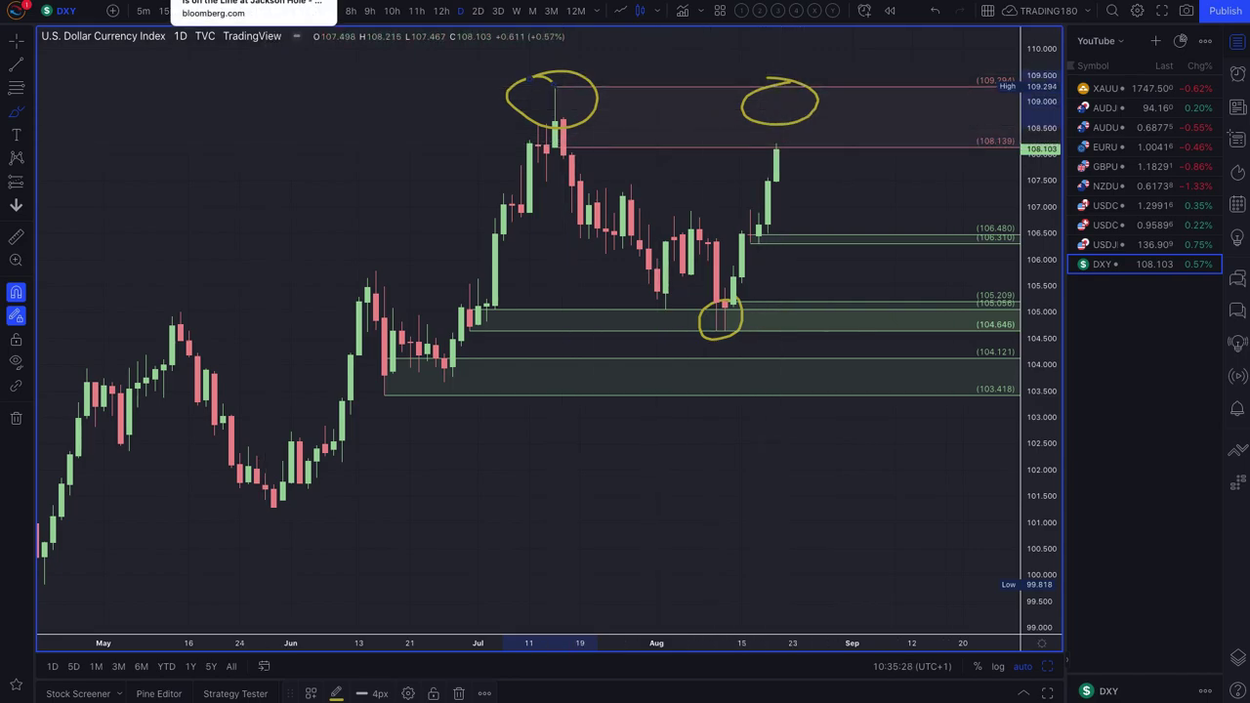
# Switch to the Bloomberg article on Jackson Hole, highlight the inverted Treasury yield curve bullet and bring up the opening paragraphs.
pyautogui.click(252, 8)
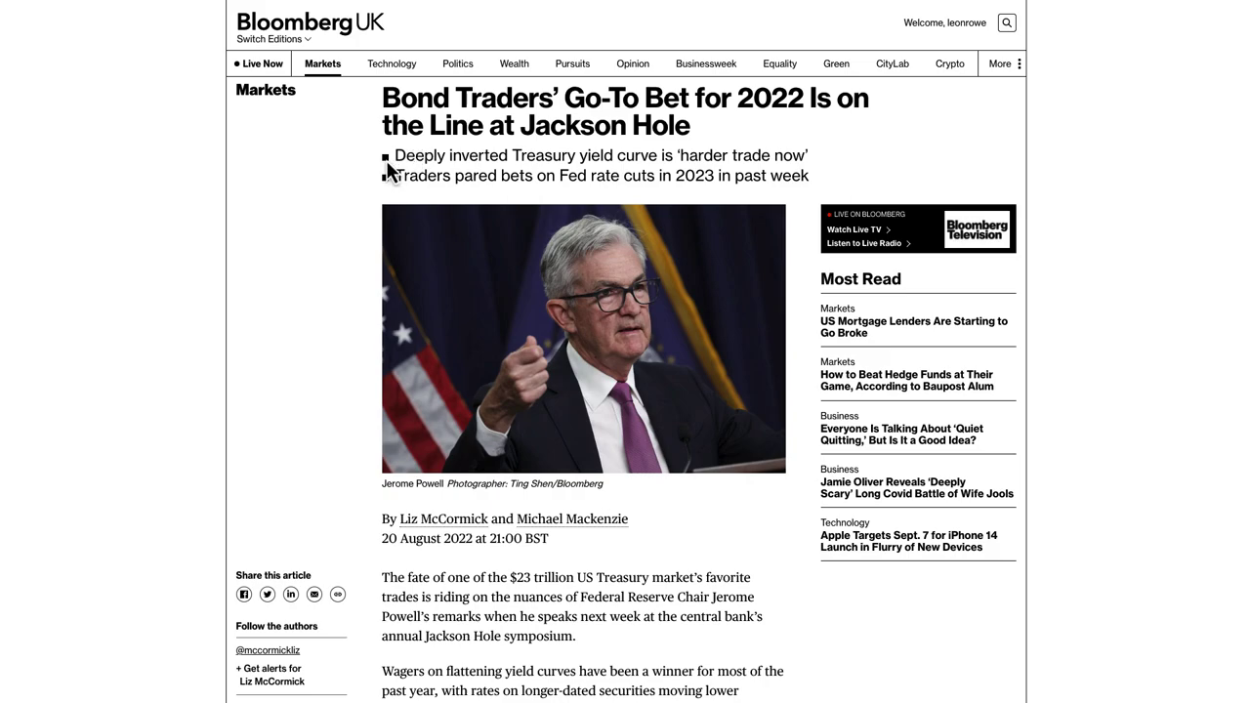
pyautogui.moveTo(395, 155); pyautogui.dragTo(828, 166)
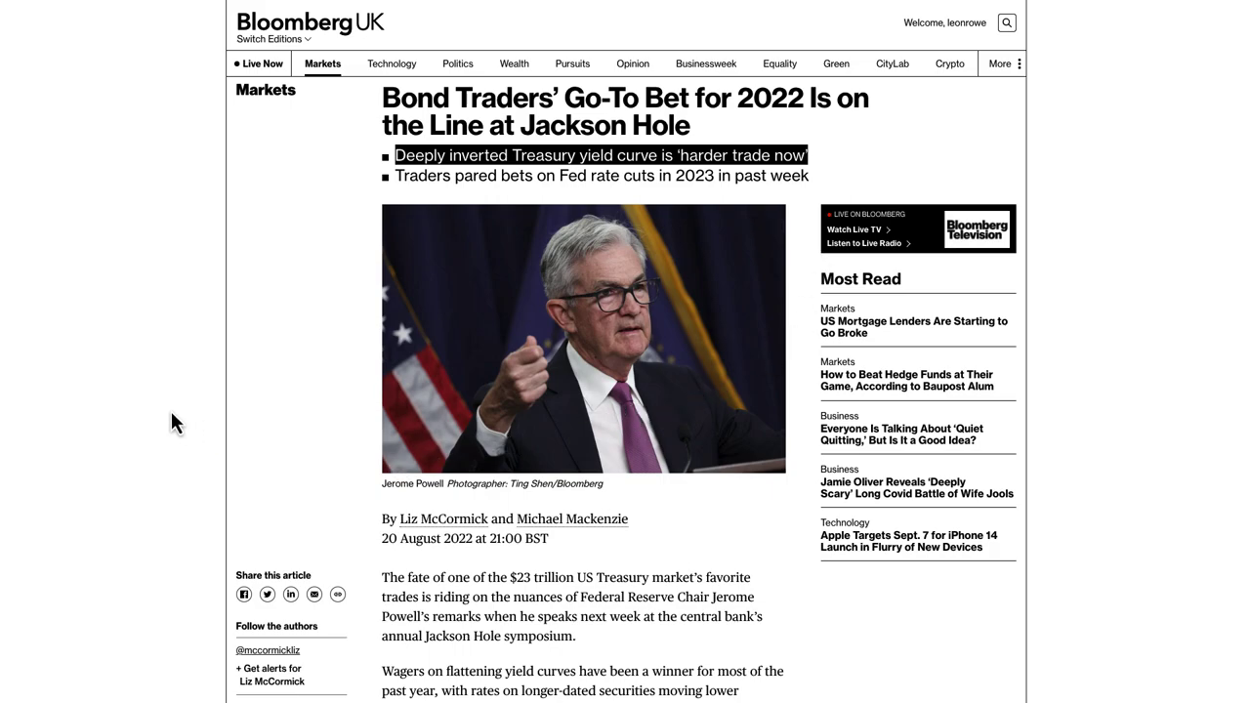
pyautogui.scroll(-3, 171, 413)
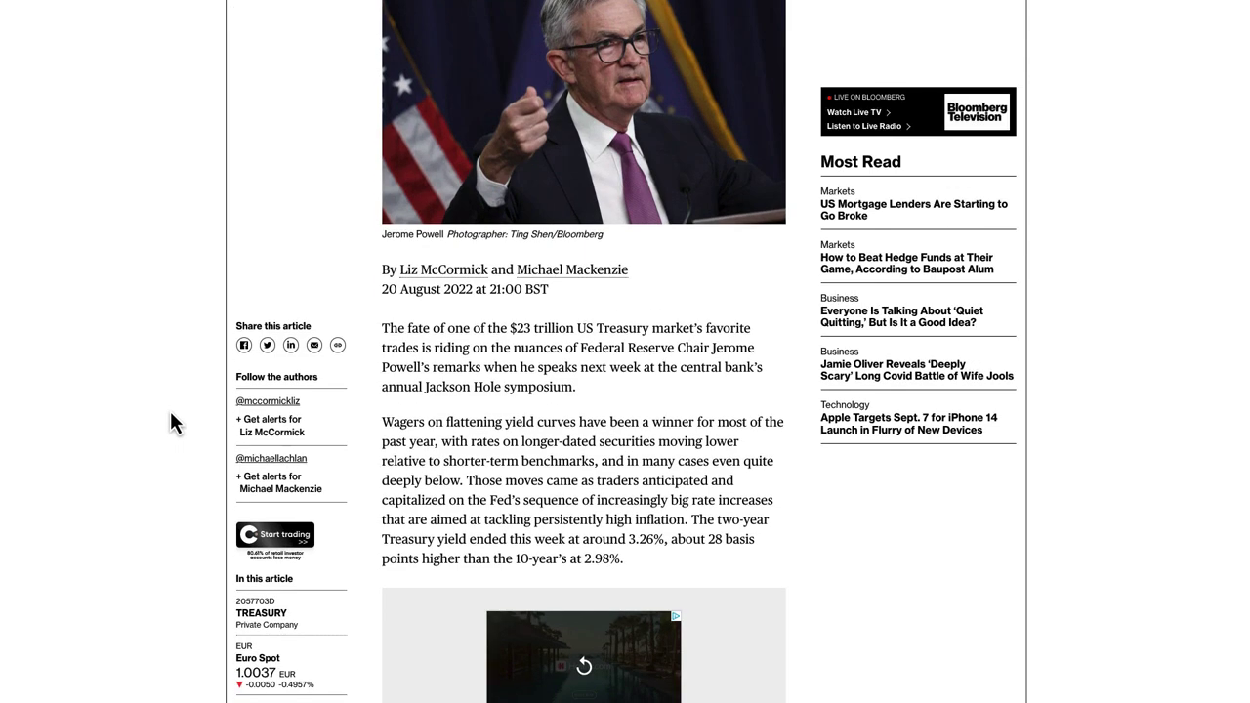
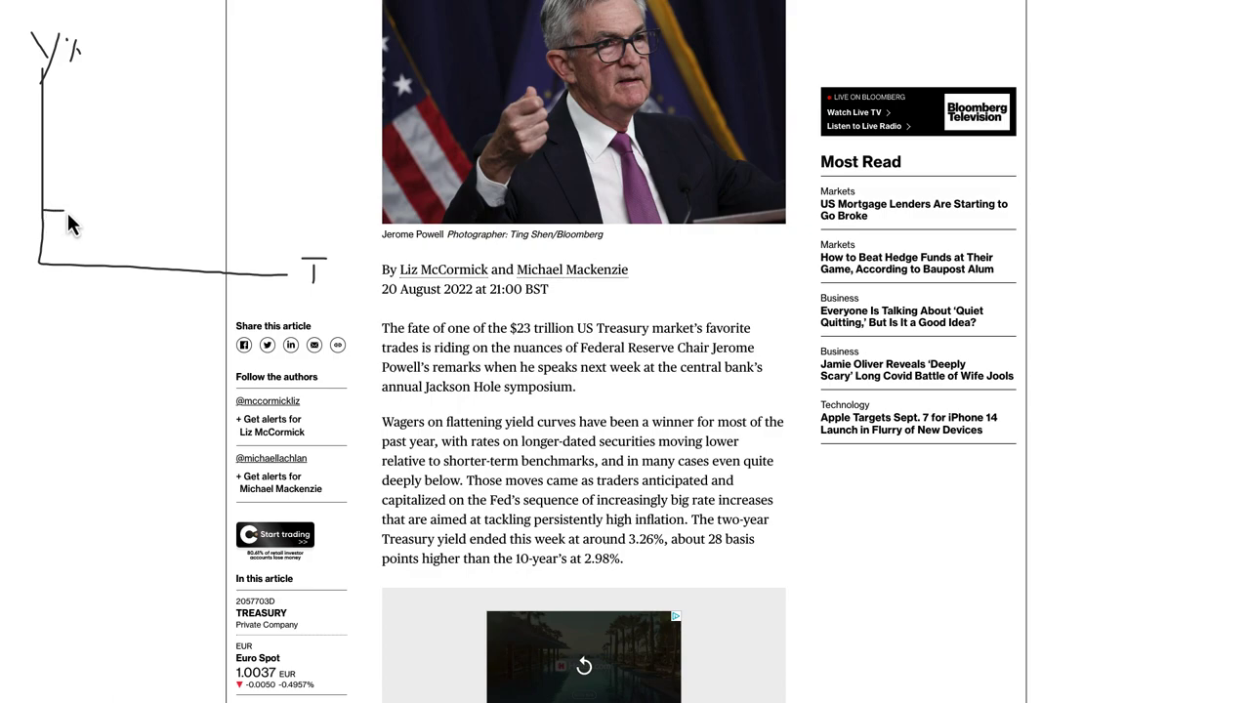
# Sketch an upward-sloping yield curve on the hand-drawn axes and label the maturities 2, 5 and 10 along the time axis.
pyautogui.moveTo(253, 166); pyautogui.dragTo(276, 123)
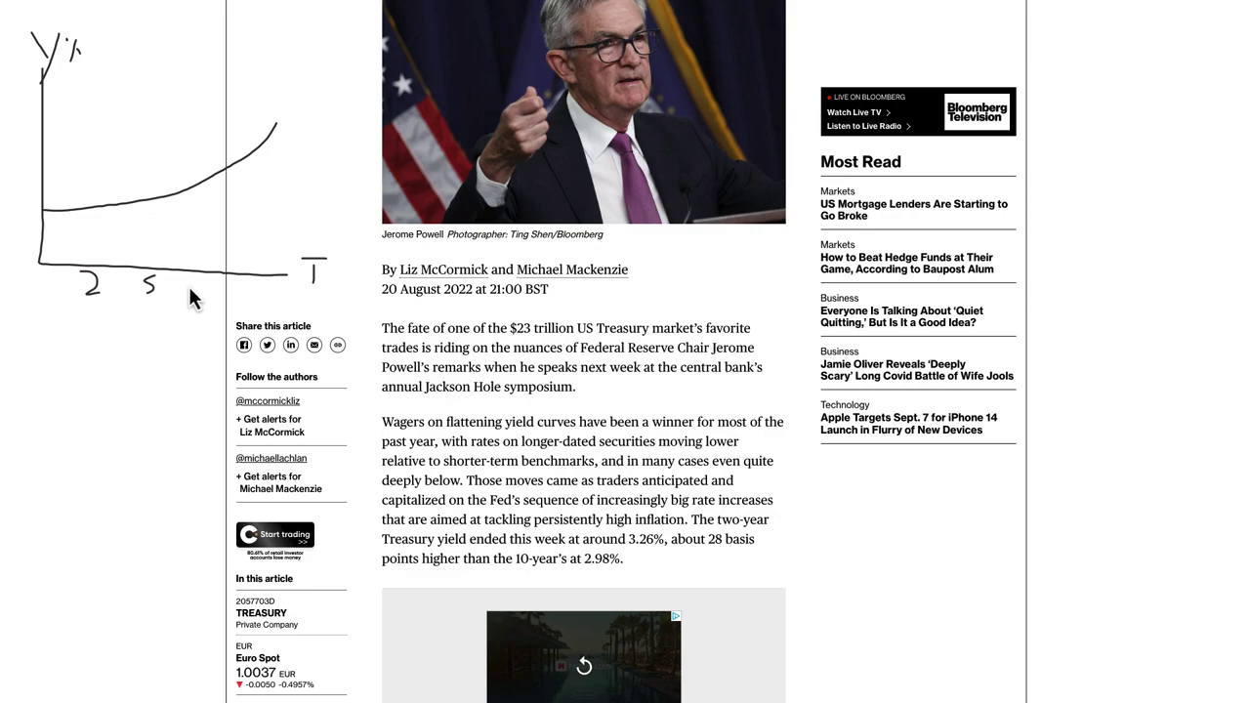
pyautogui.moveTo(204, 288); pyautogui.dragTo(206, 304)
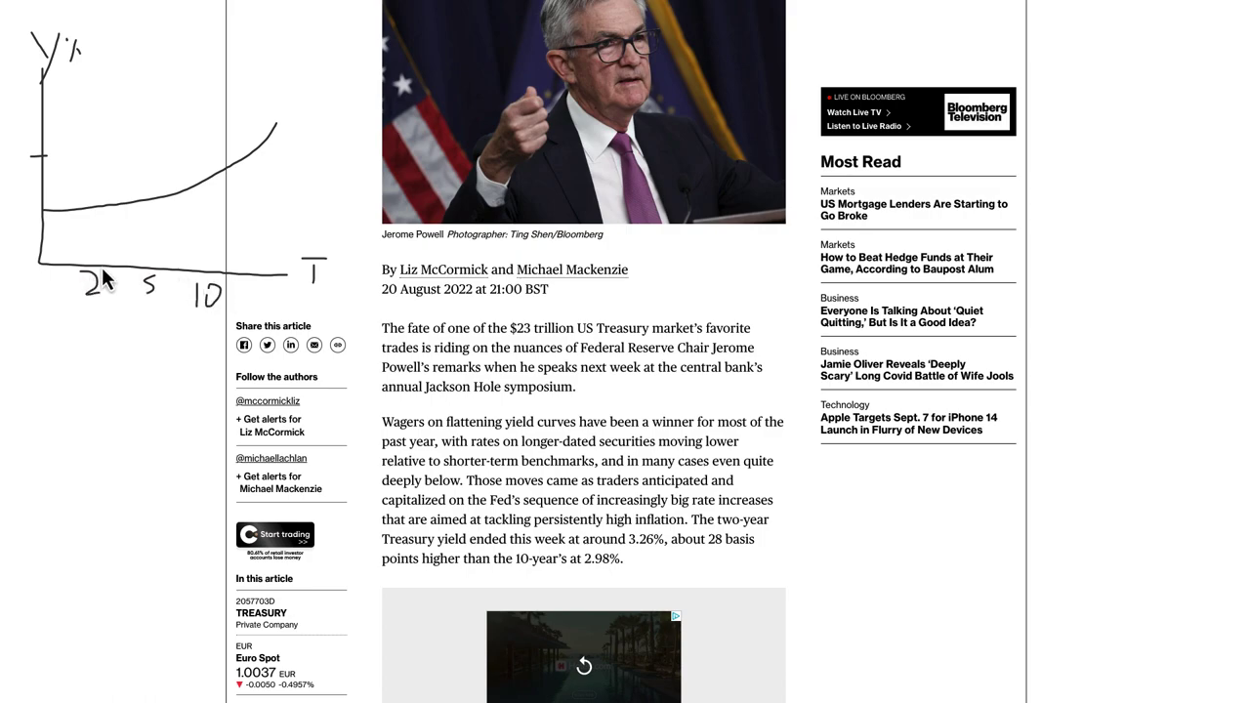
# Draw guide lines linking the 10 and 2 maturities to the curve and yield axis, and write a 6 label near the origin.
pyautogui.moveTo(43, 156); pyautogui.dragTo(195, 163)
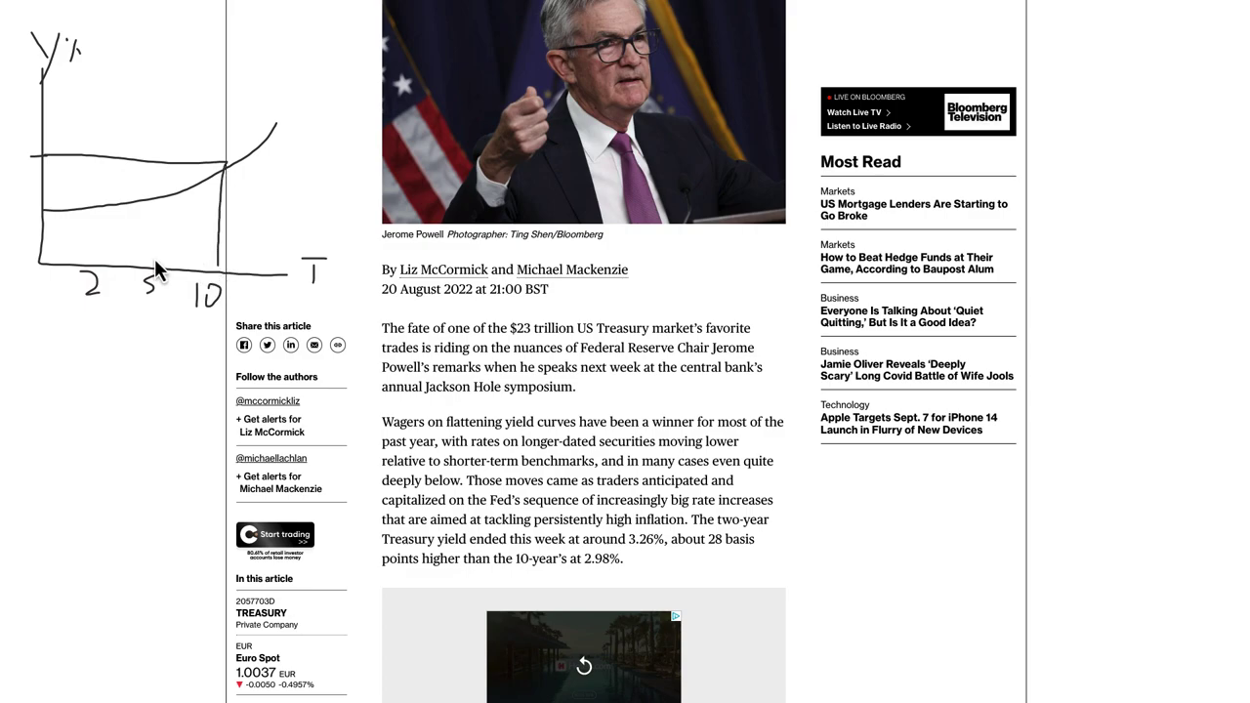
pyautogui.moveTo(84, 259); pyautogui.dragTo(83, 217)
pyautogui.moveTo(42, 275); pyautogui.dragTo(44, 298)
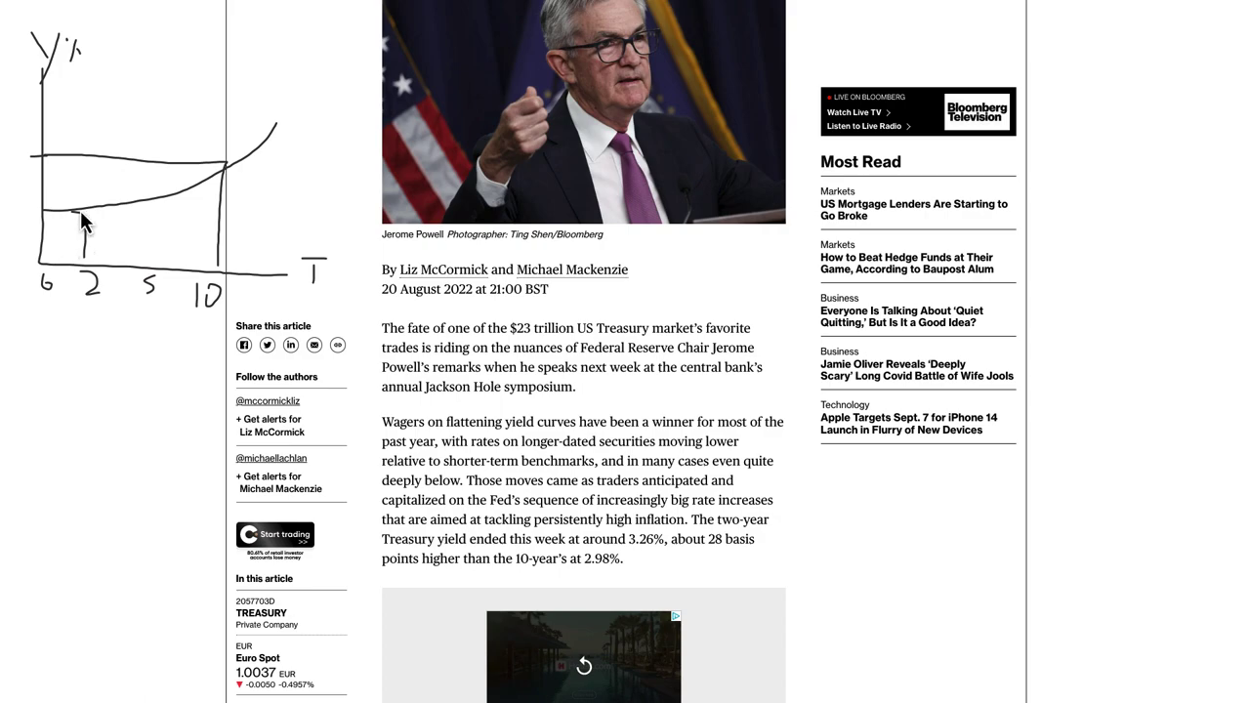
pyautogui.moveTo(42, 225); pyautogui.dragTo(72, 221)
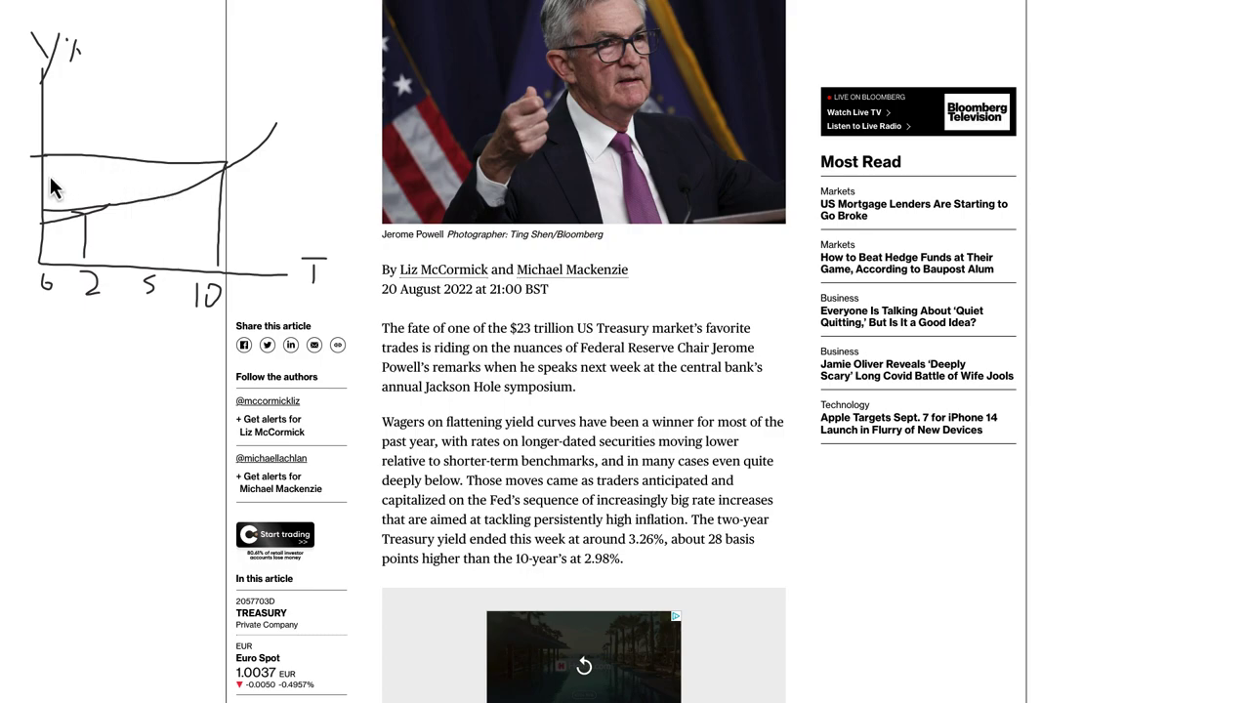
# Draw a flat line and a downward-sloping yield curve marked X on the hand-drawn axes, and clear the sketch.
pyautogui.moveTo(39, 178); pyautogui.dragTo(161, 178)
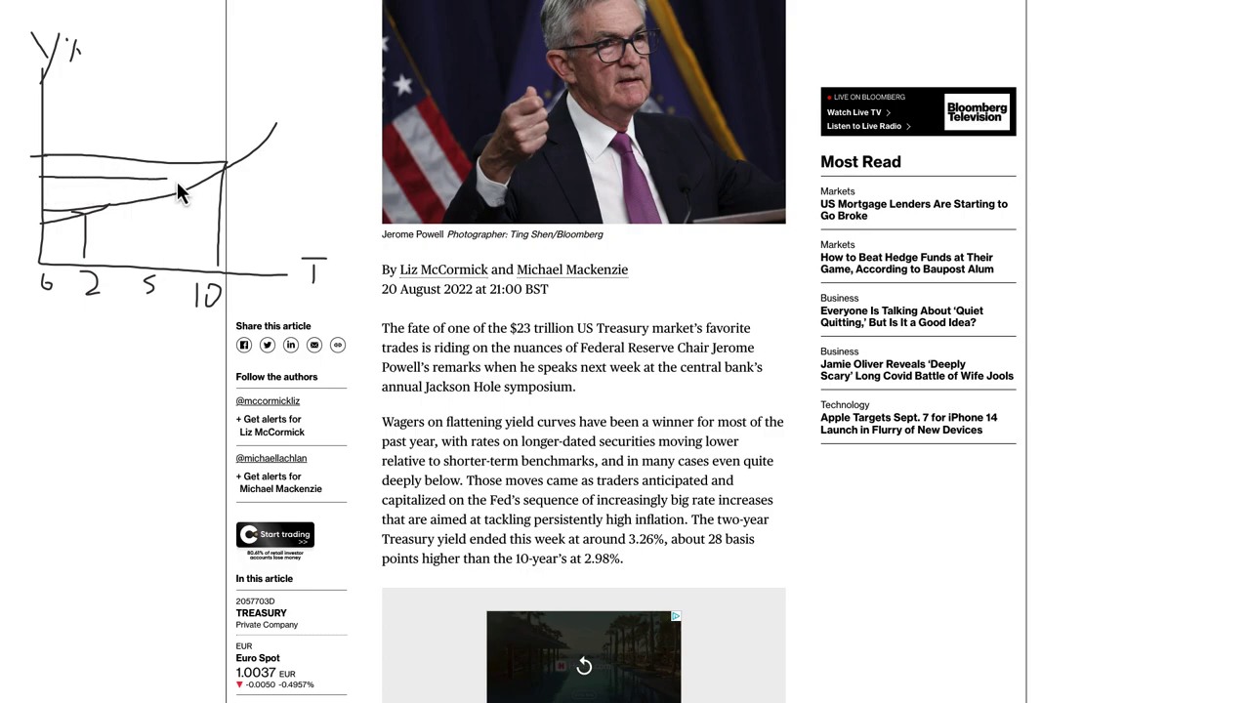
pyautogui.moveTo(46, 179)
pyautogui.mouseDown()
pyautogui.moveTo(258, 250)
pyautogui.moveTo(287, 223)
pyautogui.mouseUp()
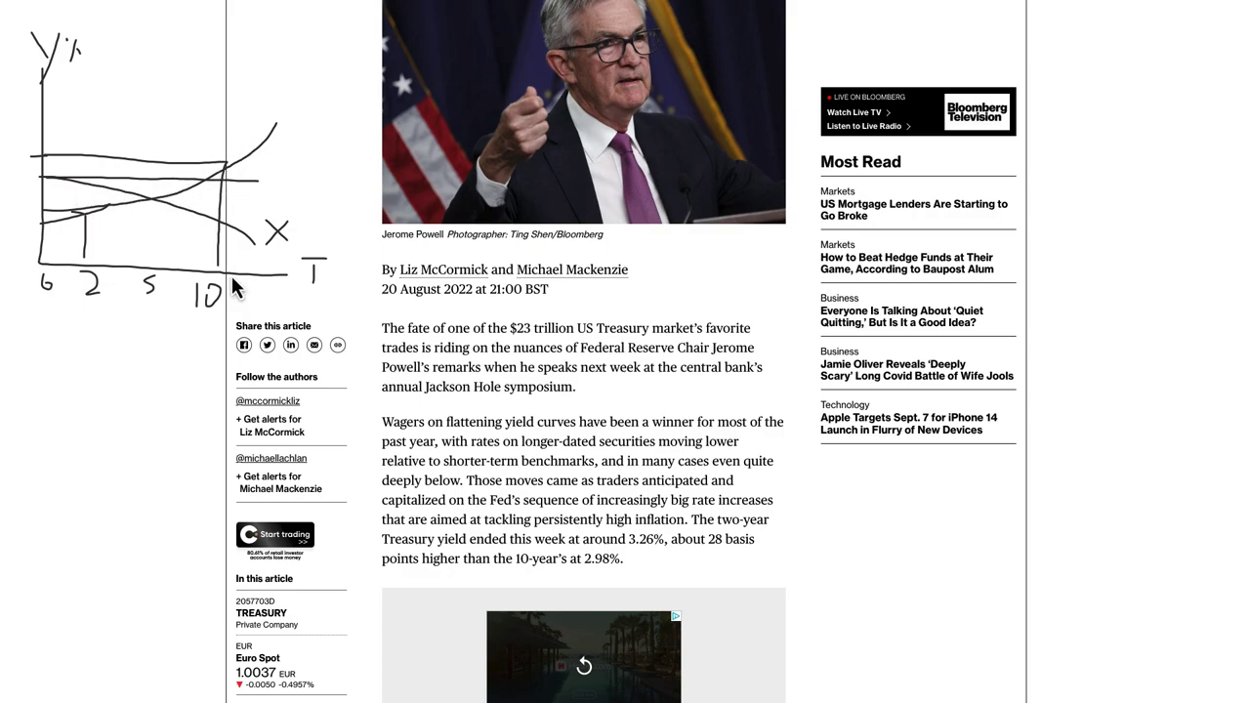
pyautogui.press('Escape')
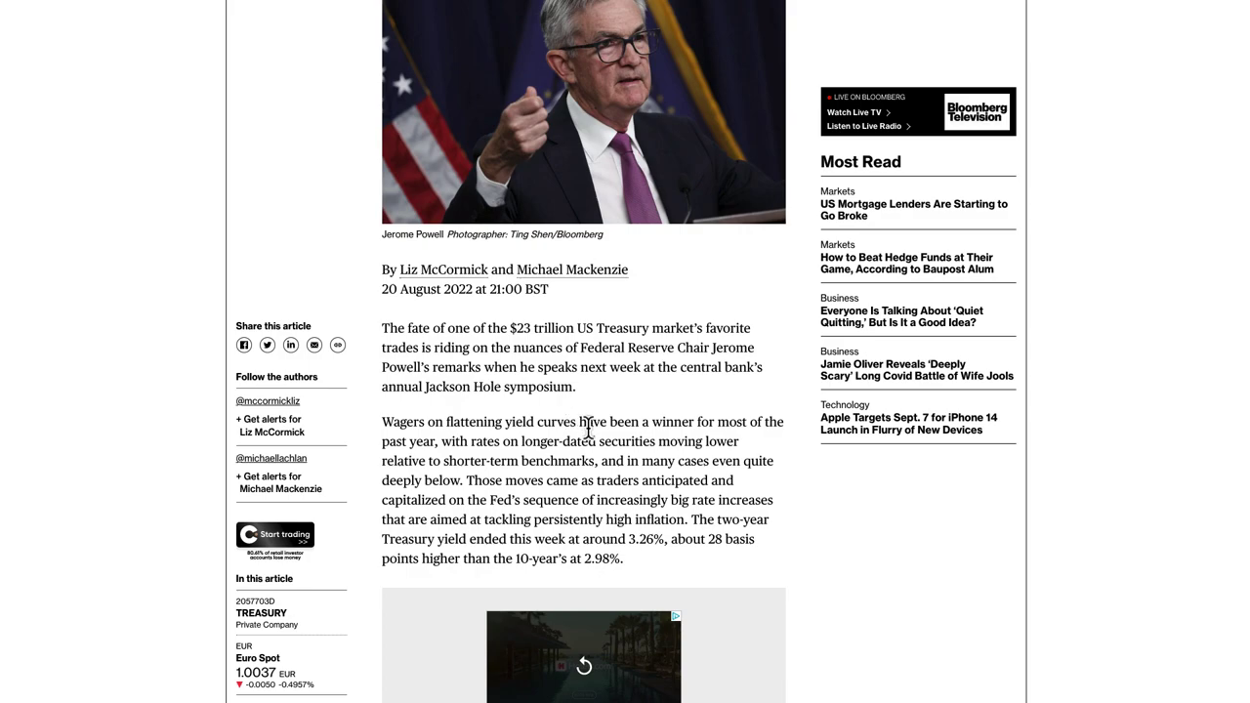
# Examine the article's paragraph on wagers on flattening yield curves, highlighting its opening lines up to "shorter-term benchmarks".
pyautogui.scroll(-1, 588, 430)
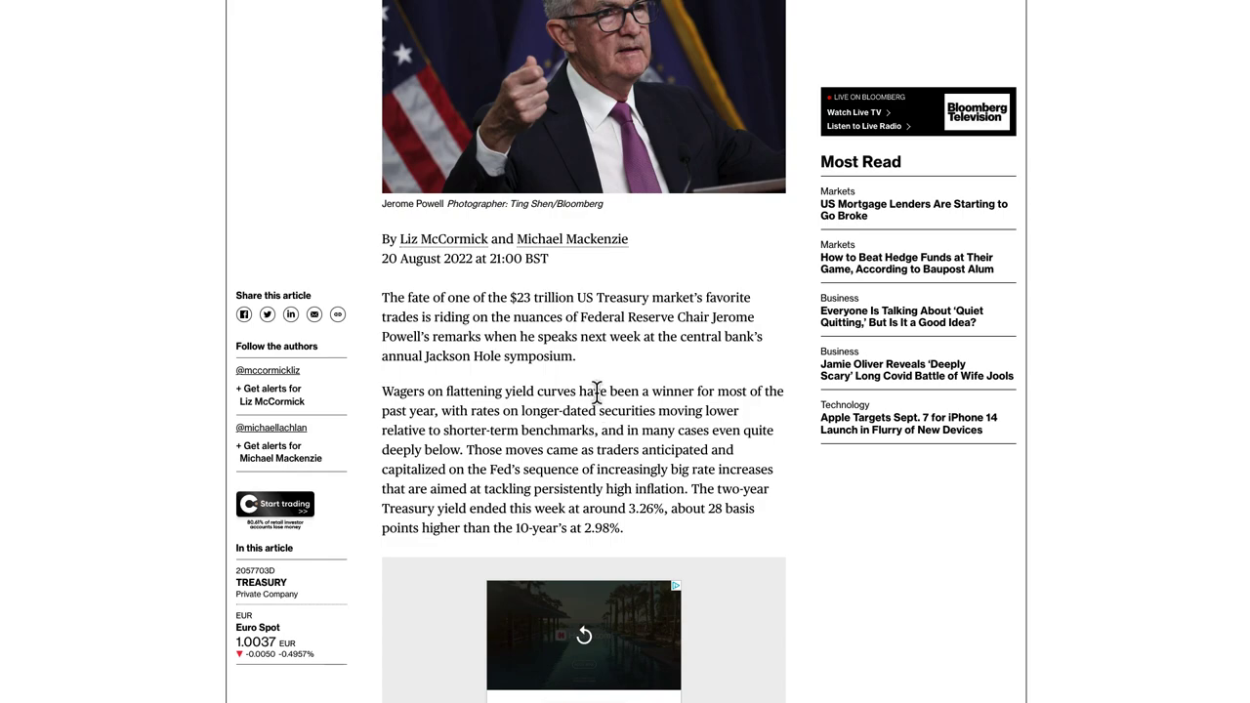
pyautogui.scroll(-3, 589, 427)
pyautogui.scroll(-3, 495, 275)
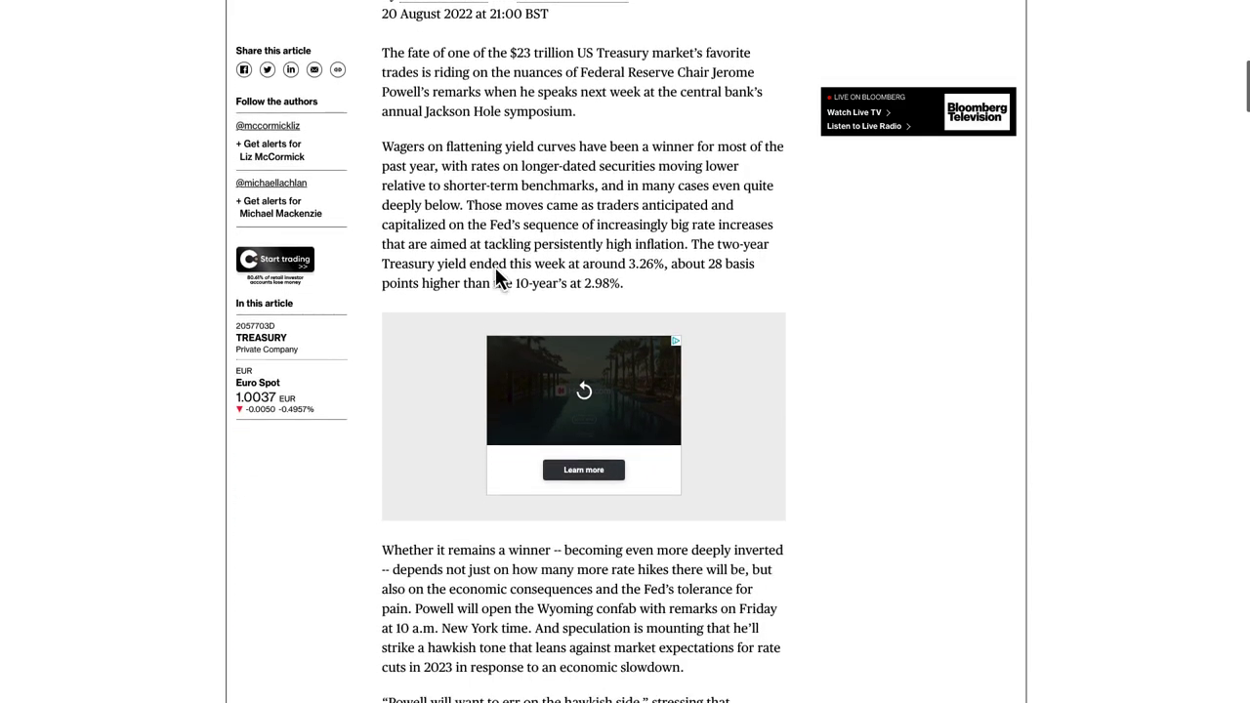
pyautogui.moveTo(382, 140); pyautogui.dragTo(617, 183)
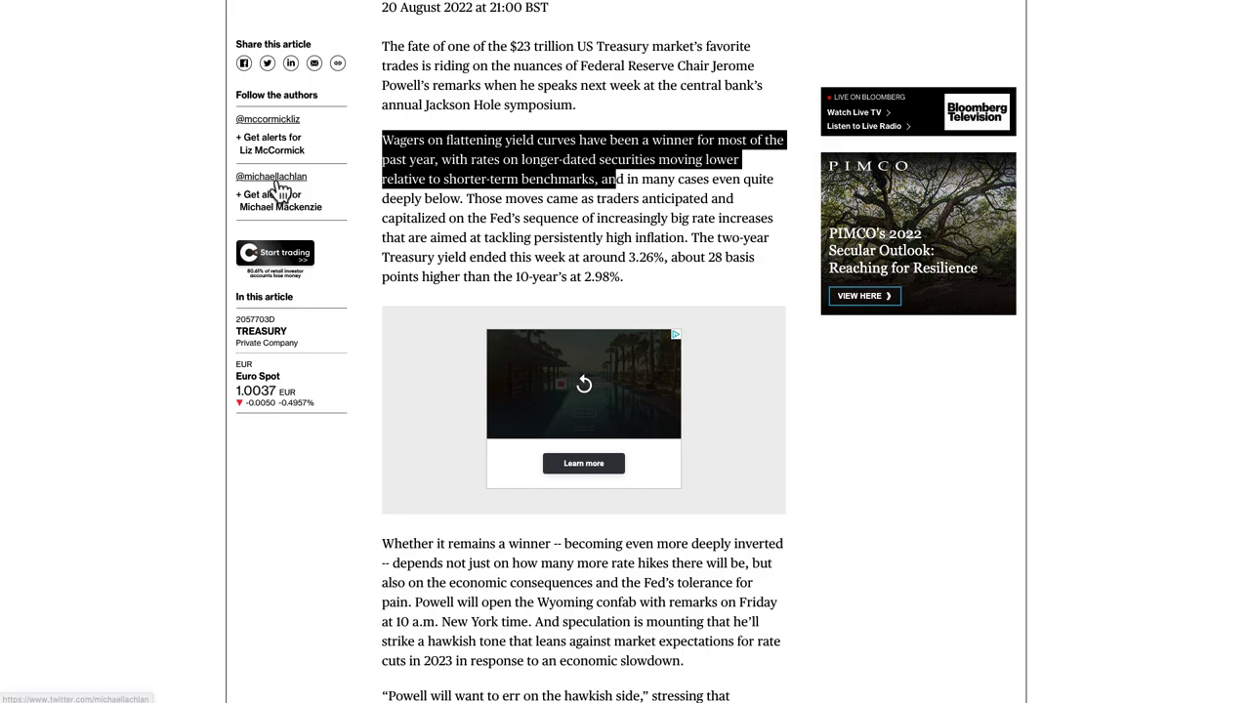
pyautogui.keyDown('shift'); pyautogui.click(602, 179); pyautogui.keyUp('shift')
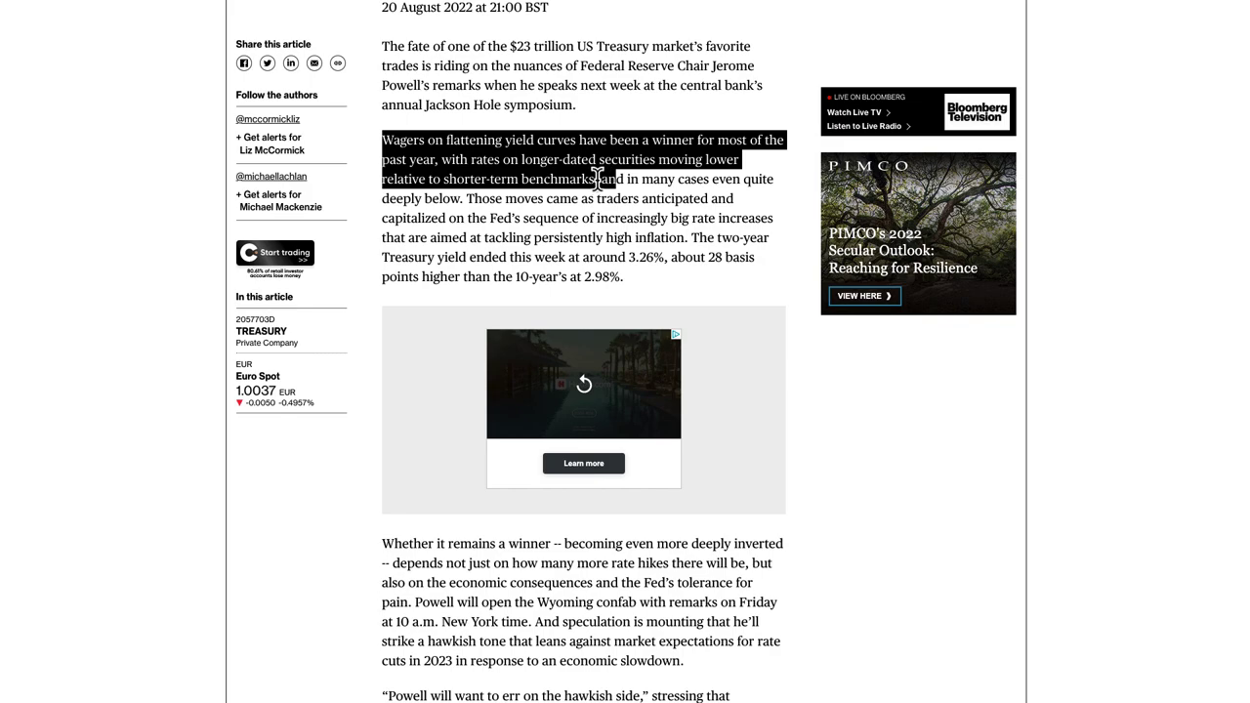
pyautogui.click(605, 181)
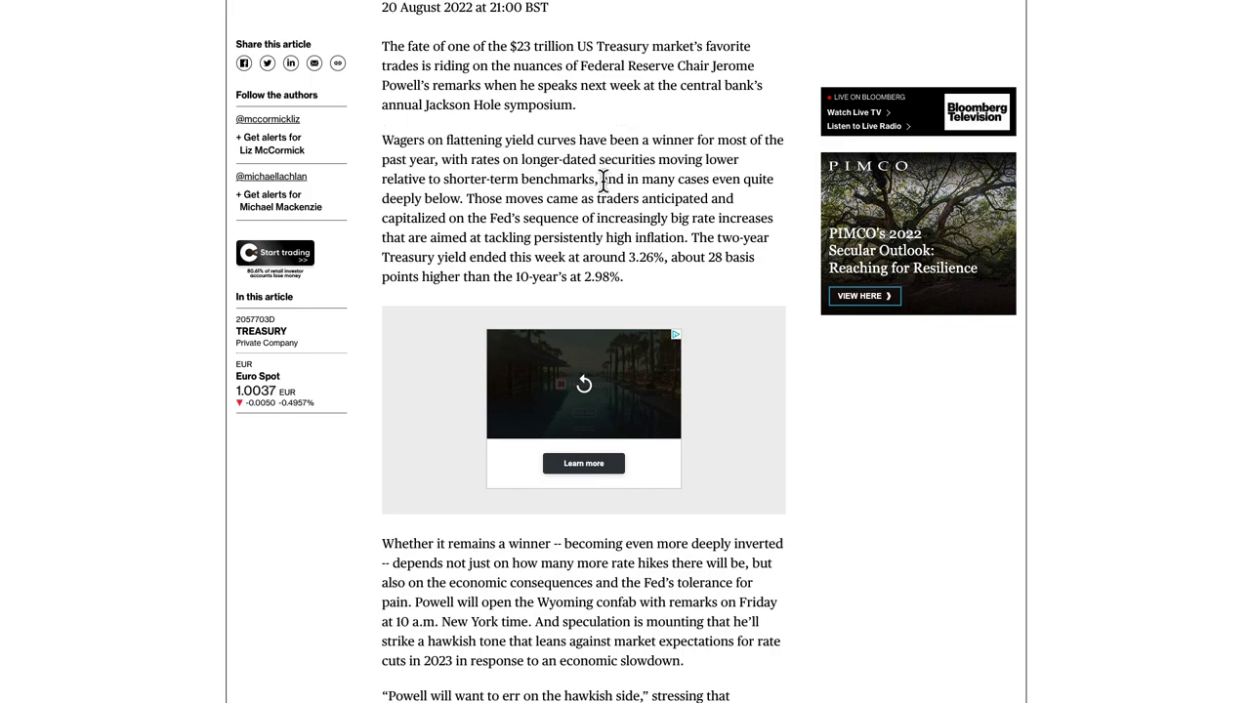
# Highlight the yield comparison at the paragraph's end: "about 28 basis", the 10-year's 2.98% and the two-year's 3.26%.
pyautogui.moveTo(605, 182); pyautogui.dragTo(757, 259)
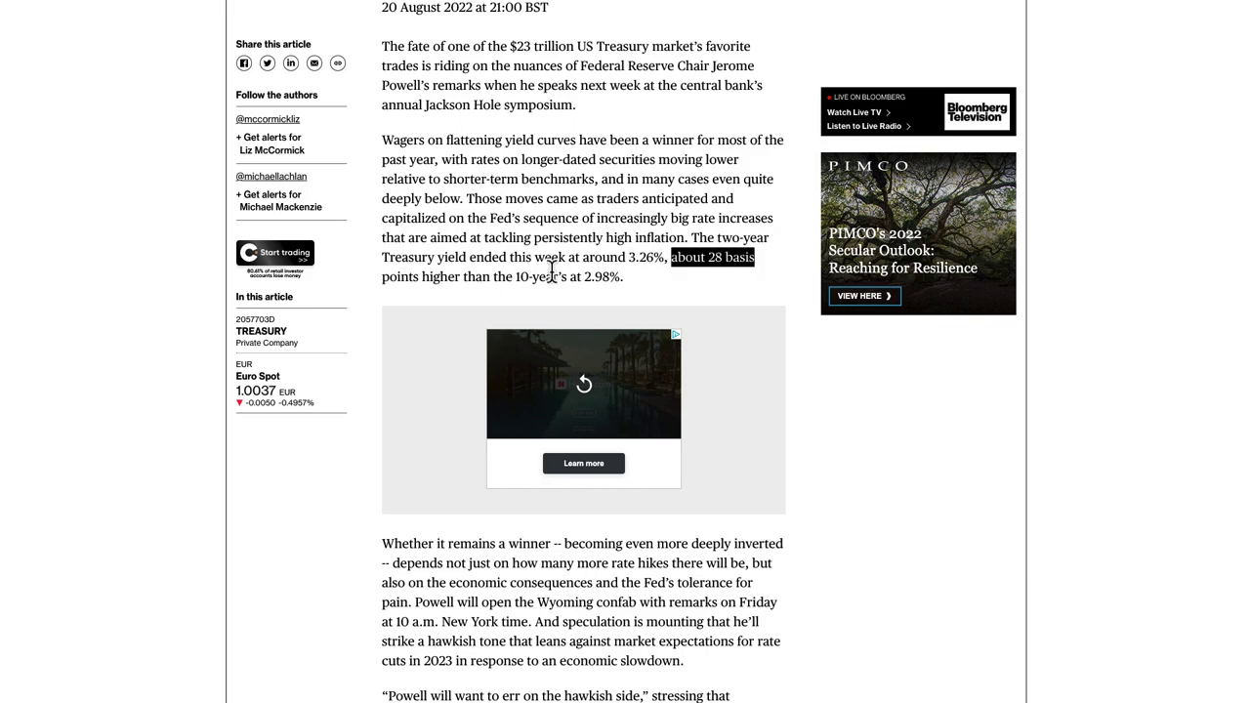
pyautogui.moveTo(517, 278); pyautogui.dragTo(602, 277)
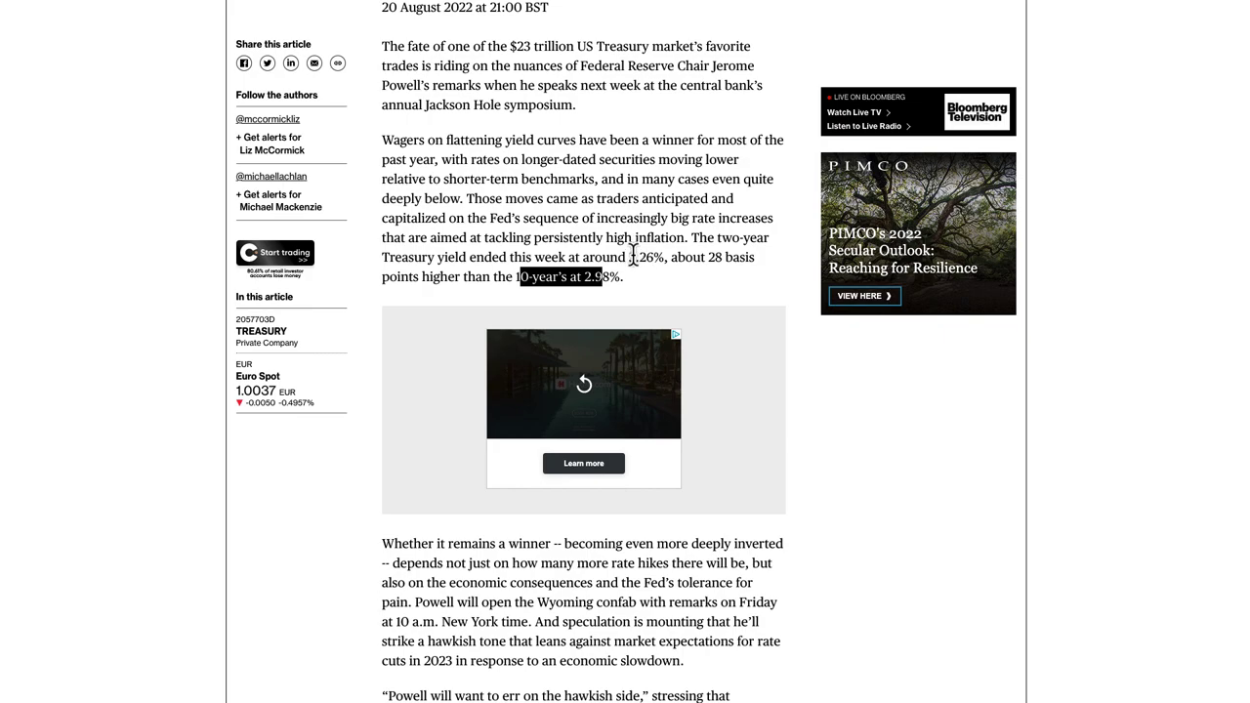
pyautogui.moveTo(628, 258); pyautogui.dragTo(654, 257)
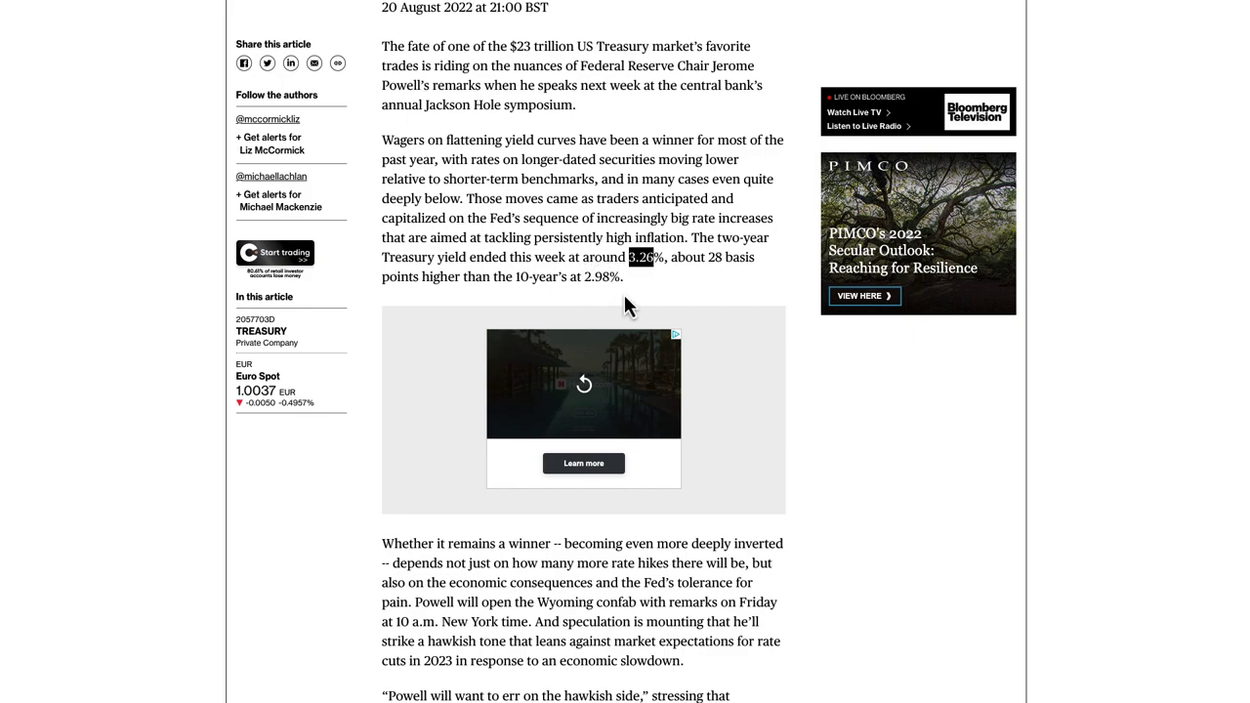
# Highlight the paragraph above the Fate of Yield Curve chart about Powell erring on the hawkish side.
pyautogui.scroll(-3, 673, 619)
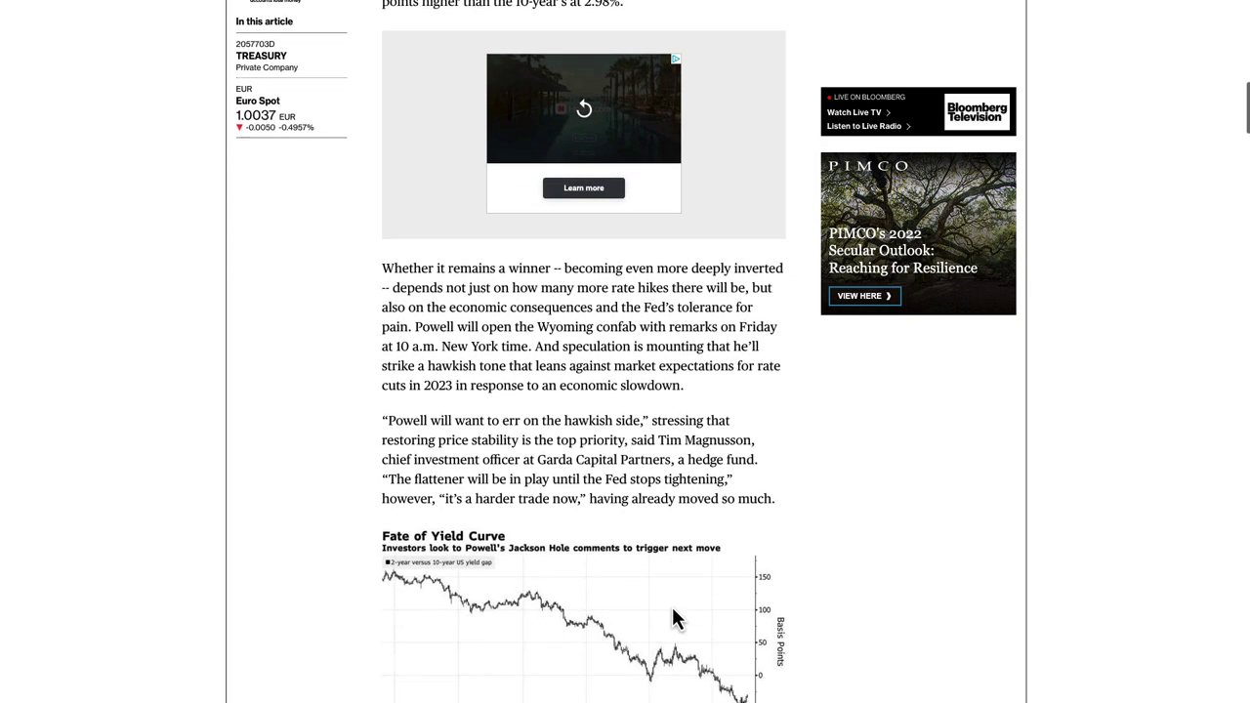
pyautogui.scroll(-1, 672, 618)
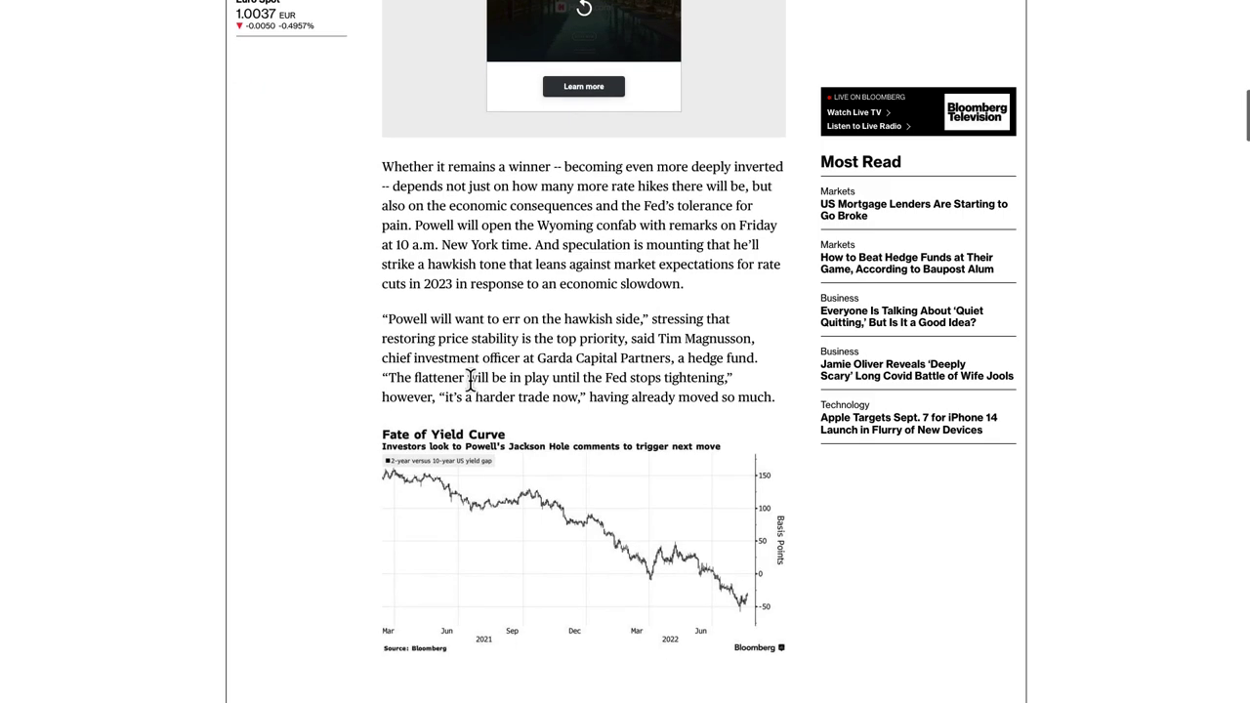
pyautogui.moveTo(382, 321); pyautogui.dragTo(627, 410)
pyautogui.moveTo(690, 410); pyautogui.dragTo(769, 404)
pyautogui.scroll(-2, 657, 455)
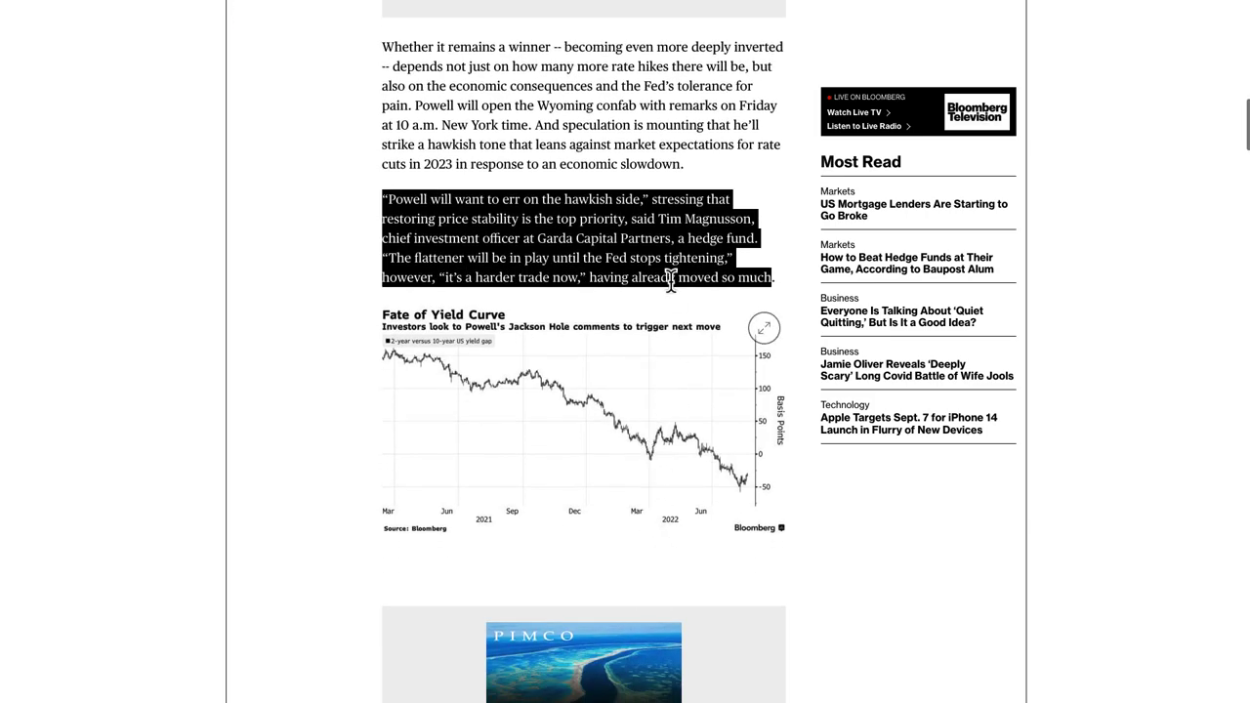
pyautogui.scroll(3, 615, 358)
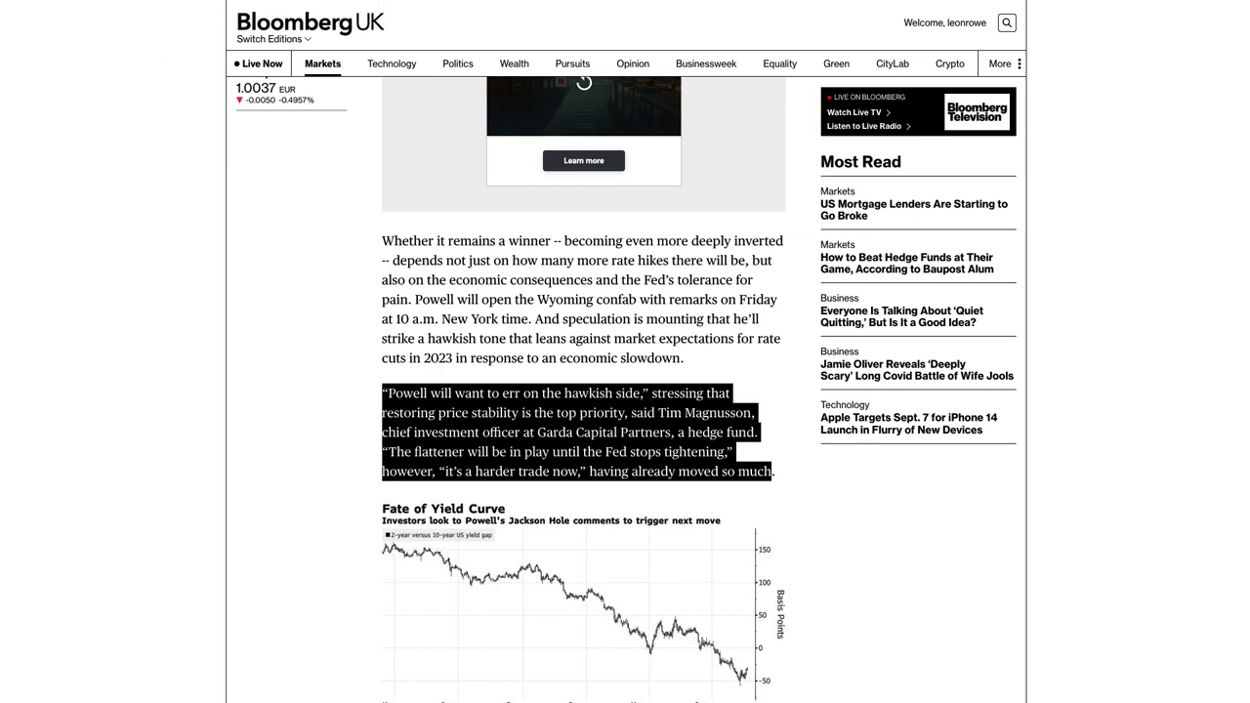
# Bring up the Bloomberg article on Fed's Barkin curbing inflation, and highlight its headline and first two paragraphs in turn.
pyautogui.hotkey('alt', 'Left')
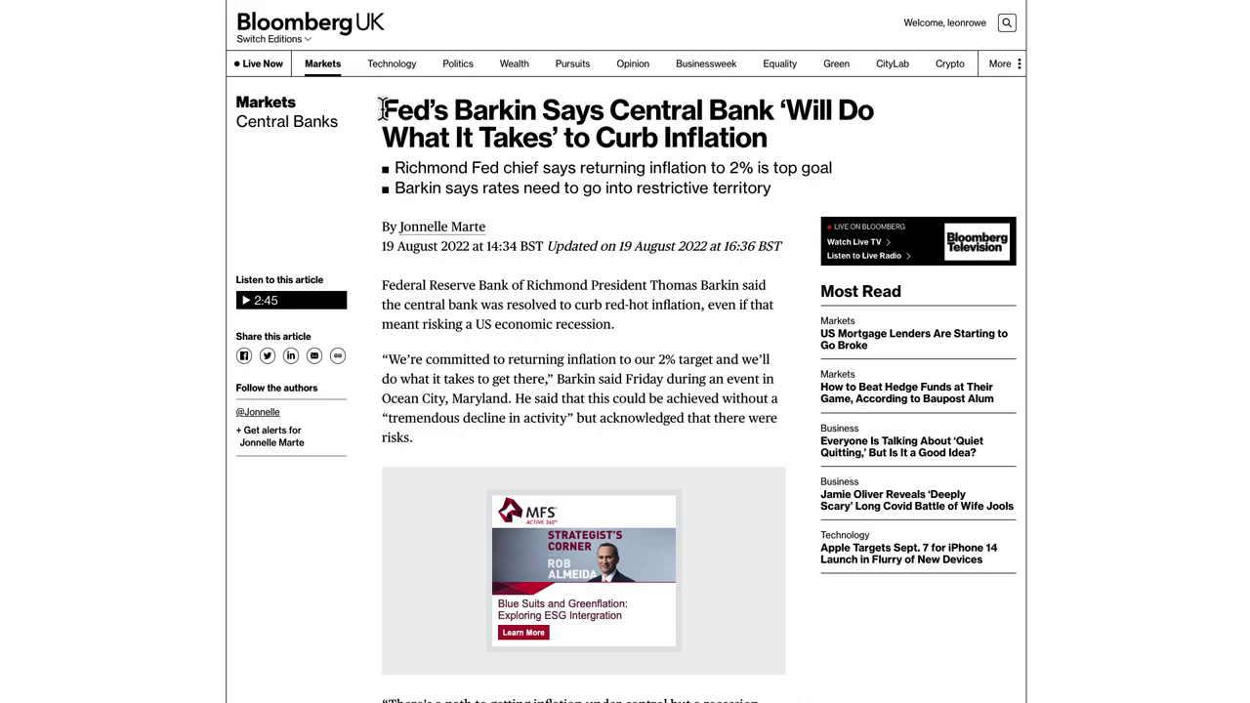
pyautogui.moveTo(381, 109); pyautogui.dragTo(767, 139)
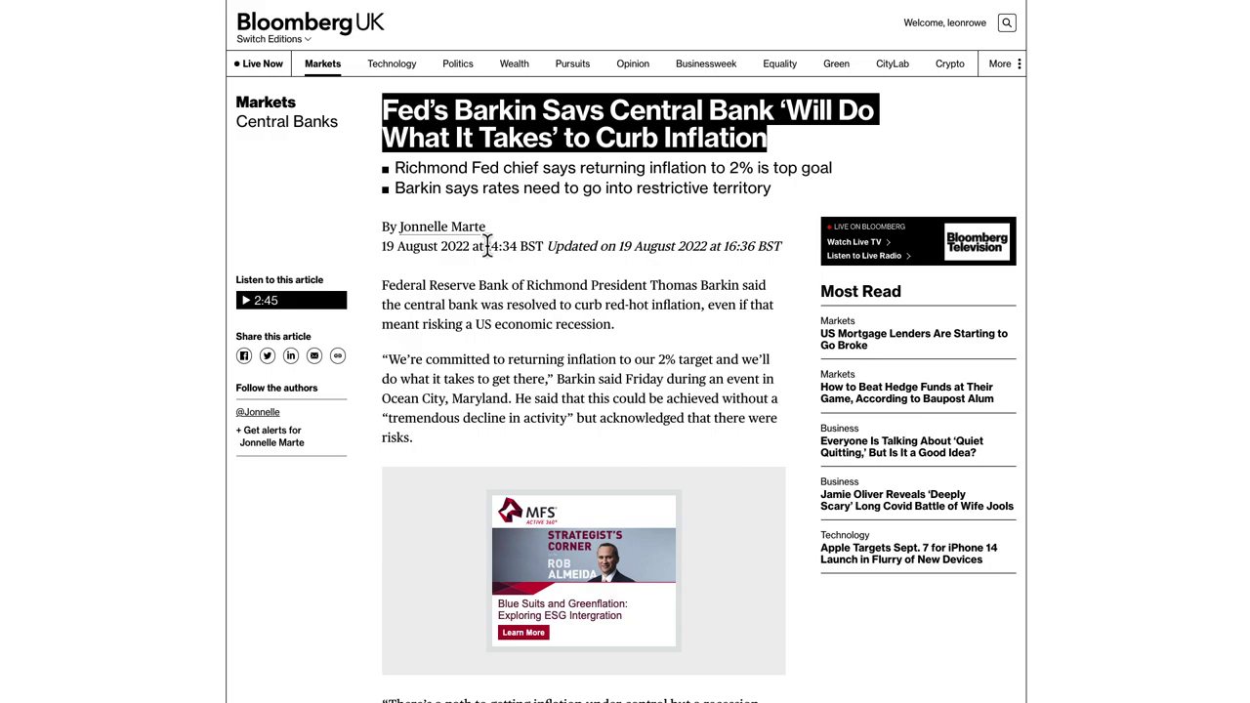
pyautogui.click(384, 285)
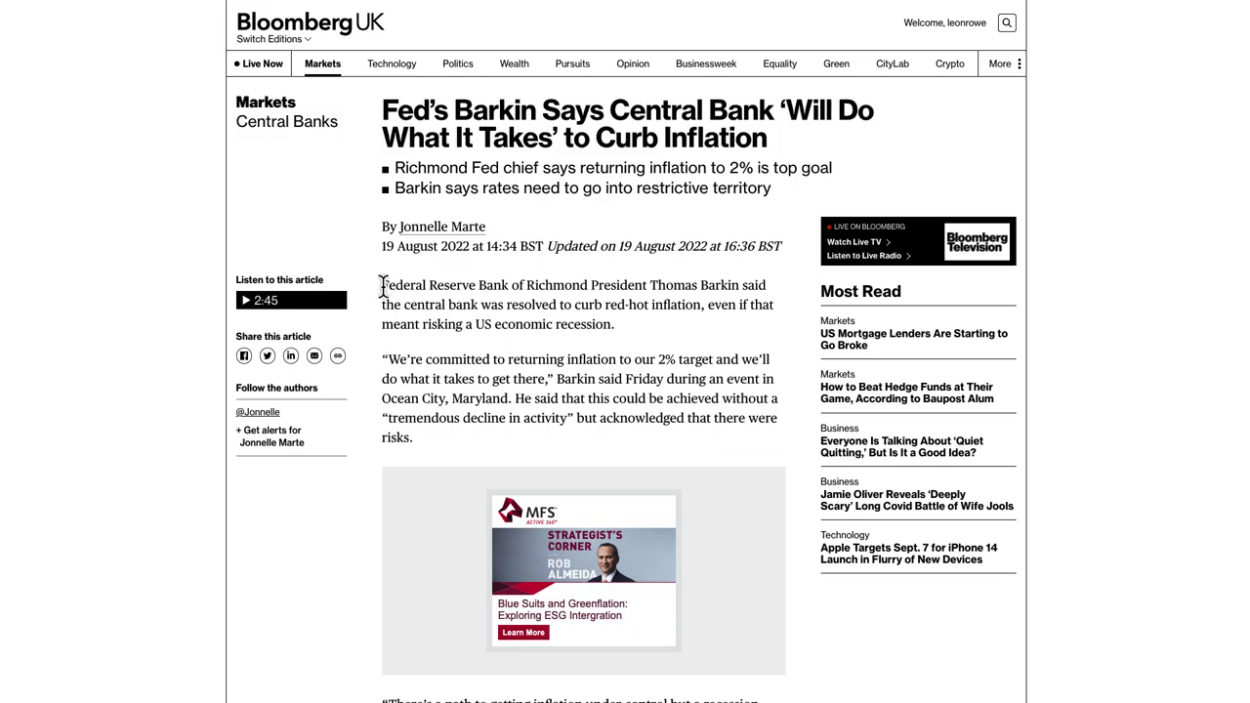
pyautogui.moveTo(384, 287); pyautogui.dragTo(411, 289)
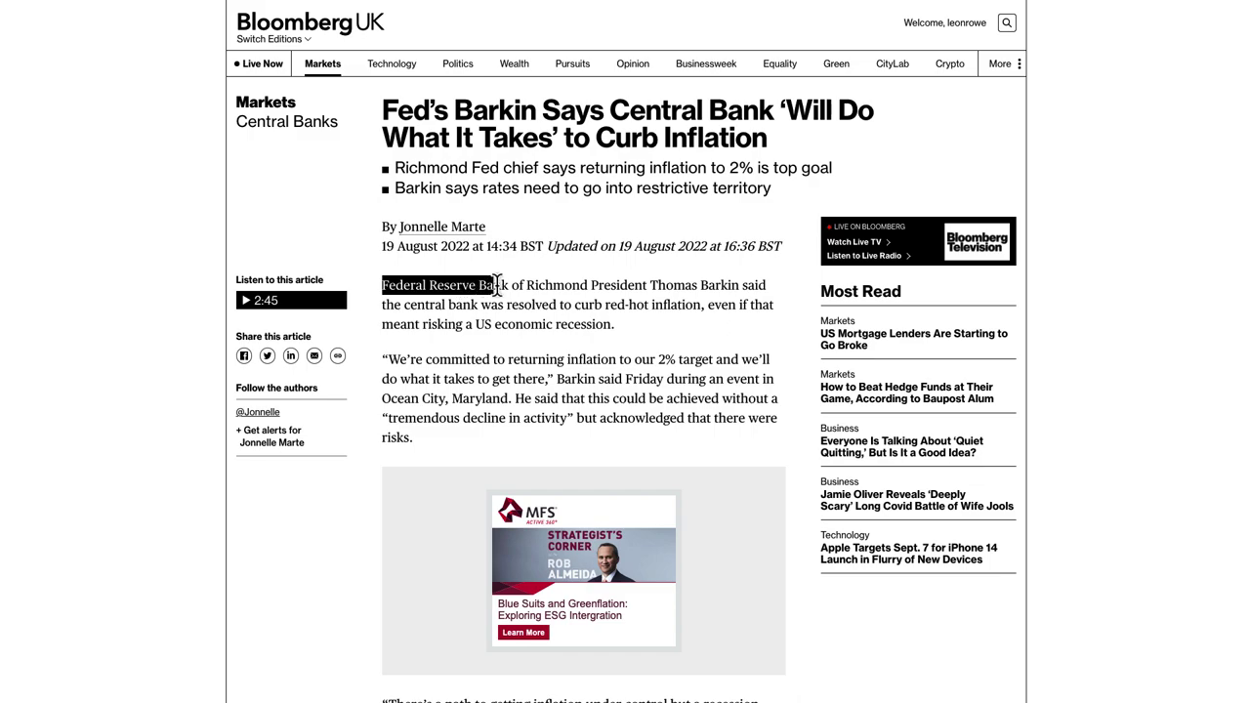
pyautogui.moveTo(383, 285); pyautogui.dragTo(616, 332)
pyautogui.moveTo(394, 364); pyautogui.dragTo(702, 444)
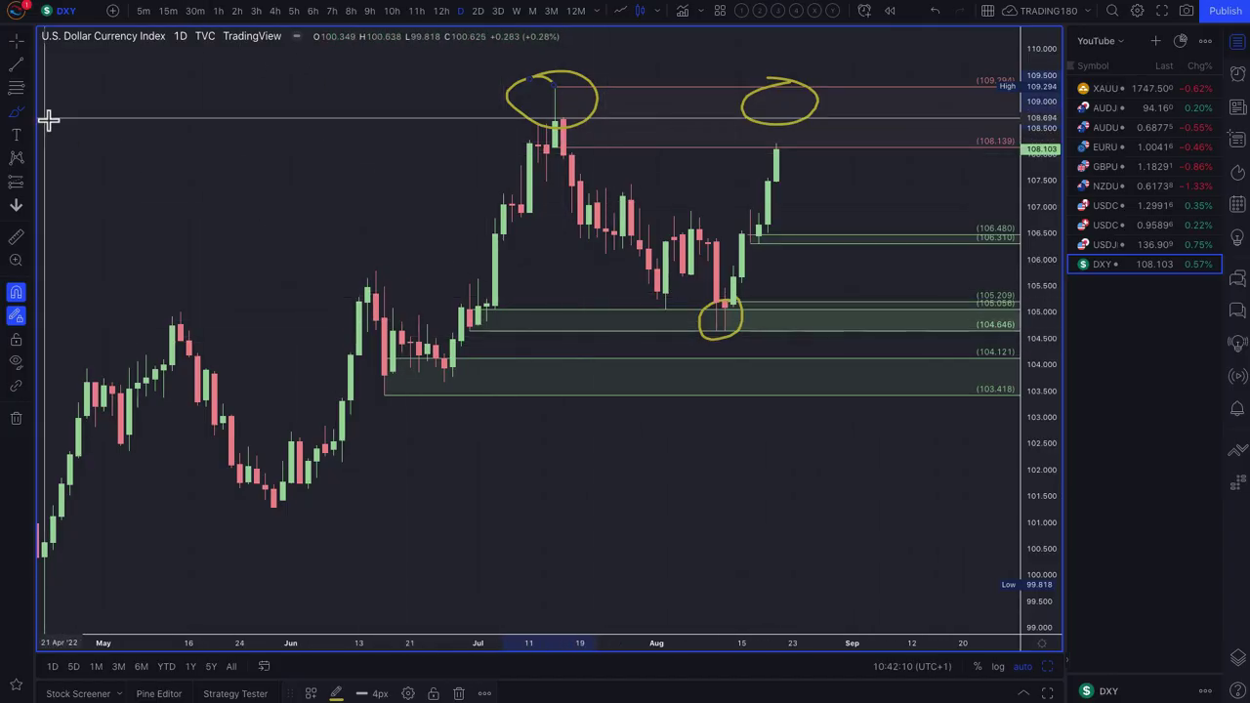
# On the DXY chart in TradingView, brush two pullback-and-rebound arrows from the 106.310–106.480 and 104.646–105.209 demand zones and circle the August low again.
pyautogui.click(25, 112)
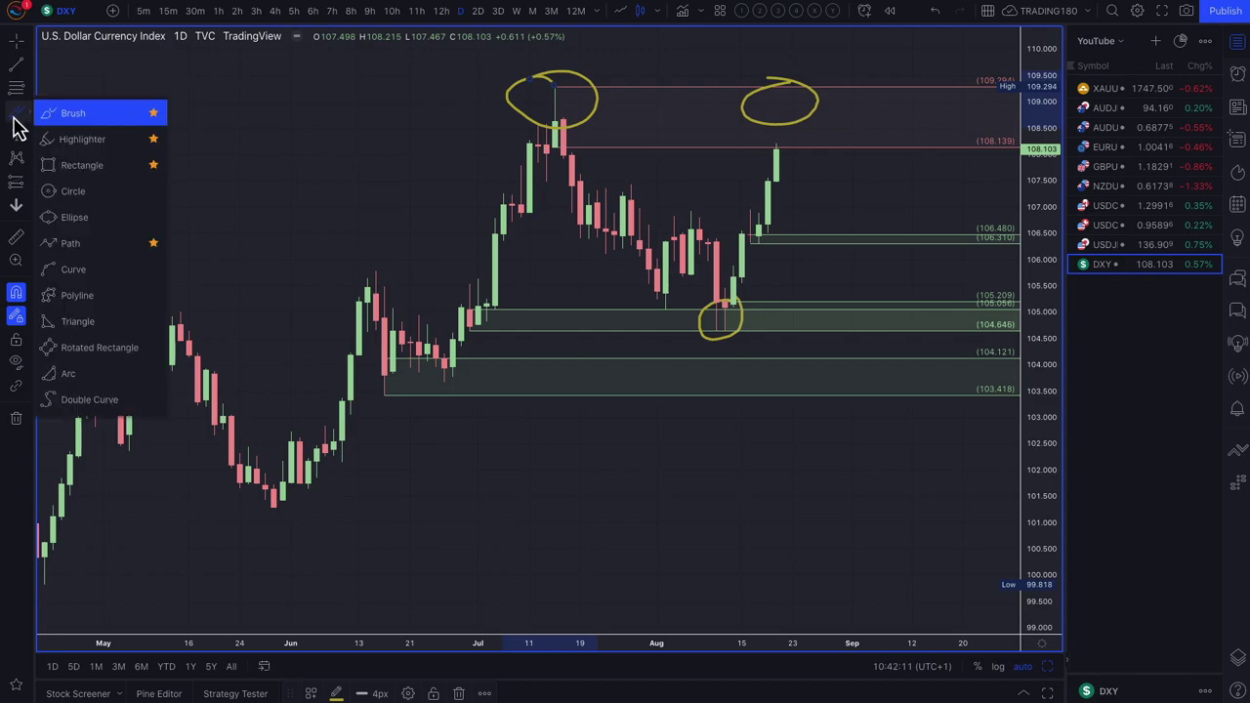
pyautogui.click(78, 115)
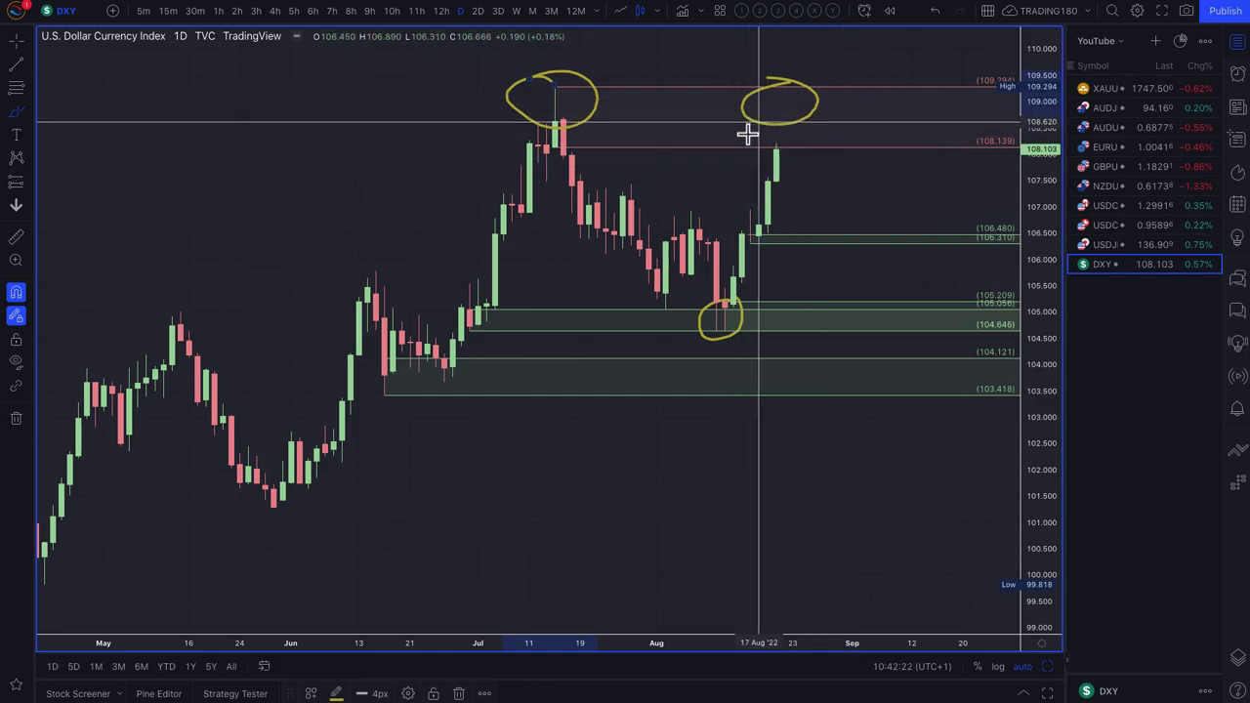
pyautogui.moveTo(777, 147)
pyautogui.mouseDown()
pyautogui.moveTo(814, 249)
pyautogui.moveTo(872, 167)
pyautogui.moveTo(879, 199)
pyautogui.mouseUp()
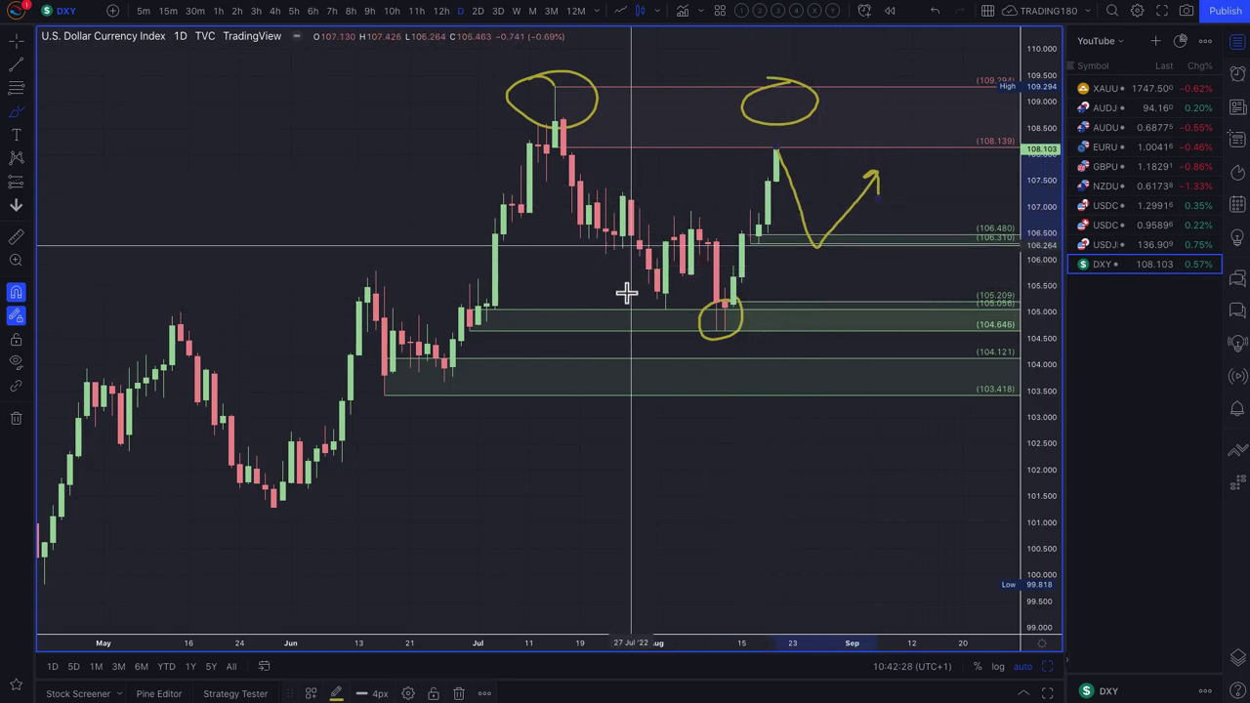
pyautogui.moveTo(815, 253)
pyautogui.mouseDown()
pyautogui.moveTo(840, 335)
pyautogui.moveTo(881, 274)
pyautogui.moveTo(904, 289)
pyautogui.mouseUp()
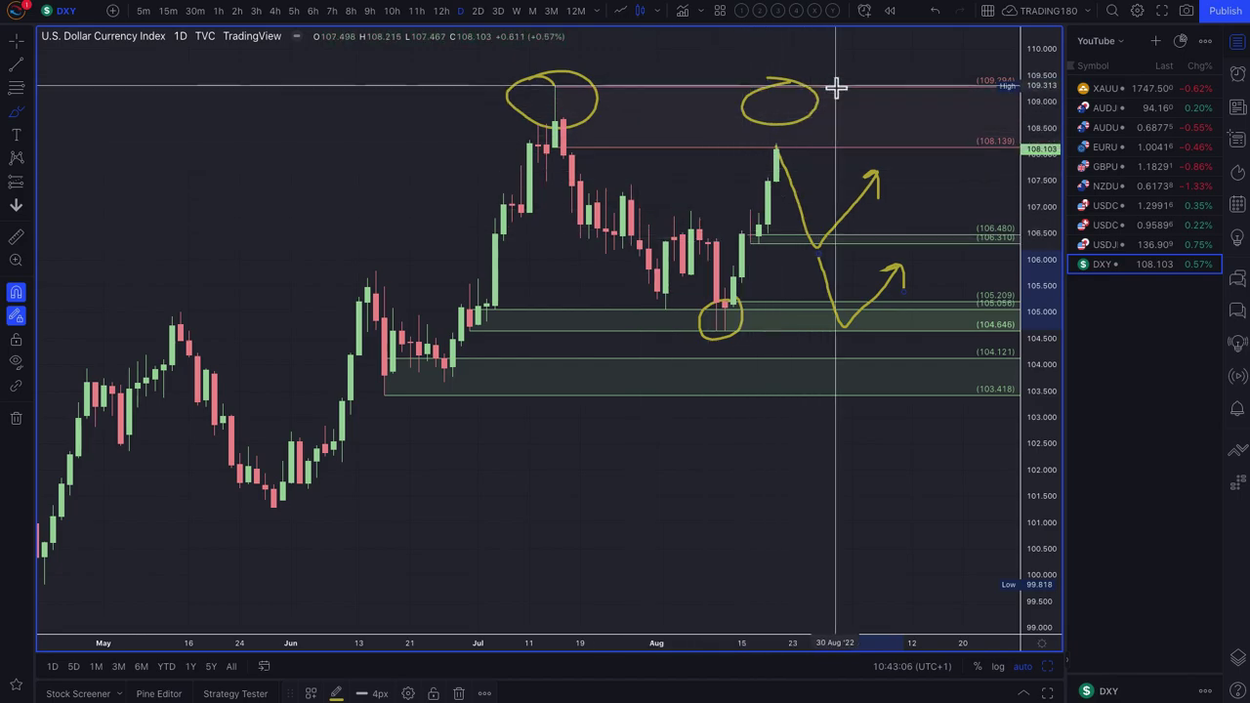
pyautogui.moveTo(747, 303)
pyautogui.mouseDown()
pyautogui.moveTo(697, 342)
pyautogui.moveTo(742, 304)
pyautogui.mouseUp()
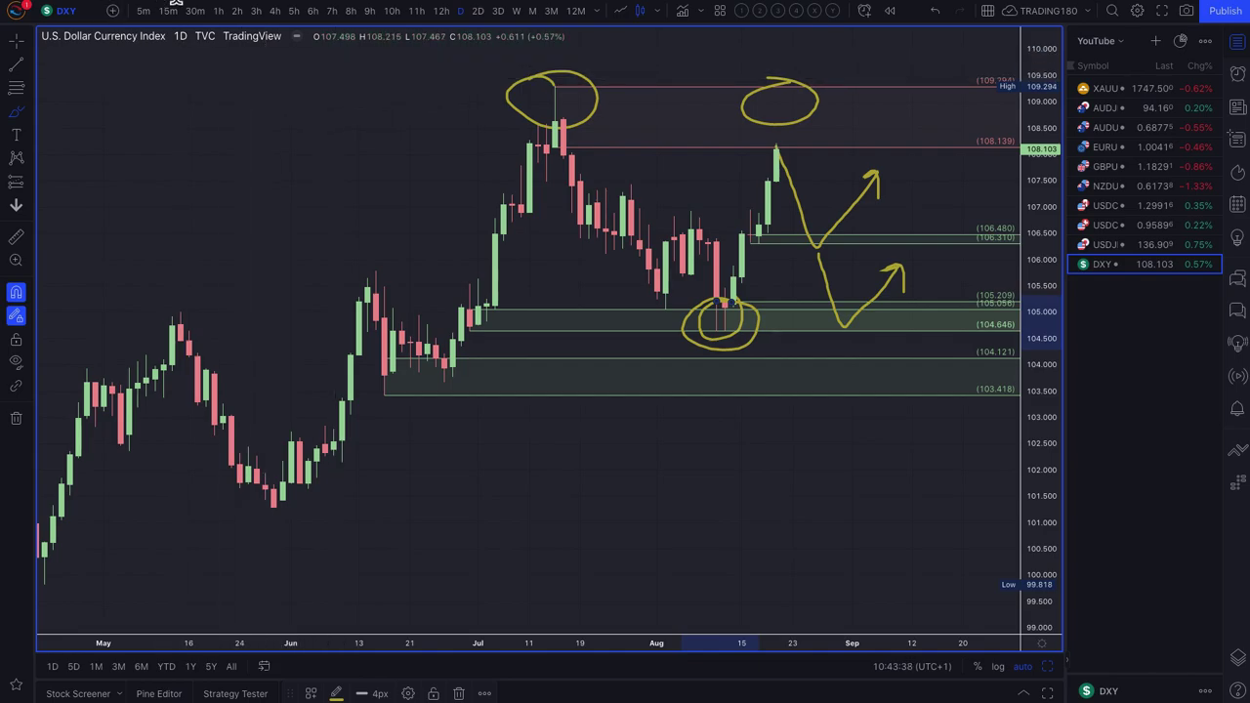
# Open the USDJPY chart and brush a circle around the early August low, tracing the following decline and the rally to the latest candle.
pyautogui.click(1108, 246)
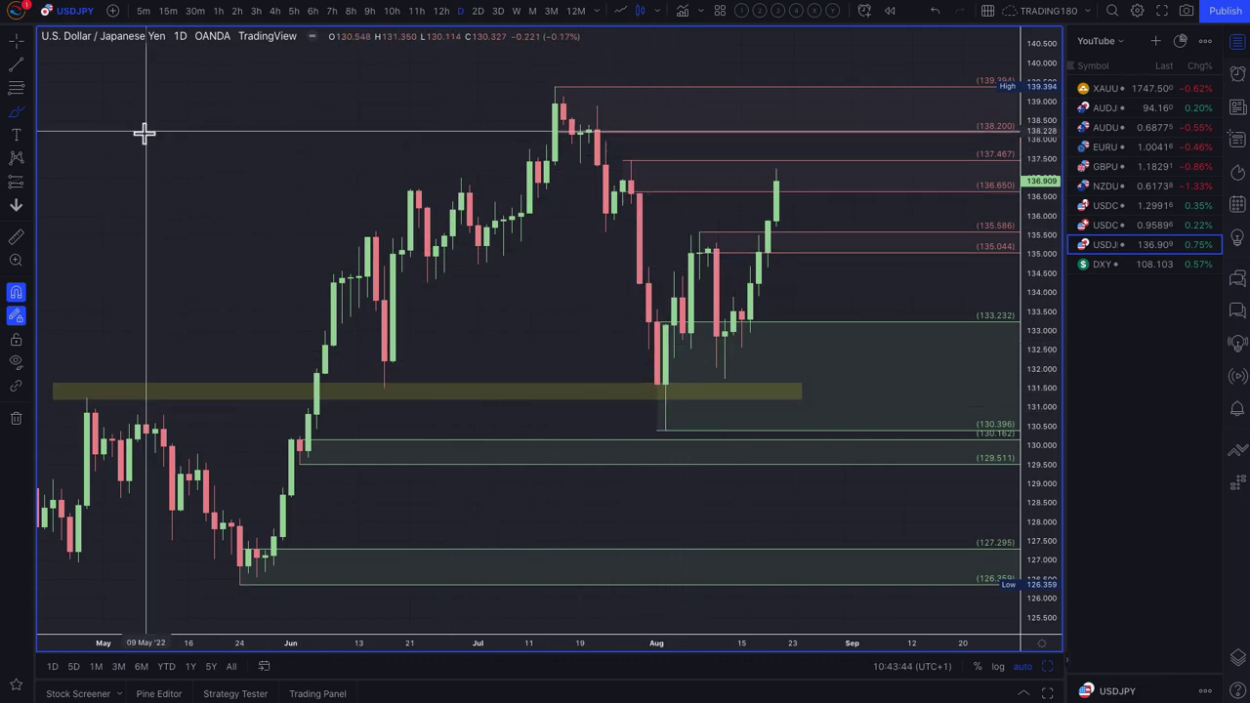
pyautogui.click(19, 117)
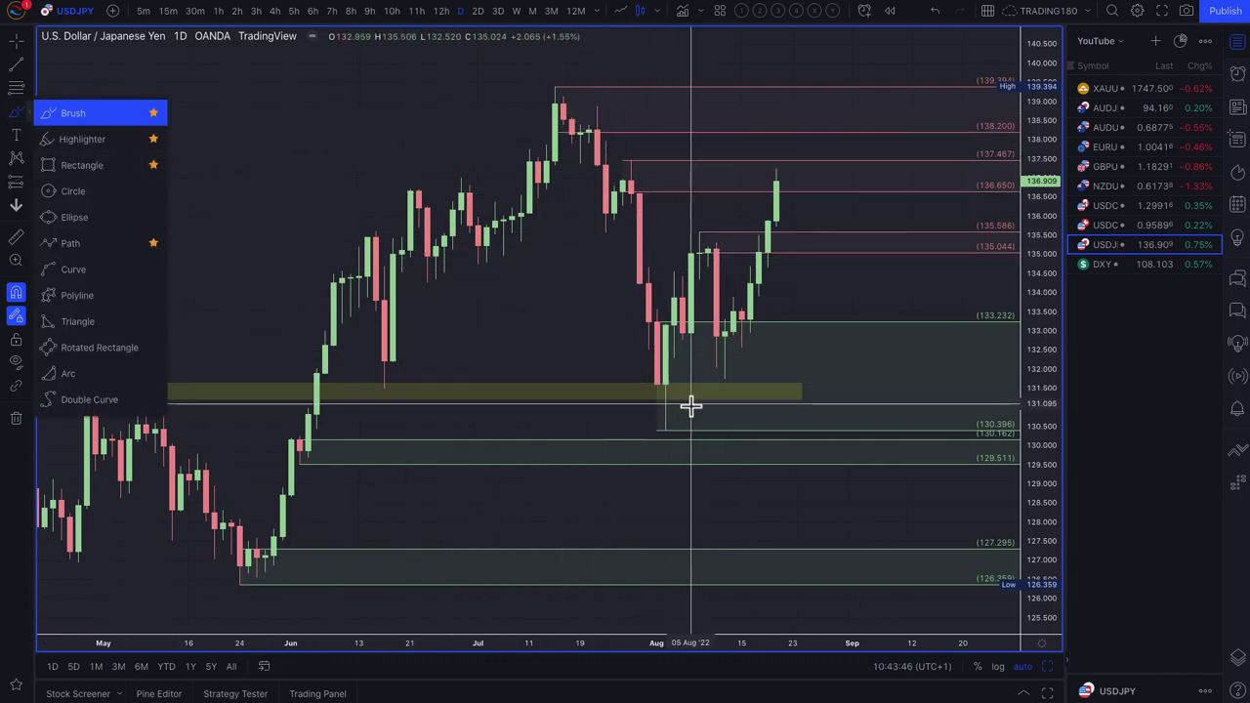
pyautogui.moveTo(666, 377)
pyautogui.mouseDown()
pyautogui.moveTo(635, 424)
pyautogui.moveTo(684, 393)
pyautogui.mouseUp()
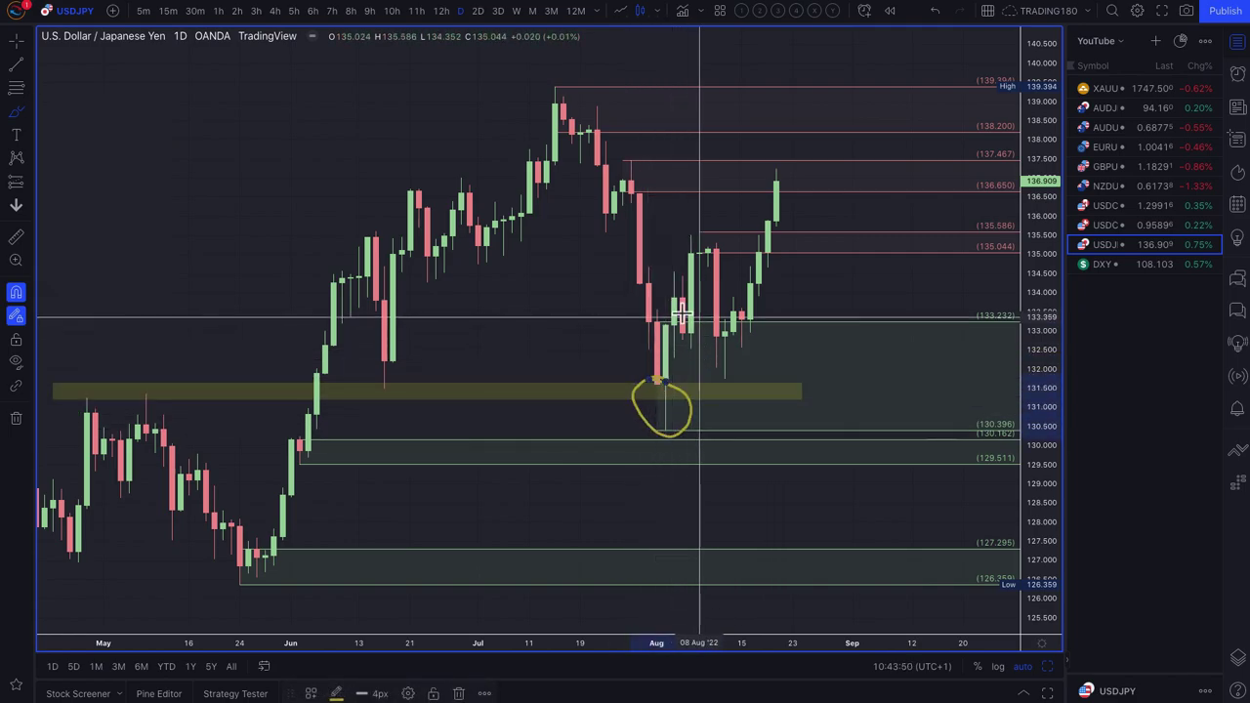
pyautogui.moveTo(699, 235); pyautogui.dragTo(725, 381)
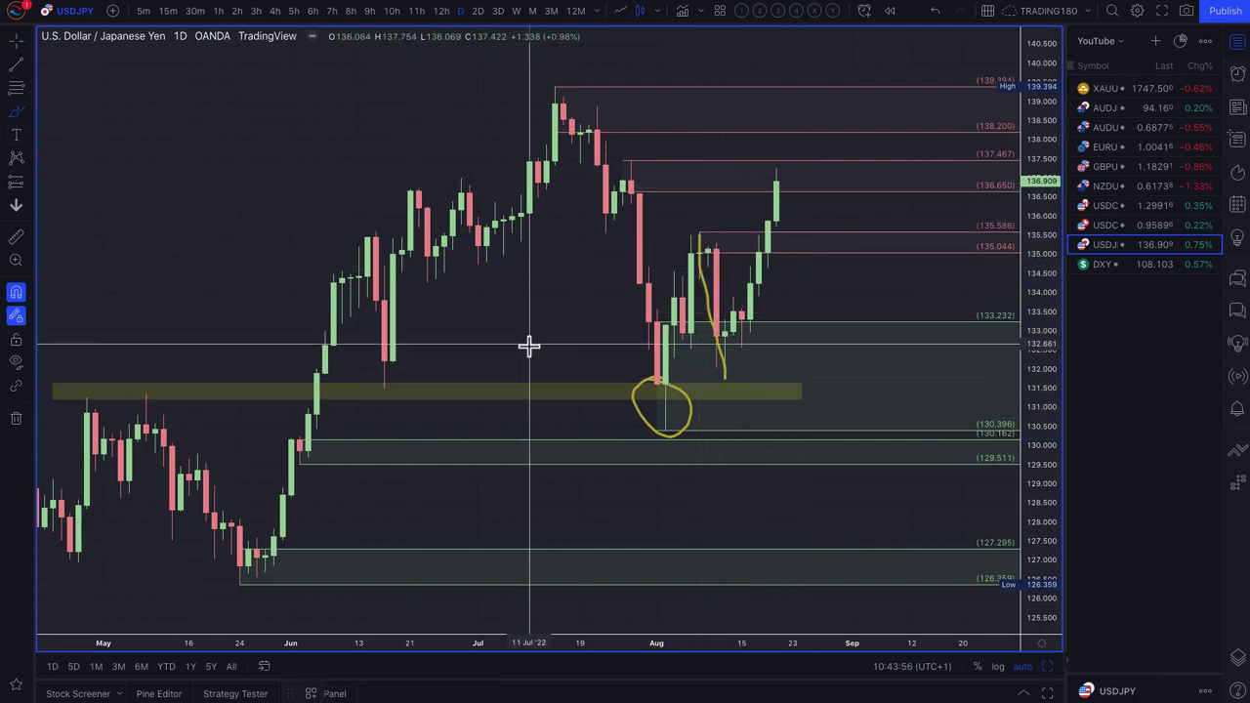
pyautogui.moveTo(723, 382); pyautogui.dragTo(789, 176)
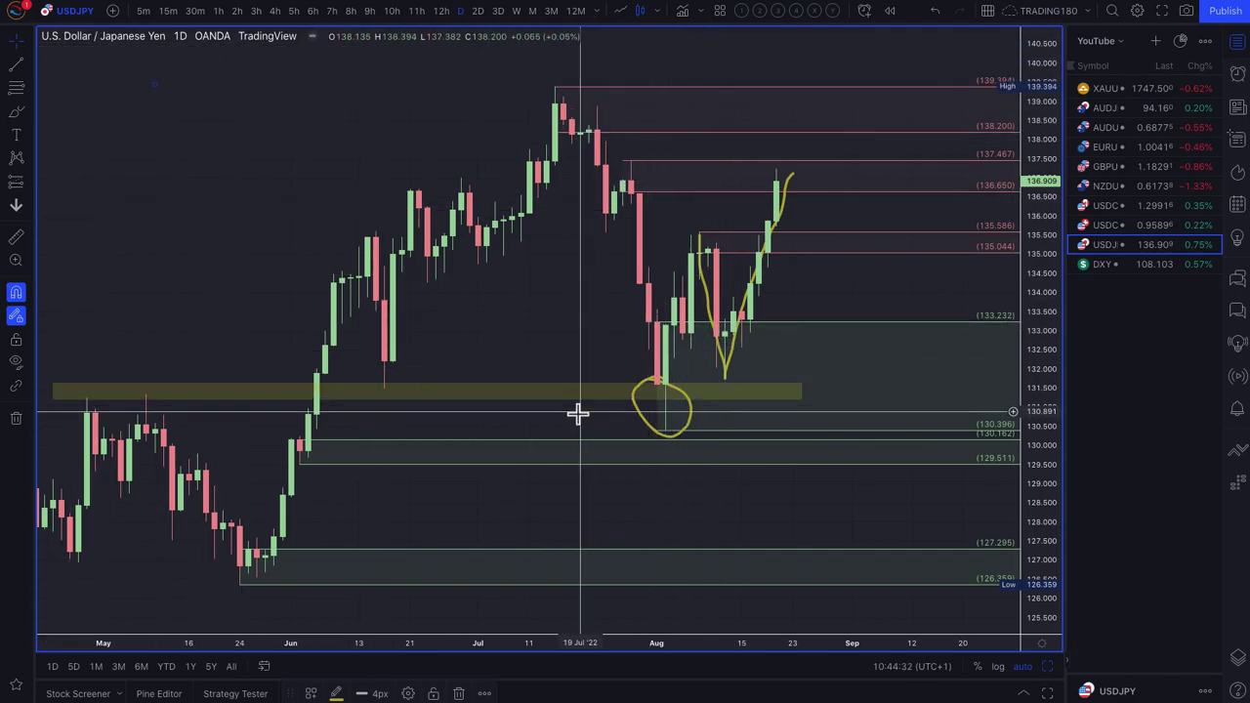
# Circle the early August USDJPY low again and raise the upper edge of the demand zone above 130.396 to 133.515.
pyautogui.click(15, 118)
pyautogui.moveTo(672, 366)
pyautogui.mouseDown()
pyautogui.moveTo(703, 413)
pyautogui.moveTo(674, 371)
pyautogui.moveTo(653, 438)
pyautogui.moveTo(648, 387)
pyautogui.mouseUp()
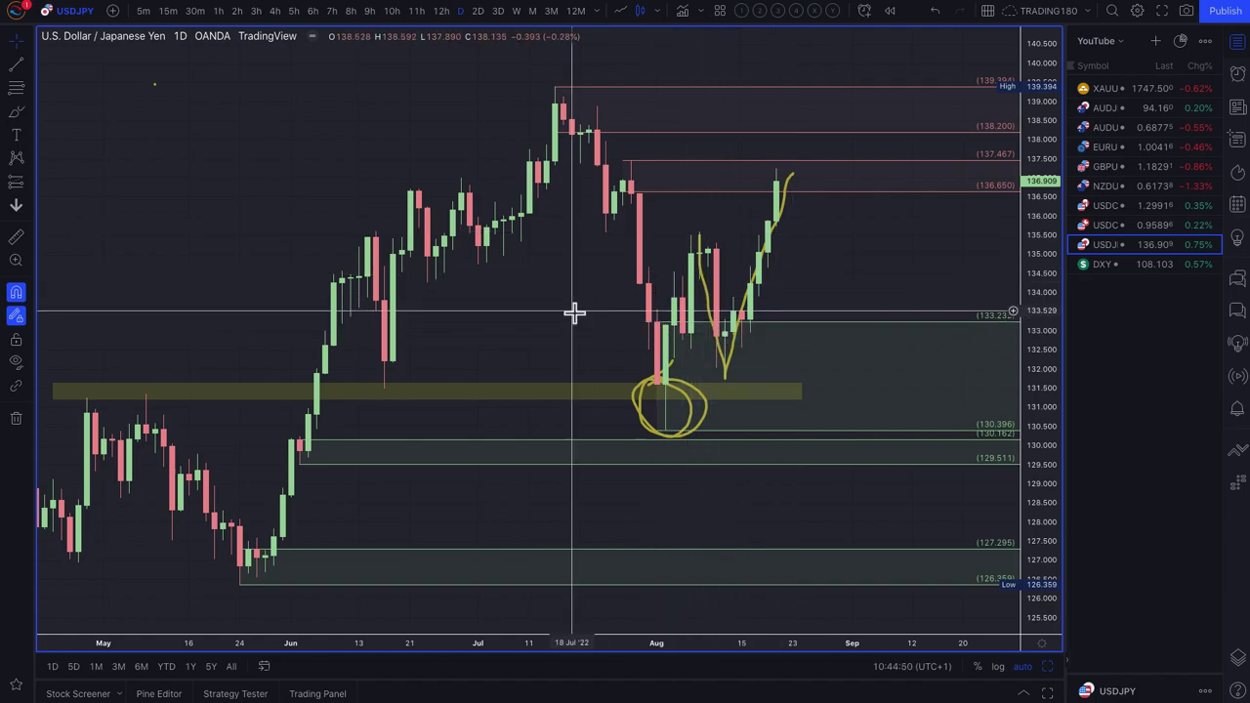
pyautogui.click(659, 332)
pyautogui.moveTo(742, 323); pyautogui.dragTo(741, 311)
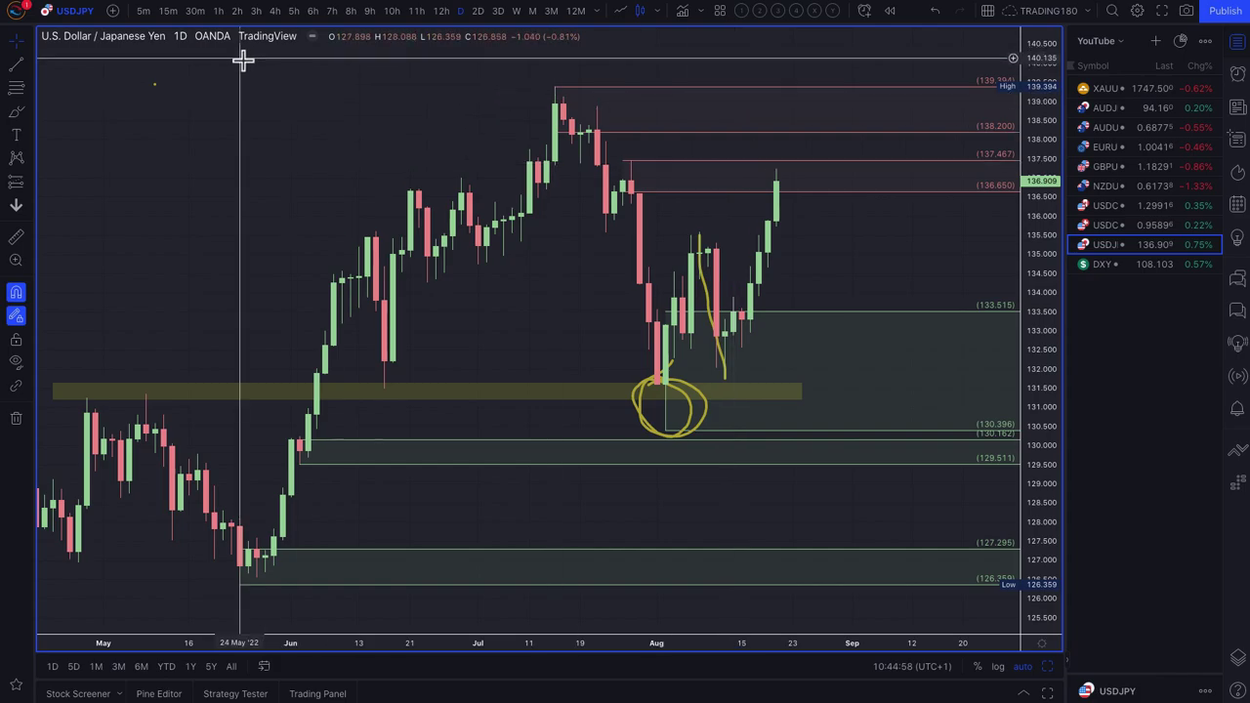
# Circle the latest candle in the 136.650–137.467 supply zone with the brush and draw a downward arrow toward the 133.515 demand zone.
pyautogui.click(19, 113)
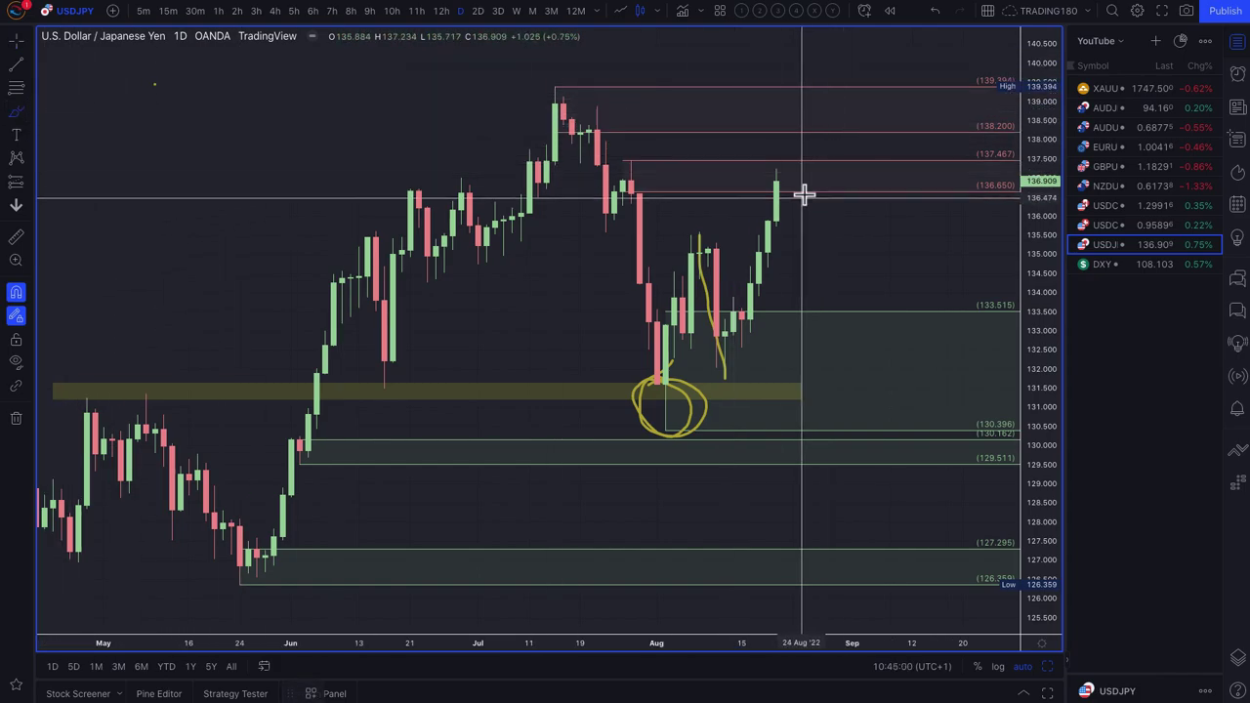
pyautogui.moveTo(760, 159)
pyautogui.mouseDown()
pyautogui.moveTo(781, 167)
pyautogui.moveTo(758, 173)
pyautogui.moveTo(800, 184)
pyautogui.mouseUp()
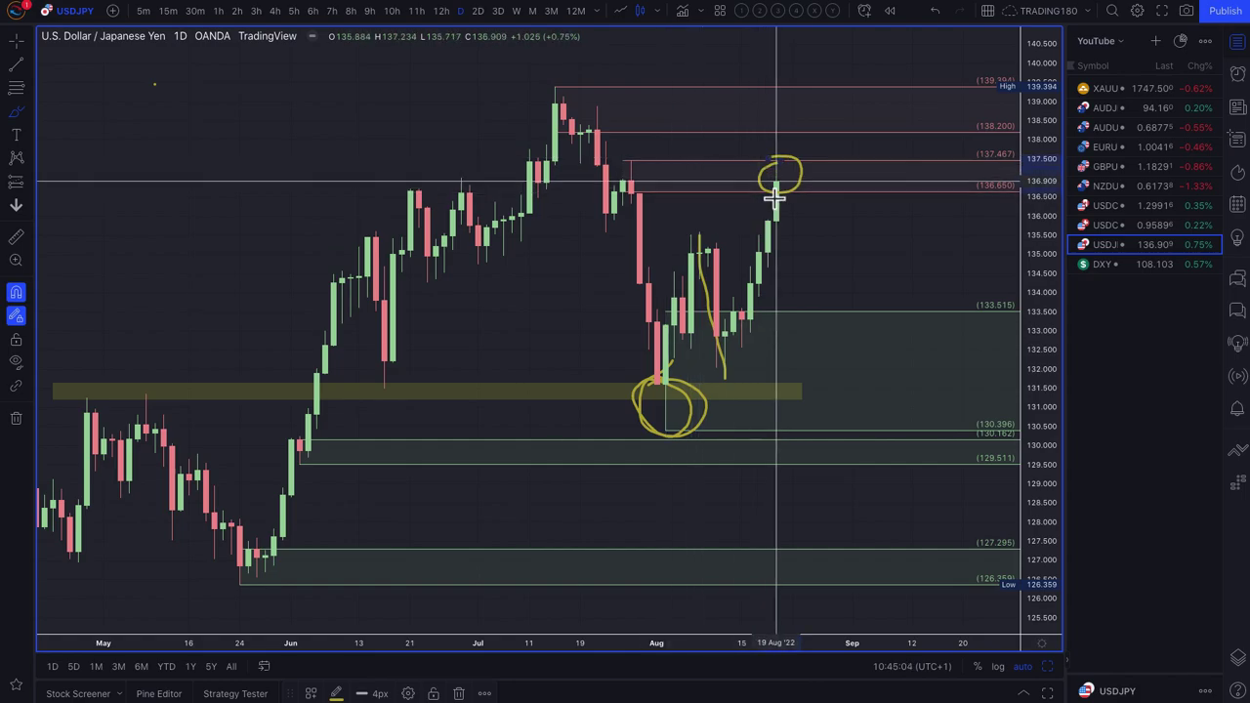
pyautogui.moveTo(791, 182)
pyautogui.mouseDown()
pyautogui.moveTo(865, 287)
pyautogui.moveTo(829, 282)
pyautogui.moveTo(872, 251)
pyautogui.mouseUp()
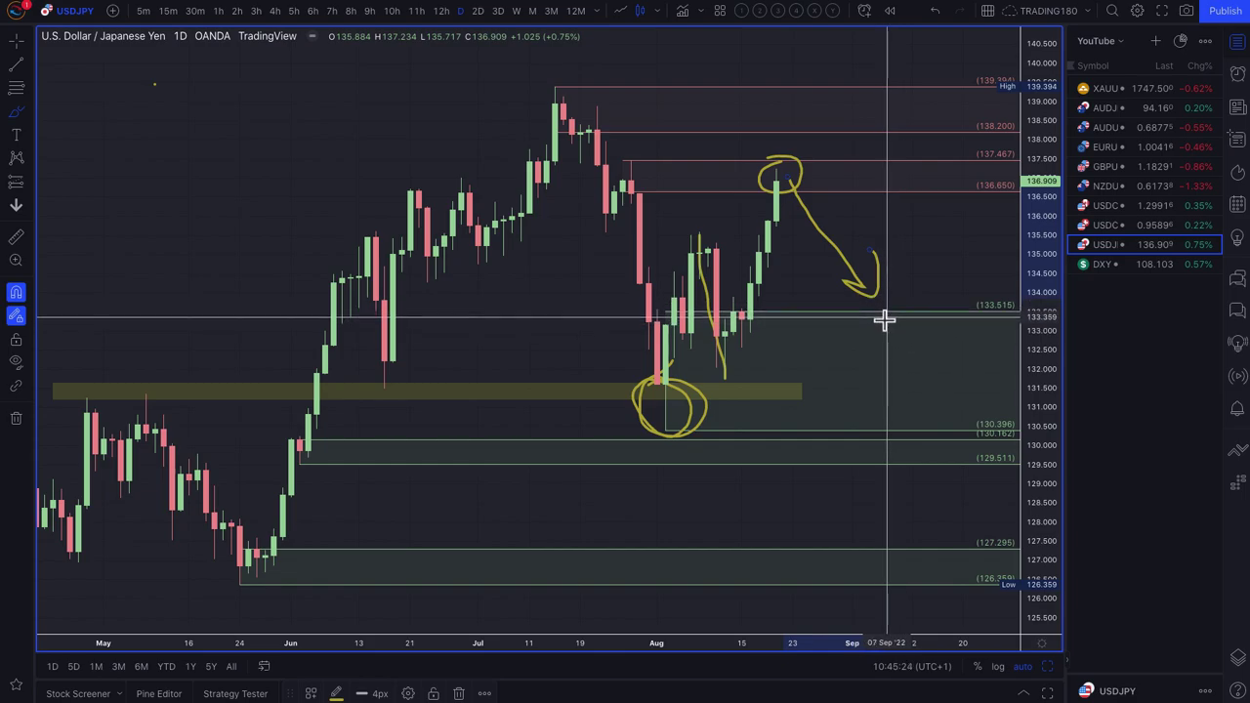
# Brush rising rebound arrows from 133.515 and a circled area near 130.396, then circle the 138.200–139.394 supply zone twice, including the July high.
pyautogui.moveTo(885, 325)
pyautogui.mouseDown()
pyautogui.moveTo(963, 217)
pyautogui.moveTo(972, 264)
pyautogui.mouseUp()
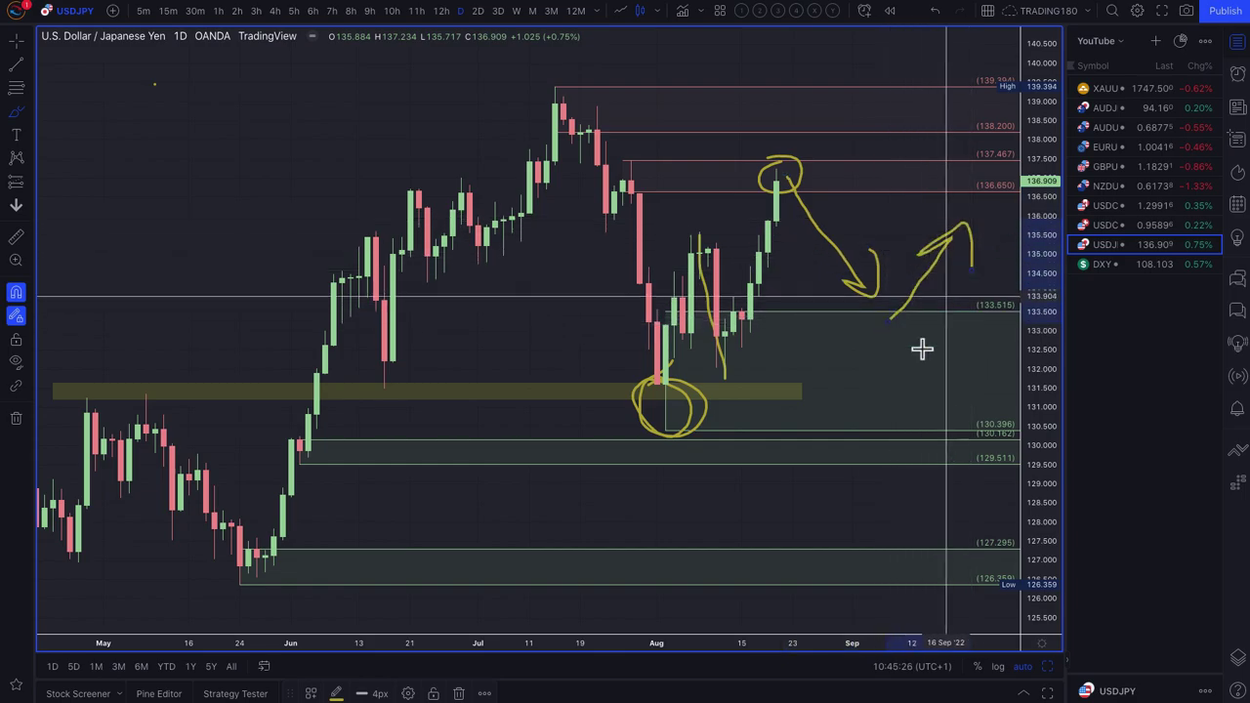
pyautogui.moveTo(898, 390)
pyautogui.mouseDown()
pyautogui.moveTo(860, 429)
pyautogui.moveTo(946, 329)
pyautogui.moveTo(961, 341)
pyautogui.mouseUp()
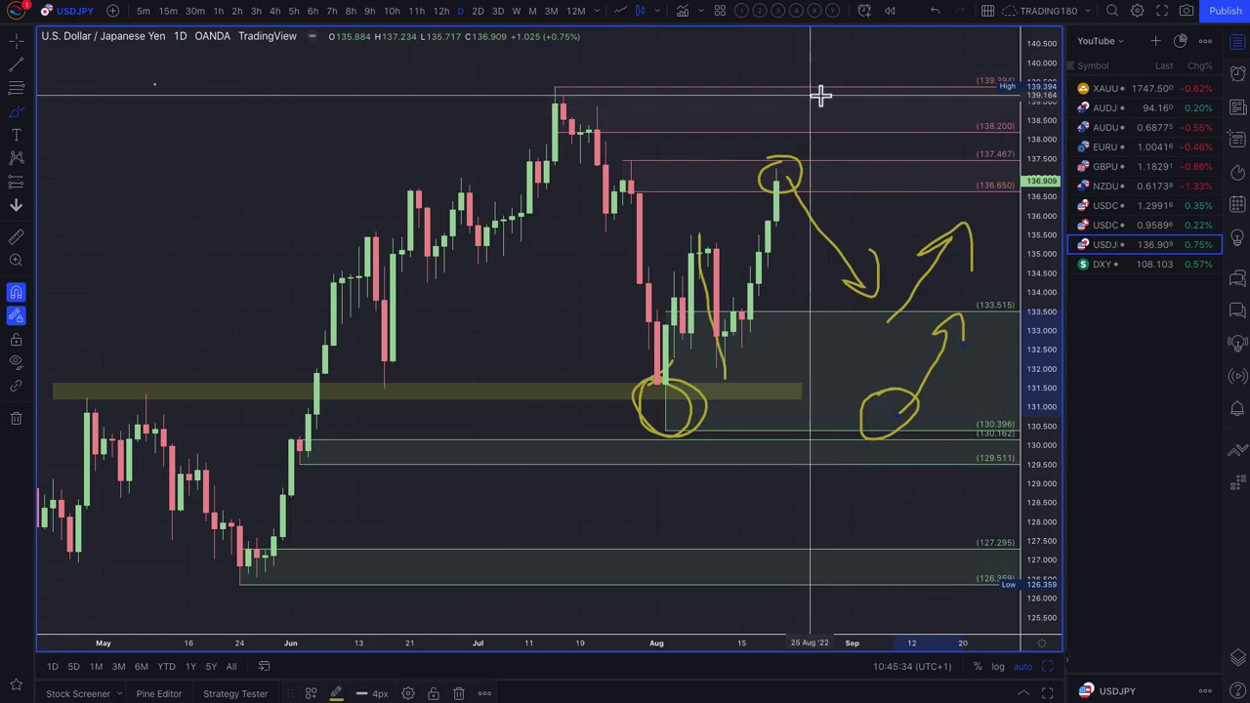
pyautogui.moveTo(831, 87)
pyautogui.mouseDown()
pyautogui.moveTo(772, 126)
pyautogui.moveTo(831, 98)
pyautogui.moveTo(850, 106)
pyautogui.mouseUp()
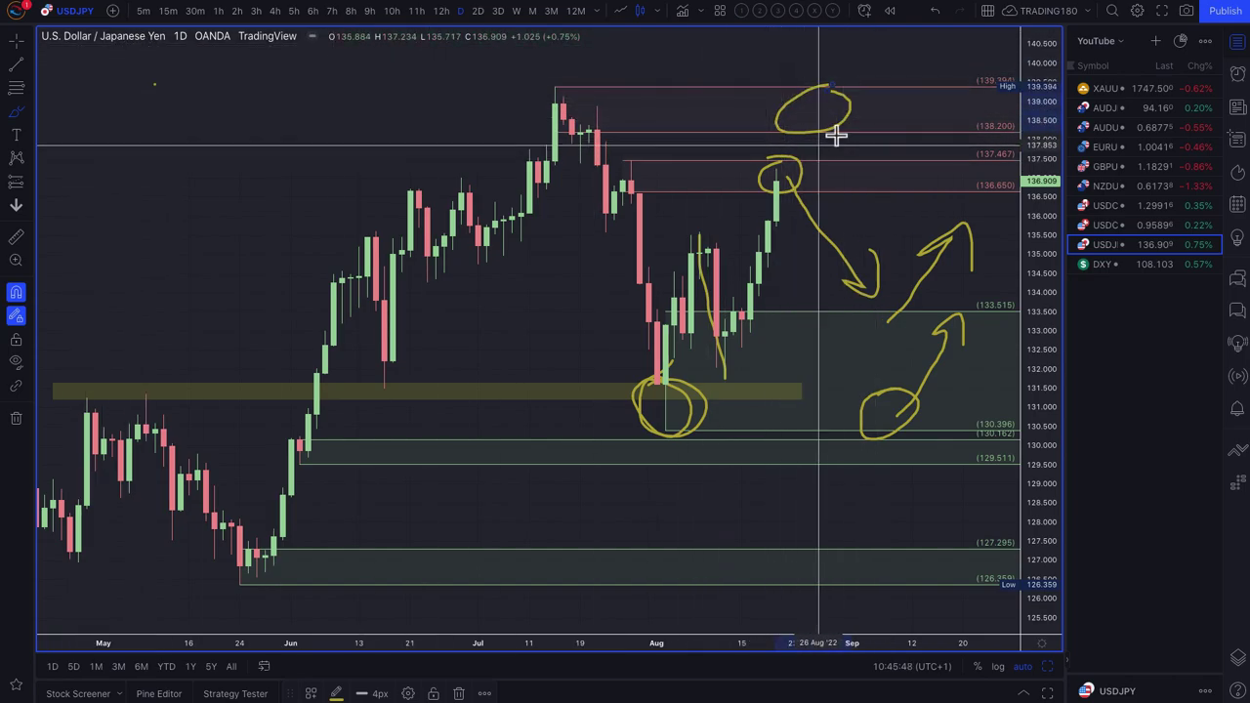
pyautogui.moveTo(570, 78)
pyautogui.mouseDown()
pyautogui.moveTo(555, 87)
pyautogui.moveTo(547, 62)
pyautogui.moveTo(635, 131)
pyautogui.mouseUp()
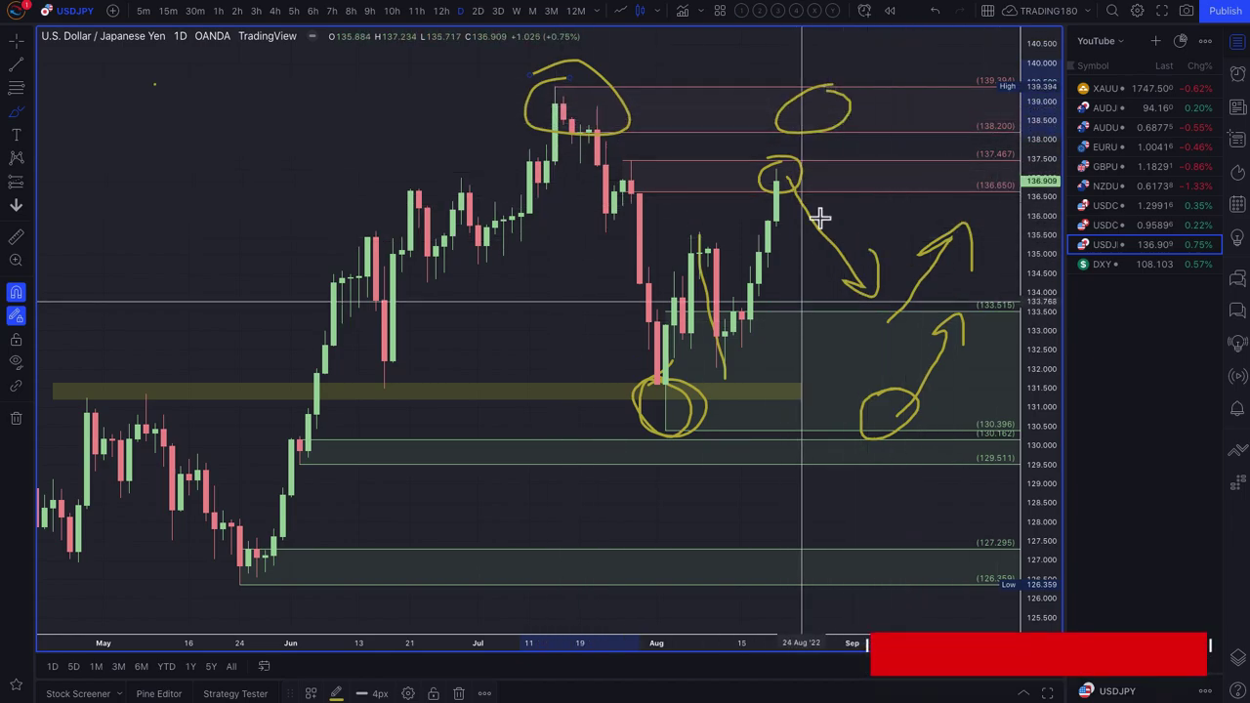
# Open the USDCHF chart and draw a demand zone from 0.94259 to 0.93708 at the mid-August low.
pyautogui.click(1127, 226)
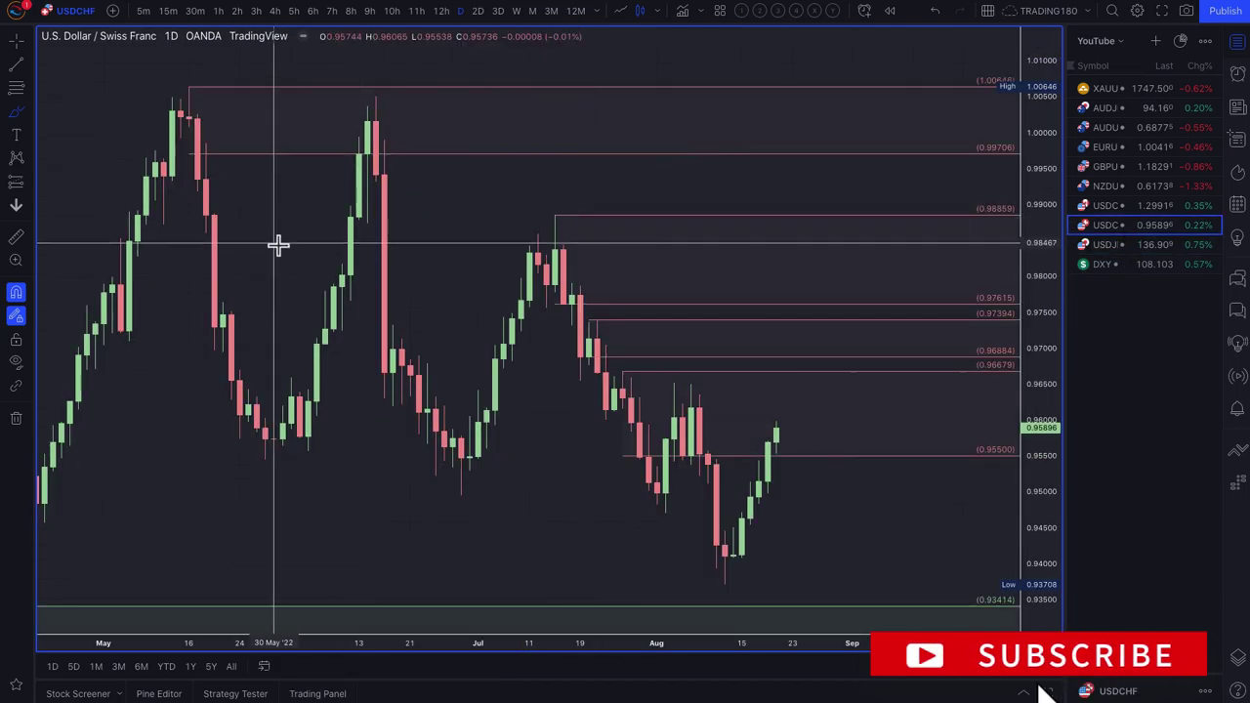
pyautogui.scroll(-3, 439, 350)
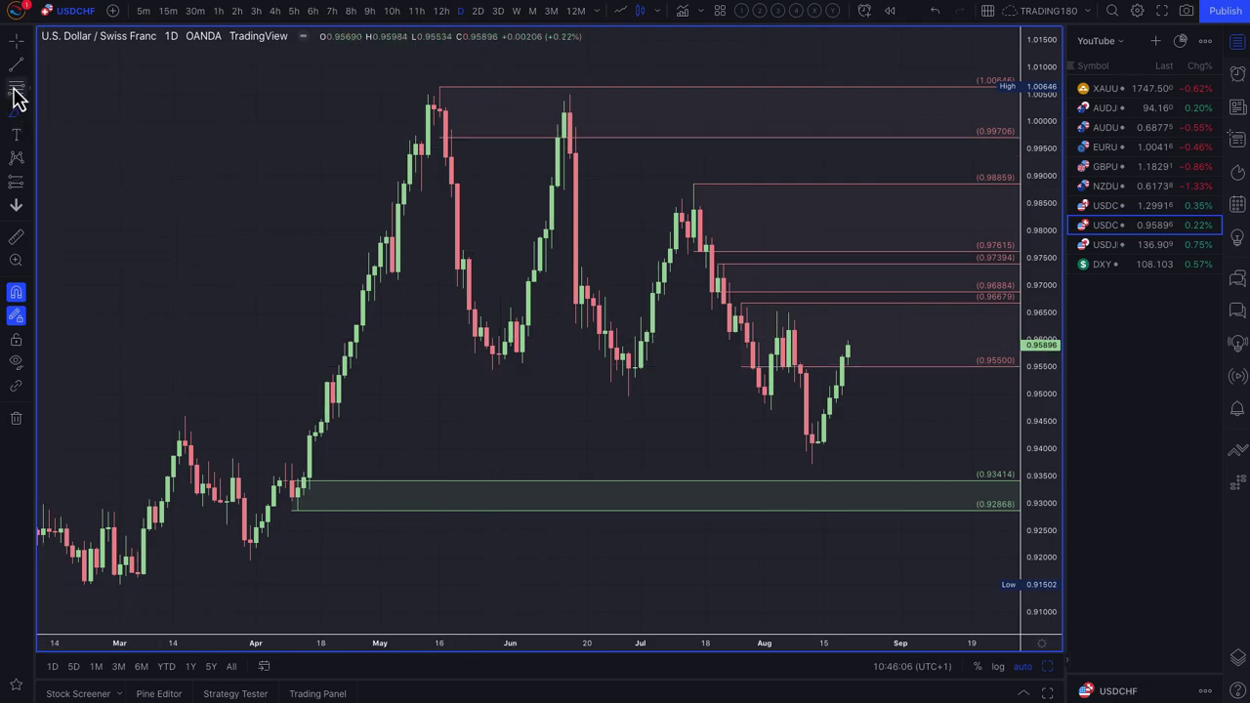
pyautogui.click(811, 435)
pyautogui.click(812, 465)
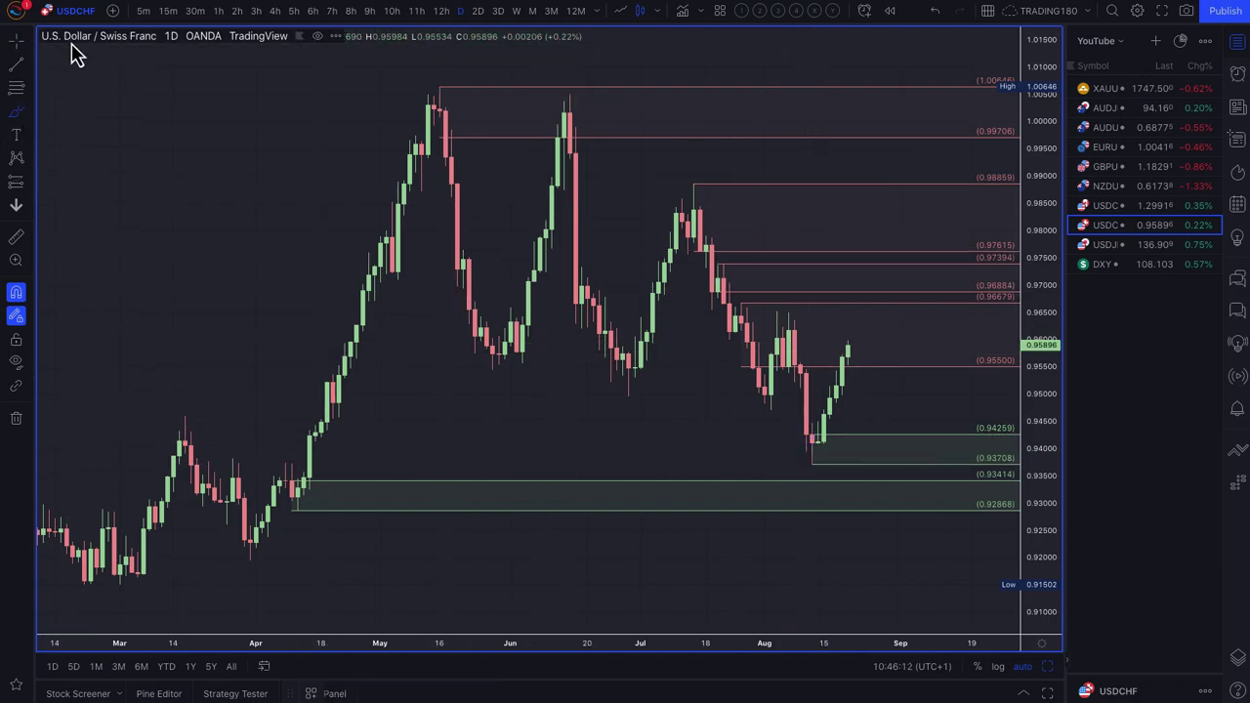
# Brush a circle around the latest USDCHF candle, a falling arrow toward 0.94259, and traces of the late July to August swings below 0.96679.
pyautogui.scroll(3, 566, 335)
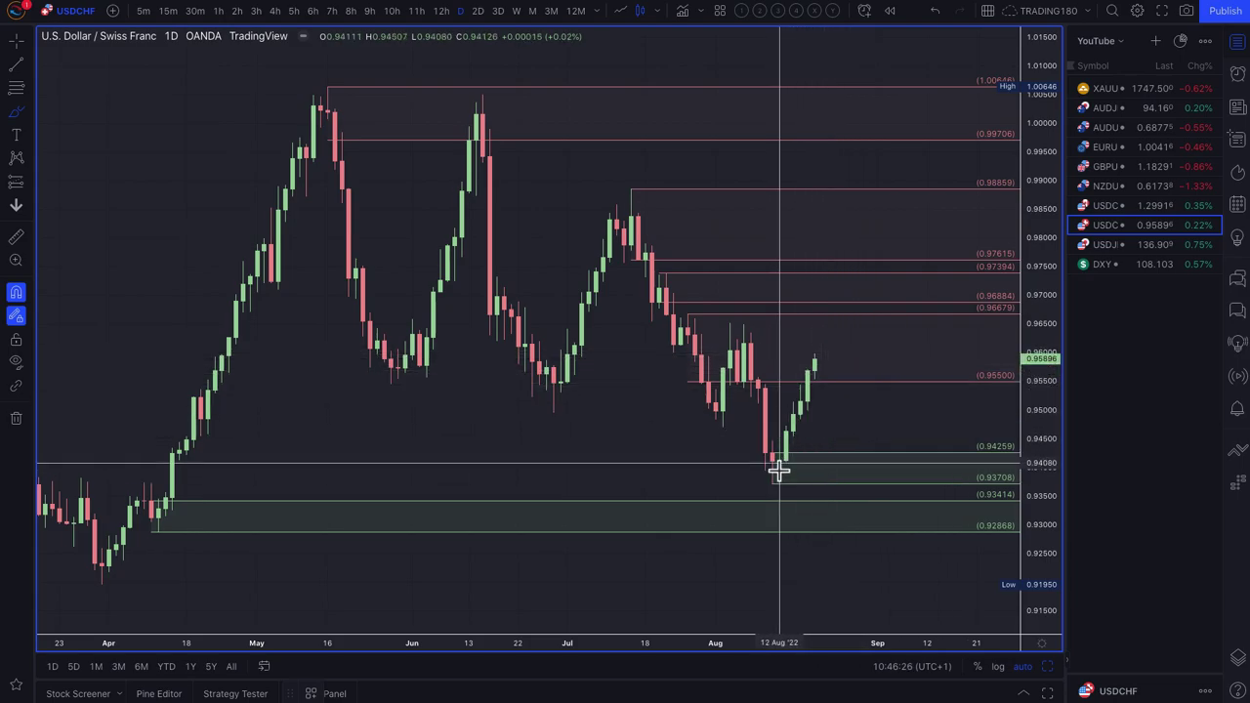
pyautogui.scroll(2, 778, 471)
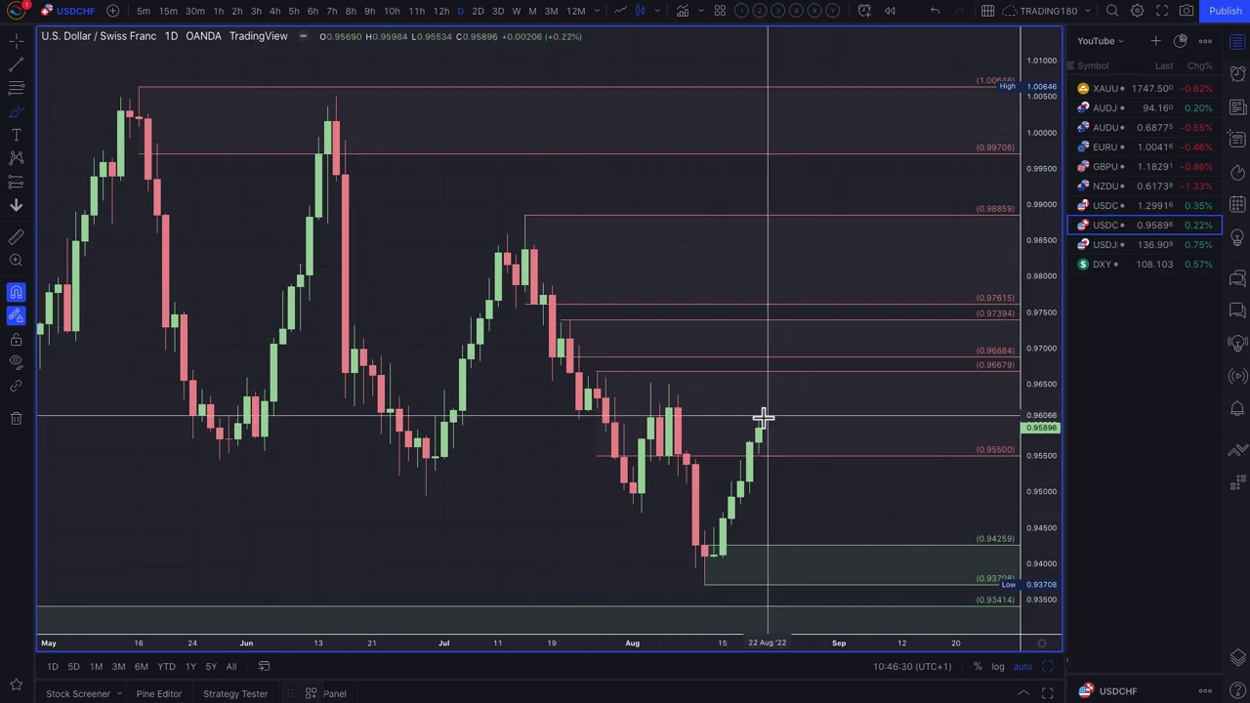
pyautogui.moveTo(745, 399)
pyautogui.mouseDown()
pyautogui.moveTo(792, 440)
pyautogui.moveTo(757, 393)
pyautogui.moveTo(857, 532)
pyautogui.mouseUp()
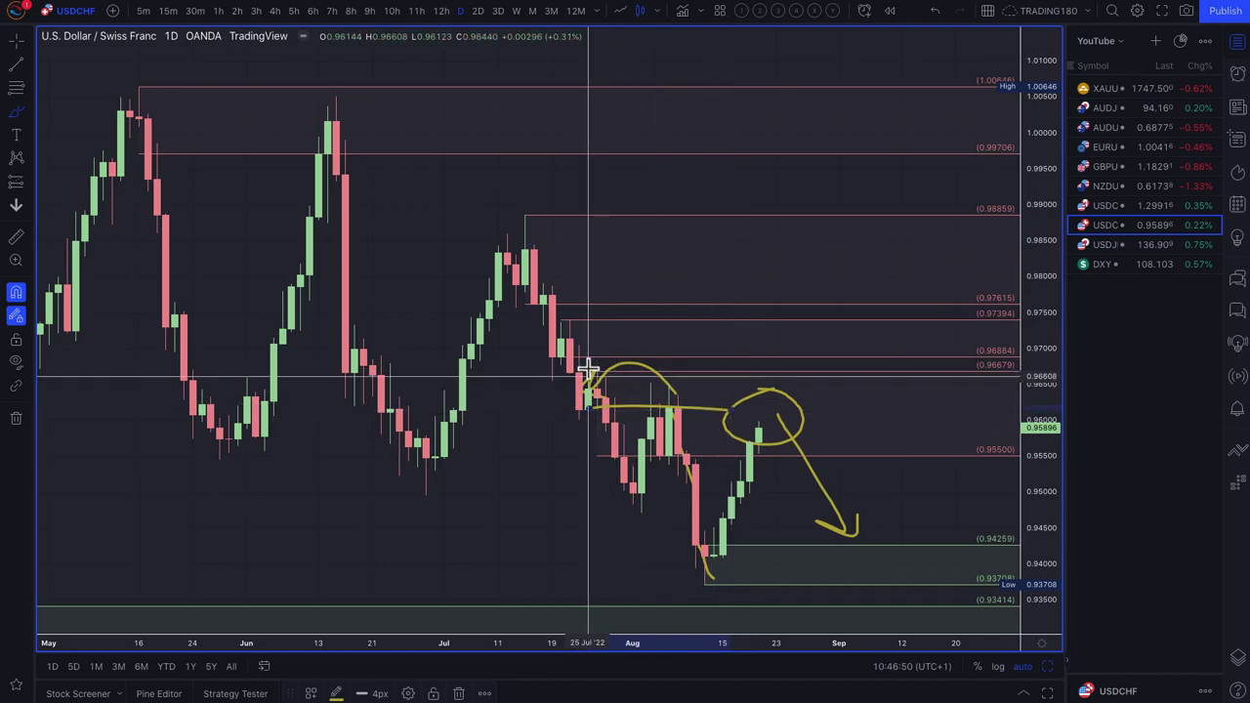
pyautogui.moveTo(583, 379); pyautogui.dragTo(636, 504)
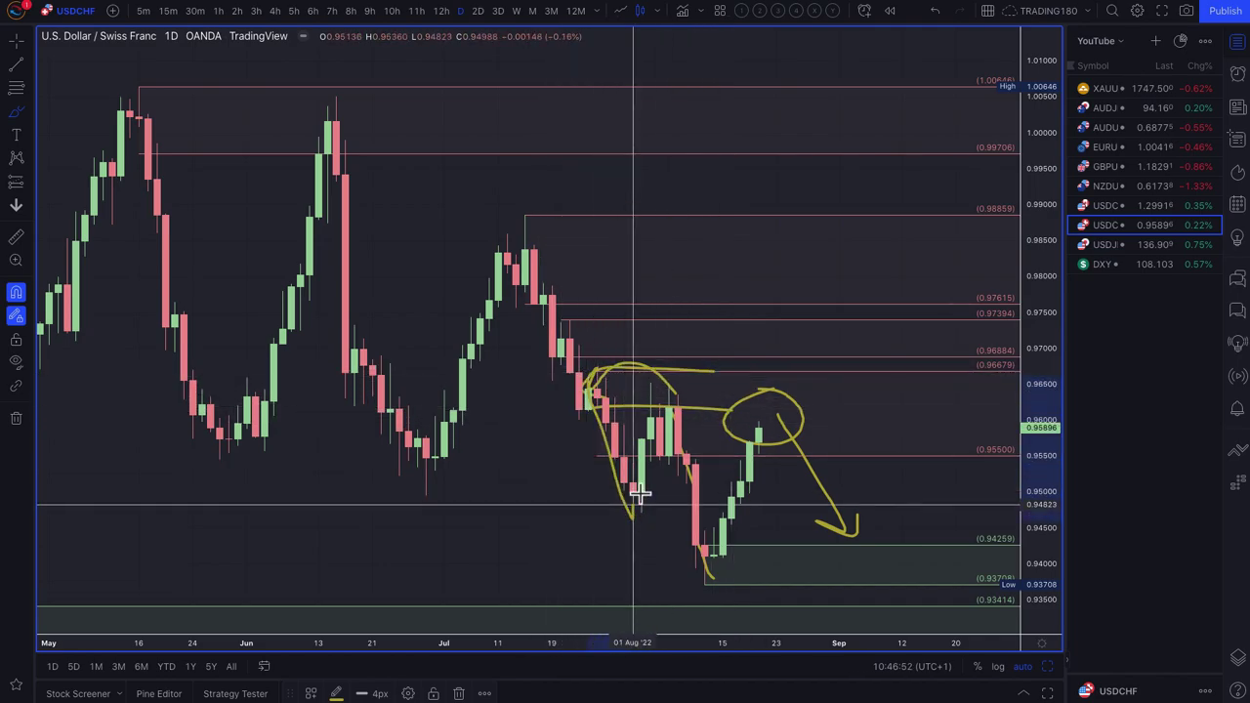
pyautogui.moveTo(695, 543)
pyautogui.mouseDown()
pyautogui.moveTo(718, 532)
pyautogui.moveTo(770, 397)
pyautogui.moveTo(789, 382)
pyautogui.moveTo(792, 407)
pyautogui.mouseUp()
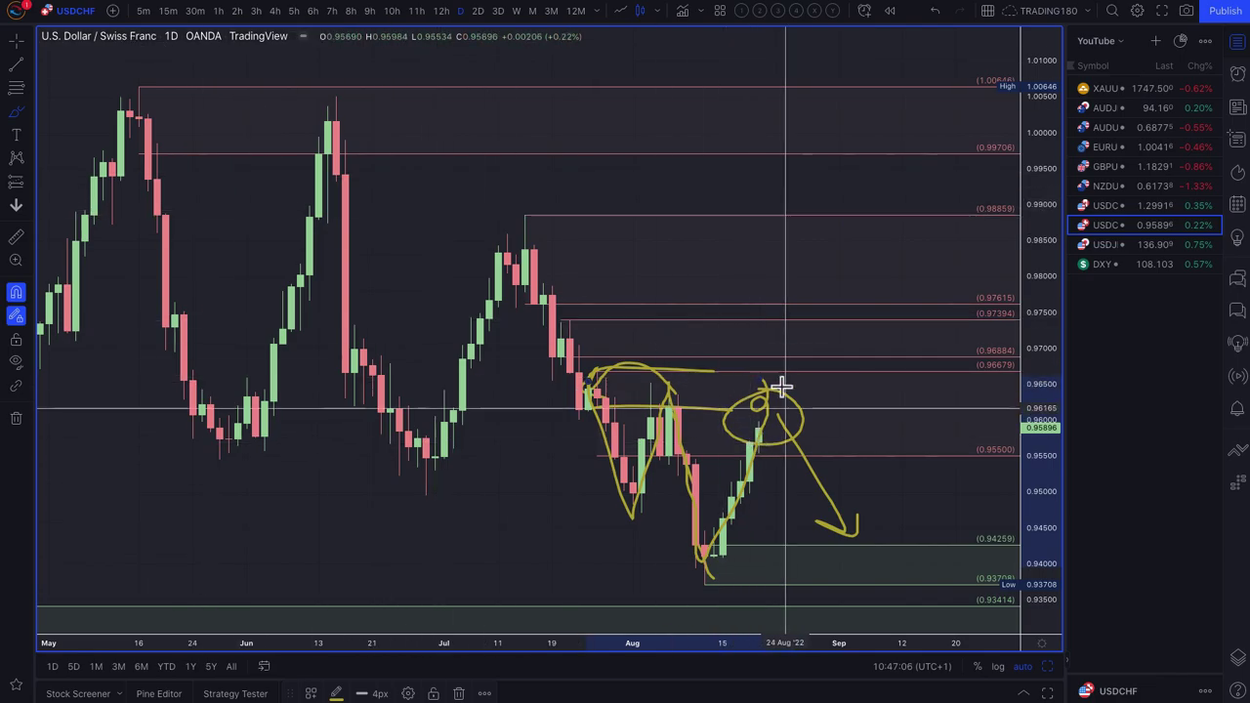
# Brush two parallel rising arrows in the empty area above the early July USDCHF candles.
pyautogui.scroll(4, 681, 391)
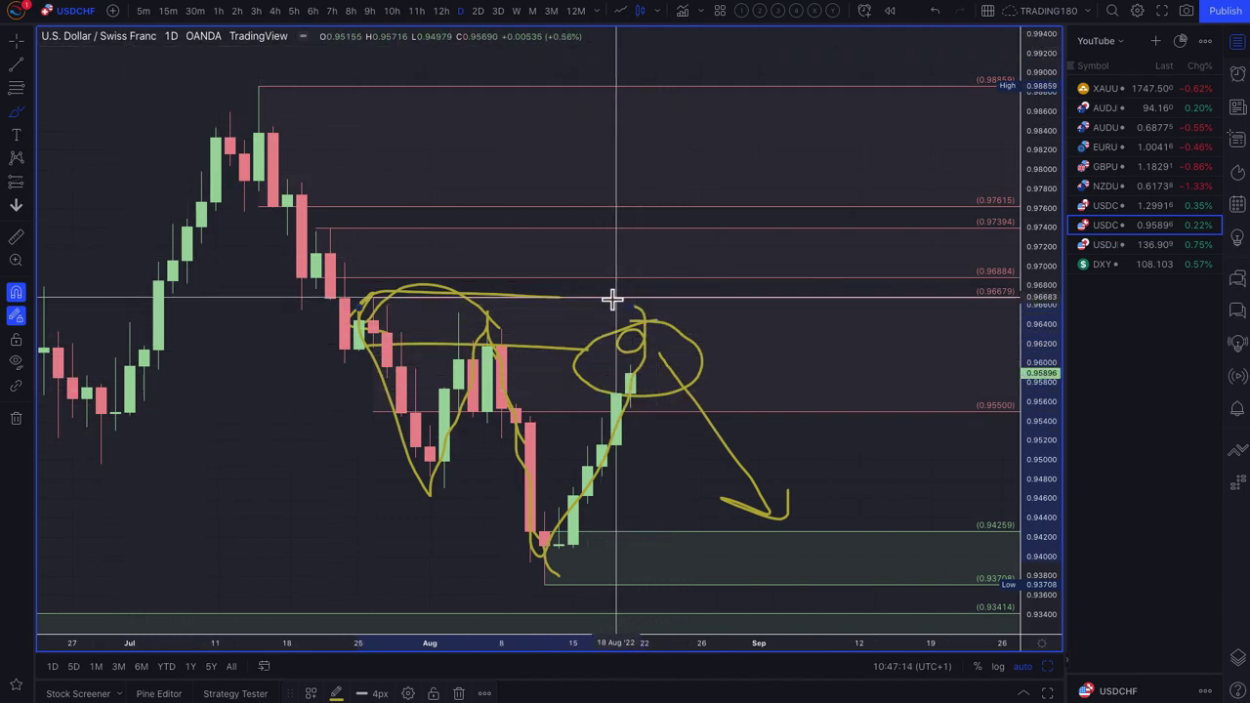
pyautogui.click(31, 121)
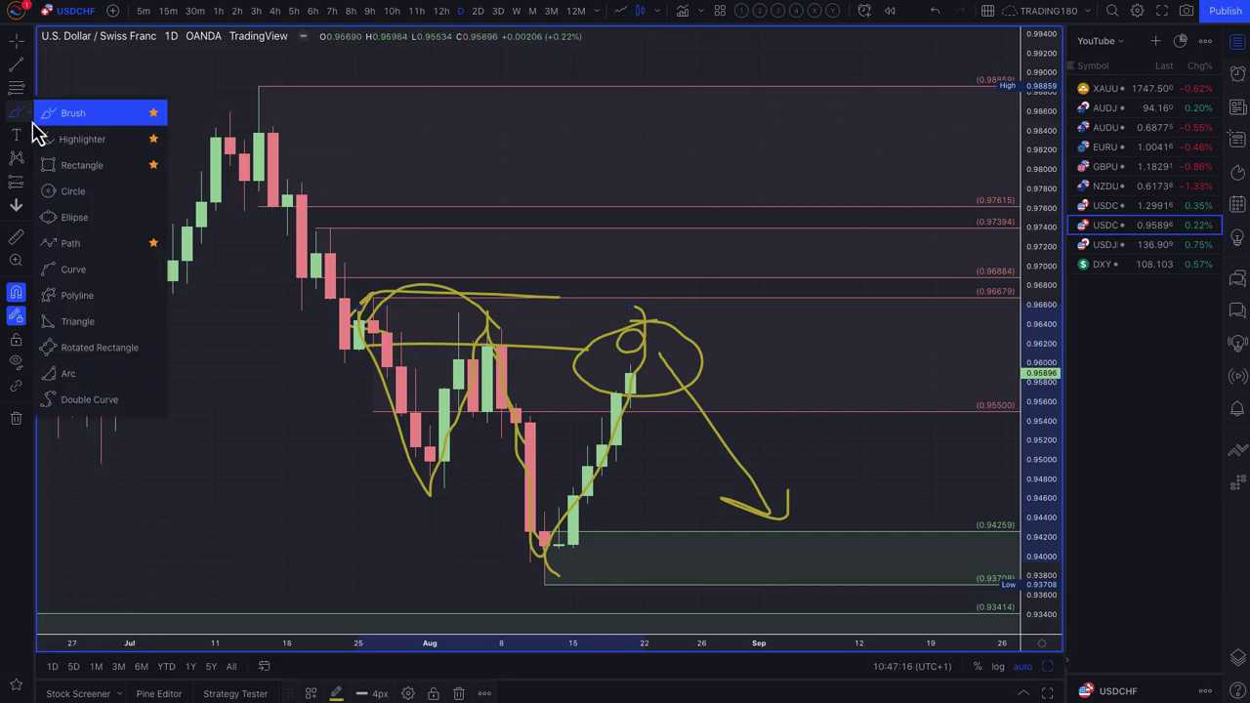
pyautogui.click(139, 139)
pyautogui.moveTo(70, 166)
pyautogui.mouseDown()
pyautogui.moveTo(107, 84)
pyautogui.moveTo(172, 84)
pyautogui.mouseUp()
pyautogui.moveTo(157, 181)
pyautogui.mouseDown()
pyautogui.moveTo(243, 55)
pyautogui.moveTo(247, 102)
pyautogui.mouseUp()
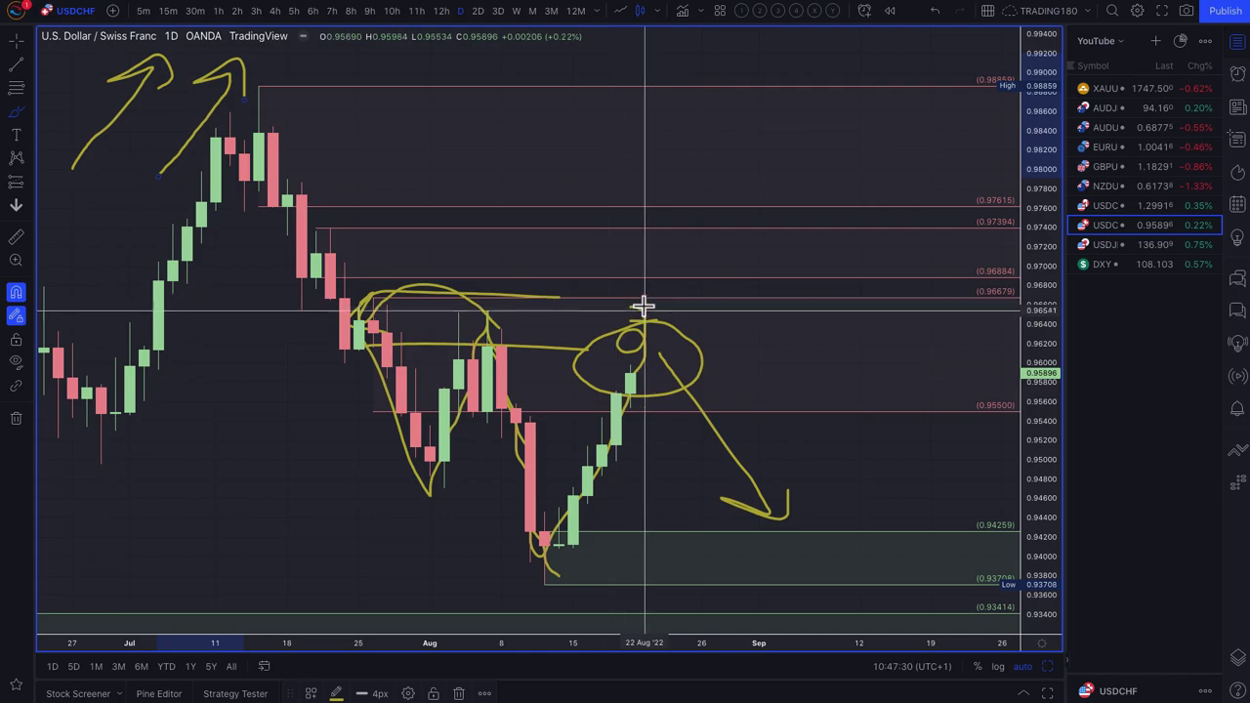
# Circle the 0.96884–0.97394 supply area with a falling arrow, and brush a pullback-and-rebound path from the latest candle into the 0.93708–0.94259 demand zone.
pyautogui.moveTo(646, 309); pyautogui.dragTo(667, 313)
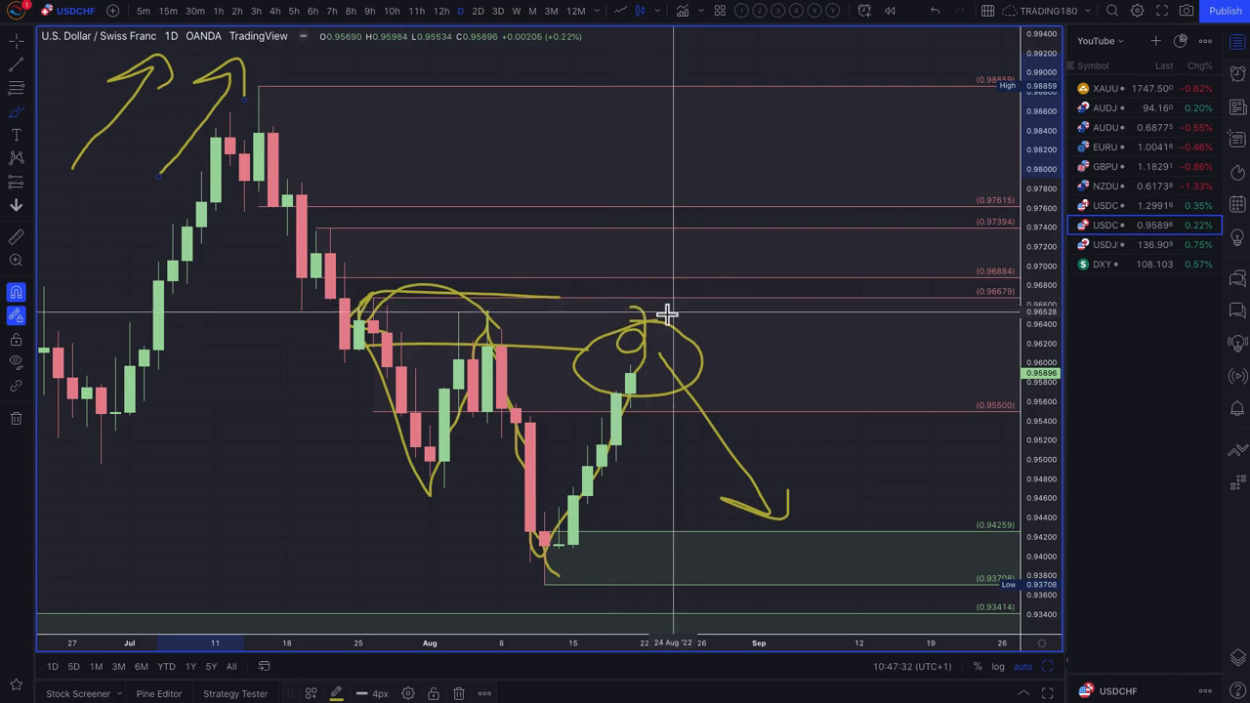
pyautogui.hotkey('ctrl', 'z')
pyautogui.moveTo(663, 230)
pyautogui.mouseDown()
pyautogui.moveTo(706, 276)
pyautogui.moveTo(689, 220)
pyautogui.moveTo(757, 342)
pyautogui.moveTo(758, 302)
pyautogui.moveTo(734, 336)
pyautogui.mouseUp()
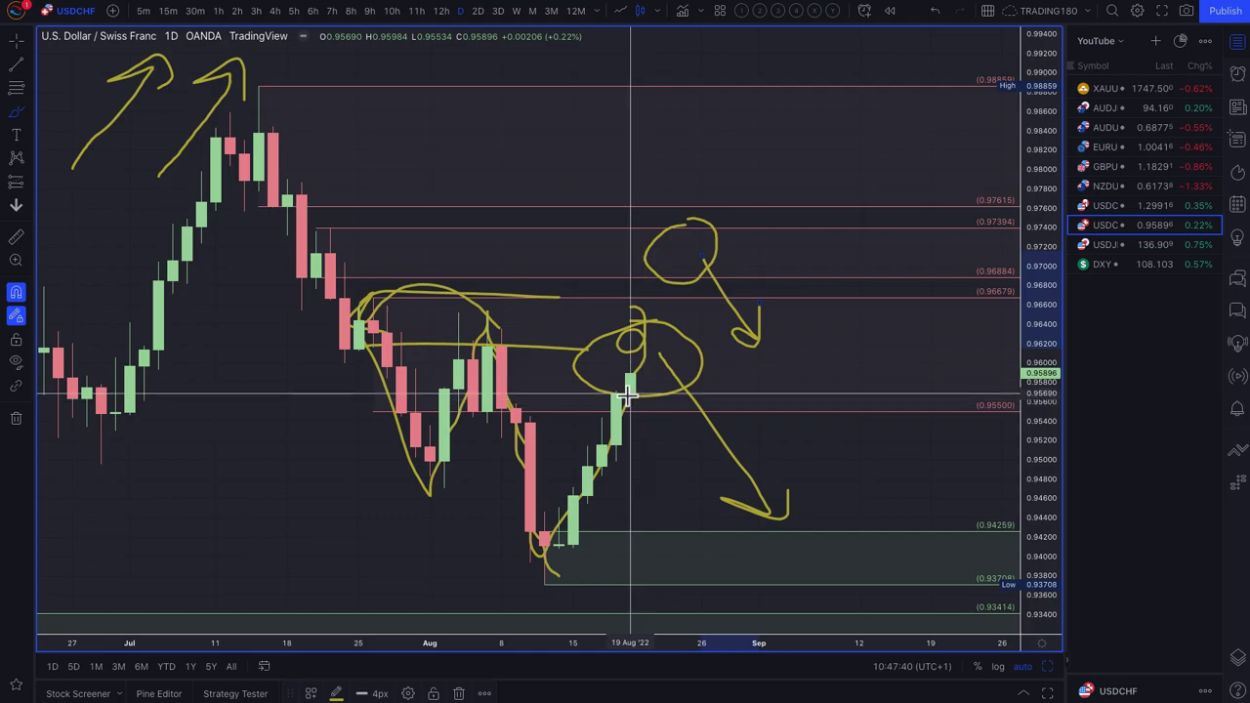
pyautogui.moveTo(631, 392)
pyautogui.mouseDown()
pyautogui.moveTo(689, 555)
pyautogui.moveTo(758, 488)
pyautogui.moveTo(748, 557)
pyautogui.mouseUp()
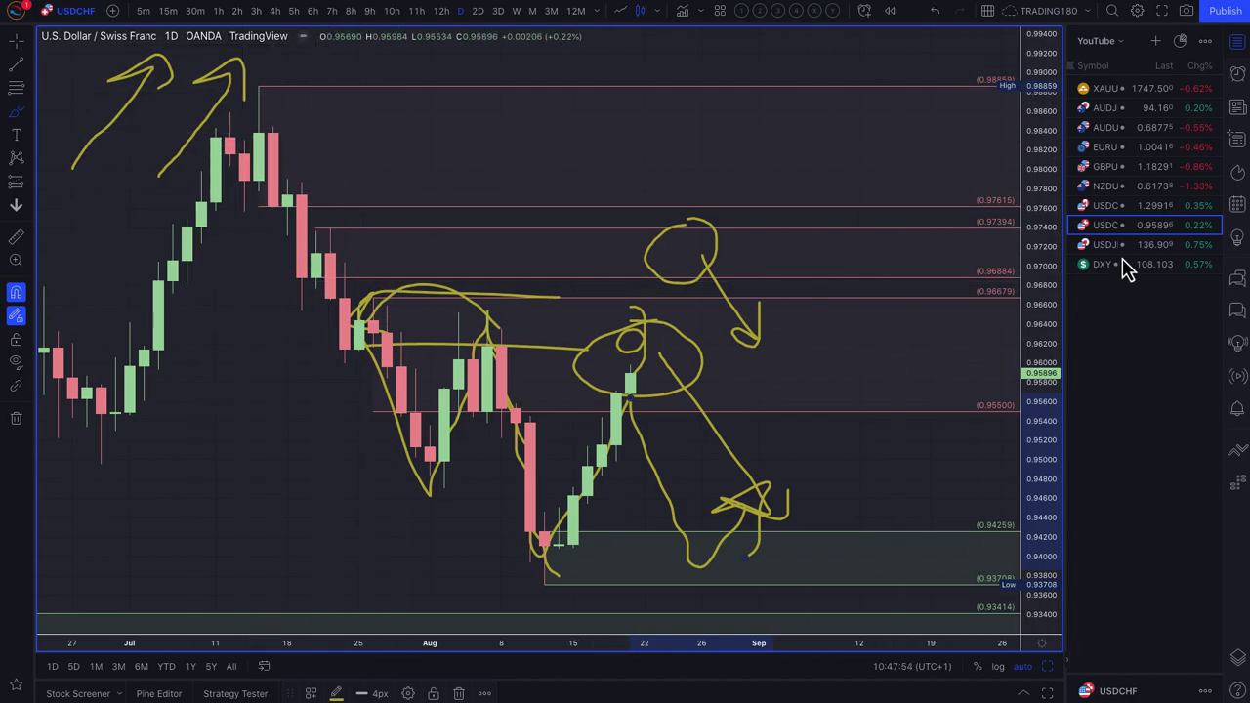
# Open the USDCAD chart and draw a demand zone from 1.27758 to 1.27278 at the mid-August low.
pyautogui.click(1118, 209)
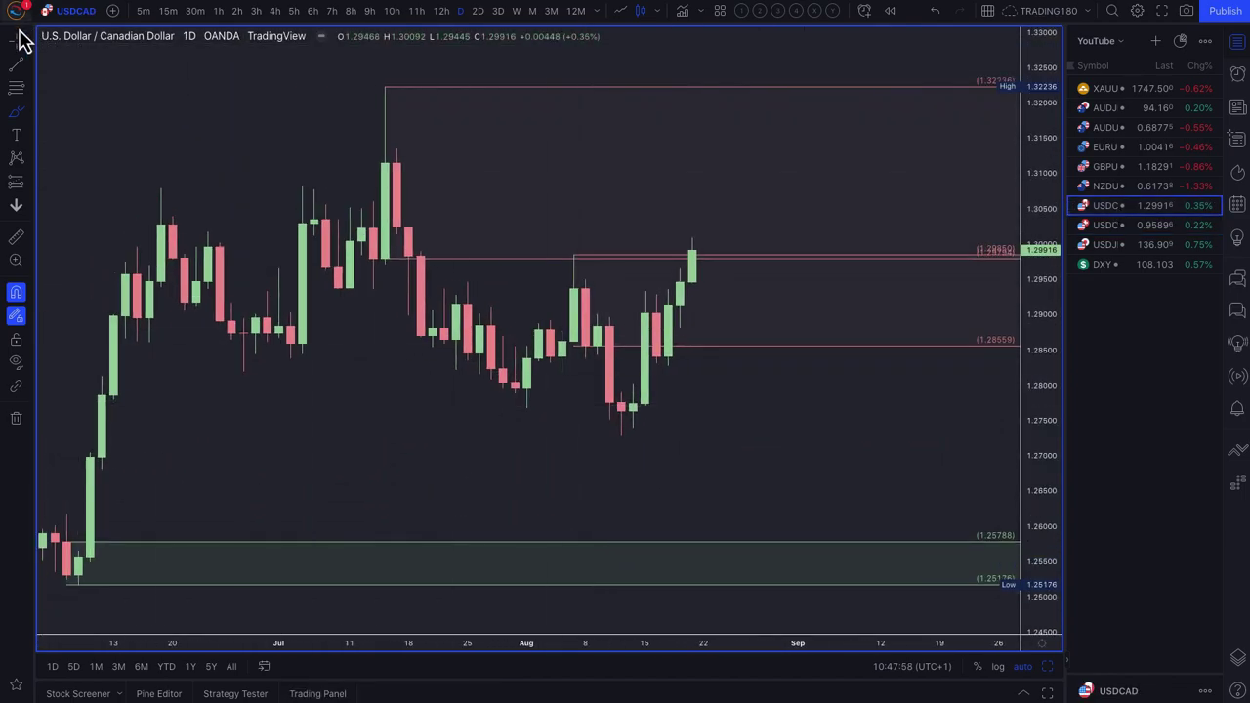
pyautogui.click(17, 116)
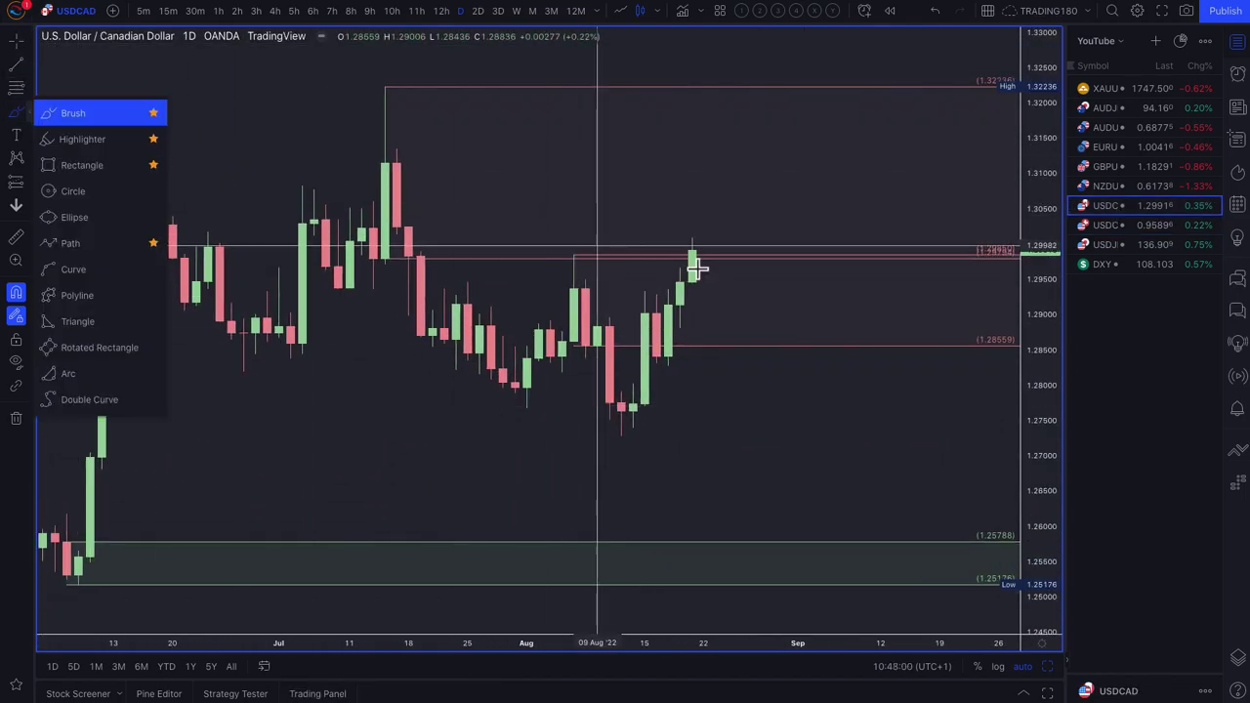
pyautogui.click(18, 90)
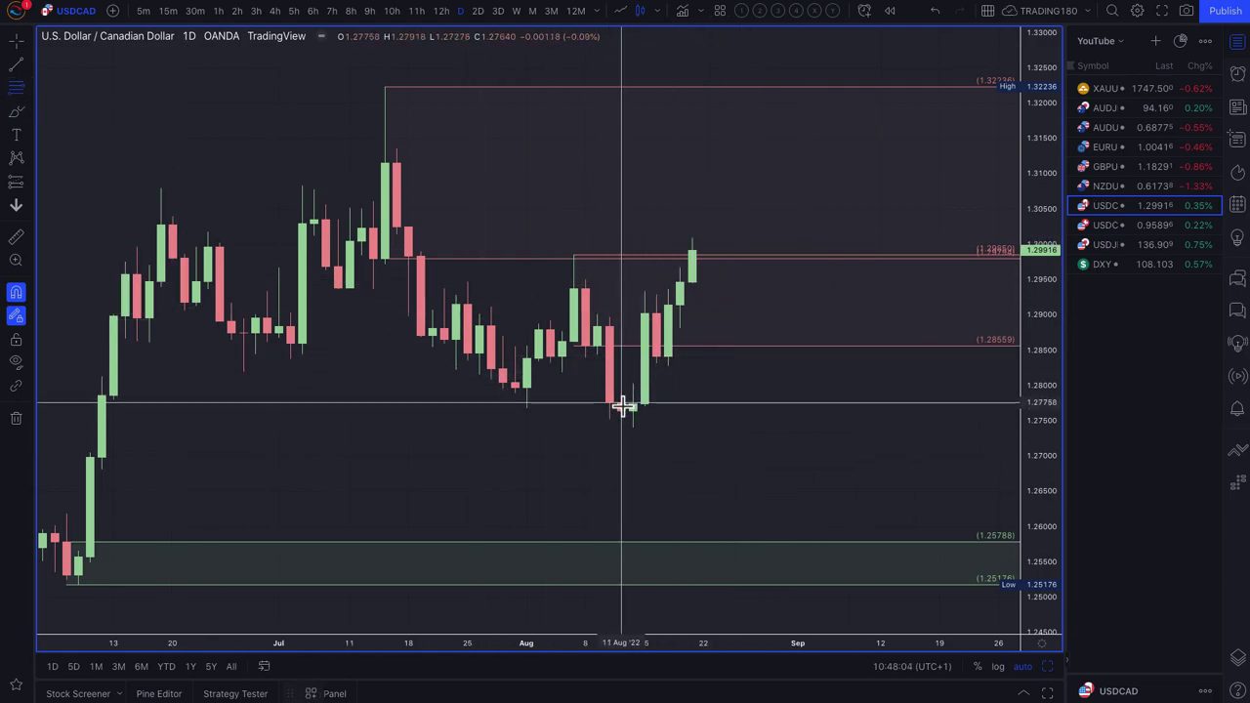
pyautogui.moveTo(621, 405); pyautogui.dragTo(621, 437)
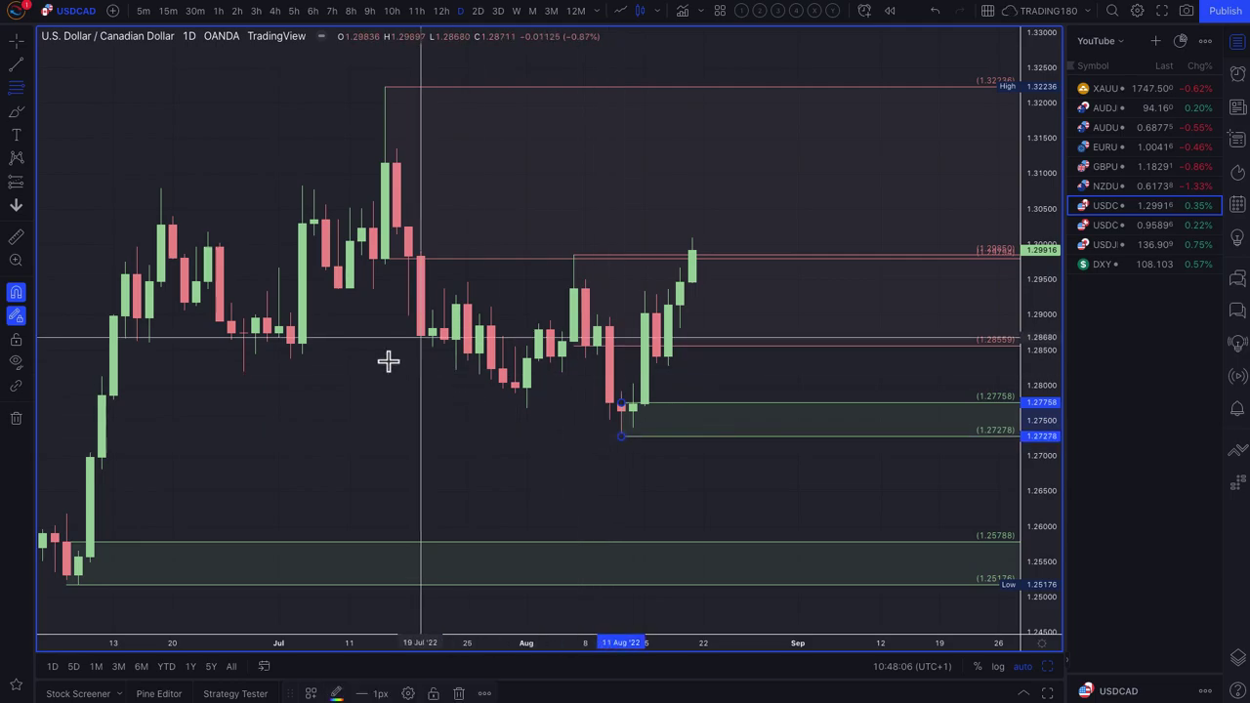
# Brush a rising arrow from the 1.27758 demand zone, then circle the supply area below 1.32236 with an arrow into it and one falling toward 1.28.
pyautogui.click(18, 113)
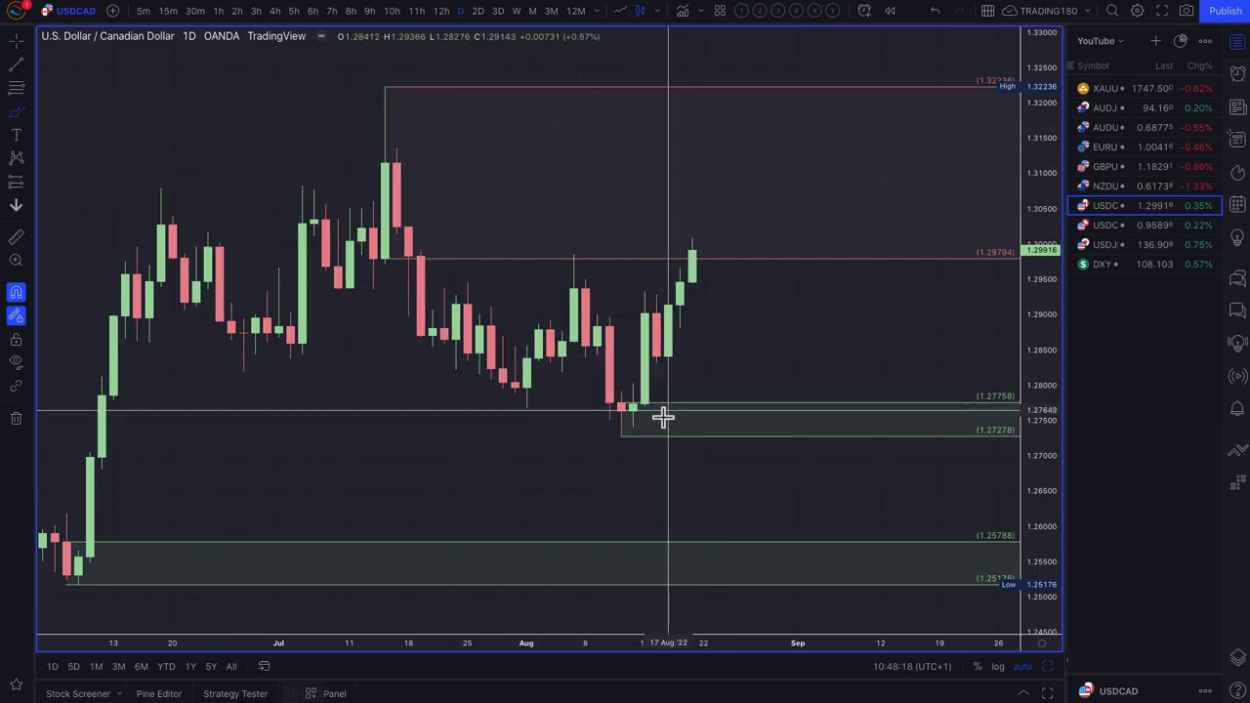
pyautogui.moveTo(693, 358)
pyautogui.mouseDown()
pyautogui.moveTo(720, 257)
pyautogui.moveTo(747, 261)
pyautogui.mouseUp()
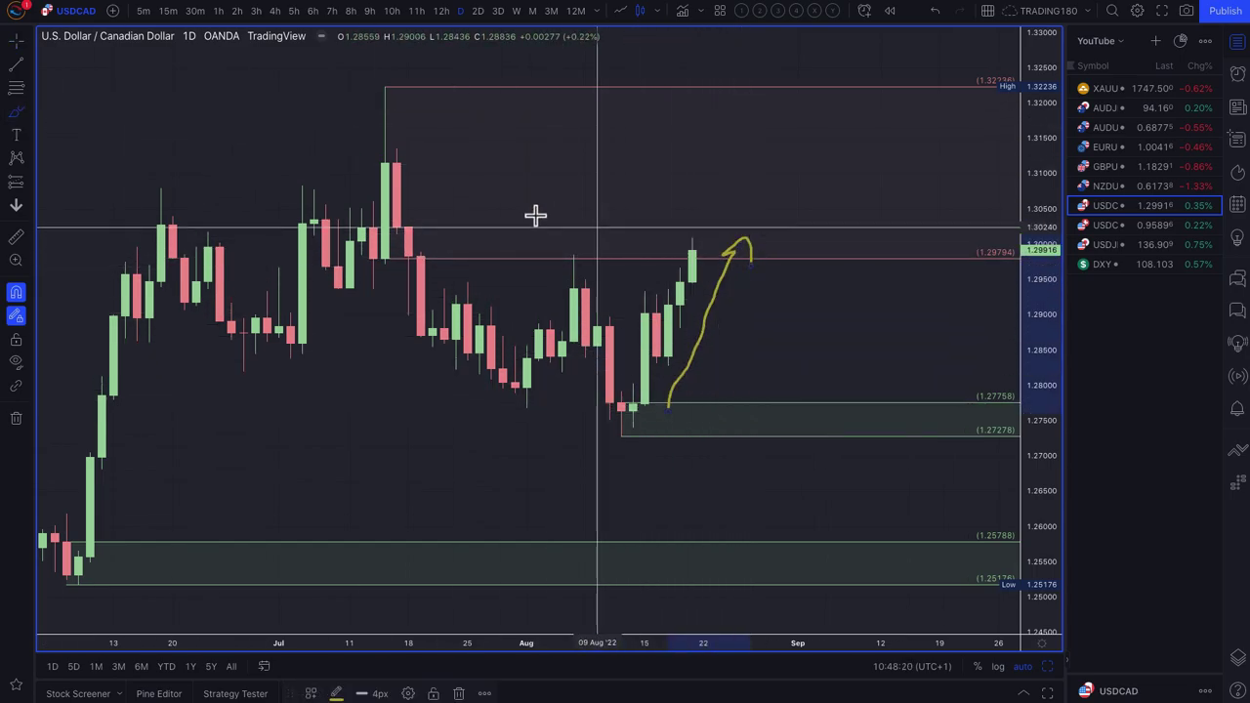
pyautogui.scroll(-1, 747, 330)
pyautogui.scroll(-8, 747, 330)
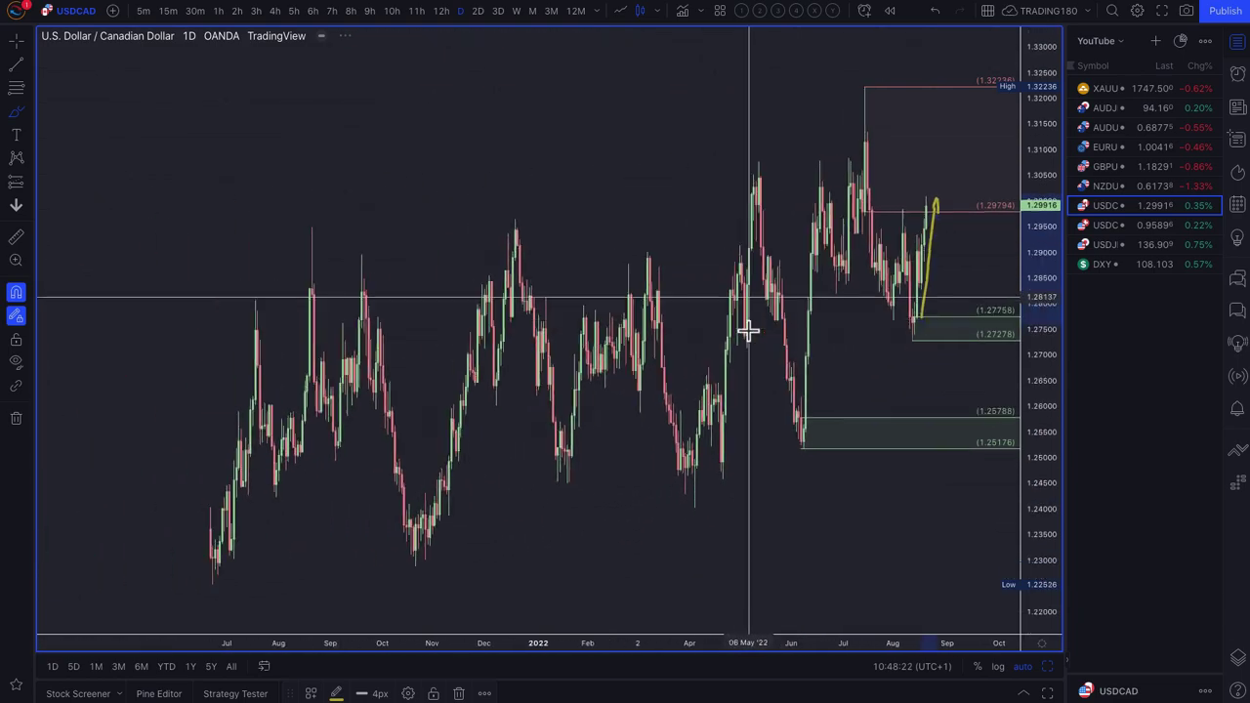
pyautogui.scroll(10, 747, 330)
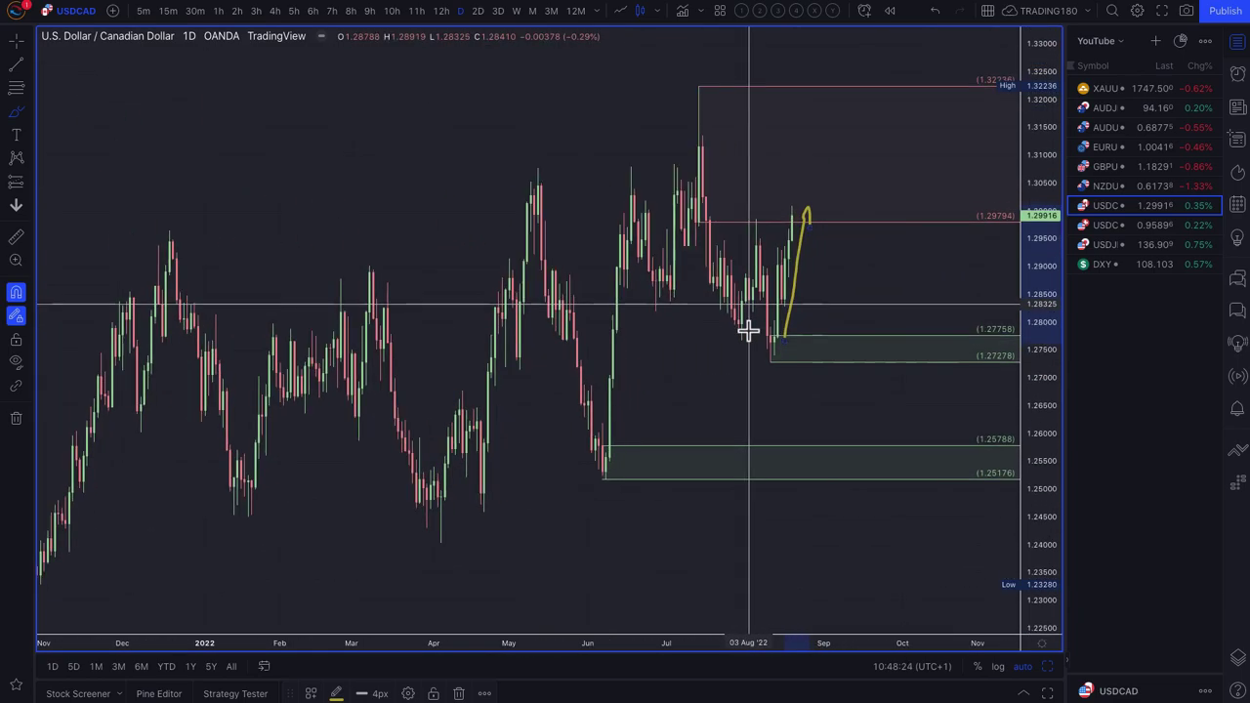
pyautogui.moveTo(734, 83)
pyautogui.mouseDown()
pyautogui.moveTo(719, 92)
pyautogui.moveTo(762, 141)
pyautogui.moveTo(748, 76)
pyautogui.mouseUp()
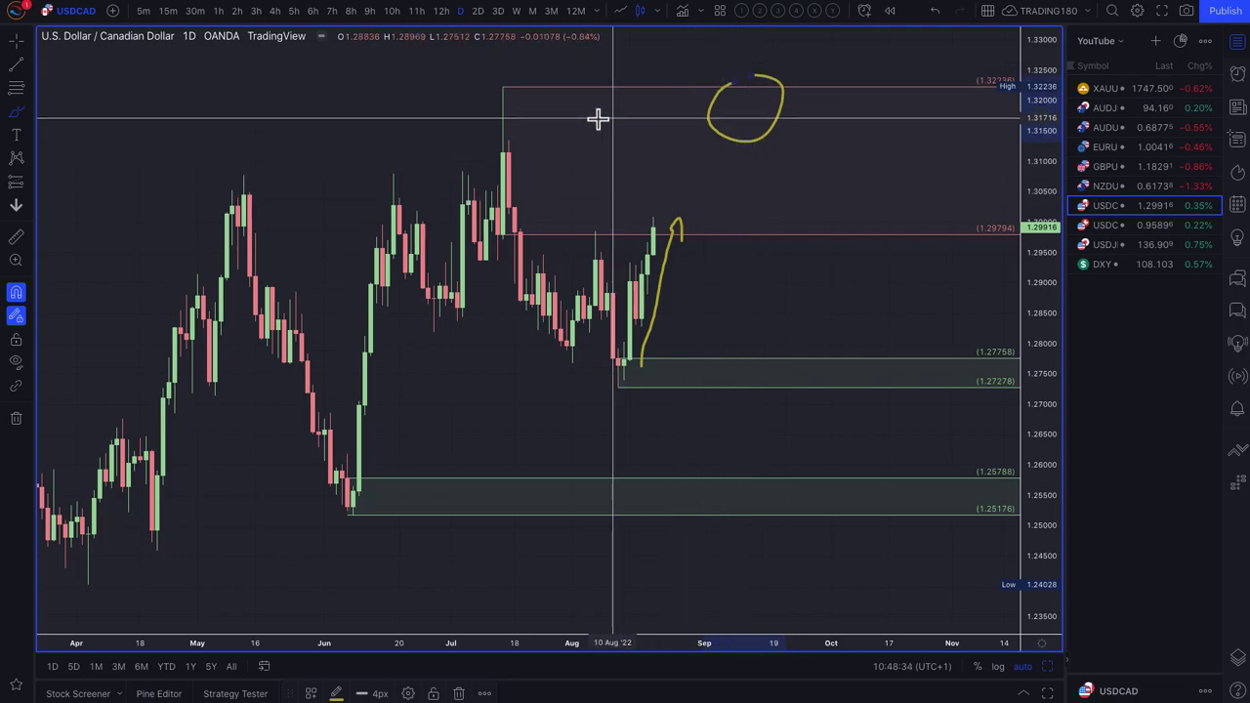
pyautogui.moveTo(682, 119); pyautogui.dragTo(881, 343)
pyautogui.moveTo(890, 276); pyautogui.dragTo(855, 322)
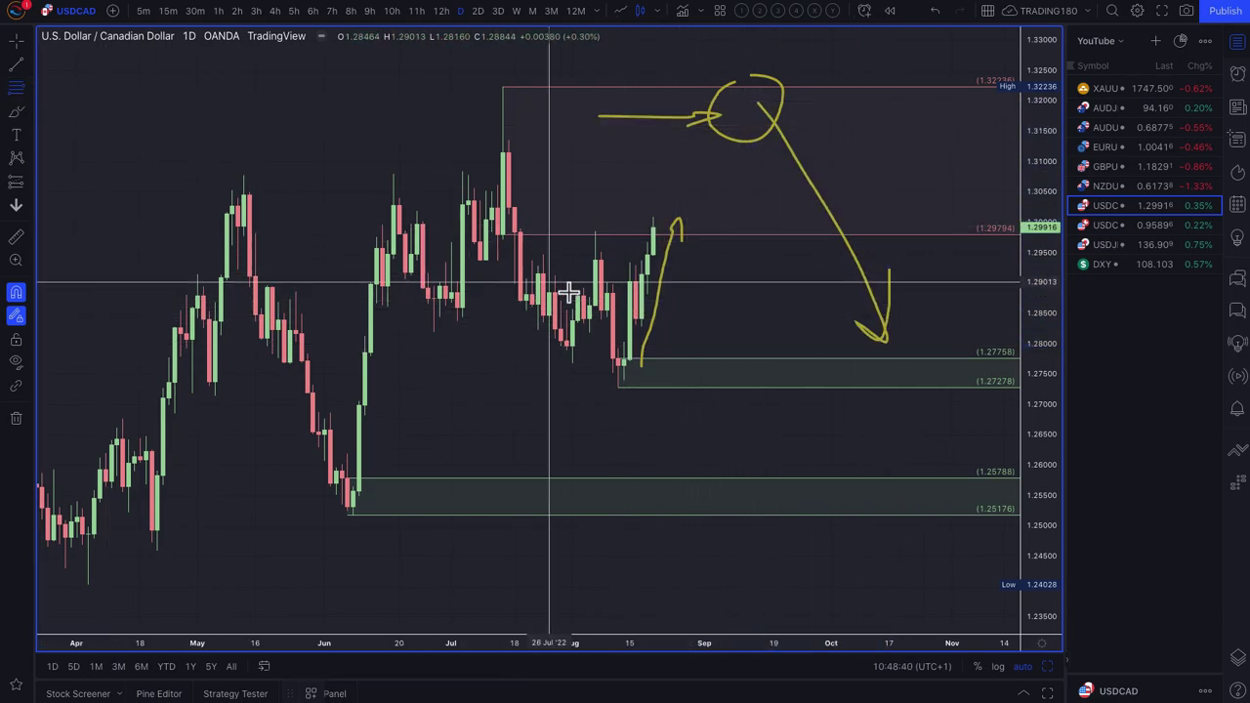
# Draw a second USDCAD demand zone from 1.29026 to 1.28276 on the mid-August candles.
pyautogui.click(628, 281)
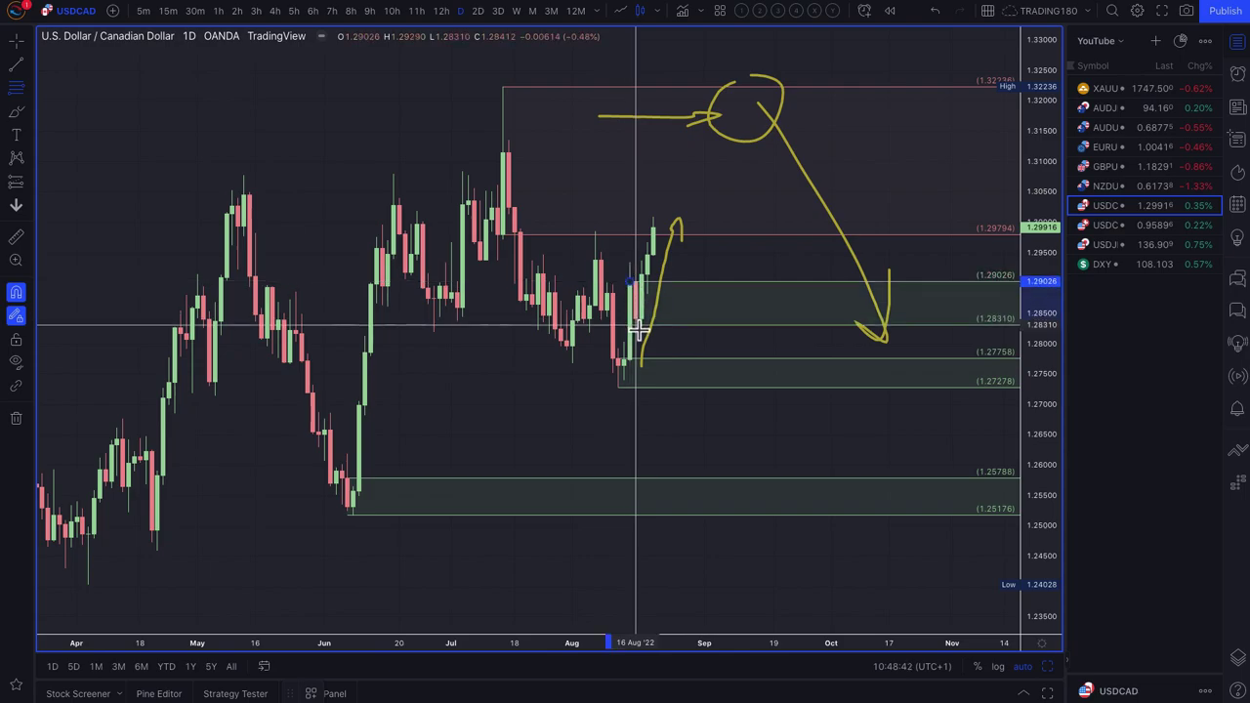
pyautogui.click(639, 328)
# Brush two rising arrows above the April–May candles and pullback-and-rebound arrows off the 1.28276–1.29026 and 1.27278–1.27758 demand zones.
pyautogui.click(17, 113)
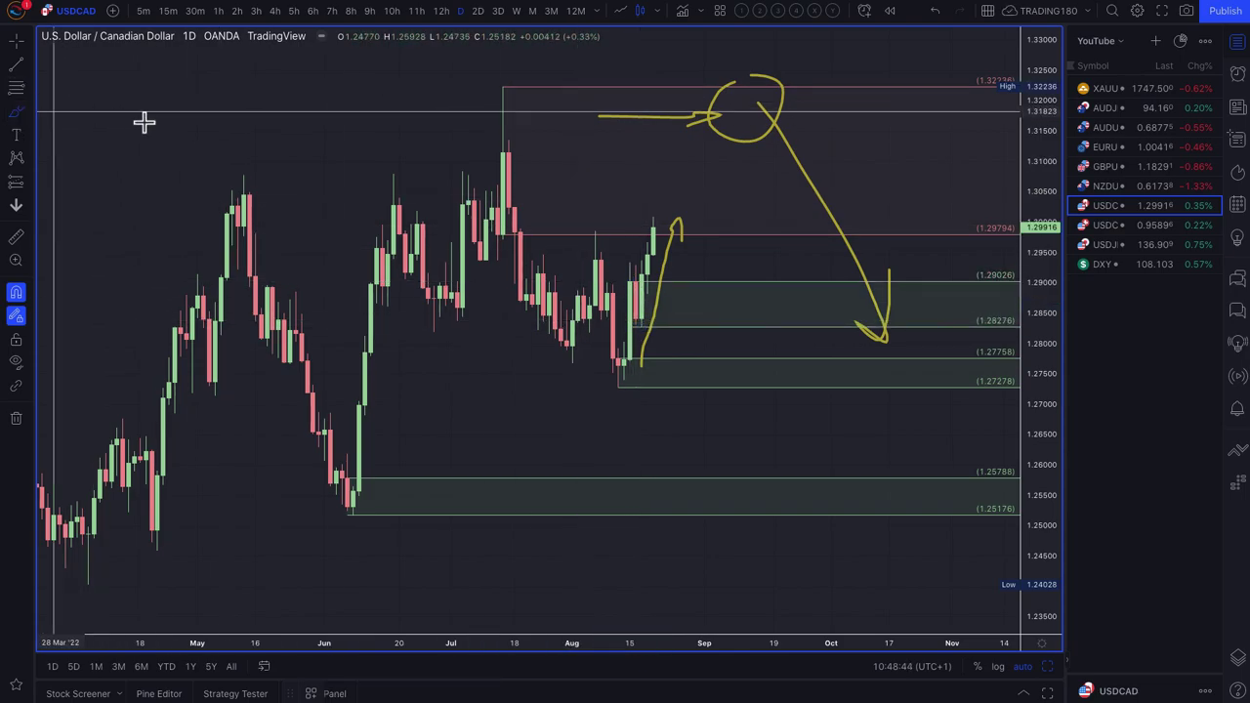
pyautogui.moveTo(89, 146); pyautogui.dragTo(173, 84)
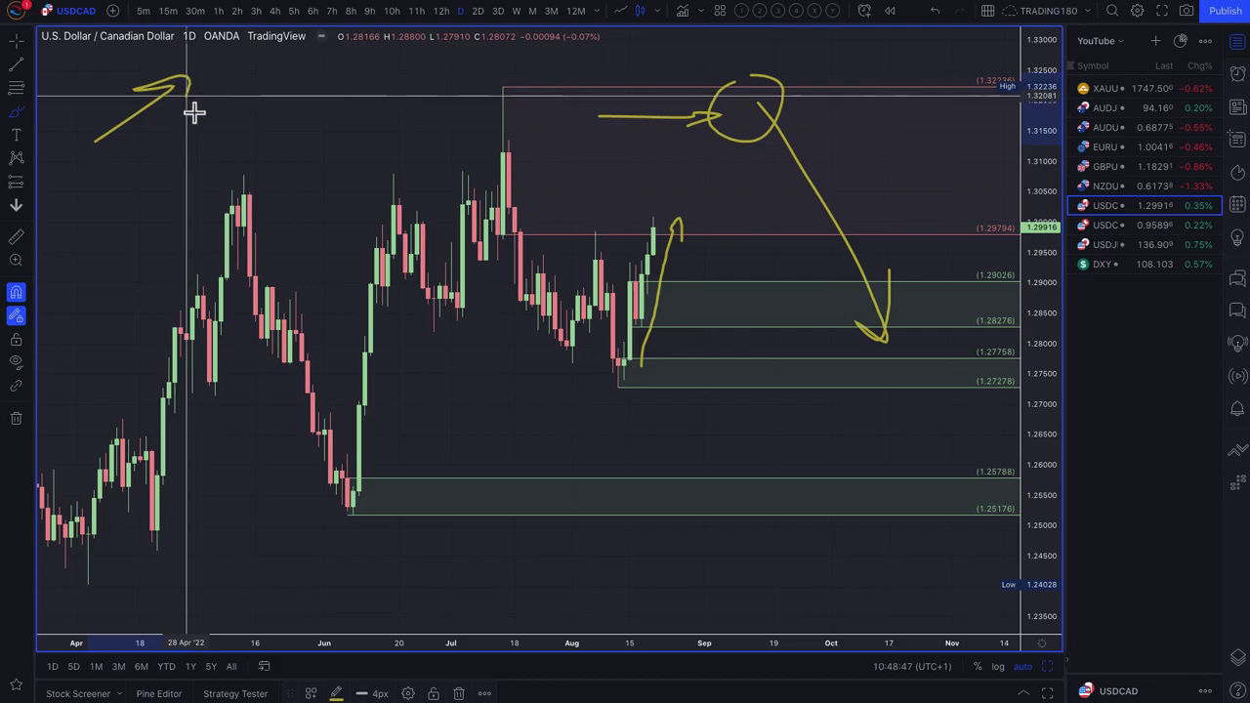
pyautogui.moveTo(189, 134)
pyautogui.mouseDown()
pyautogui.moveTo(281, 62)
pyautogui.moveTo(283, 88)
pyautogui.mouseUp()
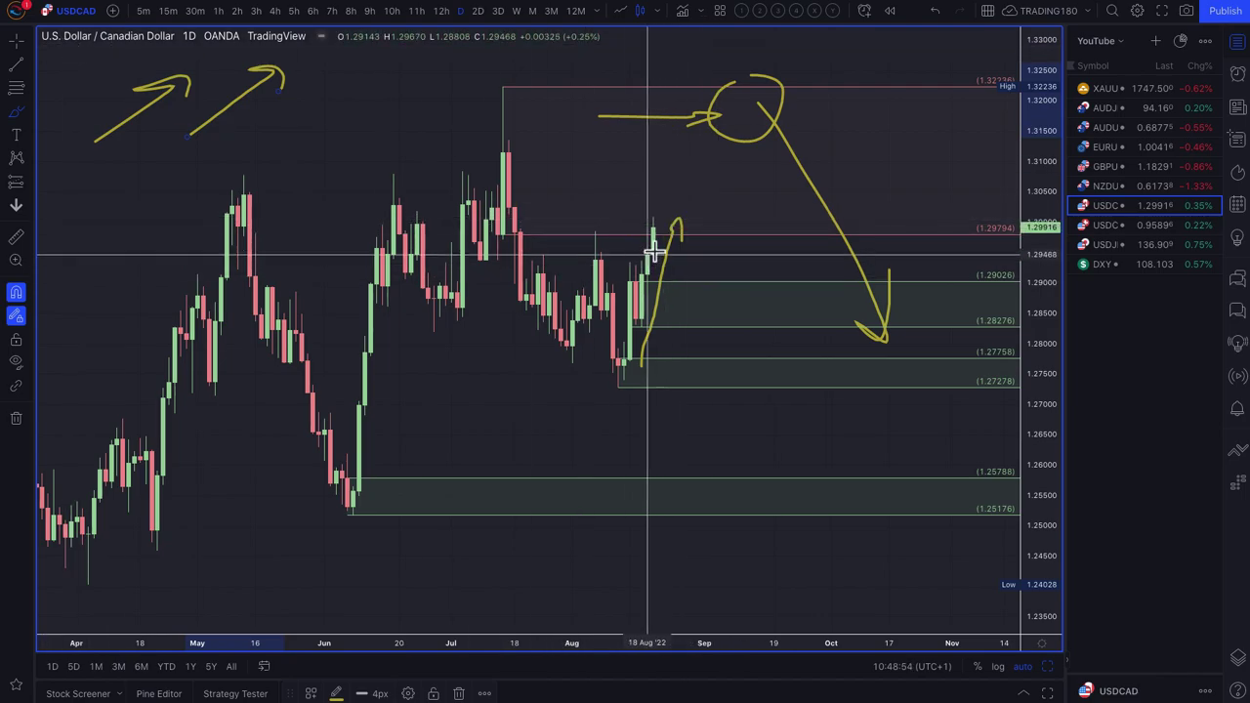
pyautogui.moveTo(664, 244)
pyautogui.mouseDown()
pyautogui.moveTo(692, 326)
pyautogui.moveTo(752, 239)
pyautogui.mouseUp()
pyautogui.moveTo(699, 330)
pyautogui.mouseDown()
pyautogui.moveTo(731, 374)
pyautogui.moveTo(739, 329)
pyautogui.moveTo(778, 330)
pyautogui.mouseUp()
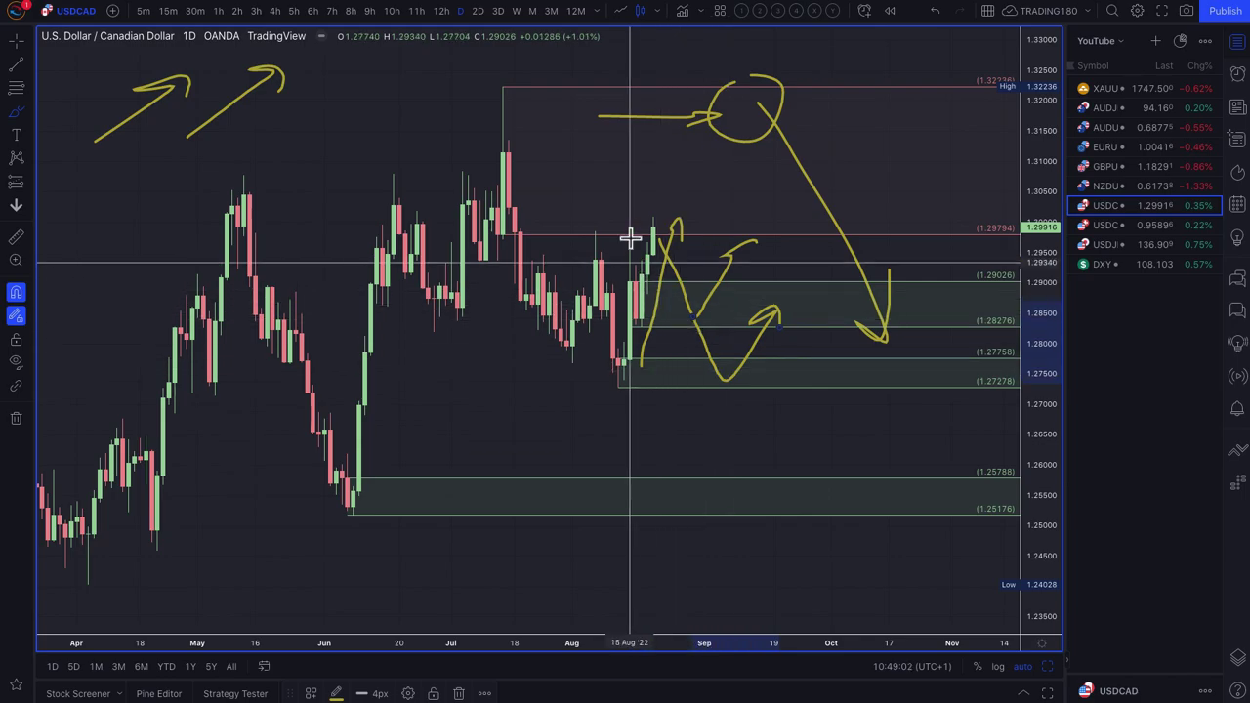
# Open the NZDUSD chart and draw a zone from 0.64306 to 0.64685 at the mid-August high.
pyautogui.click(1113, 187)
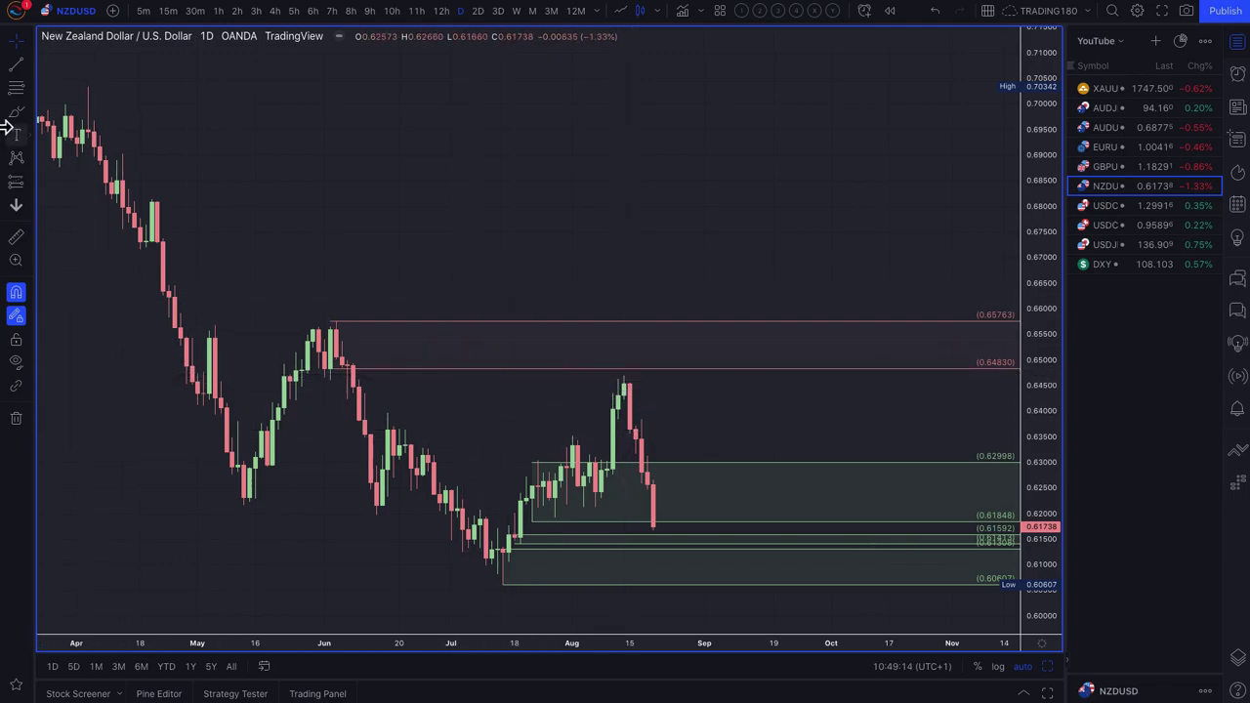
pyautogui.moveTo(624, 394); pyautogui.dragTo(624, 382)
pyautogui.click(624, 376)
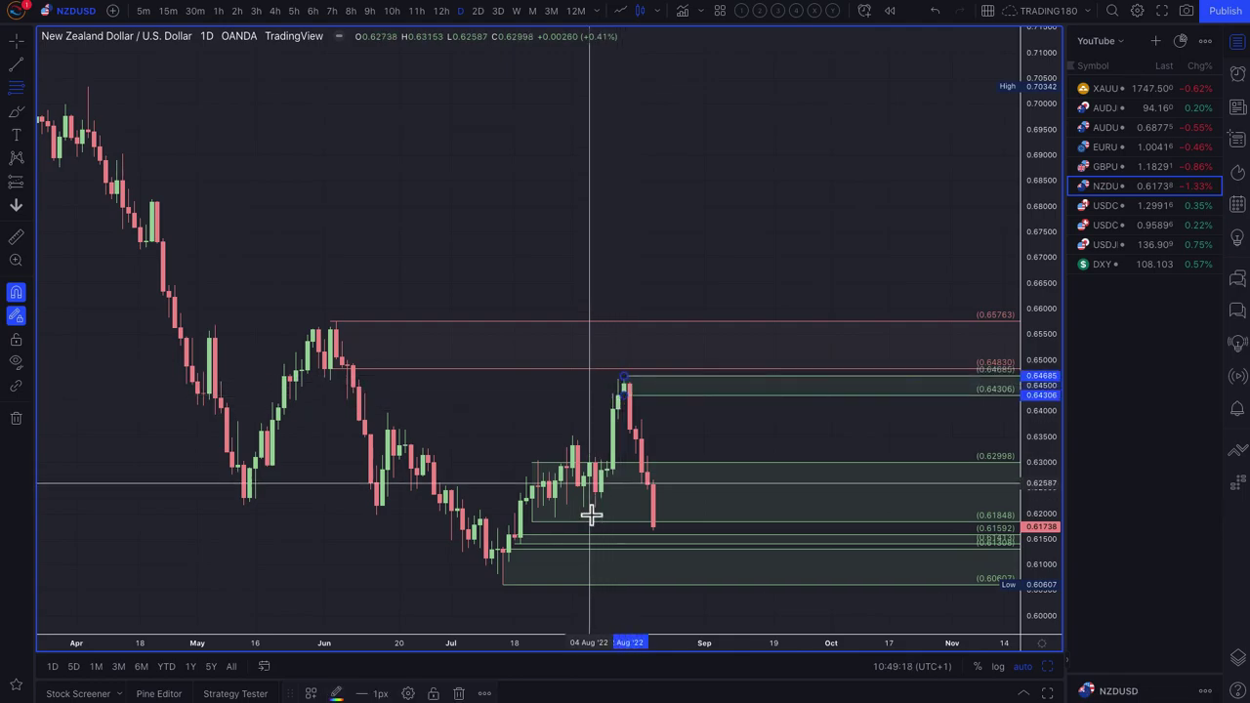
# Apply the "1. SUPPLY" drawing template to the 0.64306–0.64685 zone at the mid-August high.
pyautogui.click(310, 693)
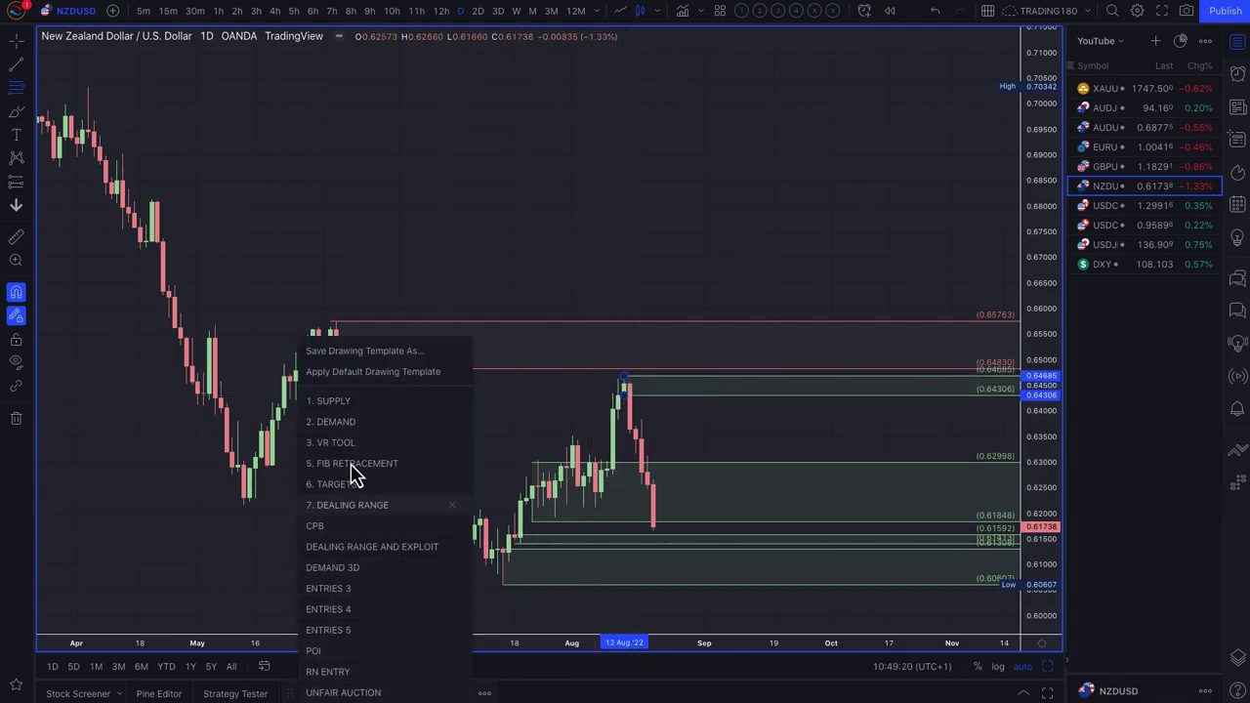
pyautogui.click(350, 403)
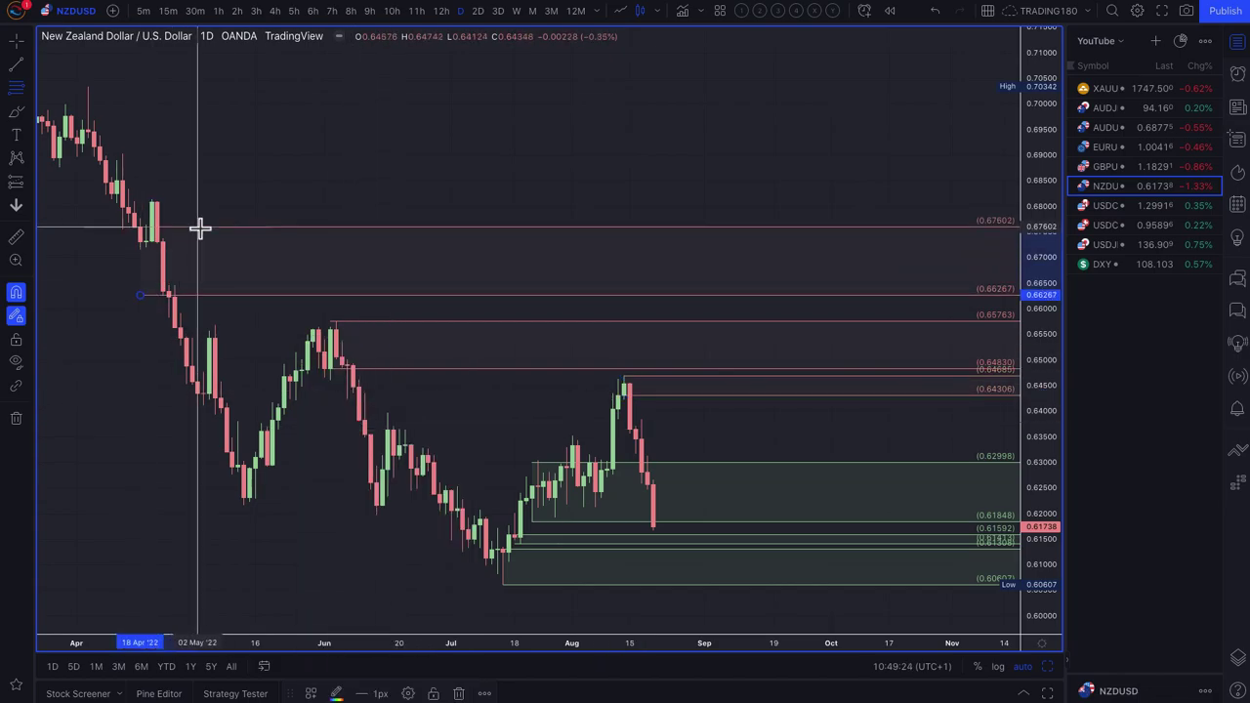
pyautogui.press('Escape')
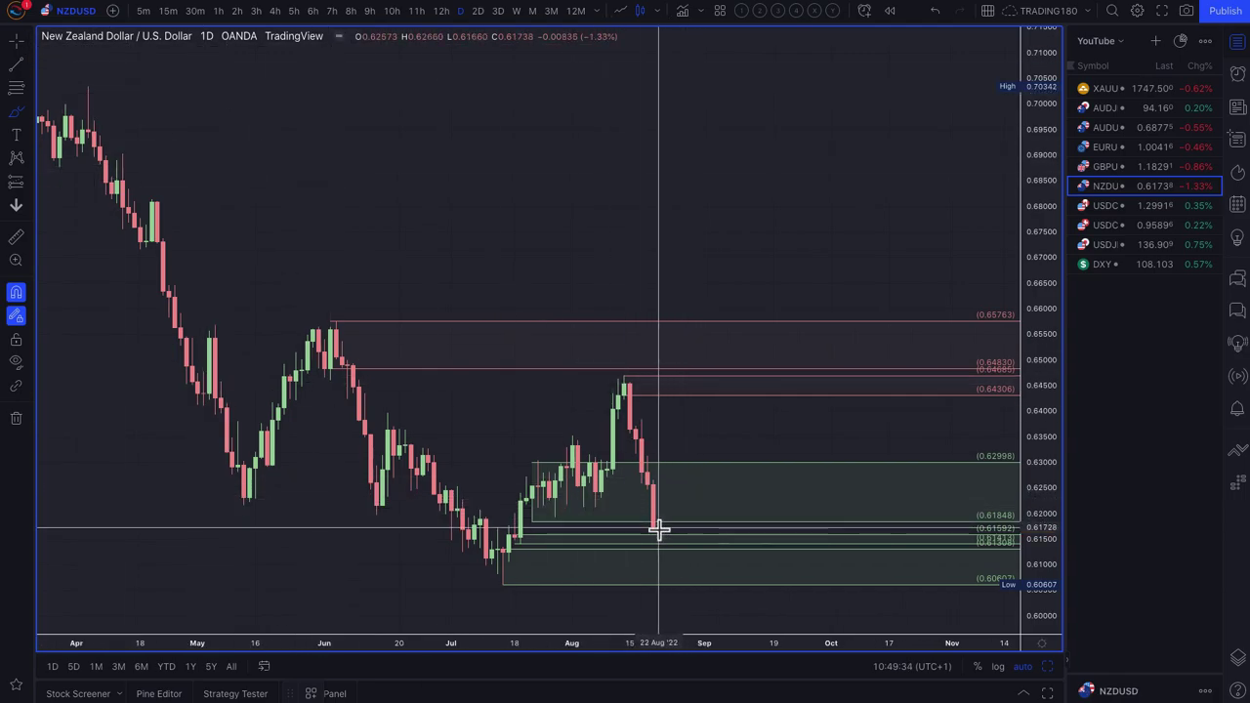
# Delete the 0.61848–0.62998 demand zone from the NZDUSD chart.
pyautogui.click(16, 115)
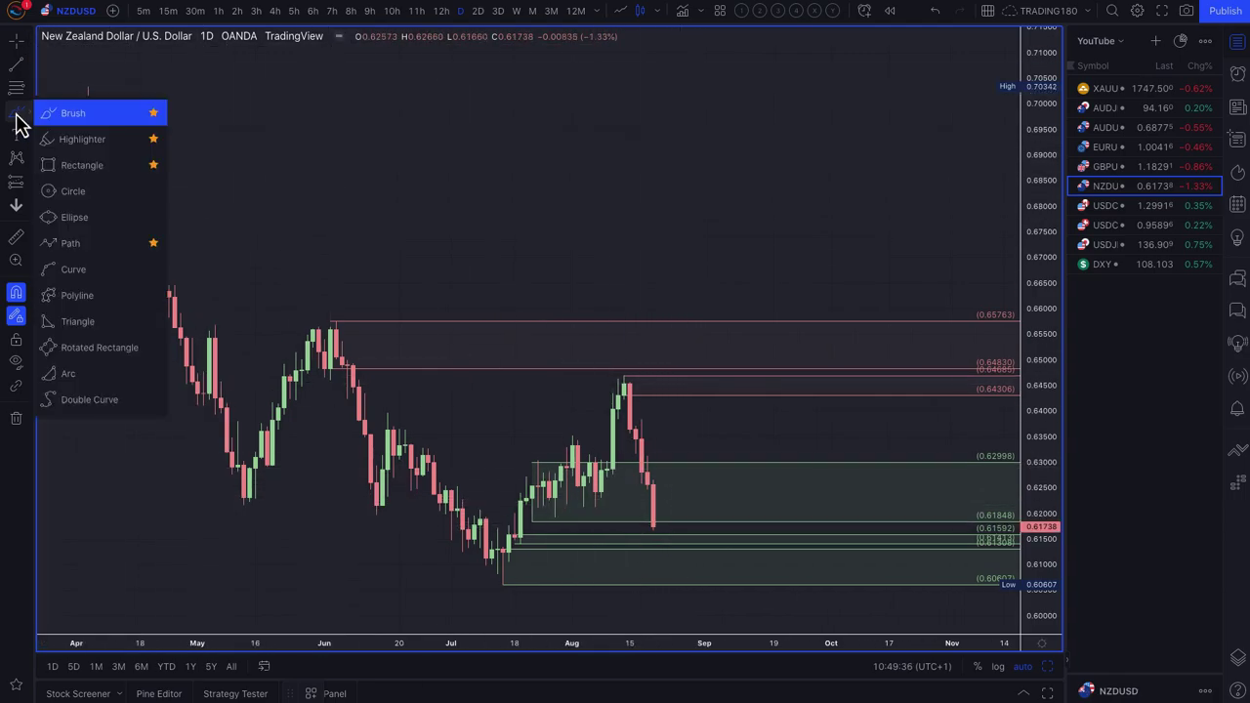
pyautogui.click(84, 112)
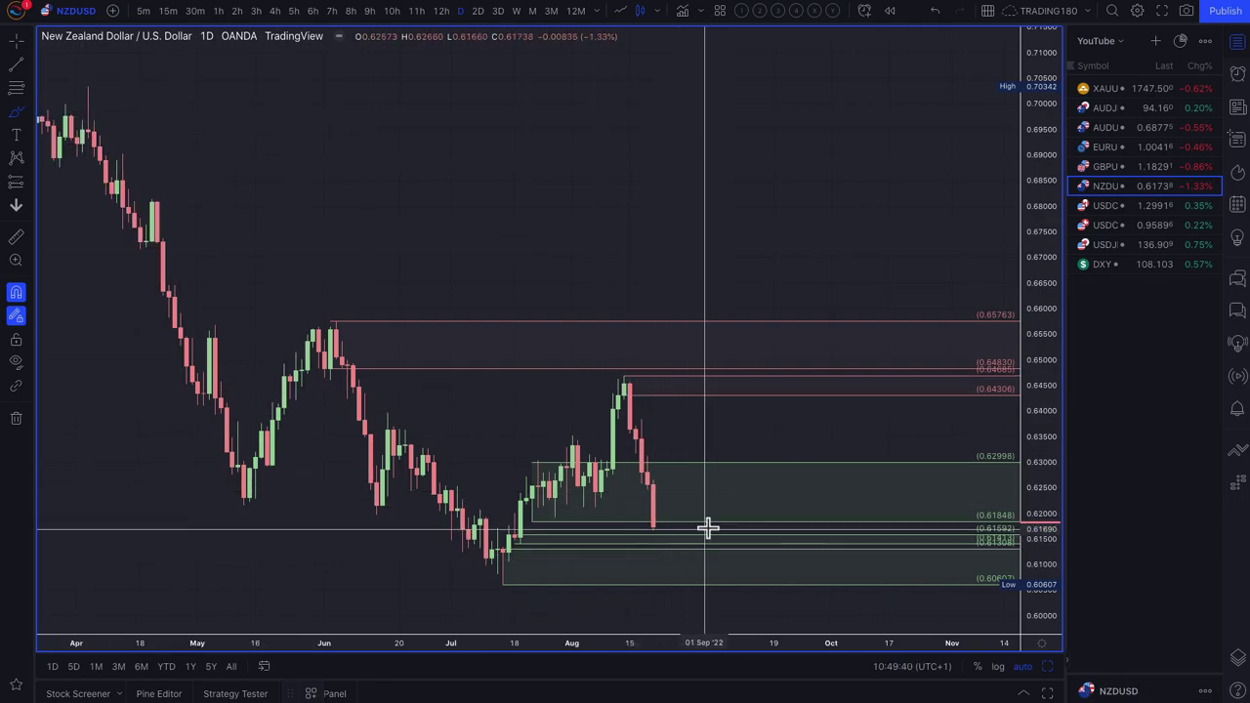
pyautogui.press('Escape')
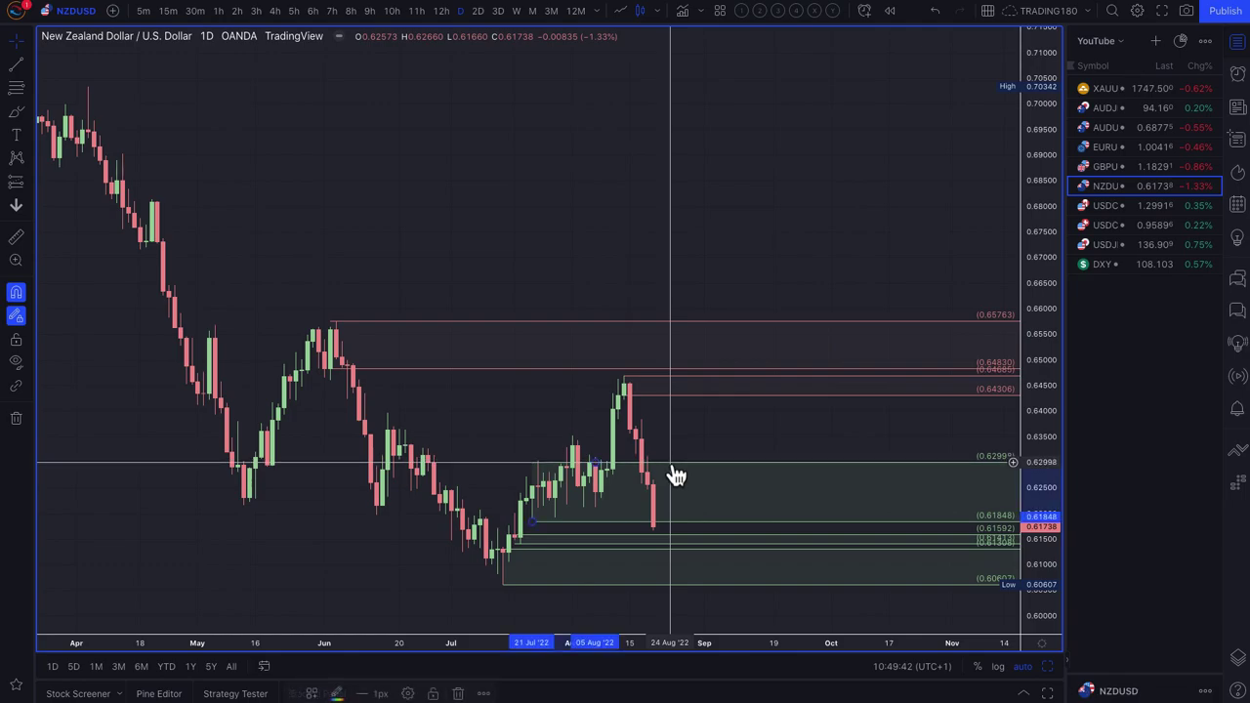
pyautogui.press('Delete')
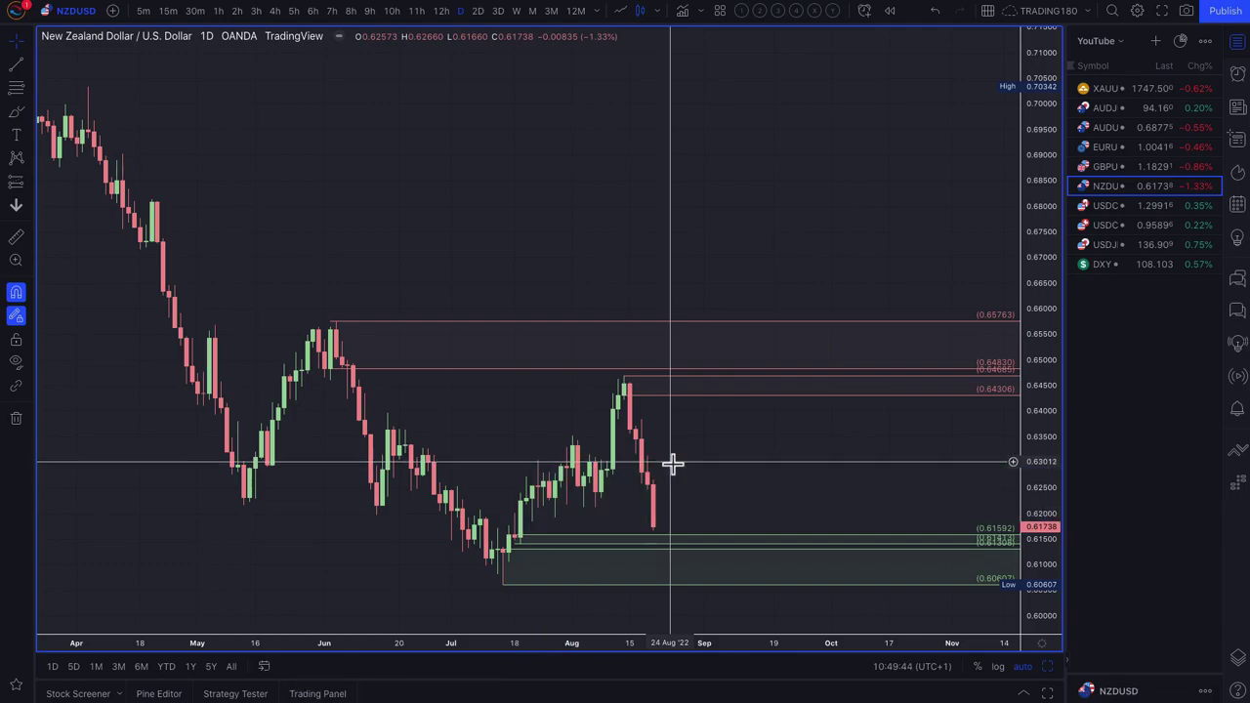
# Brush a circled dip into the lowest demand zone with a rising arrow, and letter the demand zone B and the mid-August supply zone E.
pyautogui.click(17, 112)
pyautogui.moveTo(675, 562)
pyautogui.mouseDown()
pyautogui.moveTo(643, 587)
pyautogui.moveTo(691, 571)
pyautogui.moveTo(787, 497)
pyautogui.mouseUp()
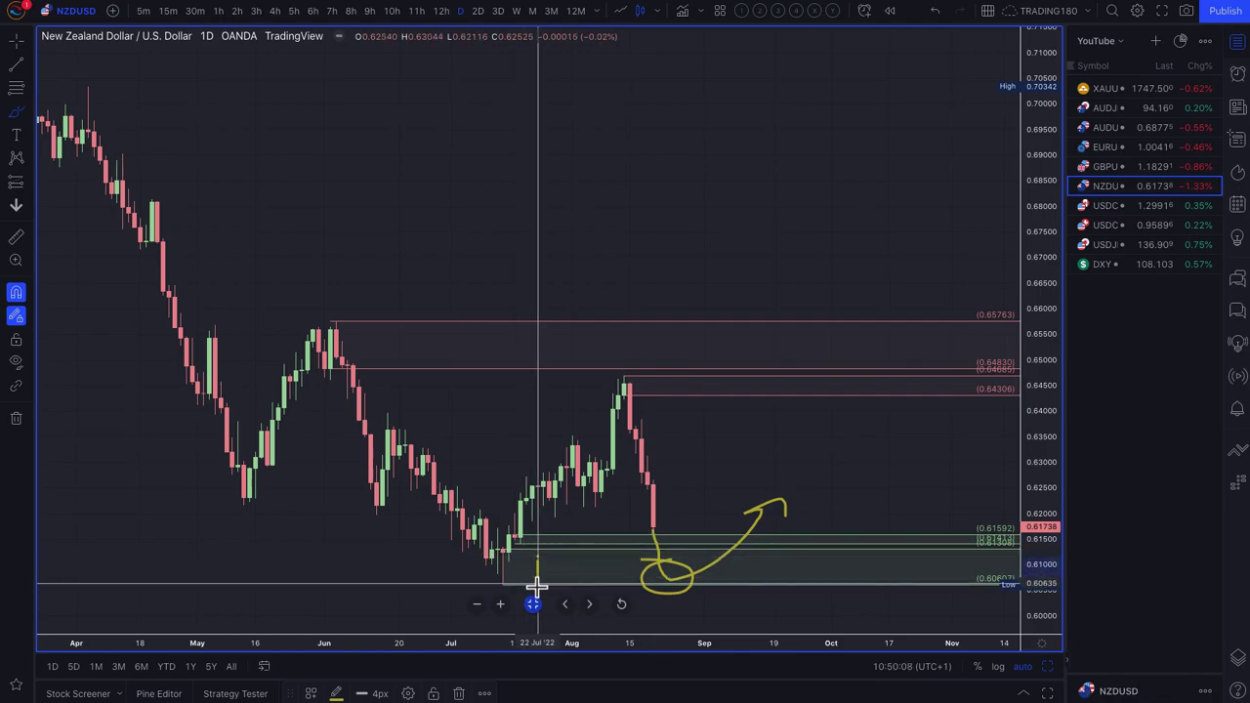
pyautogui.moveTo(555, 544); pyautogui.dragTo(562, 567)
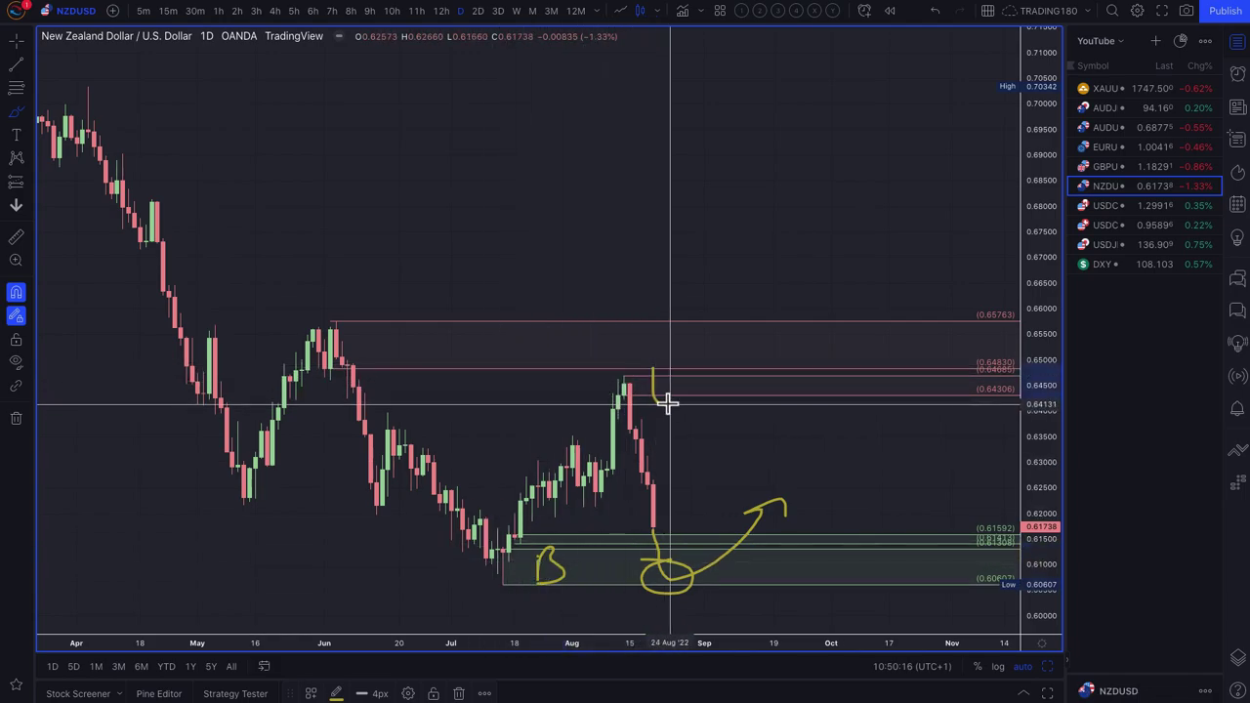
pyautogui.moveTo(655, 375); pyautogui.dragTo(685, 371)
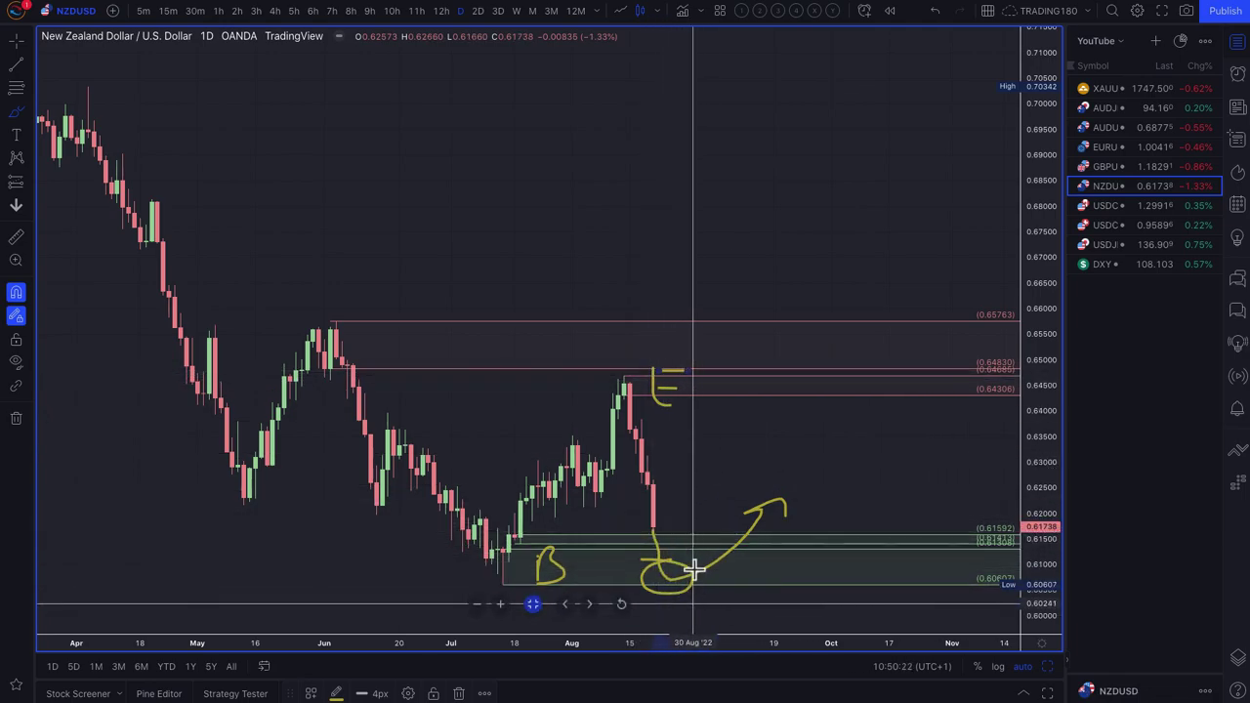
pyautogui.scroll(-5, 467, 325)
pyautogui.scroll(2, 468, 325)
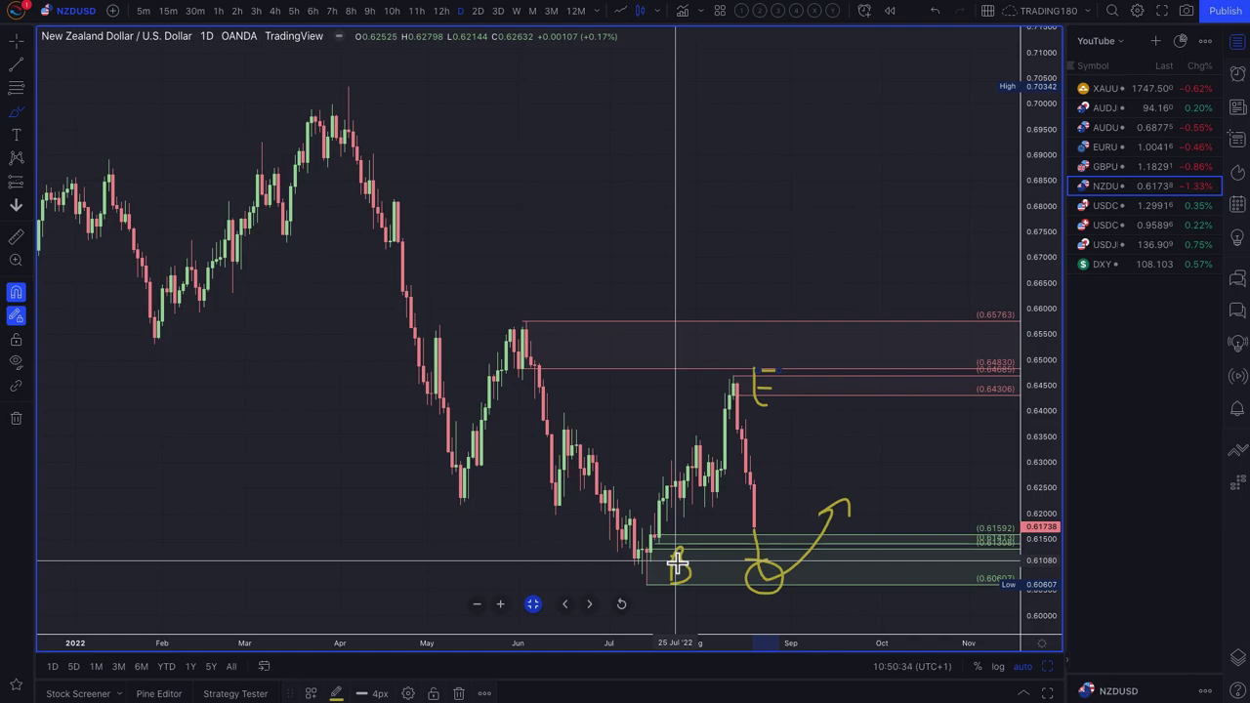
pyautogui.scroll(5, 676, 564)
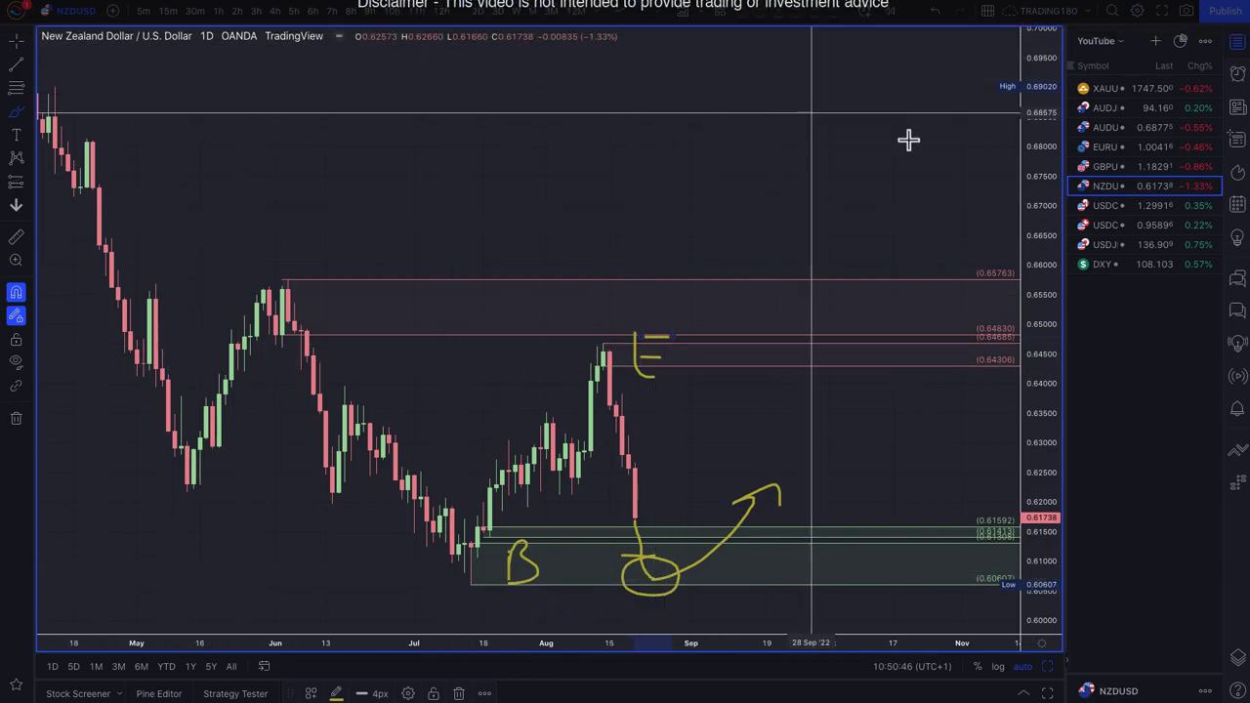
# Open the GBPUSD chart and delete its 1.20034–1.20810 and 1.18899–1.20482 demand zones.
pyautogui.click(1105, 167)
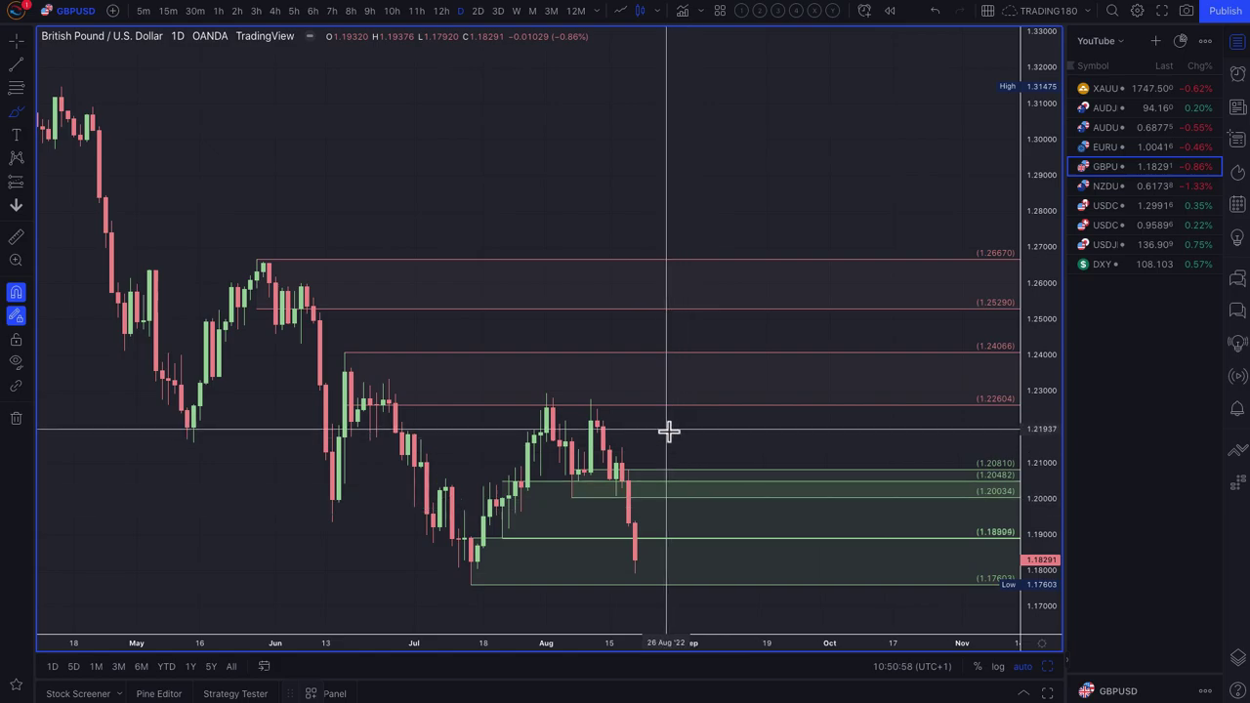
pyautogui.click(660, 483)
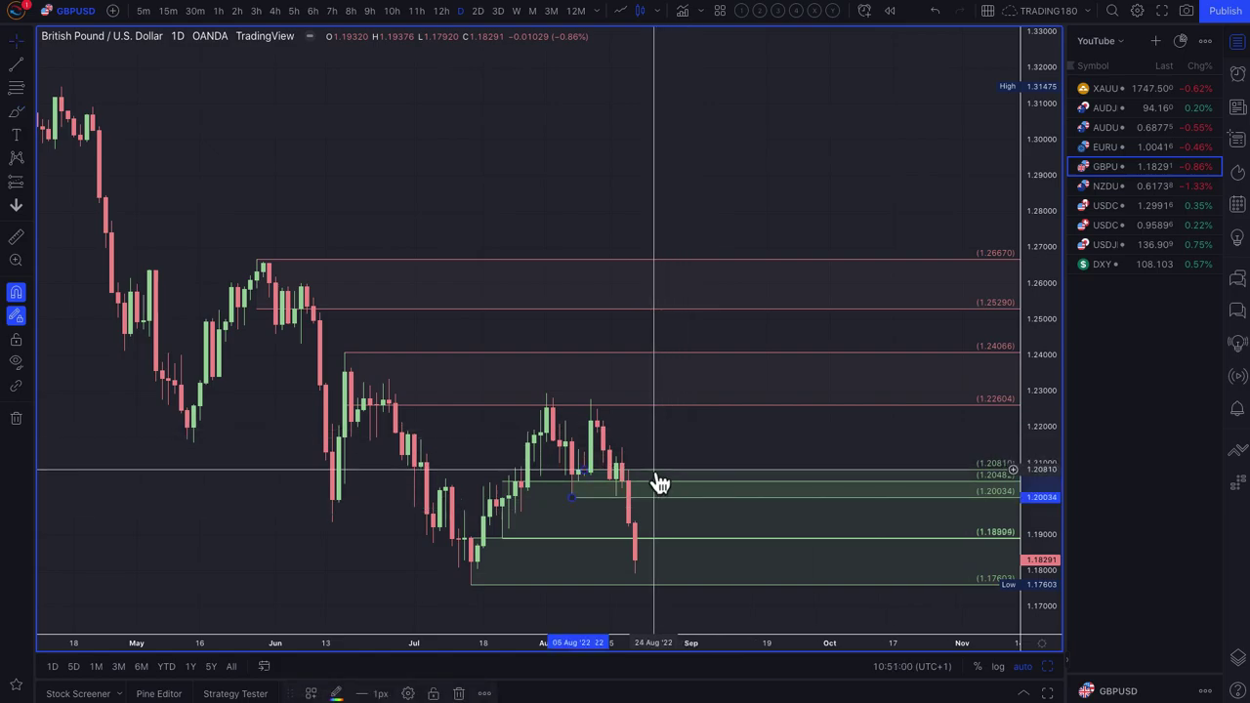
pyautogui.press('Delete')
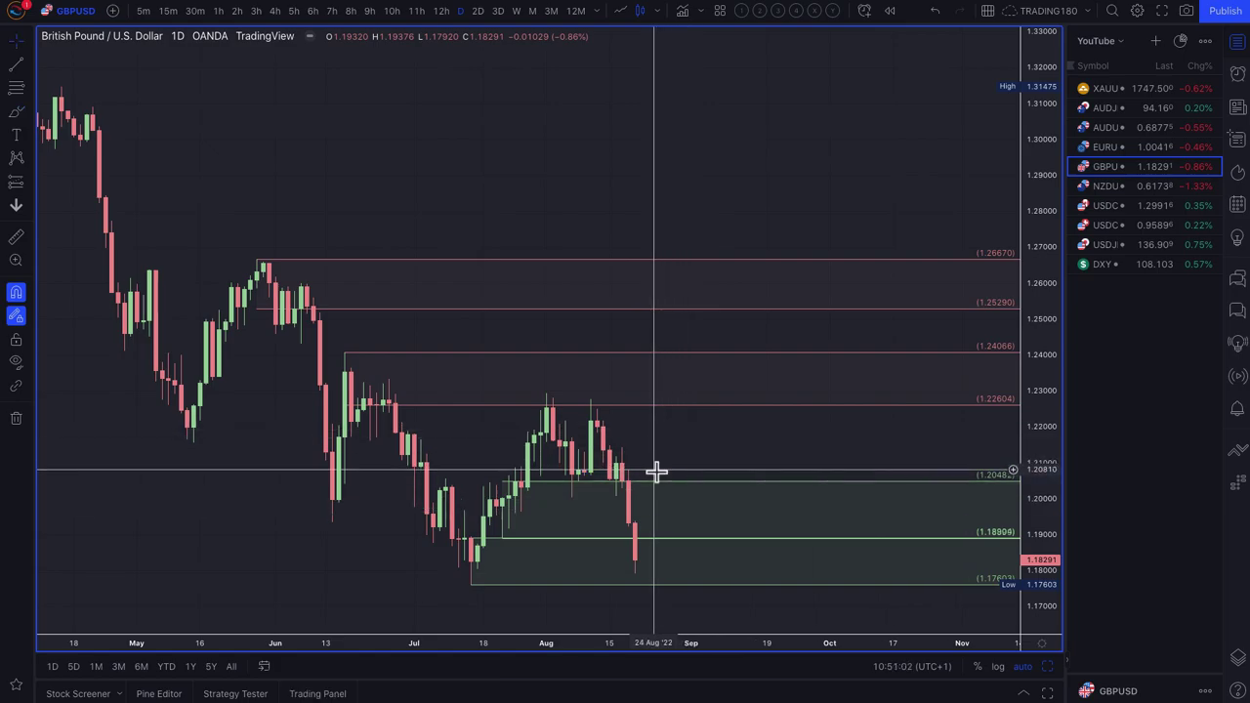
pyautogui.click(660, 494)
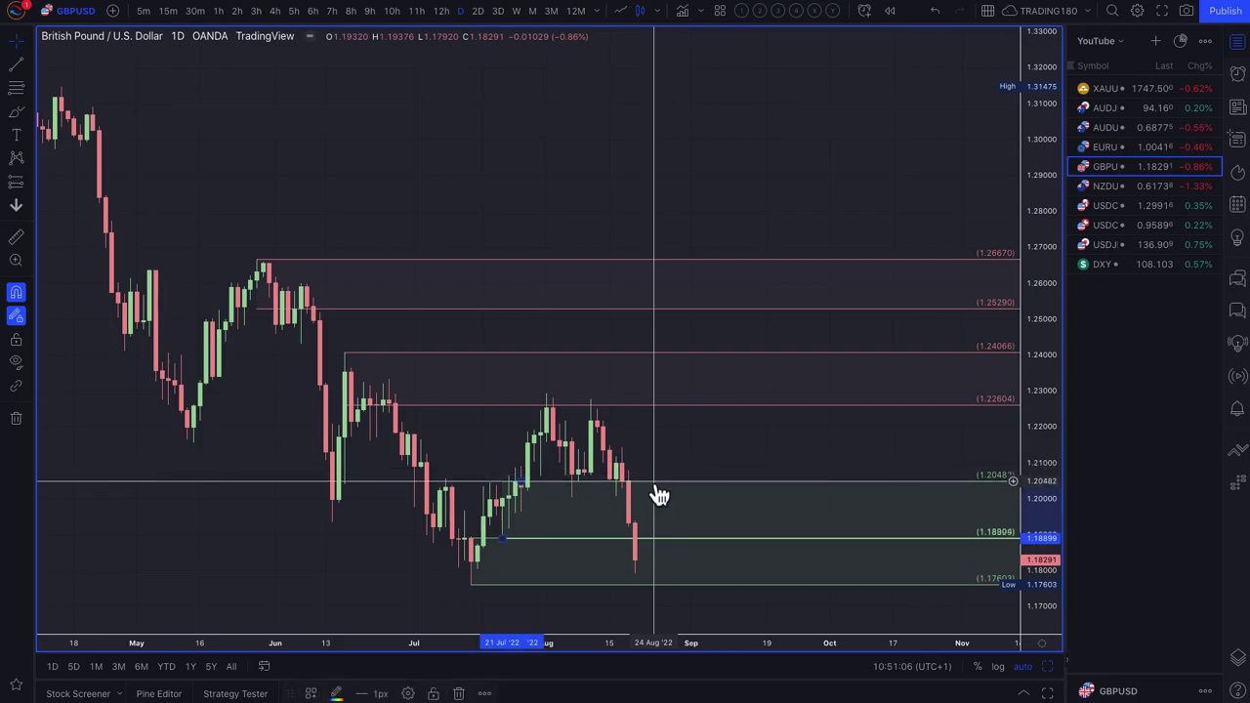
pyautogui.press('Delete')
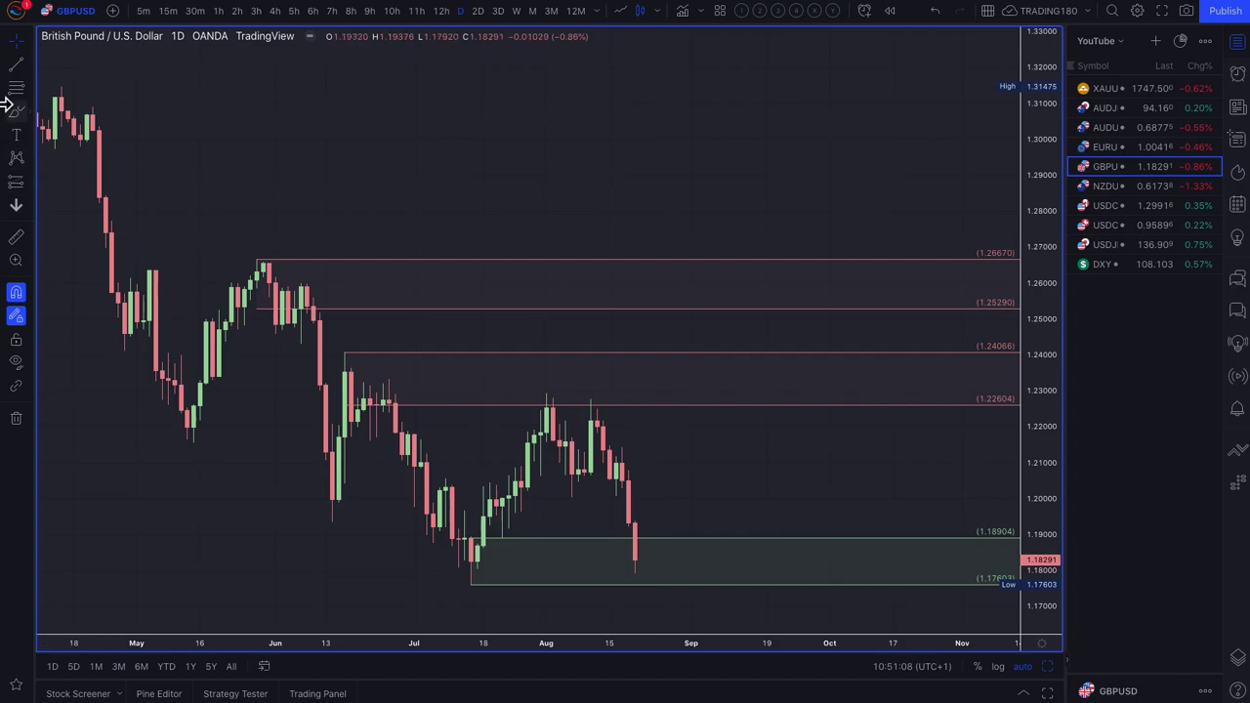
# Brush a circle around the March–April GBPUSD consolidation between about 1.30 and 1.33.
pyautogui.scroll(-4, 524, 426)
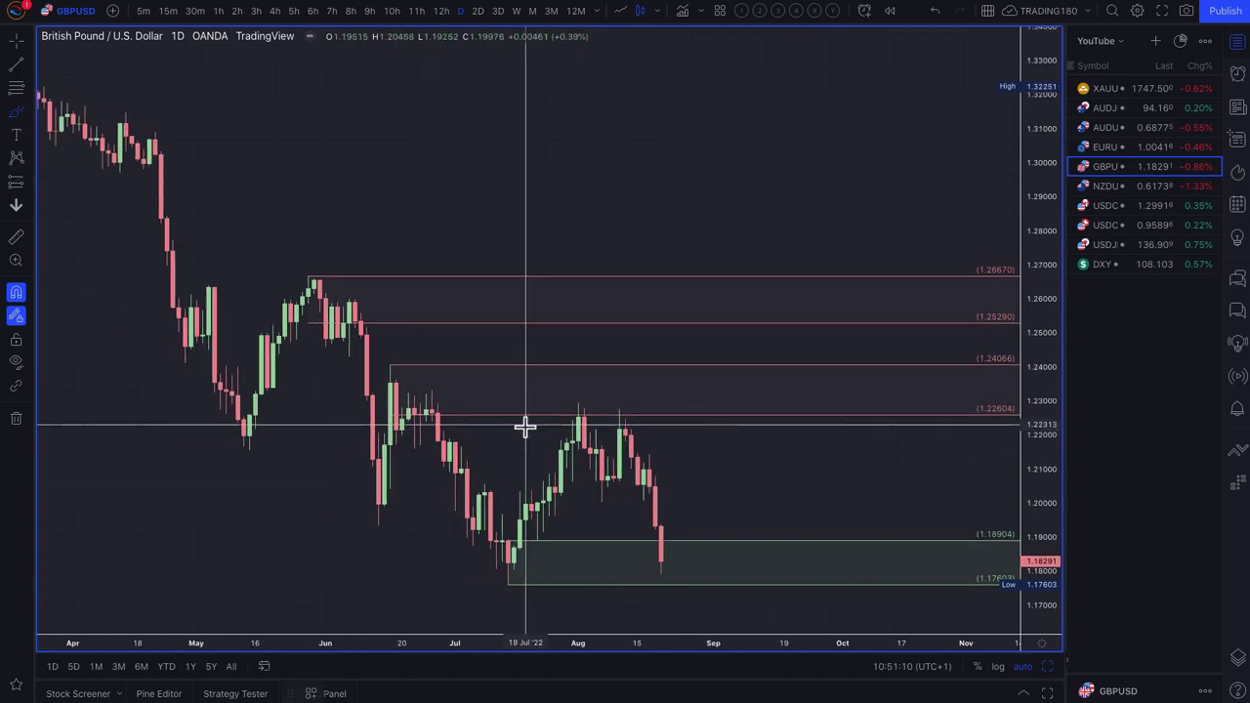
pyautogui.scroll(-3, 445, 325)
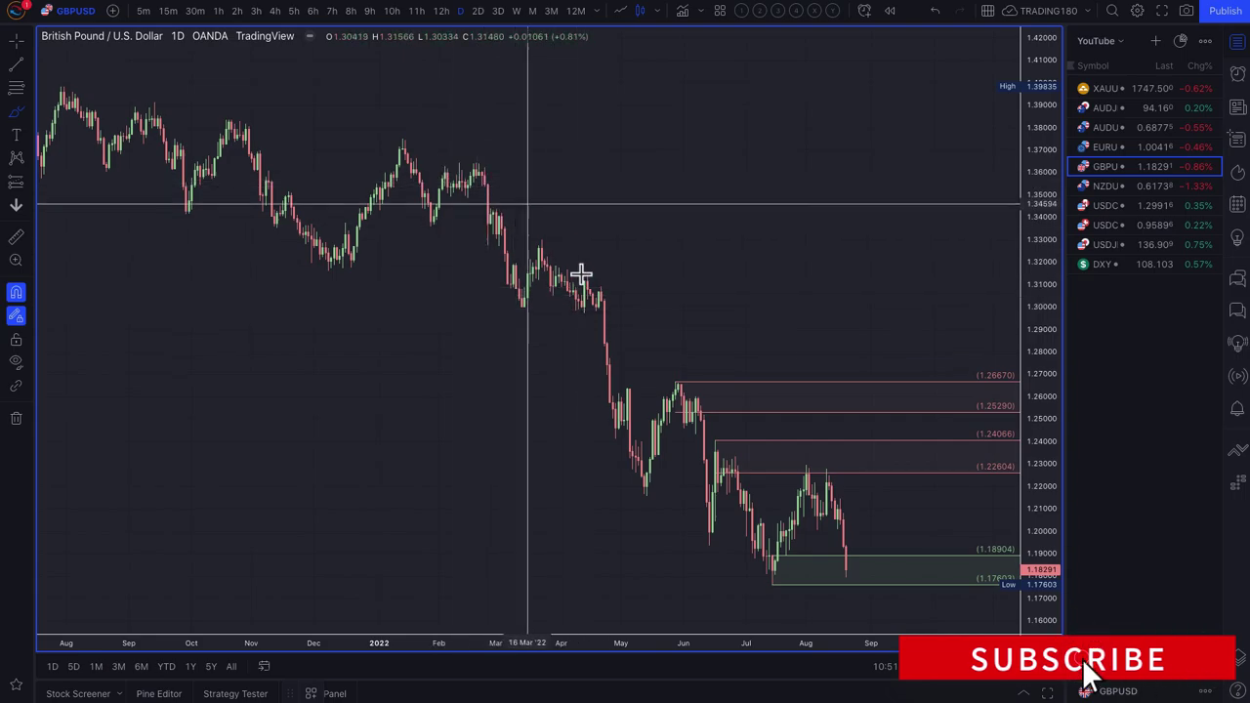
pyautogui.moveTo(566, 265)
pyautogui.mouseDown()
pyautogui.moveTo(517, 287)
pyautogui.moveTo(510, 251)
pyautogui.moveTo(574, 305)
pyautogui.mouseUp()
pyautogui.scroll(3, 747, 424)
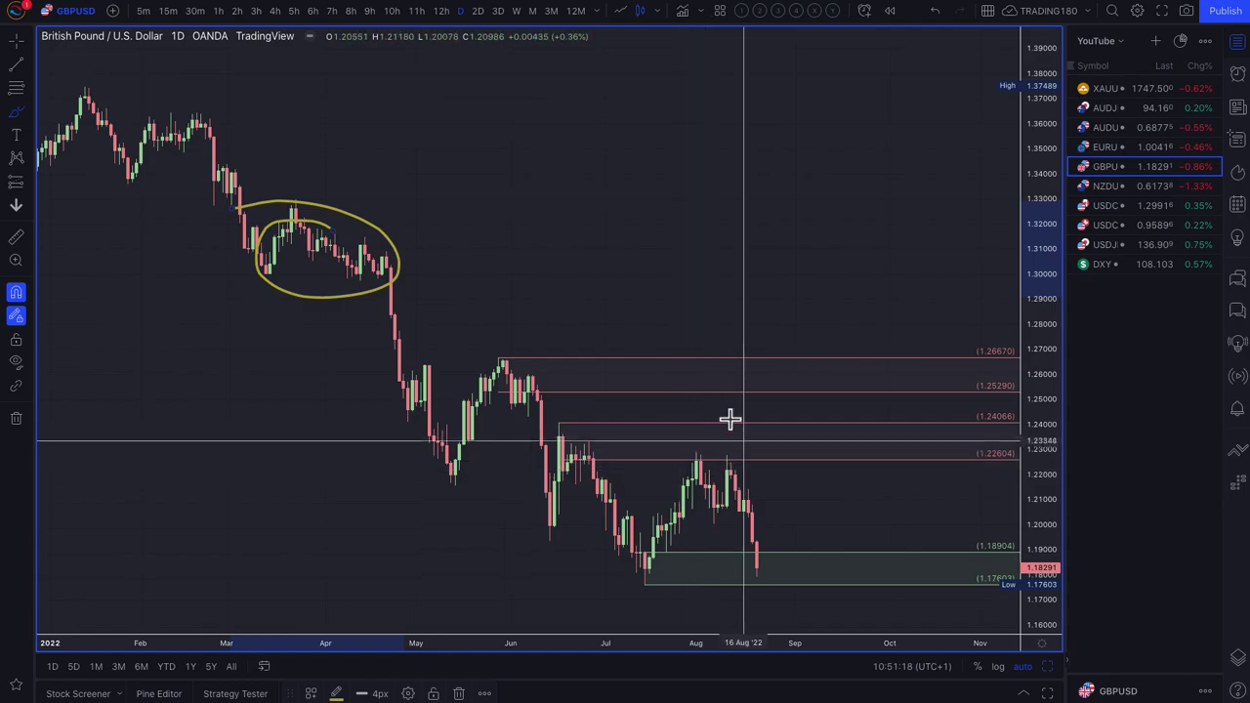
pyautogui.scroll(4, 706, 437)
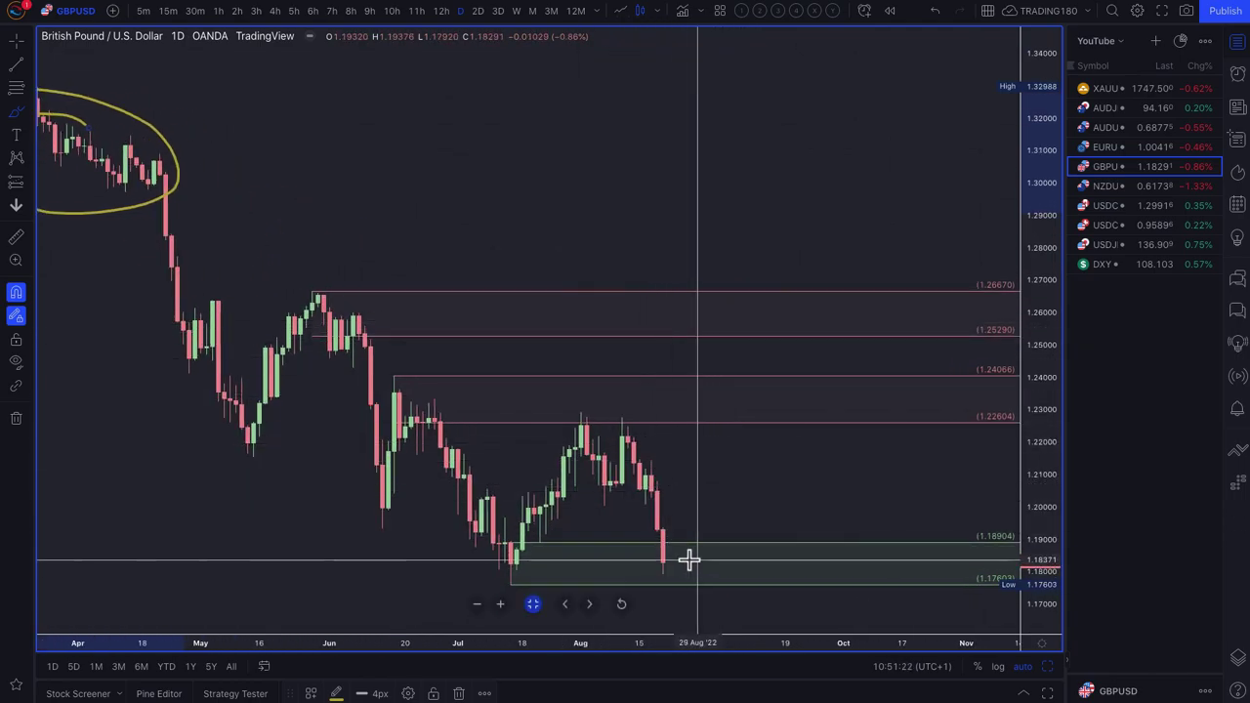
# Draw a GBPUSD supply zone from 1.20500 to 1.22770 on the mid-August high.
pyautogui.click(15, 87)
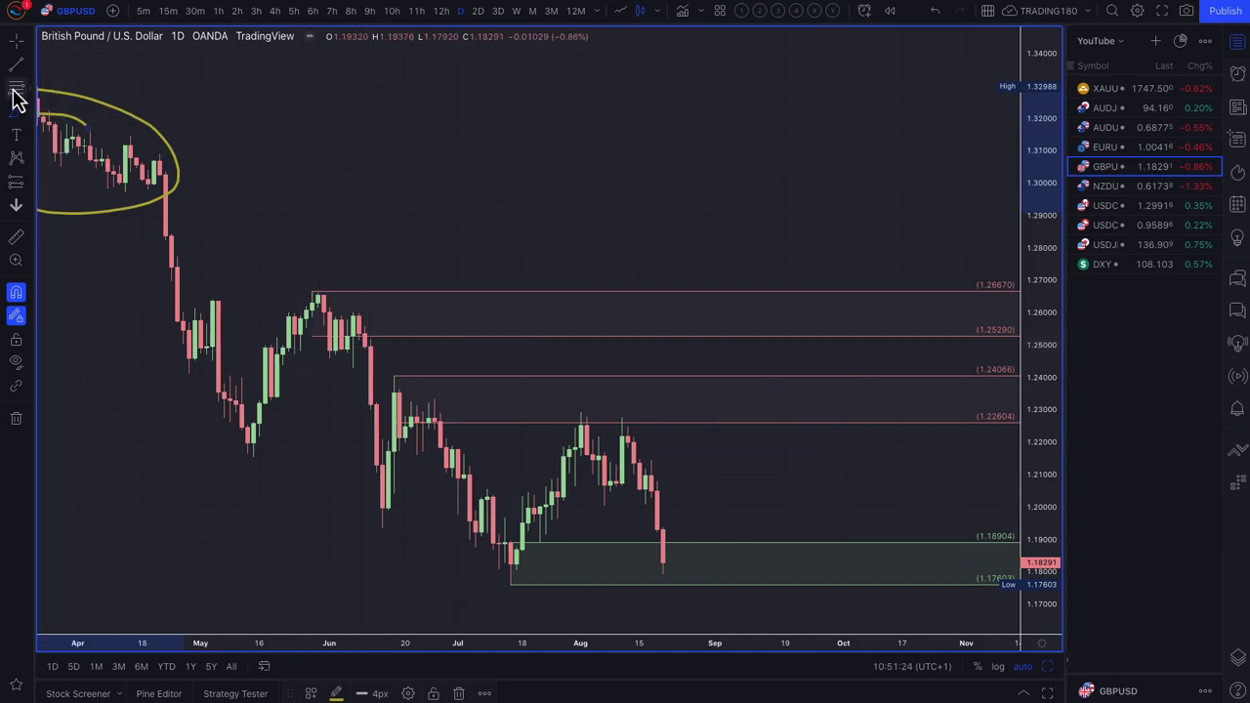
pyautogui.click(647, 491)
pyautogui.click(622, 417)
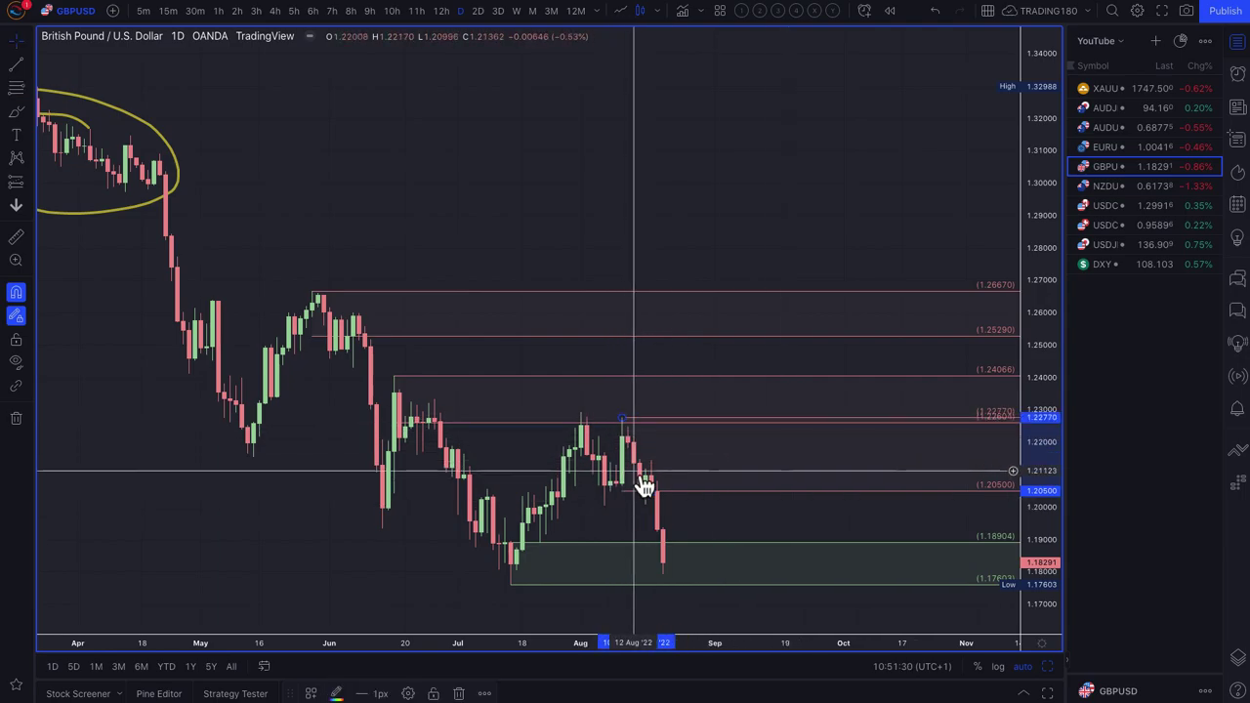
# Brush a path from the current GBPUSD price up into the 1.20500 supply zone, down to about 1.189, and back up.
pyautogui.click(16, 113)
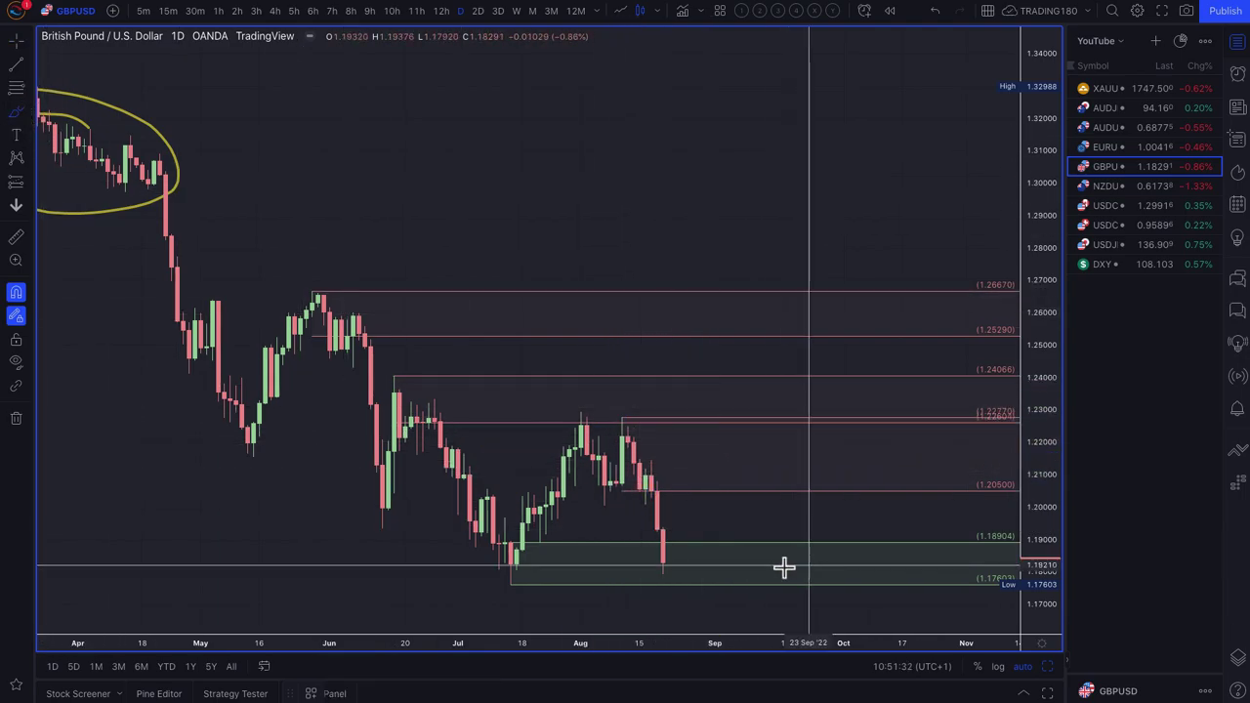
pyautogui.moveTo(663, 572)
pyautogui.mouseDown()
pyautogui.moveTo(695, 485)
pyautogui.moveTo(754, 544)
pyautogui.moveTo(771, 510)
pyautogui.mouseUp()
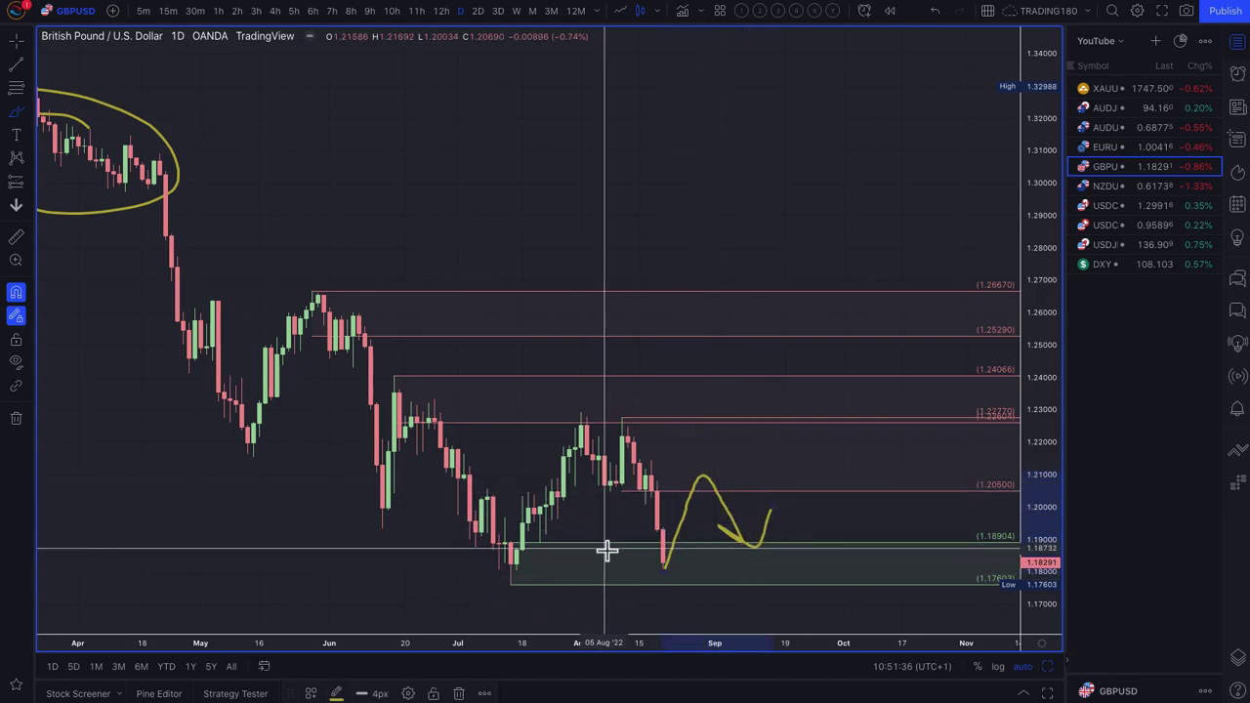
pyautogui.scroll(6, 607, 551)
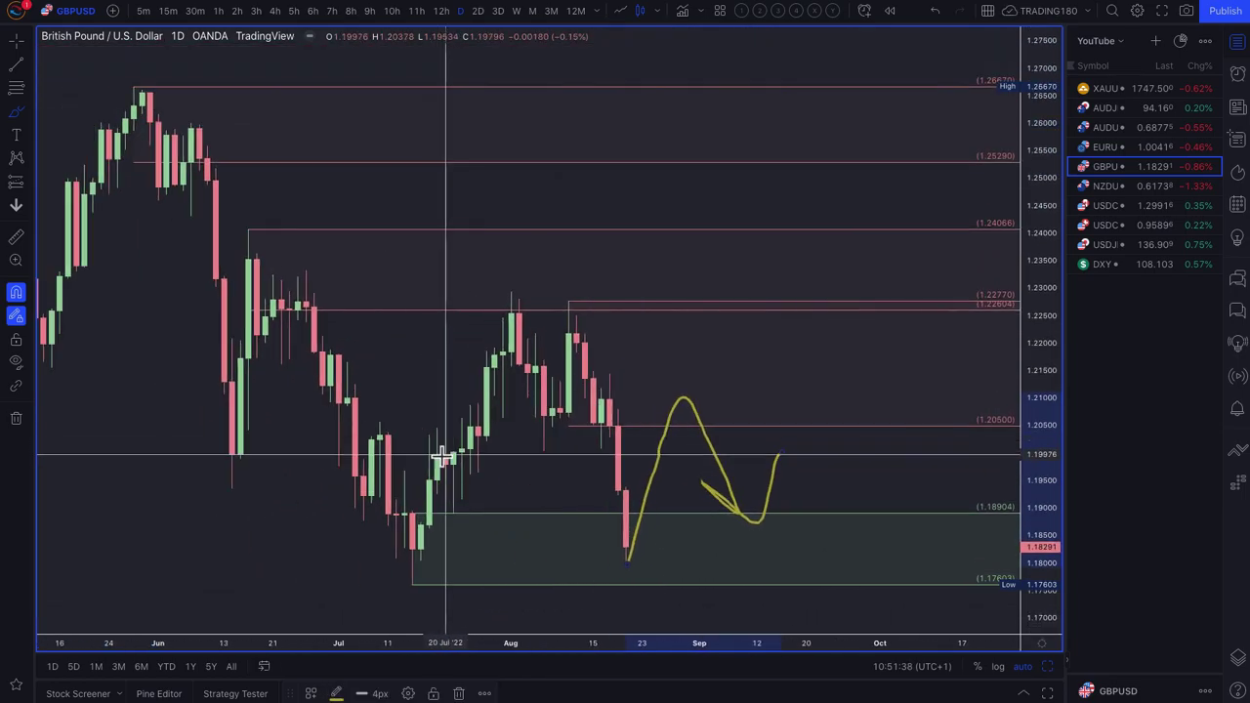
# Switch to the ING article on UK inflation and highlight its headline and summary paragraph.
pyautogui.scroll(-2, 440, 456)
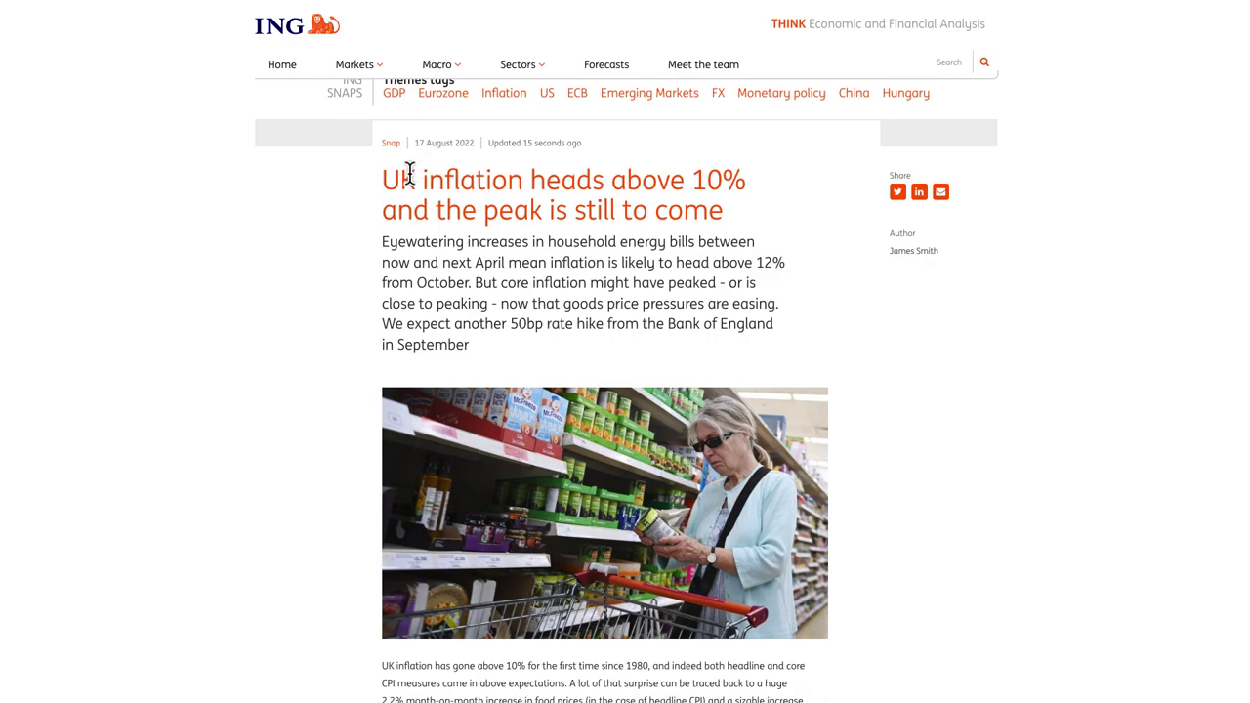
pyautogui.moveTo(388, 181); pyautogui.dragTo(765, 342)
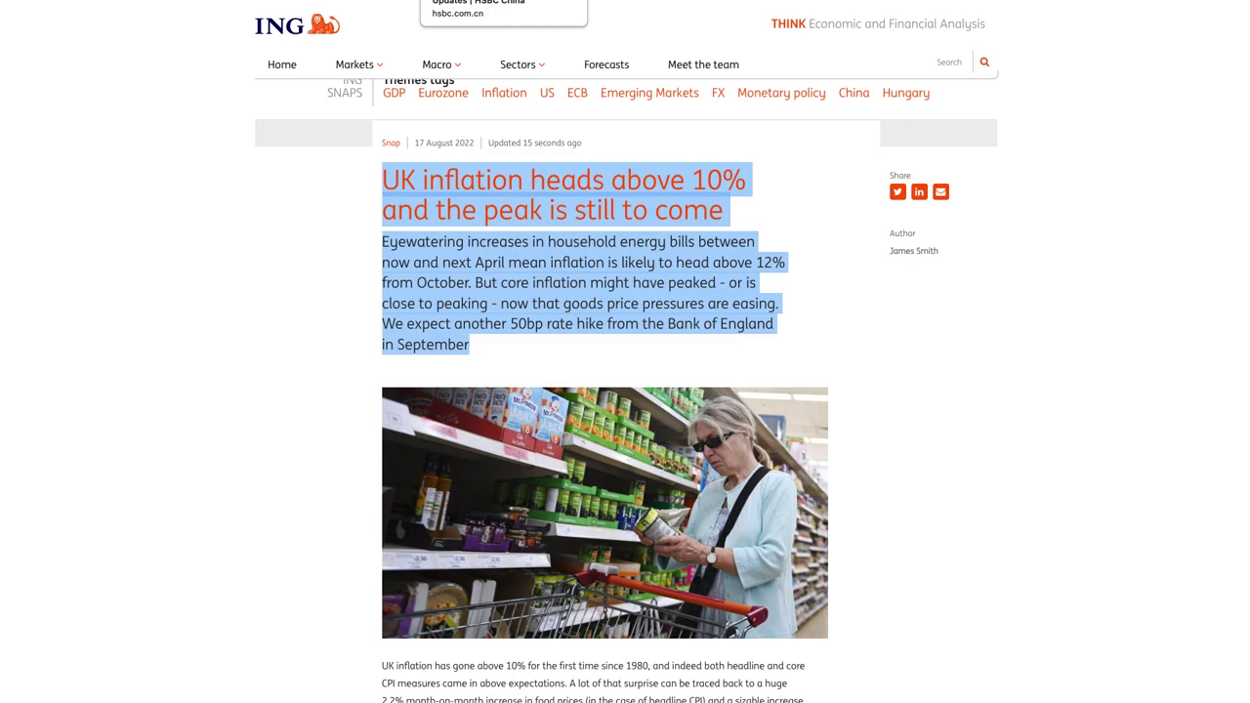
# Switch to the HSBC article on the BoE hike and GBP, and examine its title, date and Key Takeaways.
pyautogui.click(468, 0)
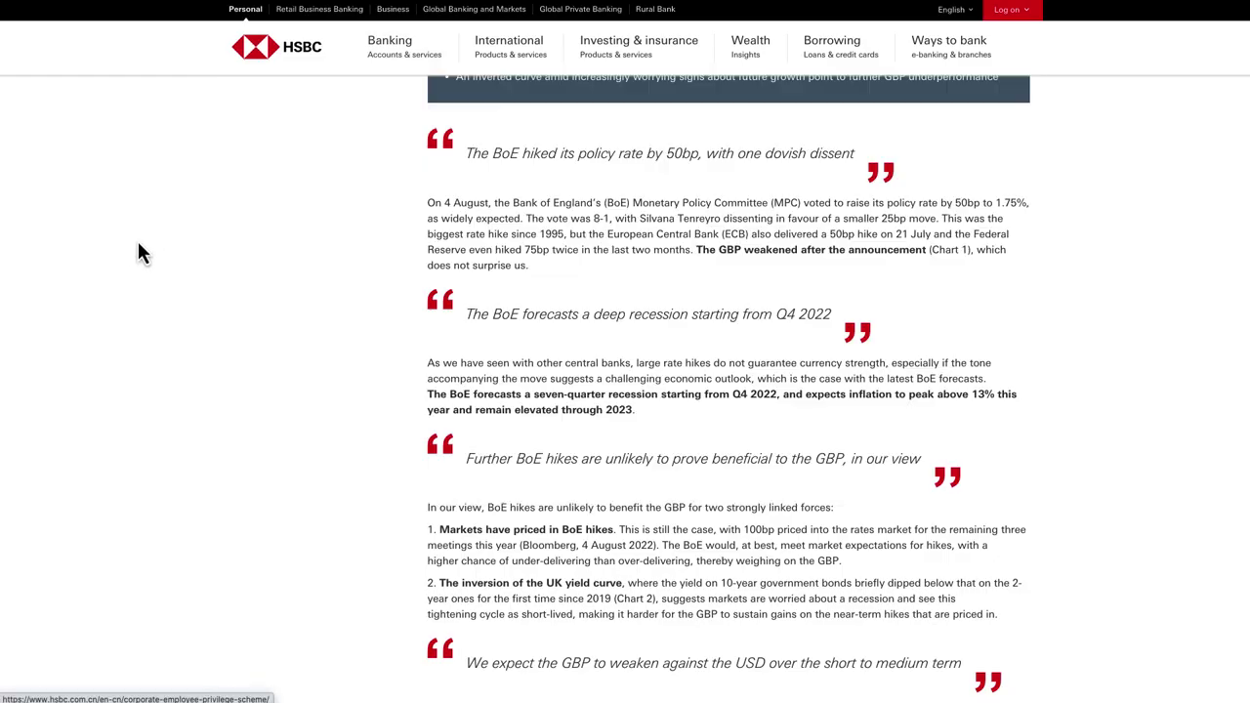
pyautogui.scroll(3, 334, 251)
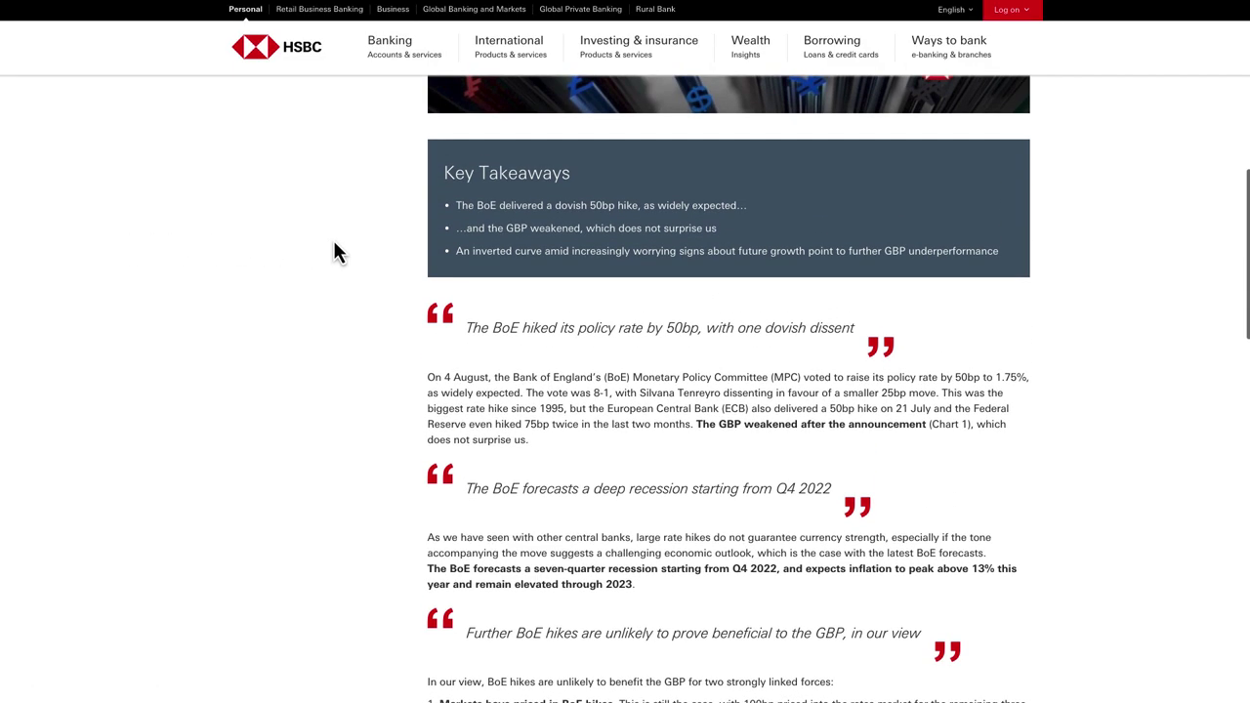
pyautogui.scroll(3, 334, 251)
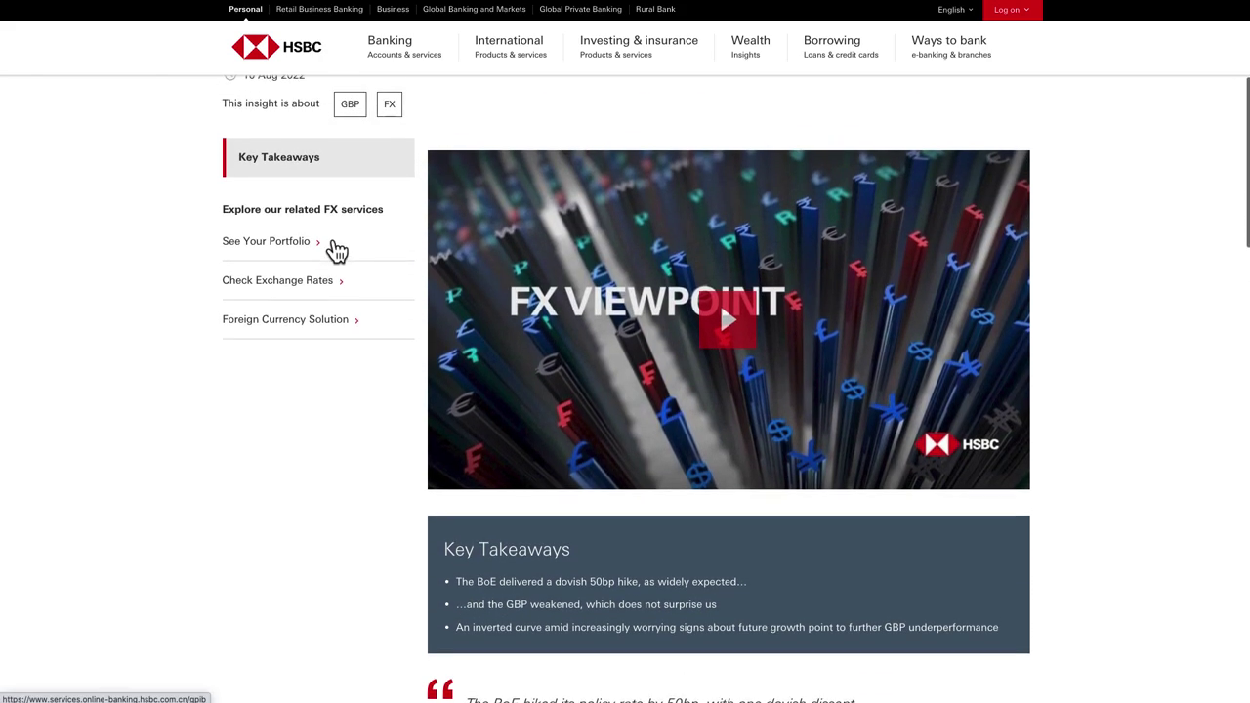
pyautogui.scroll(1, 332, 248)
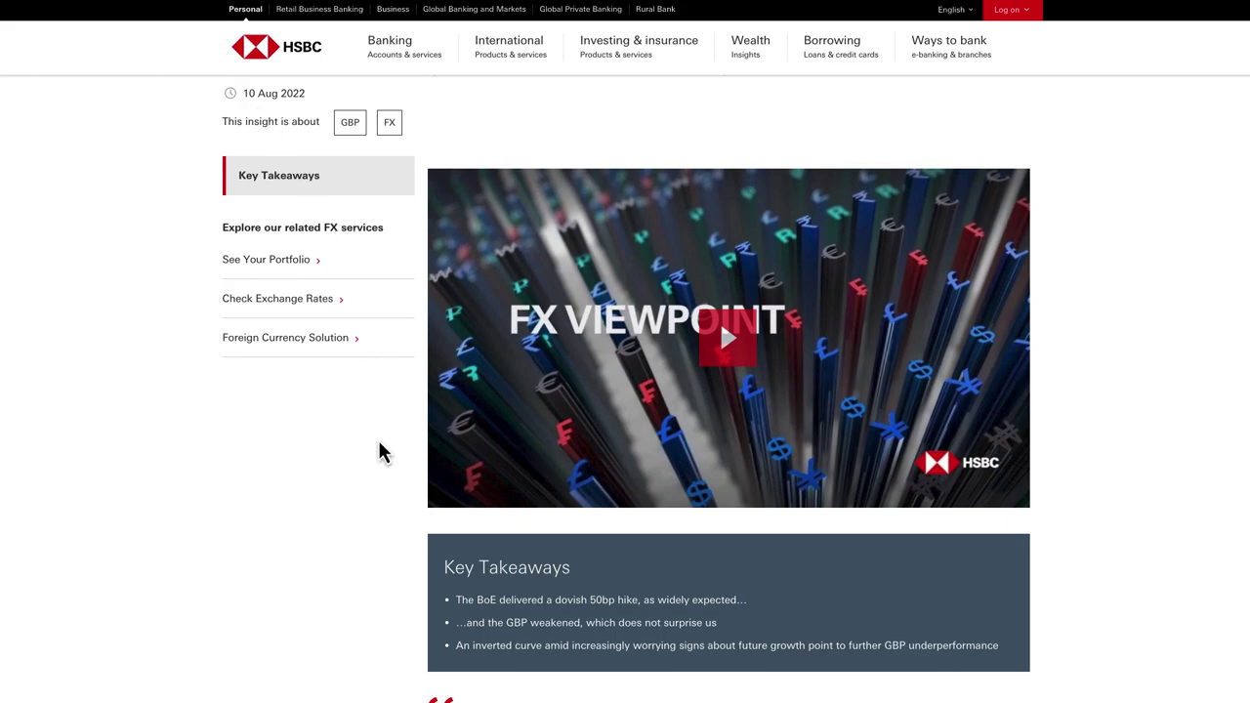
pyautogui.scroll(-1, 380, 450)
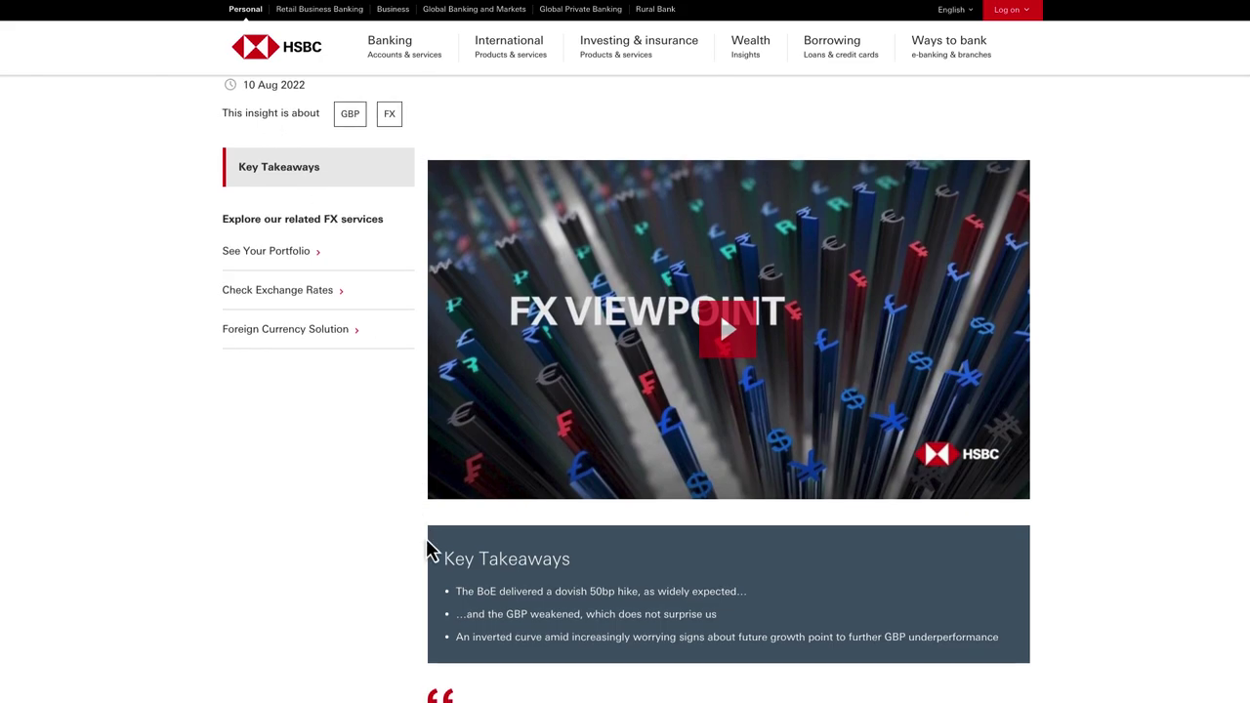
pyautogui.scroll(-1, 429, 551)
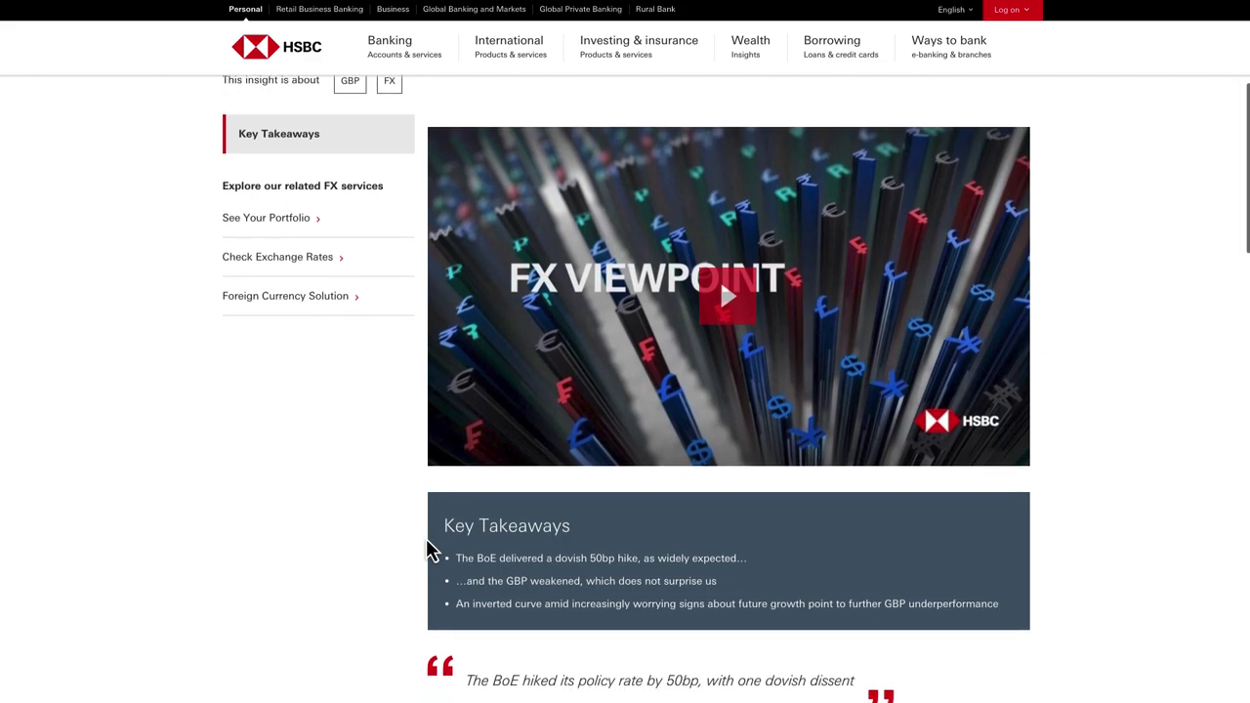
pyautogui.scroll(1, 390, 366)
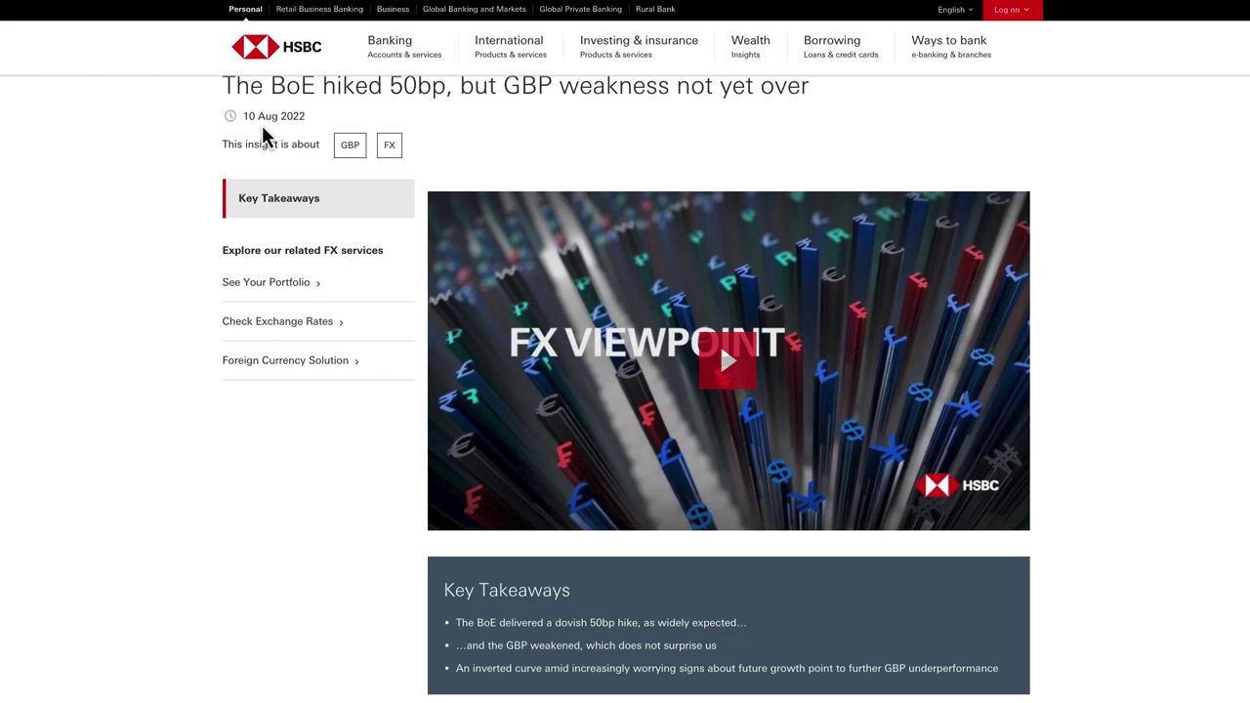
# Highlight the publication date and the headline of the HSBC article on the BoE hike.
pyautogui.tripleClick(250, 118)
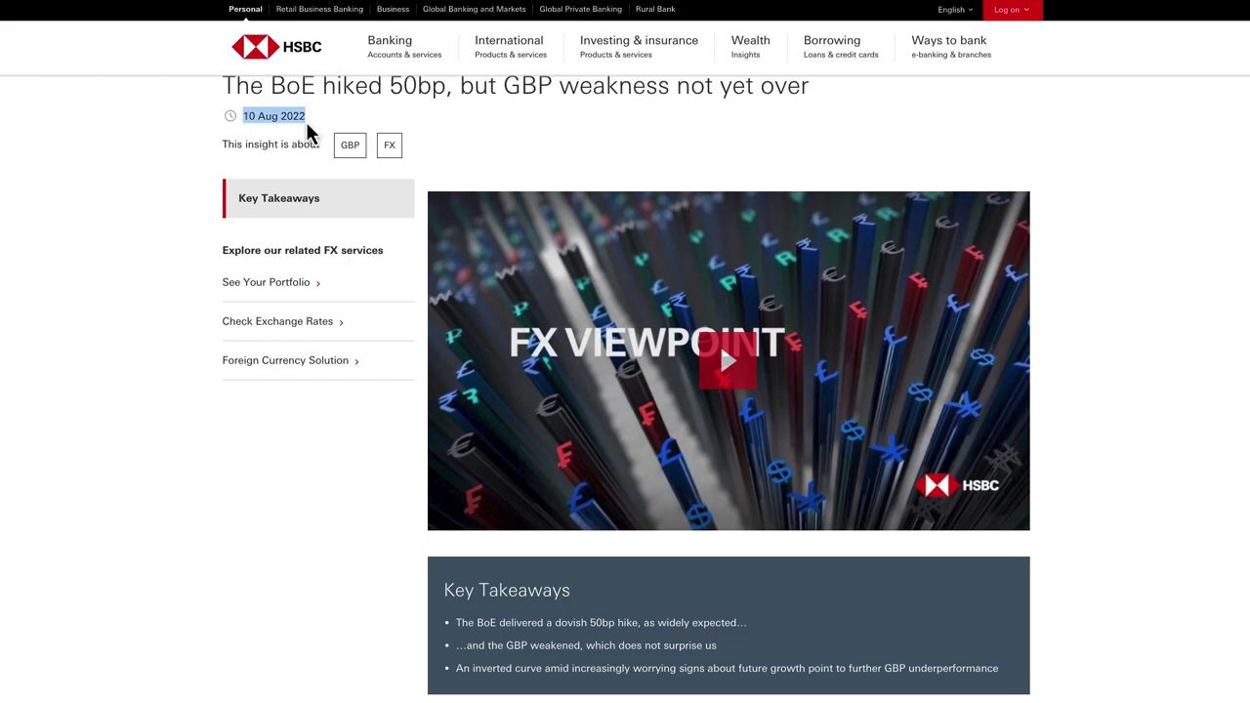
pyautogui.scroll(1, 357, 158)
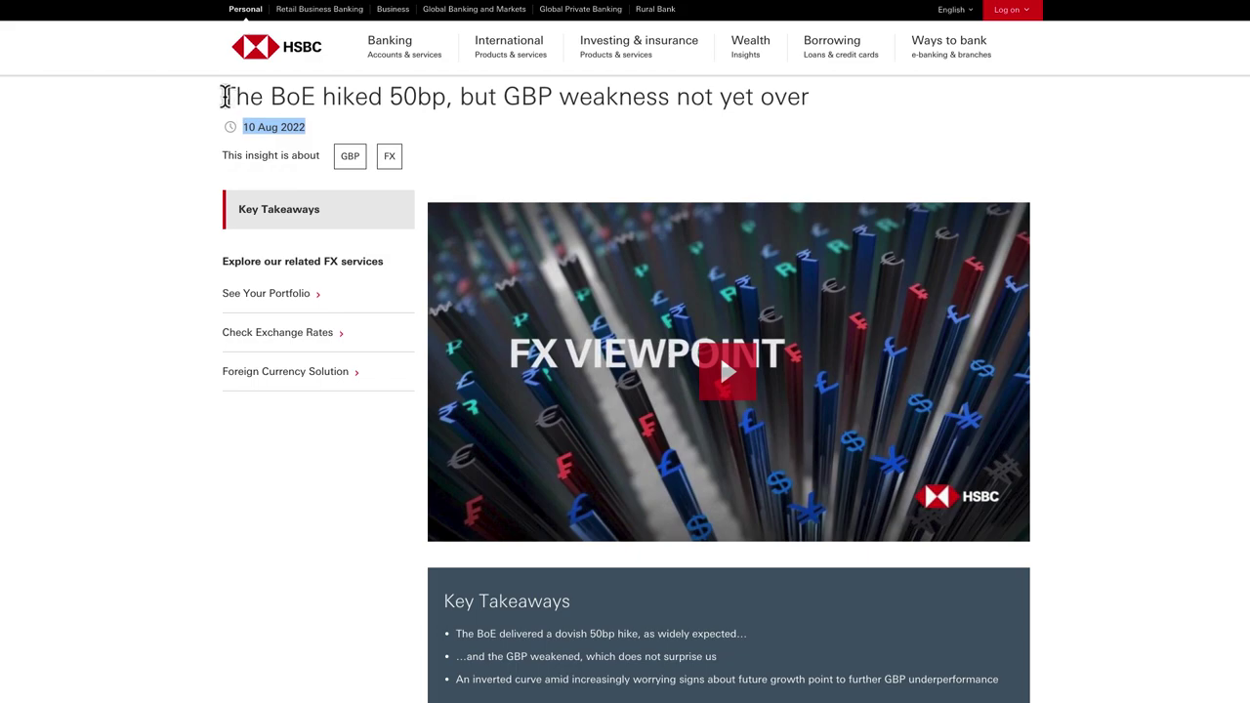
pyautogui.moveTo(224, 97); pyautogui.dragTo(706, 127)
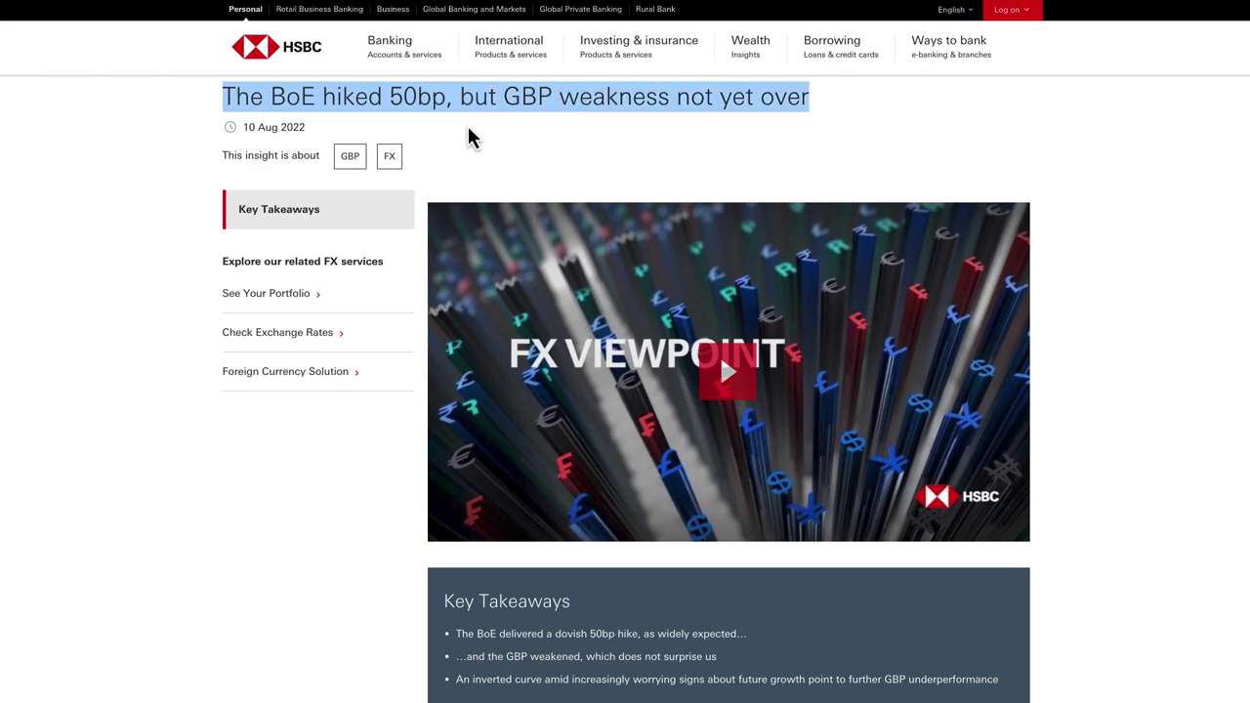
pyautogui.click(321, 137)
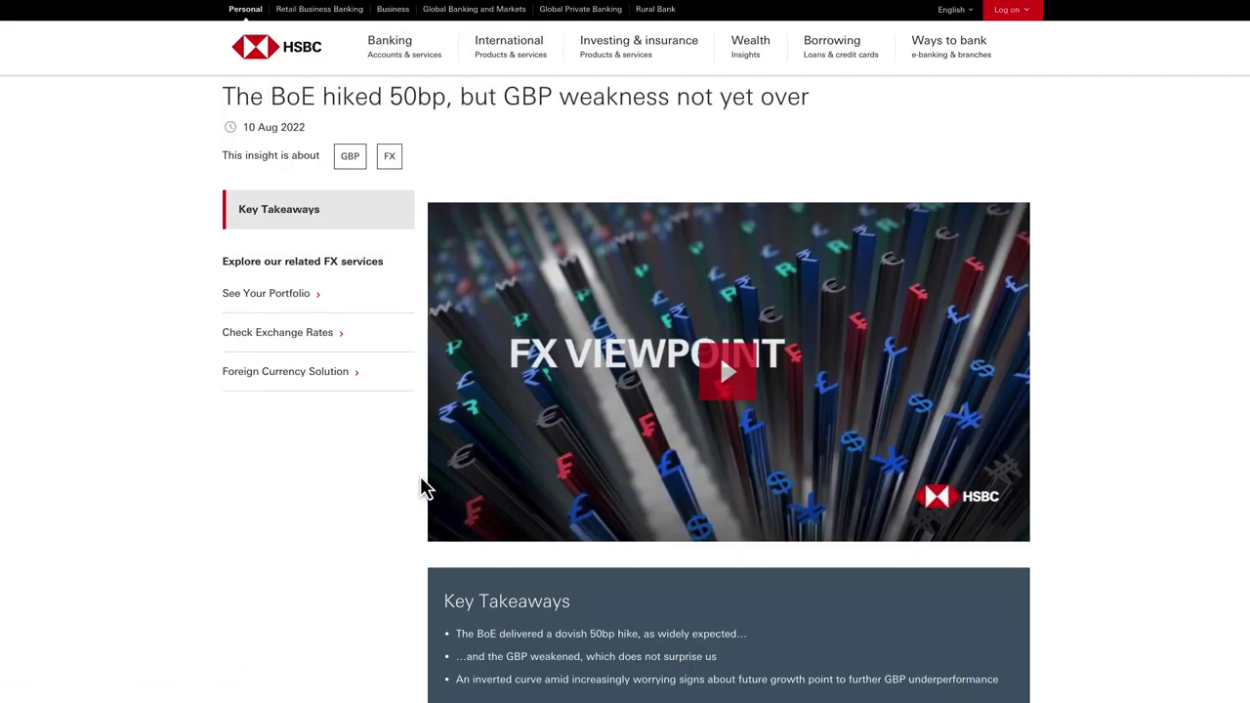
# Highlight the HSBC article's subheading about the BoE hiking its policy rate by 50bp with one dovish dissent.
pyautogui.scroll(-2, 433, 542)
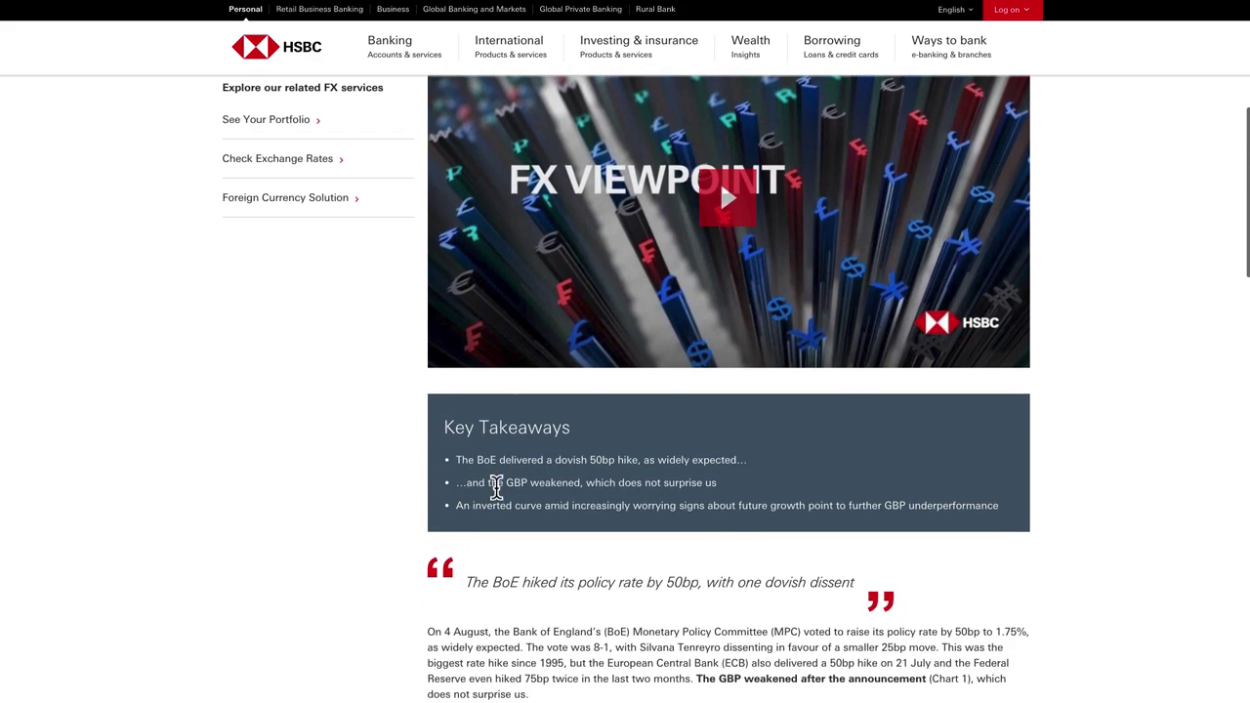
pyautogui.scroll(-4, 589, 511)
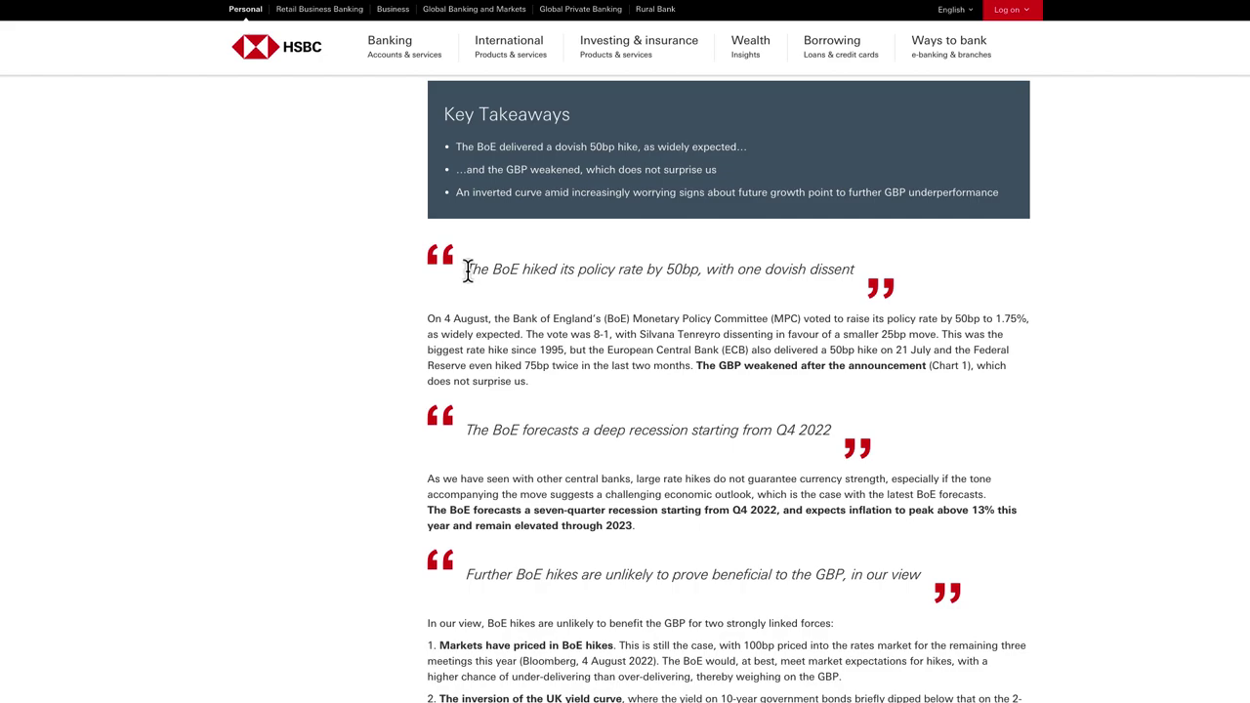
pyautogui.moveTo(468, 272); pyautogui.dragTo(758, 276)
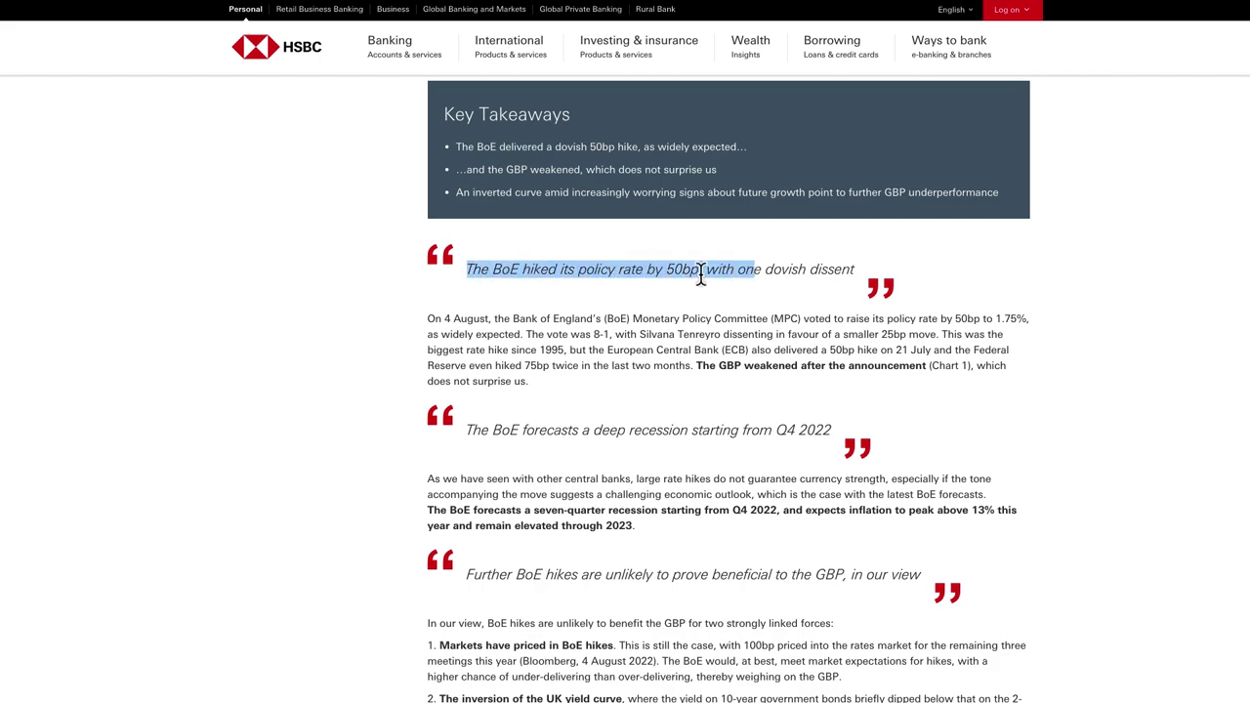
pyautogui.click(472, 270)
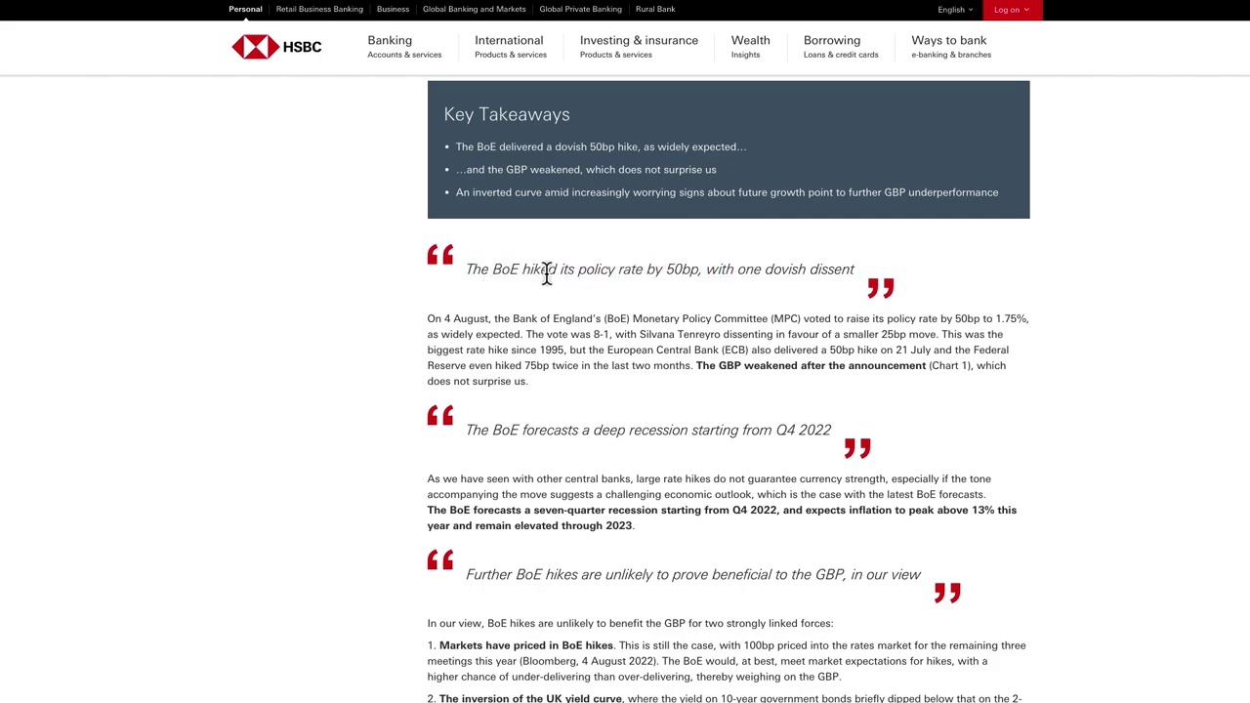
pyautogui.moveTo(604, 273); pyautogui.dragTo(836, 274)
# Highlight in turn the HSBC subheadings on the deep recession forecast, further BoE hikes, and GBP weakening against the USD.
pyautogui.scroll(-1, 704, 463)
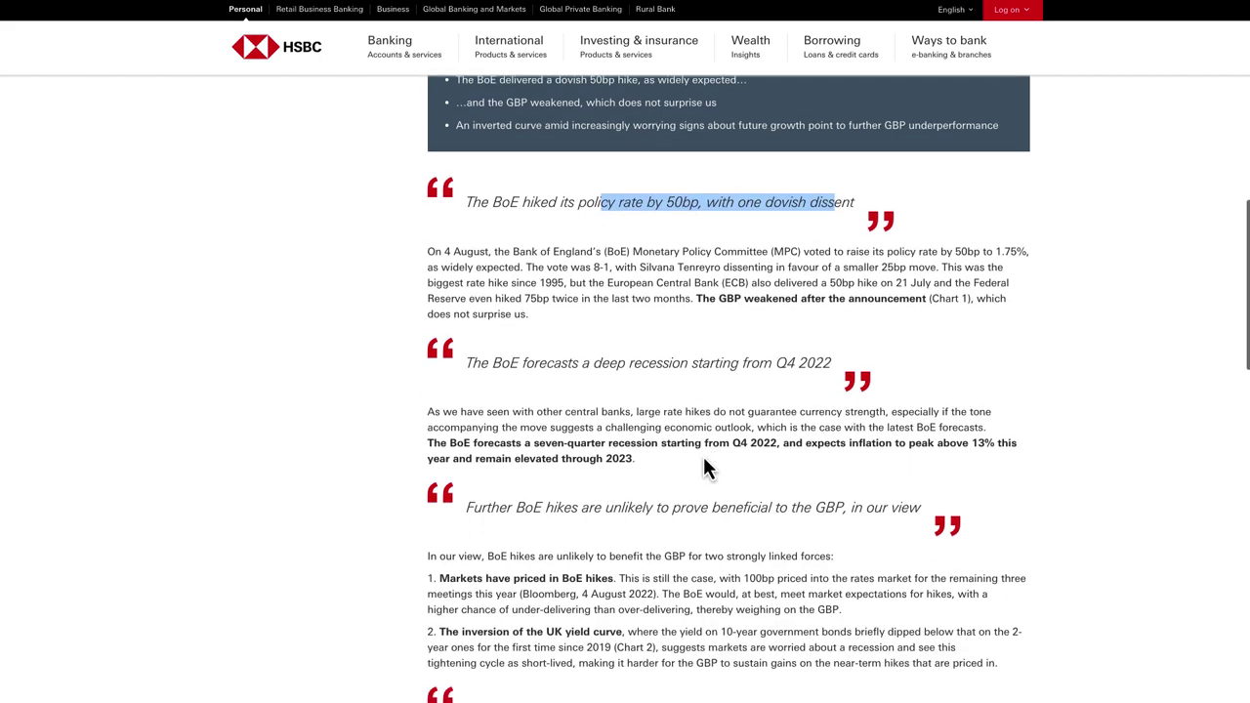
pyautogui.moveTo(483, 339); pyautogui.dragTo(833, 338)
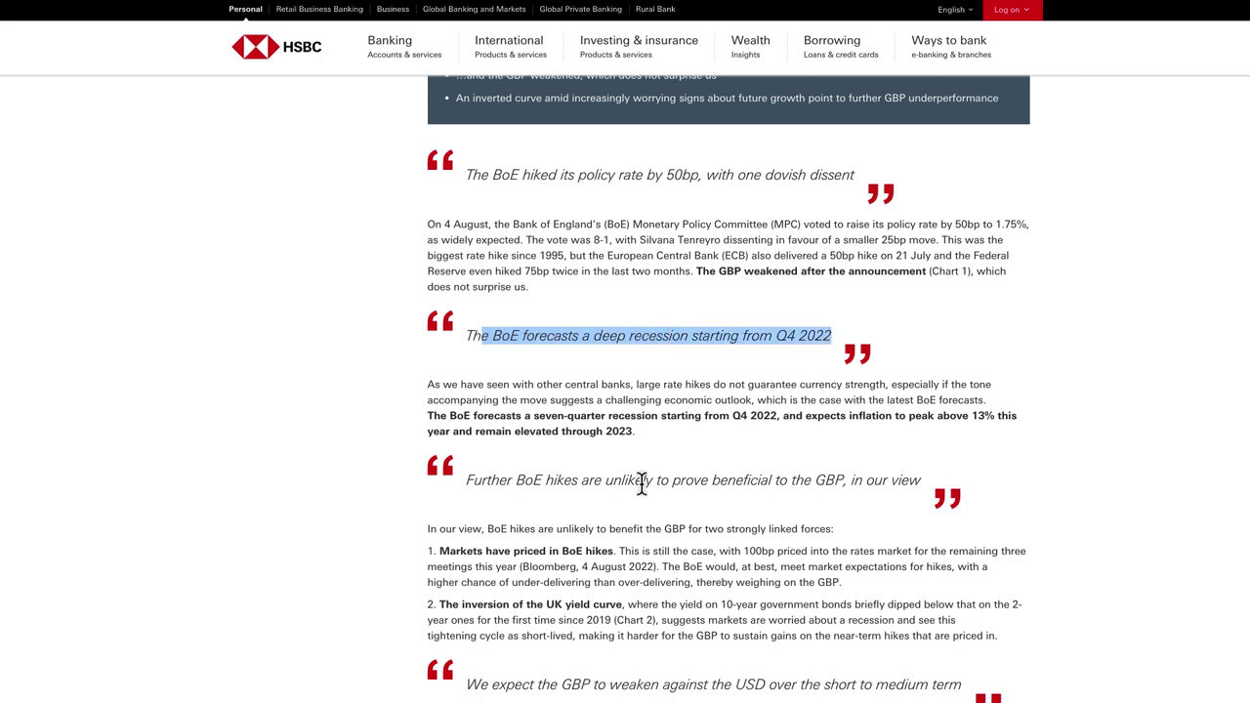
pyautogui.scroll(-1, 635, 498)
pyautogui.moveTo(469, 378); pyautogui.dragTo(937, 393)
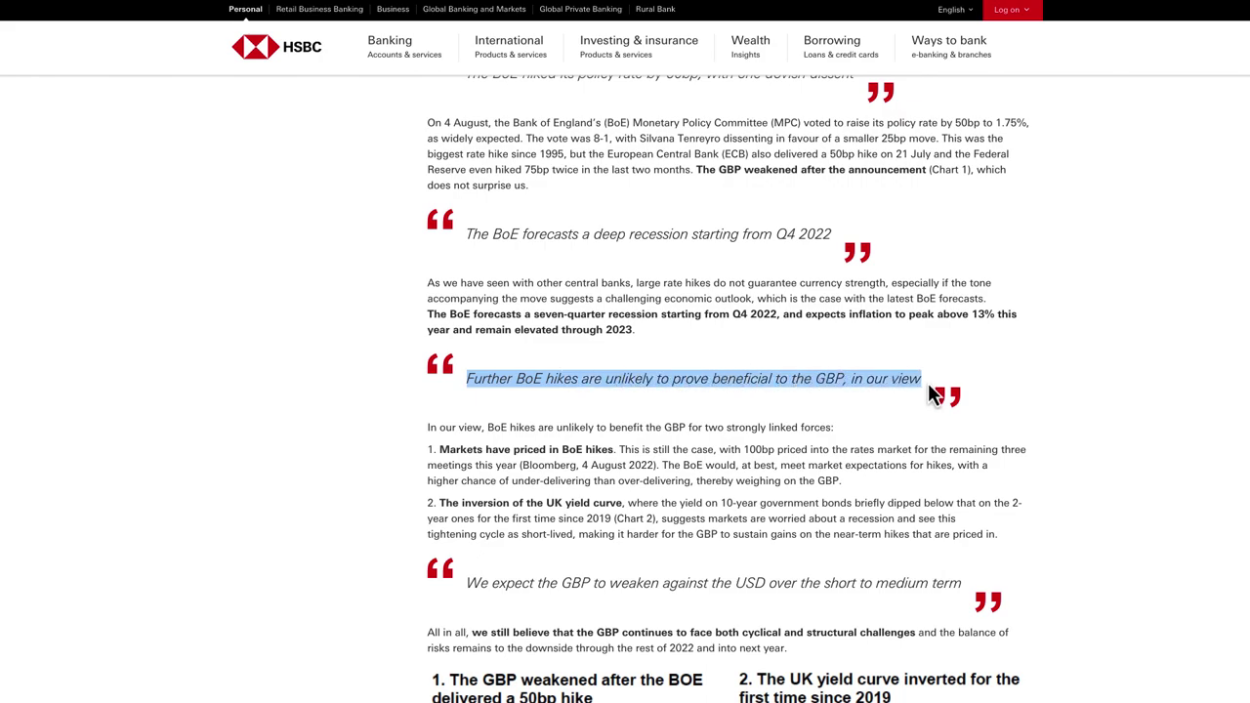
pyautogui.scroll(-1, 615, 525)
pyautogui.moveTo(468, 495); pyautogui.dragTo(960, 497)
pyautogui.scroll(2, 766, 434)
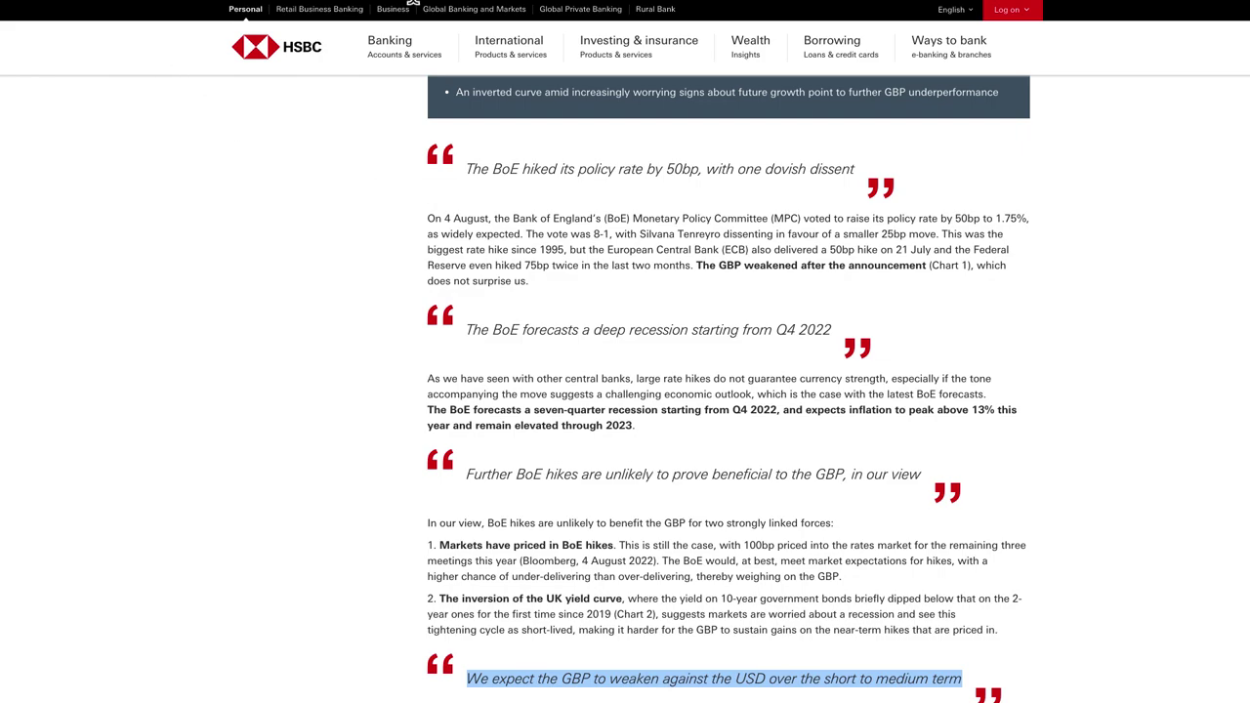
# Return to the GBPUSD chart and brush a circle around the projected path's peak just above 1.20500.
pyautogui.moveTo(498, 44)
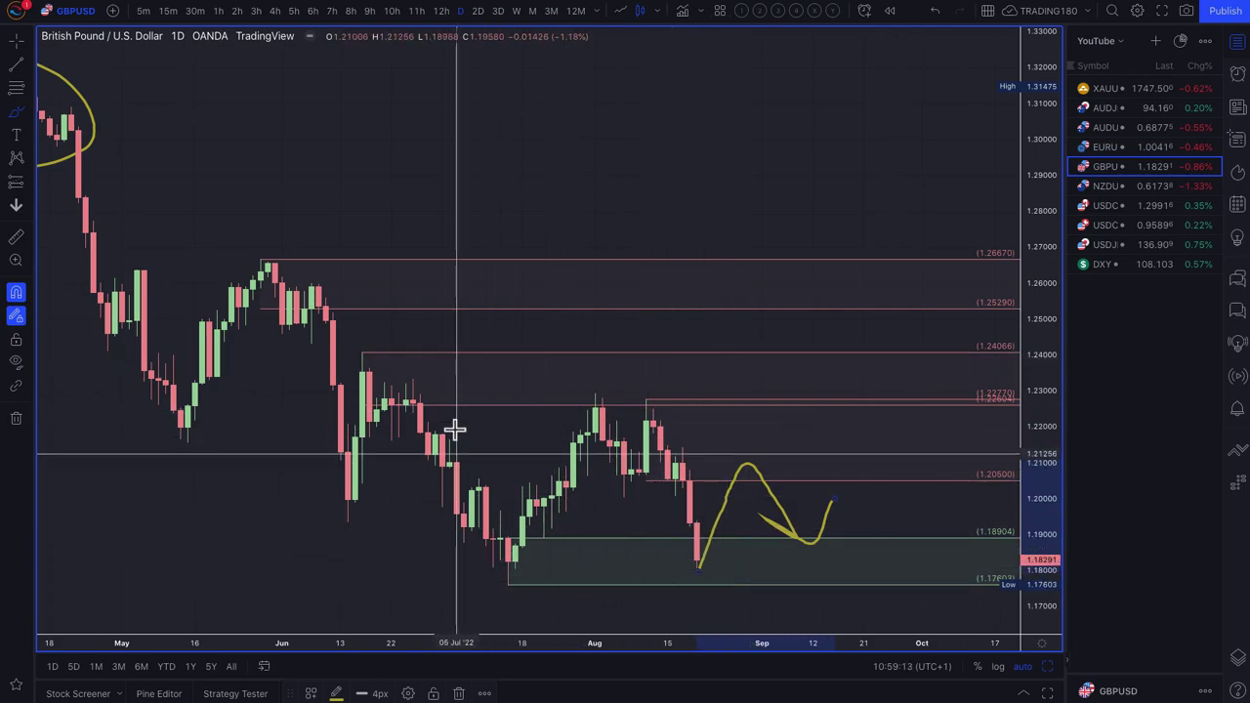
pyautogui.scroll(3, 569, 466)
pyautogui.scroll(-2, 540, 464)
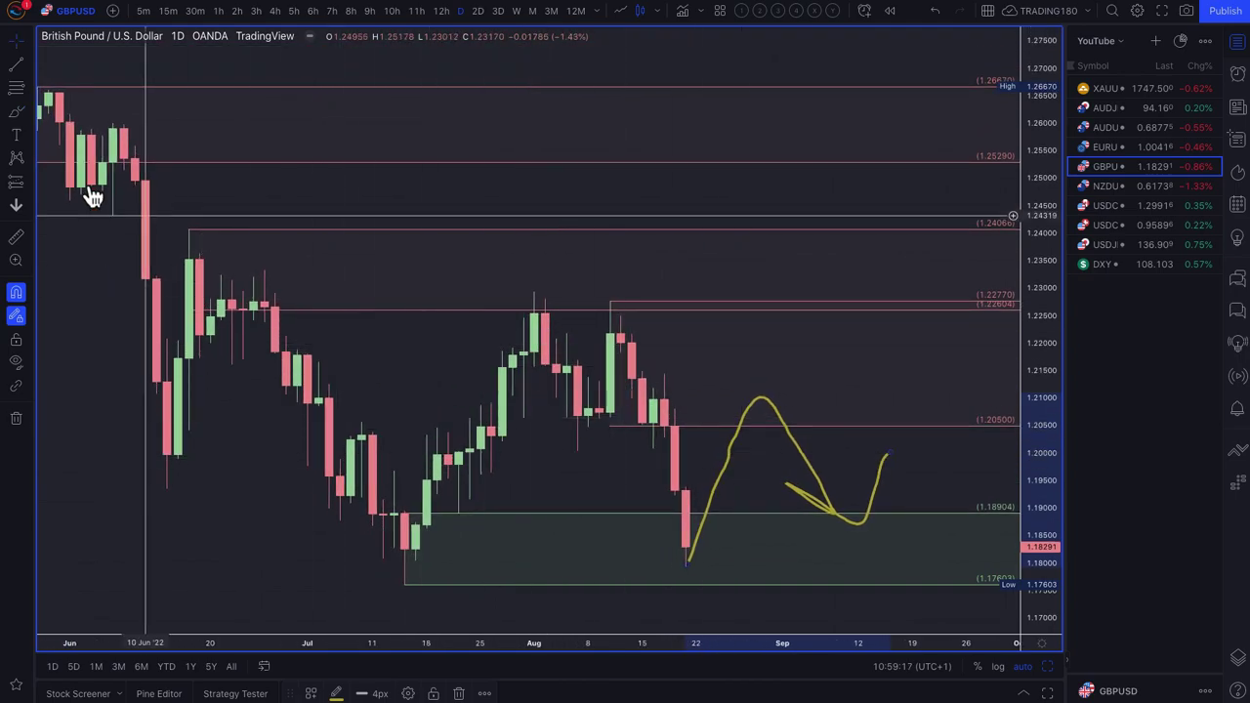
pyautogui.click(19, 114)
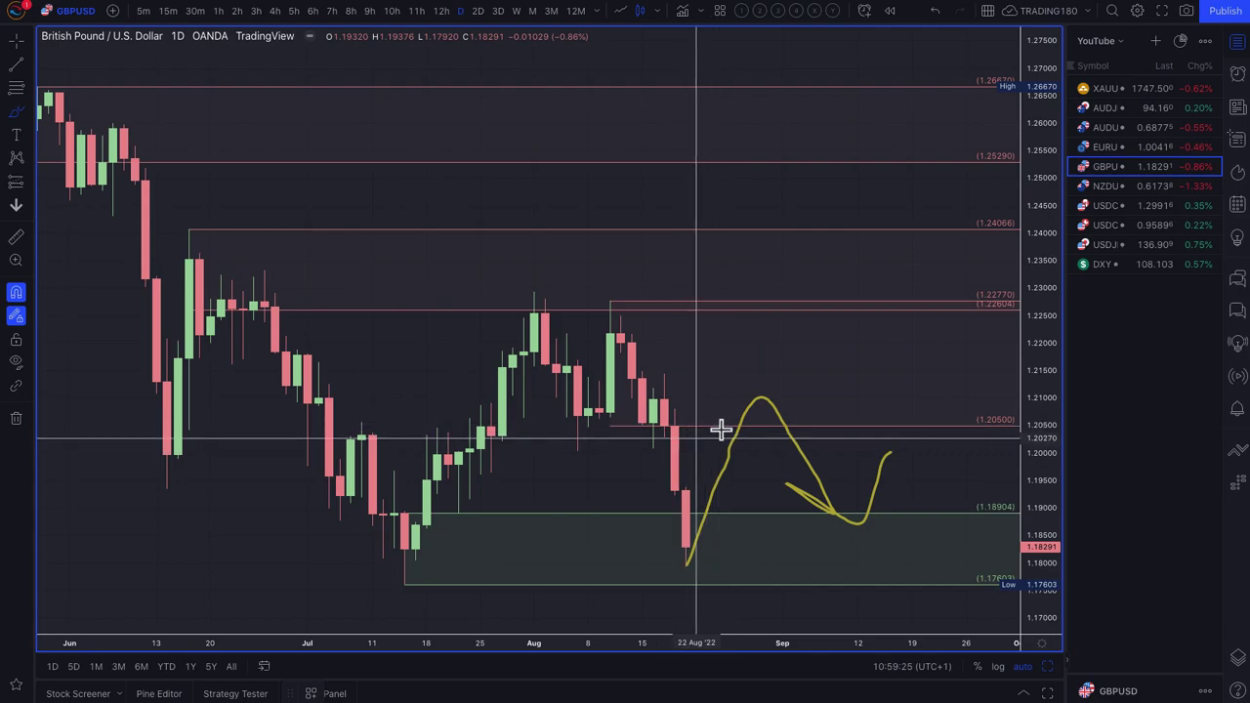
pyautogui.moveTo(731, 404)
pyautogui.mouseDown()
pyautogui.moveTo(722, 377)
pyautogui.moveTo(759, 421)
pyautogui.mouseUp()
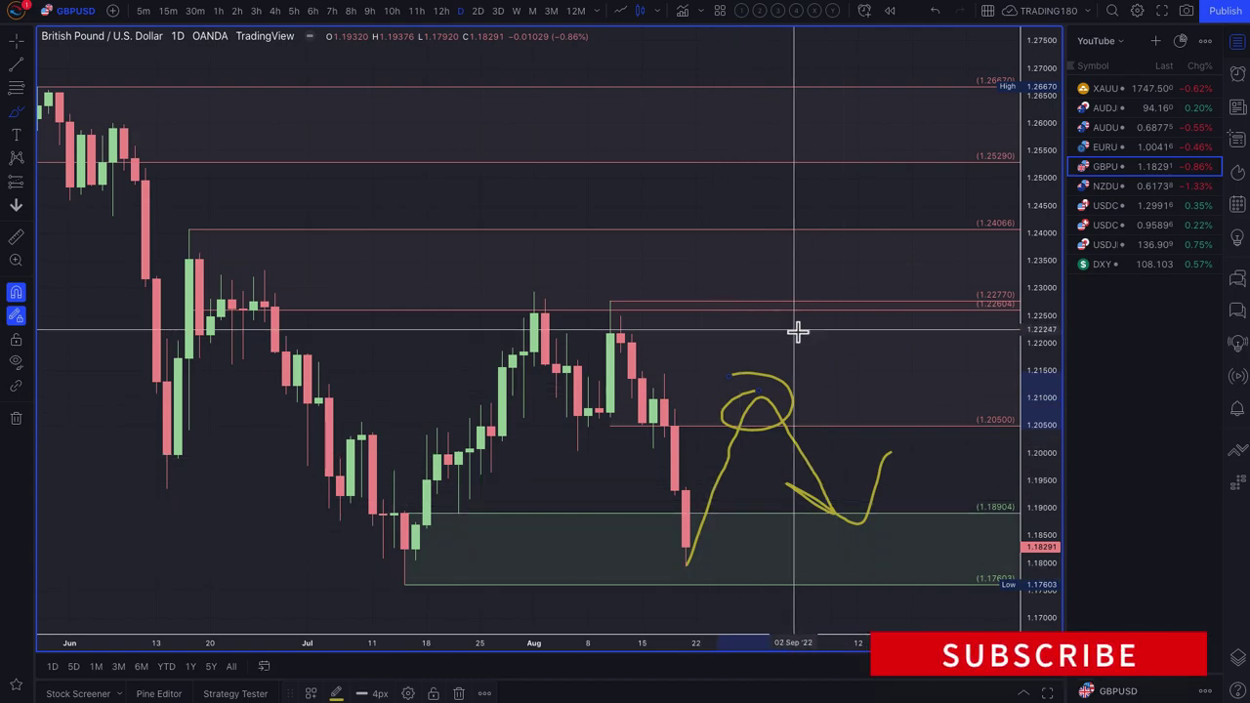
# Switch to the EURUSD chart and delete the demand zone between 1.00968 and 1.02468.
pyautogui.scroll(-4, 797, 332)
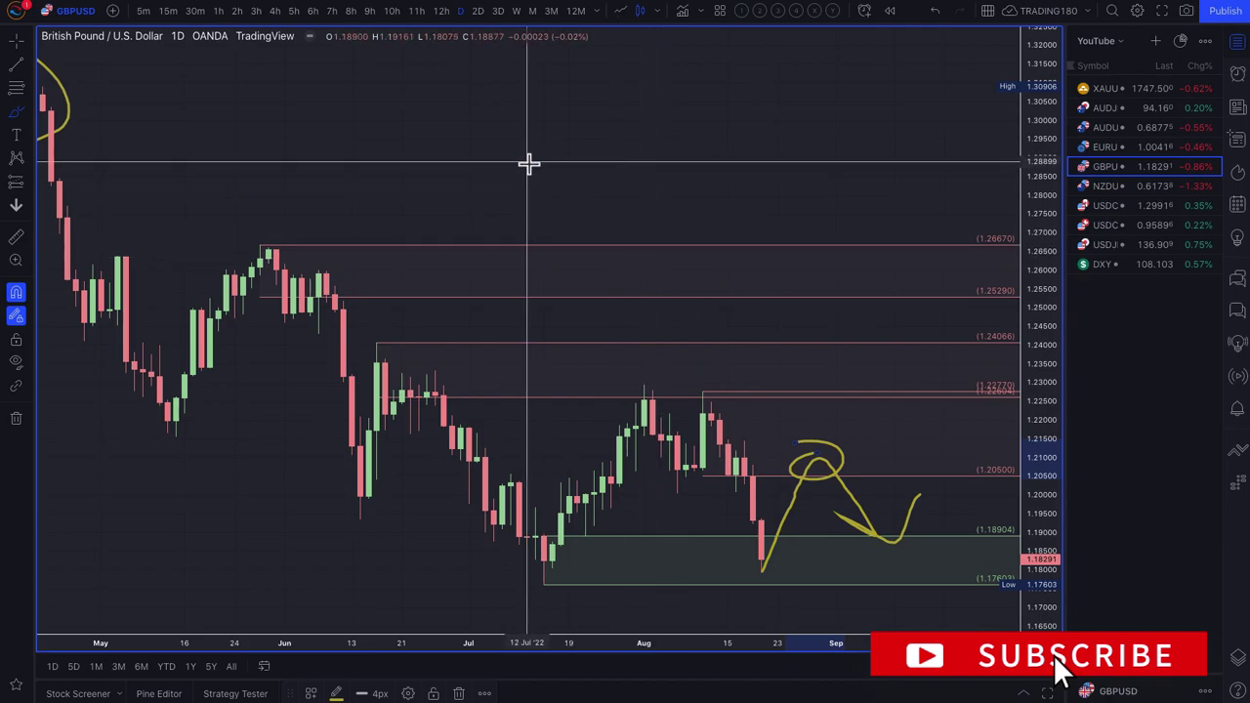
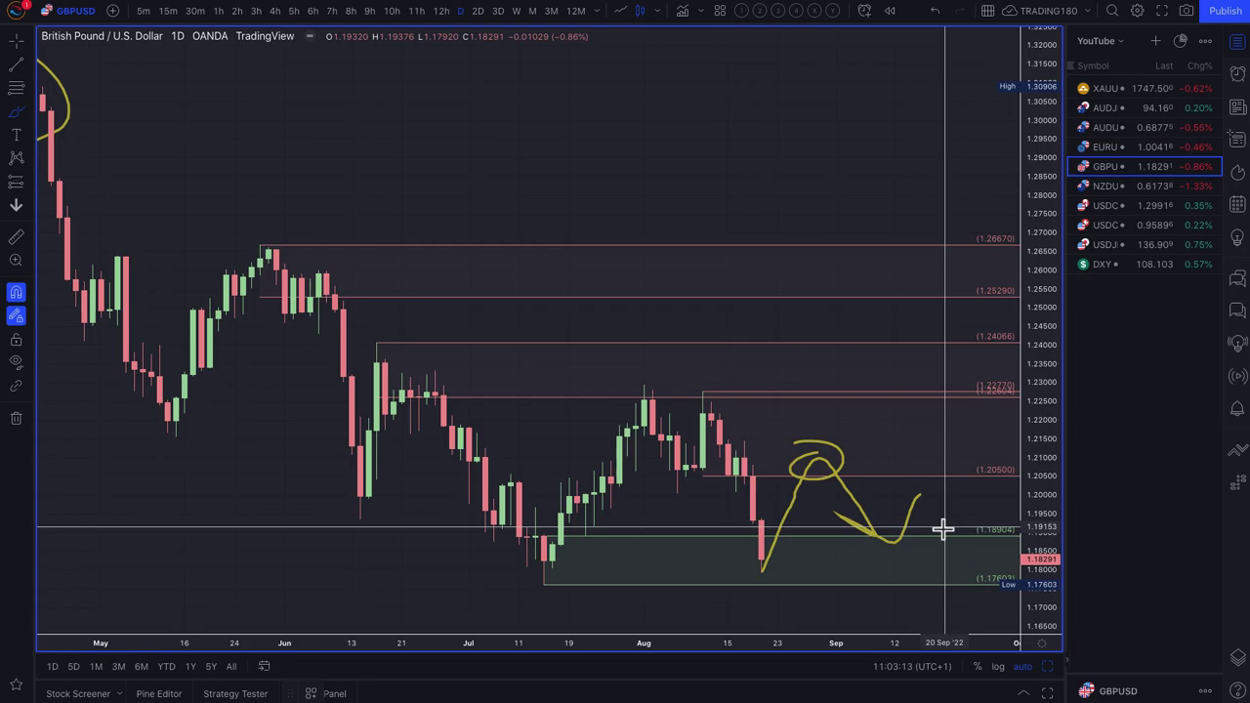
pyautogui.scroll(4, 837, 470)
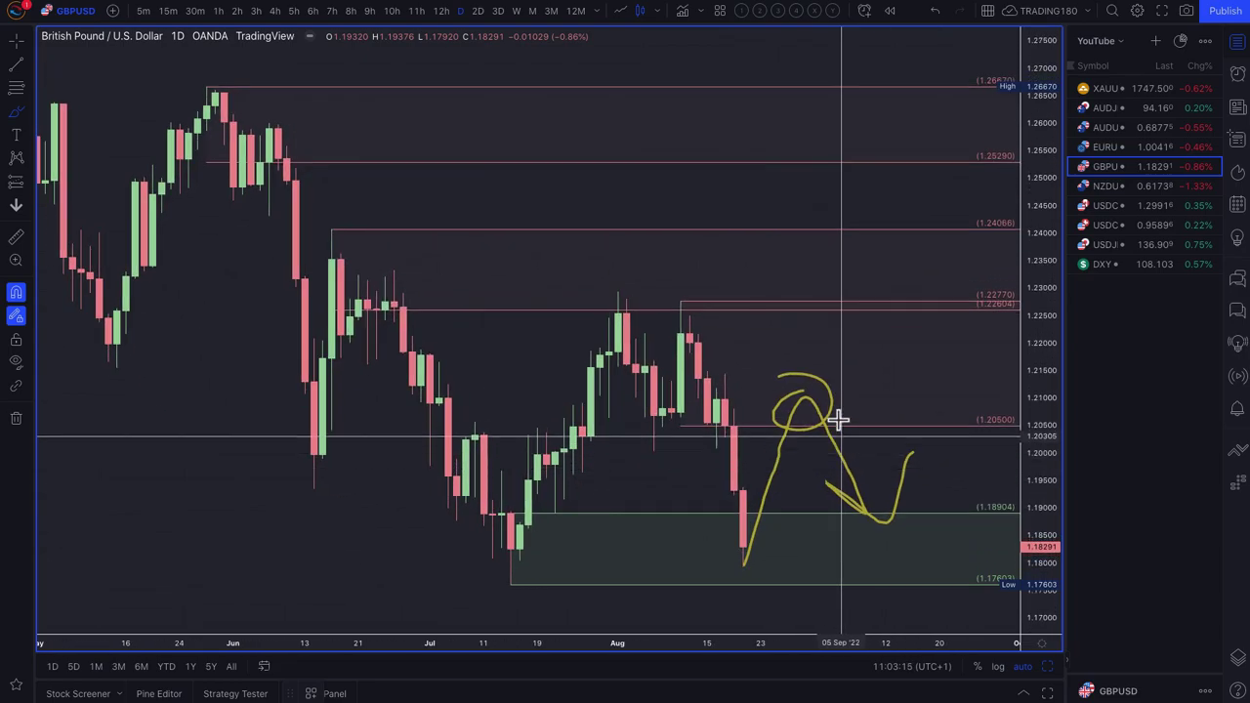
pyautogui.scroll(2, 836, 408)
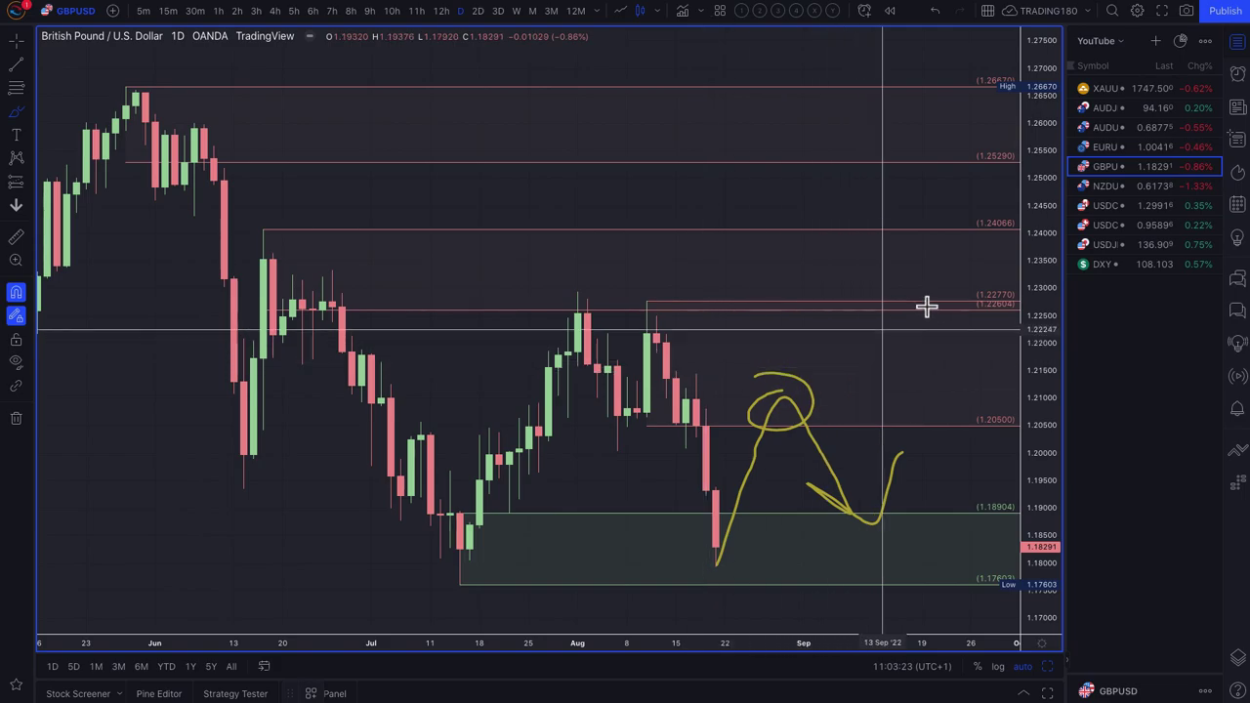
pyautogui.click(1113, 148)
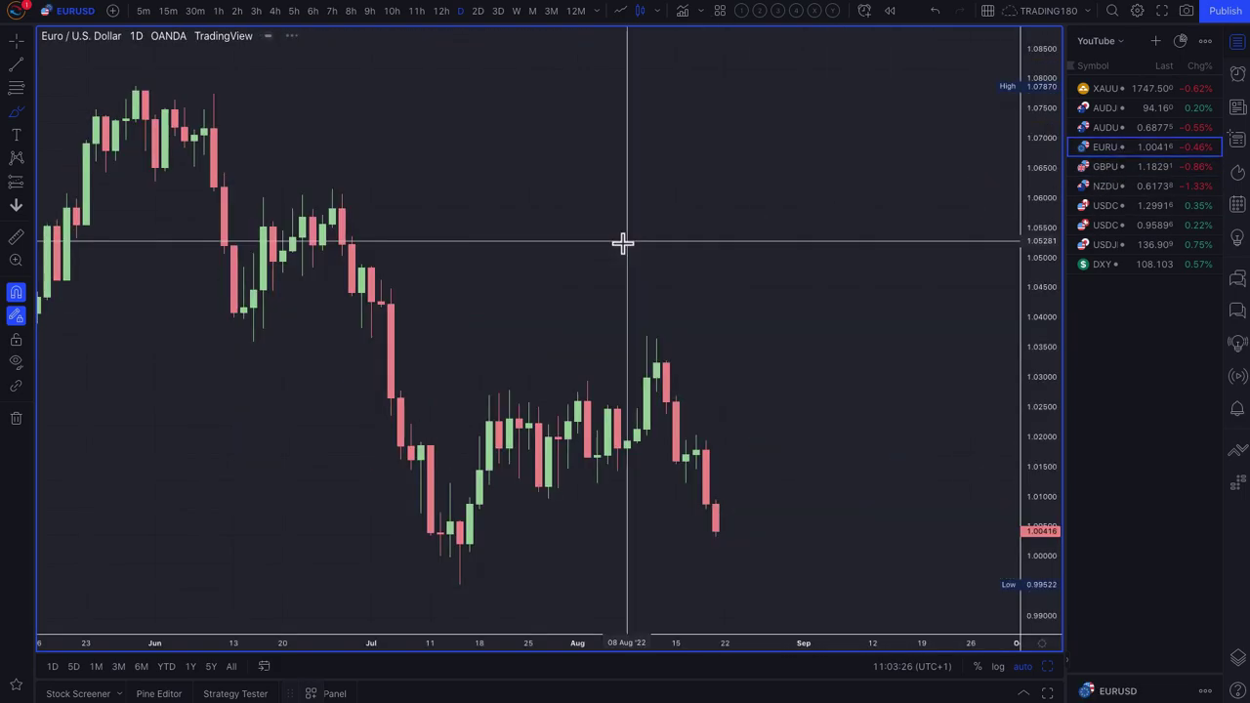
pyautogui.scroll(-5, 716, 359)
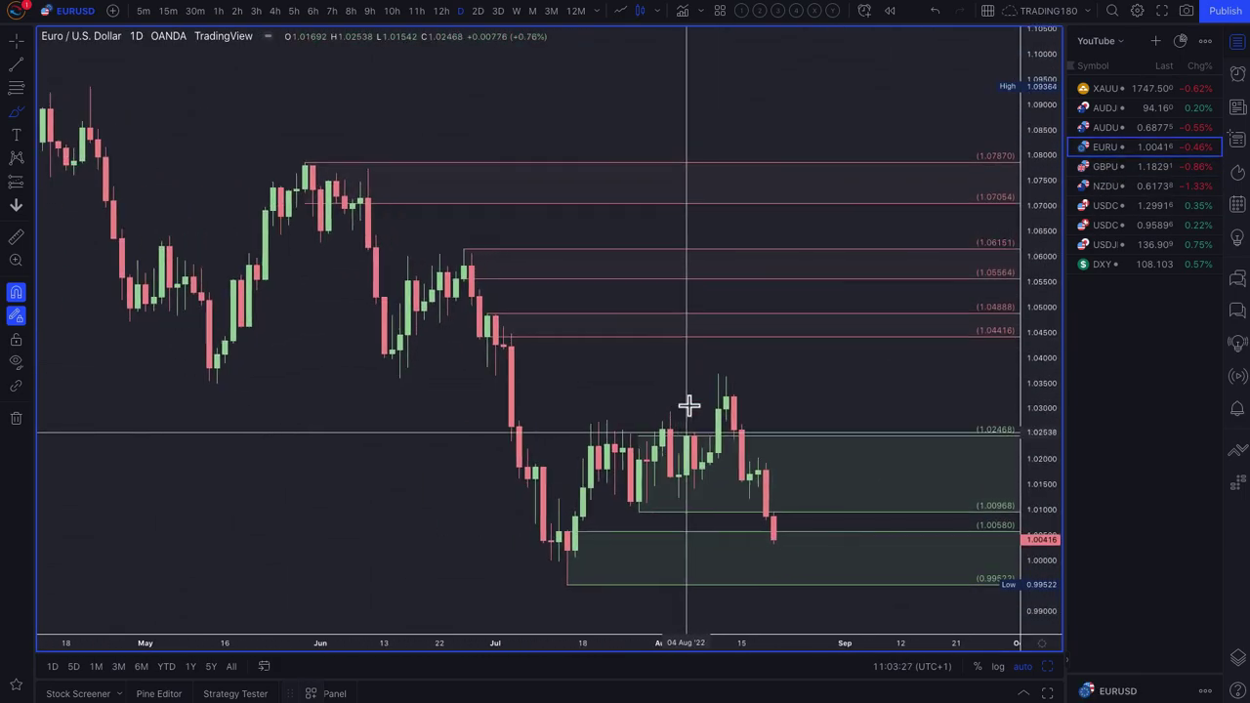
pyautogui.scroll(2, 693, 410)
pyautogui.click(749, 422)
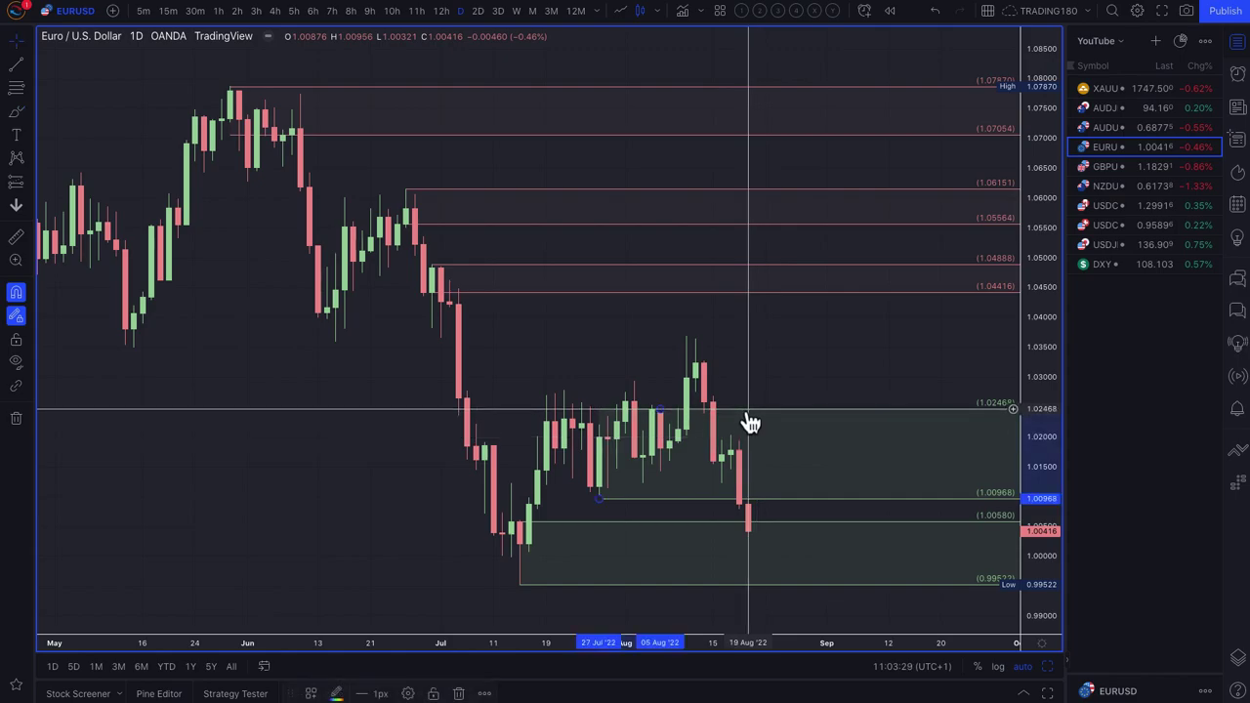
pyautogui.press('Delete')
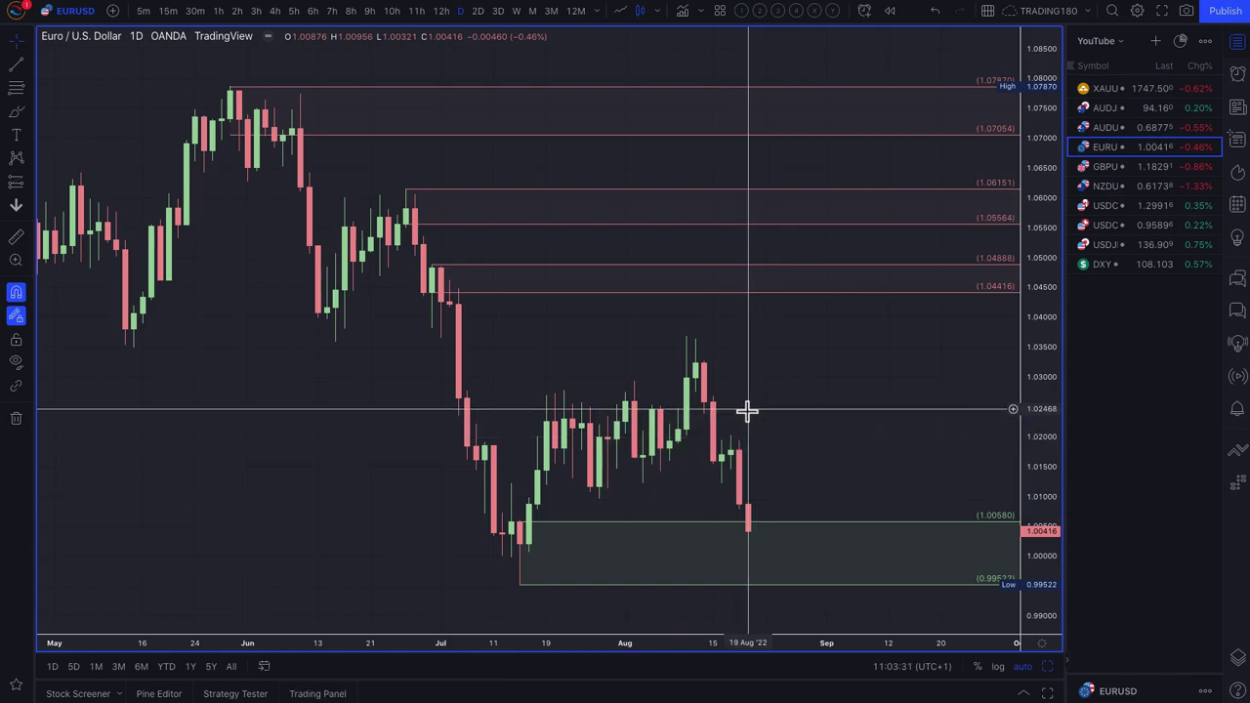
# Draw a EURUSD supply zone from 1.01709 to 1.02031 on the 17 August candle.
pyautogui.click(18, 114)
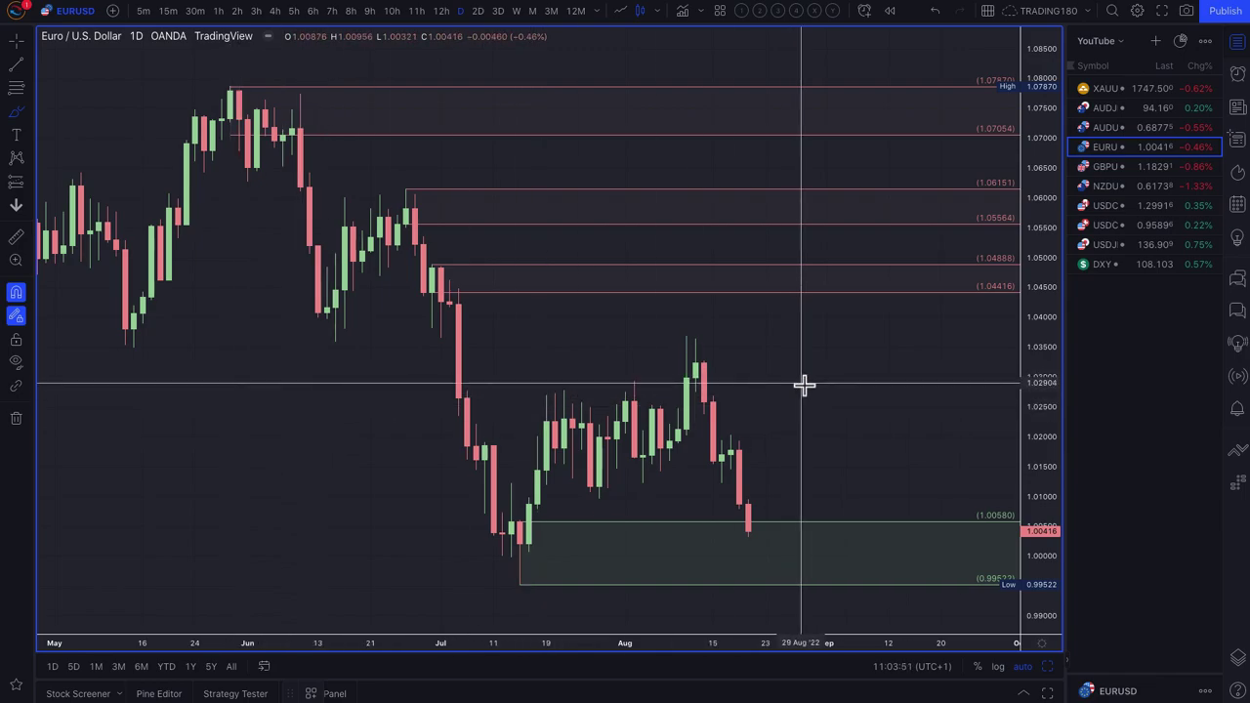
pyautogui.click(17, 89)
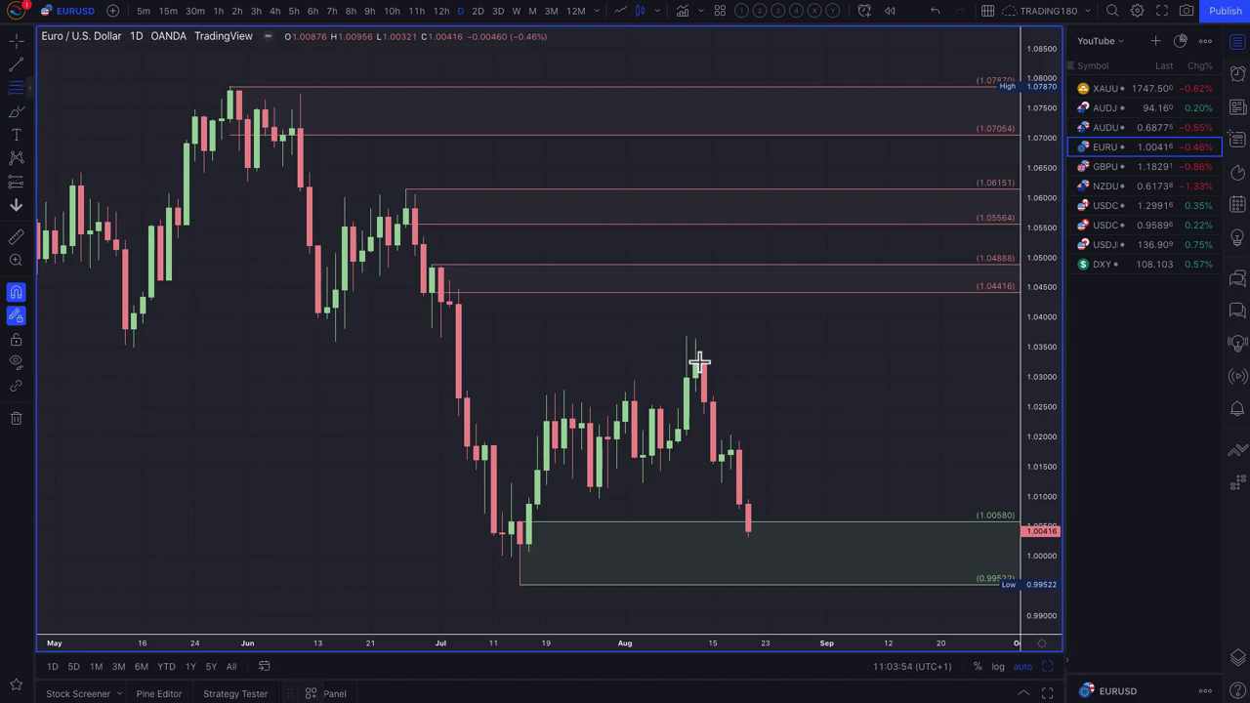
pyautogui.click(730, 454)
pyautogui.click(731, 435)
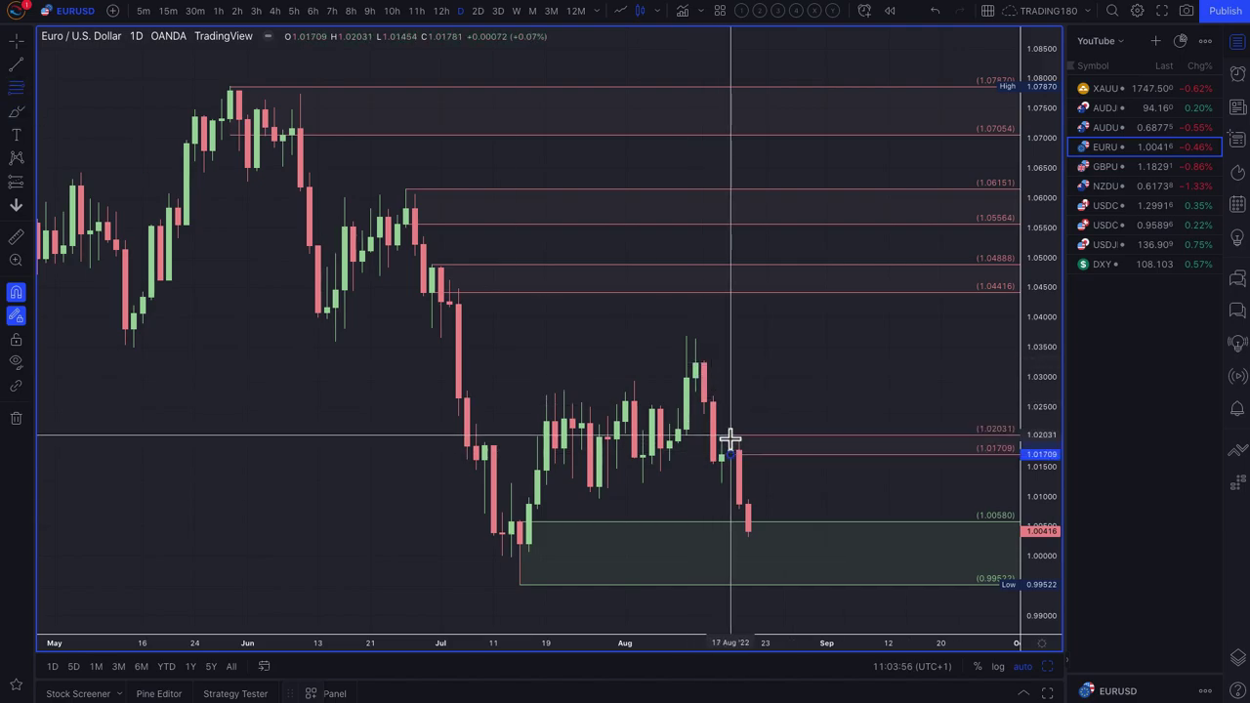
# Draw a EURUSD supply zone from 1.02996 on the mid-August high and adjust its upper edge to 1.03688.
pyautogui.click(695, 377)
pyautogui.click(695, 337)
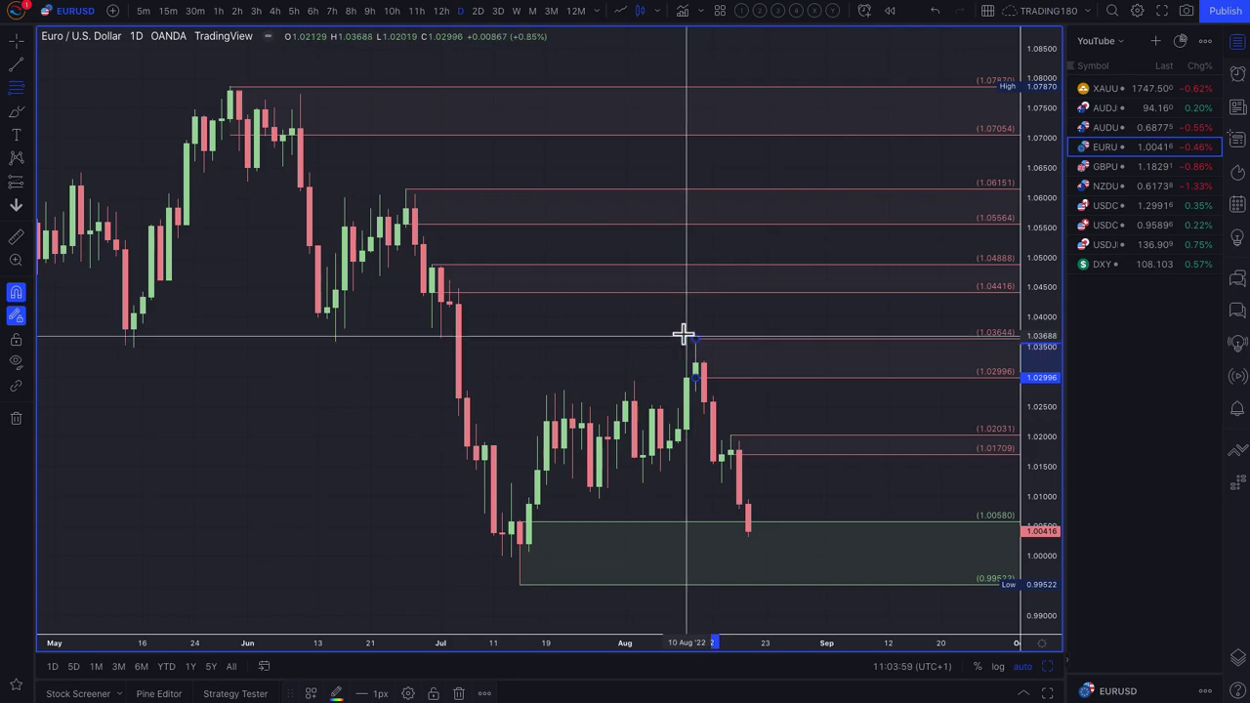
pyautogui.moveTo(699, 340); pyautogui.dragTo(694, 337)
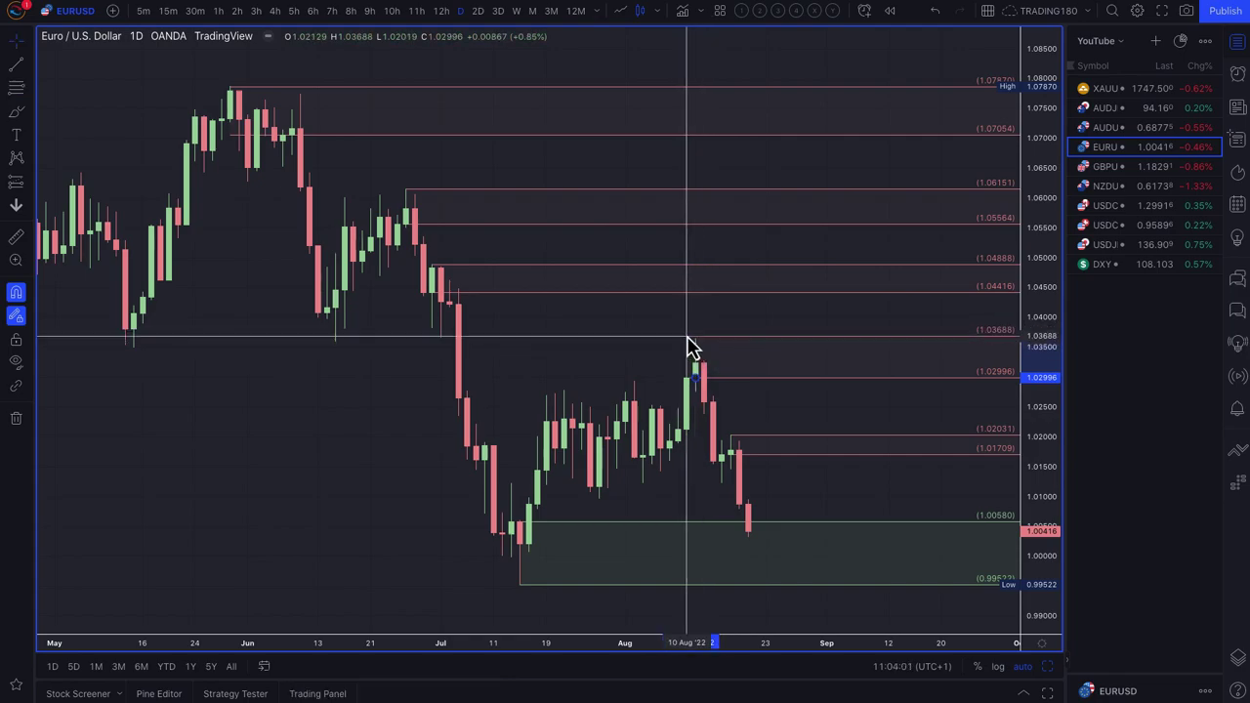
pyautogui.click(687, 336)
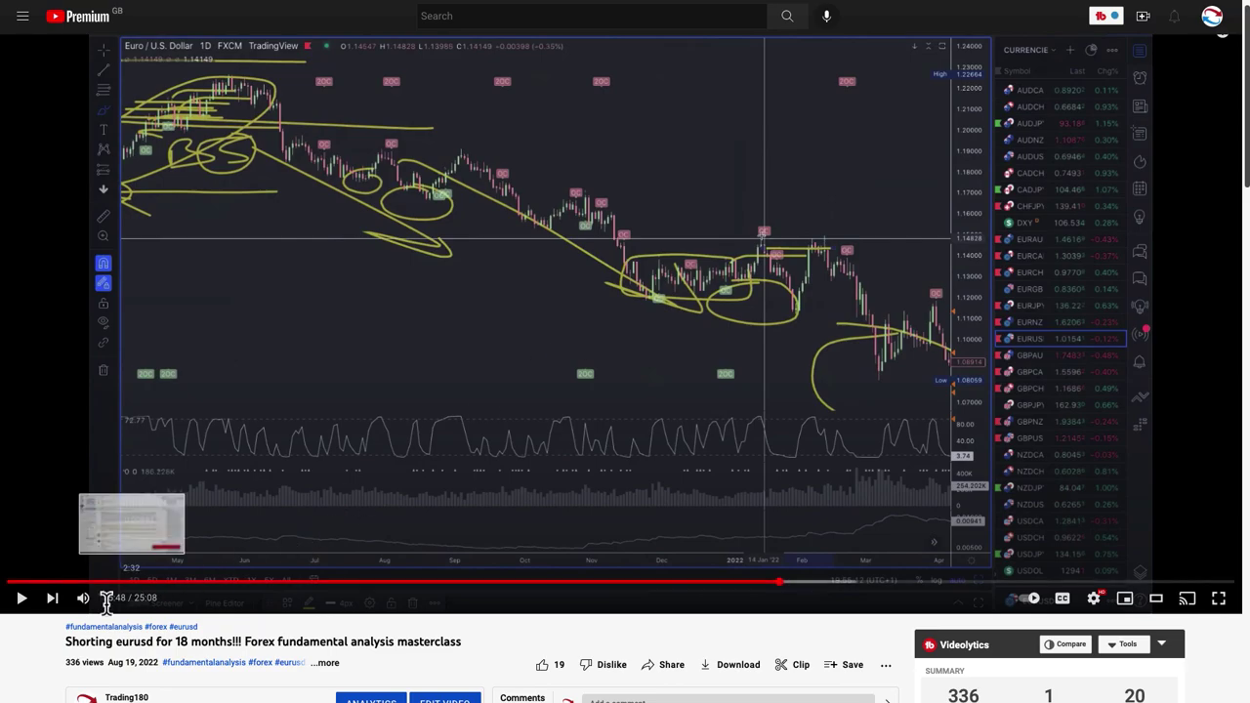
# Highlight the title of the YouTube masterclass on shorting EURUSD for 18 months, and return to the EURUSD chart.
pyautogui.moveTo(66, 640); pyautogui.dragTo(469, 658)
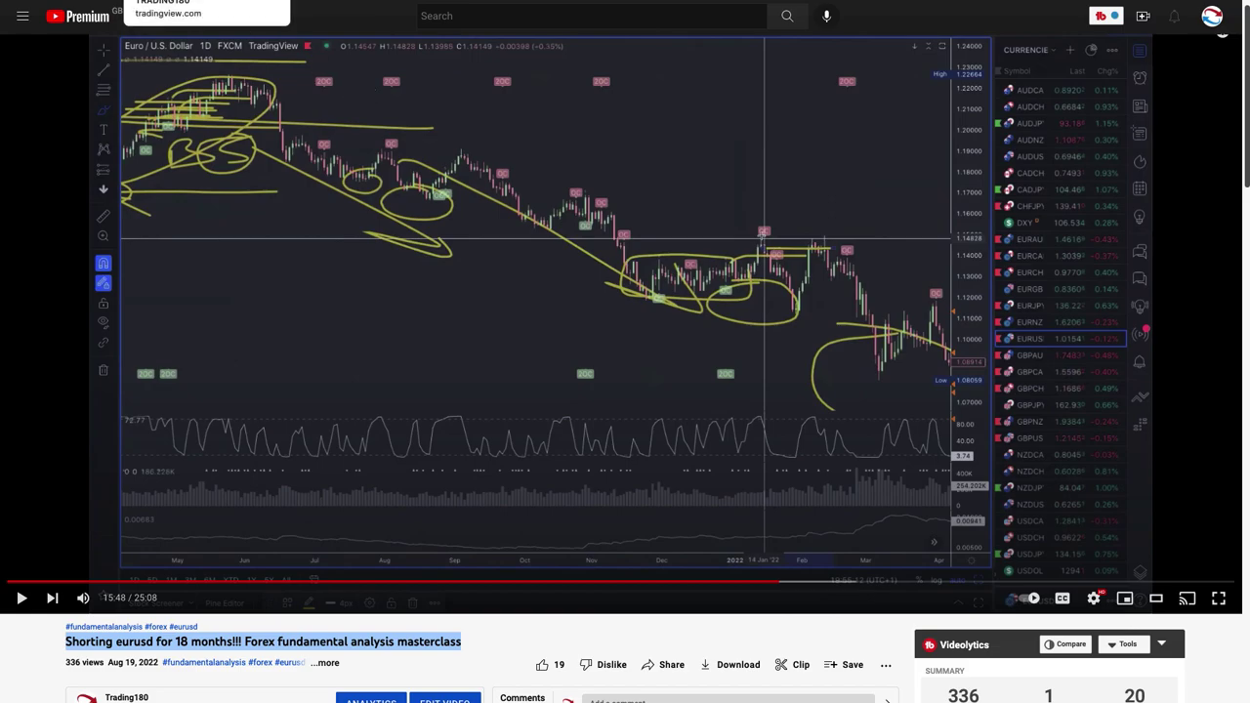
pyautogui.click(185, 2)
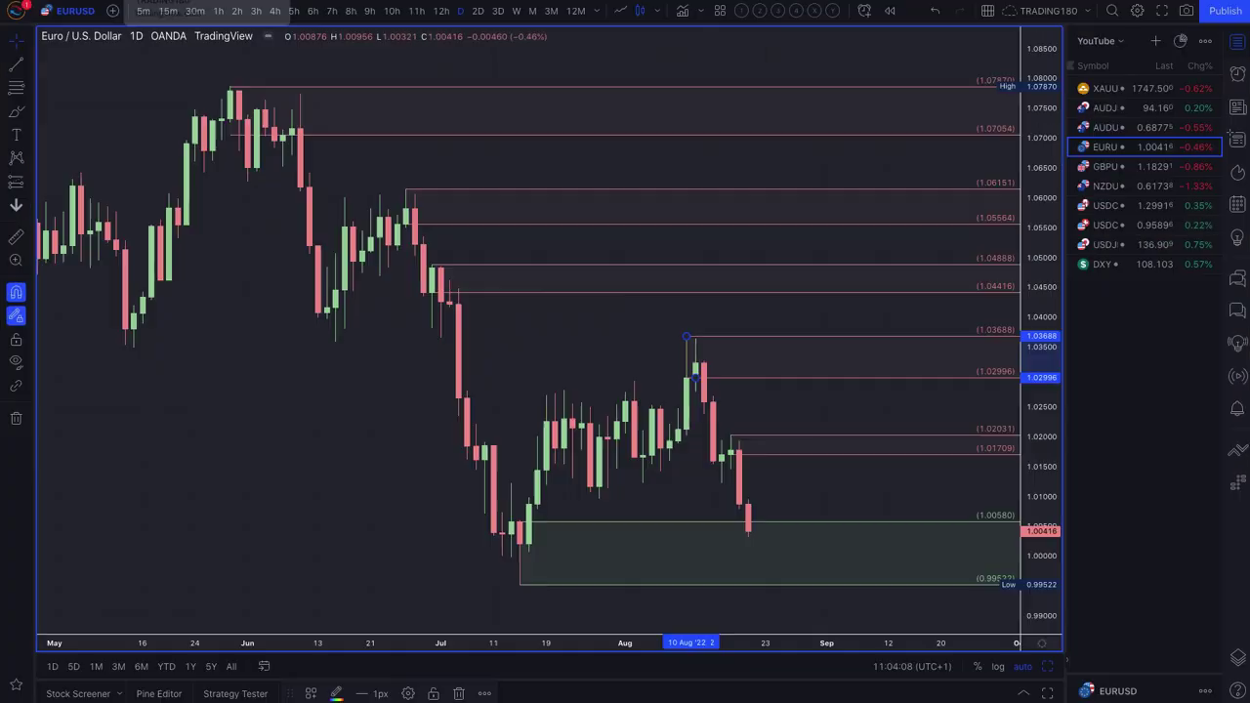
# Switch to Bloomberg's Euro-Zone Economy article and highlight its summary points on second-quarter GDP and the likelihood of recession.
pyautogui.click(15, 112)
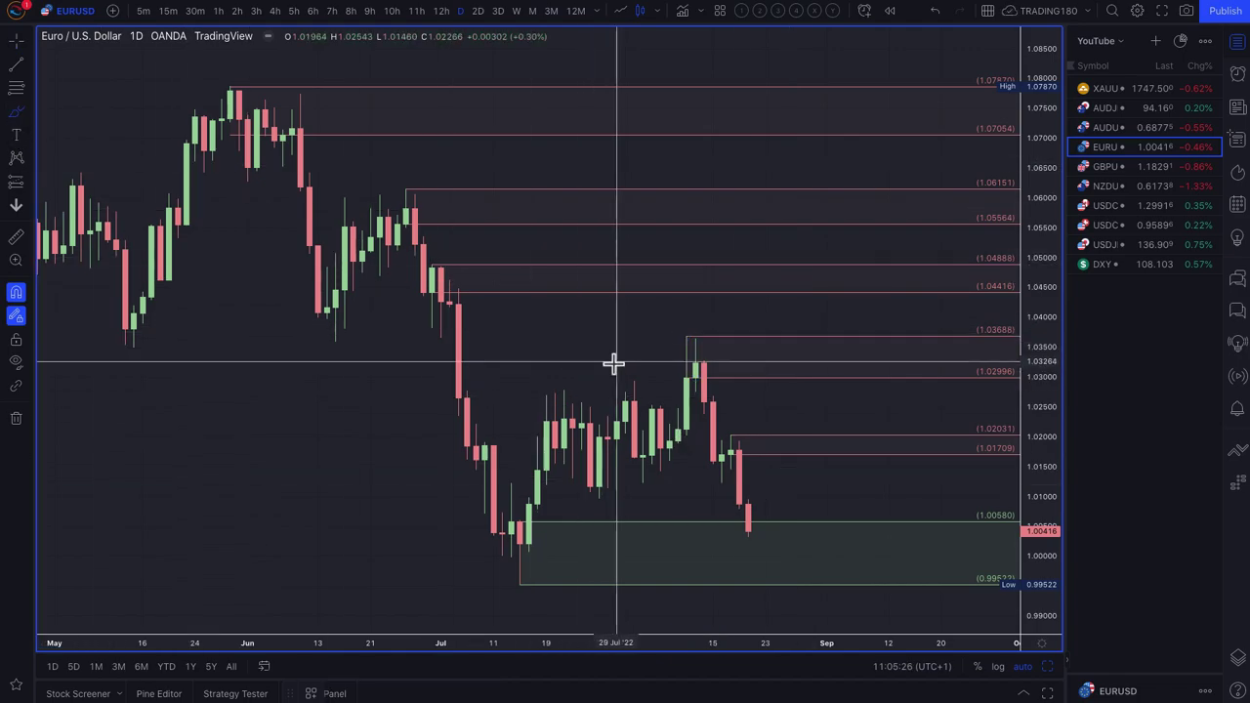
pyautogui.click(693, 371)
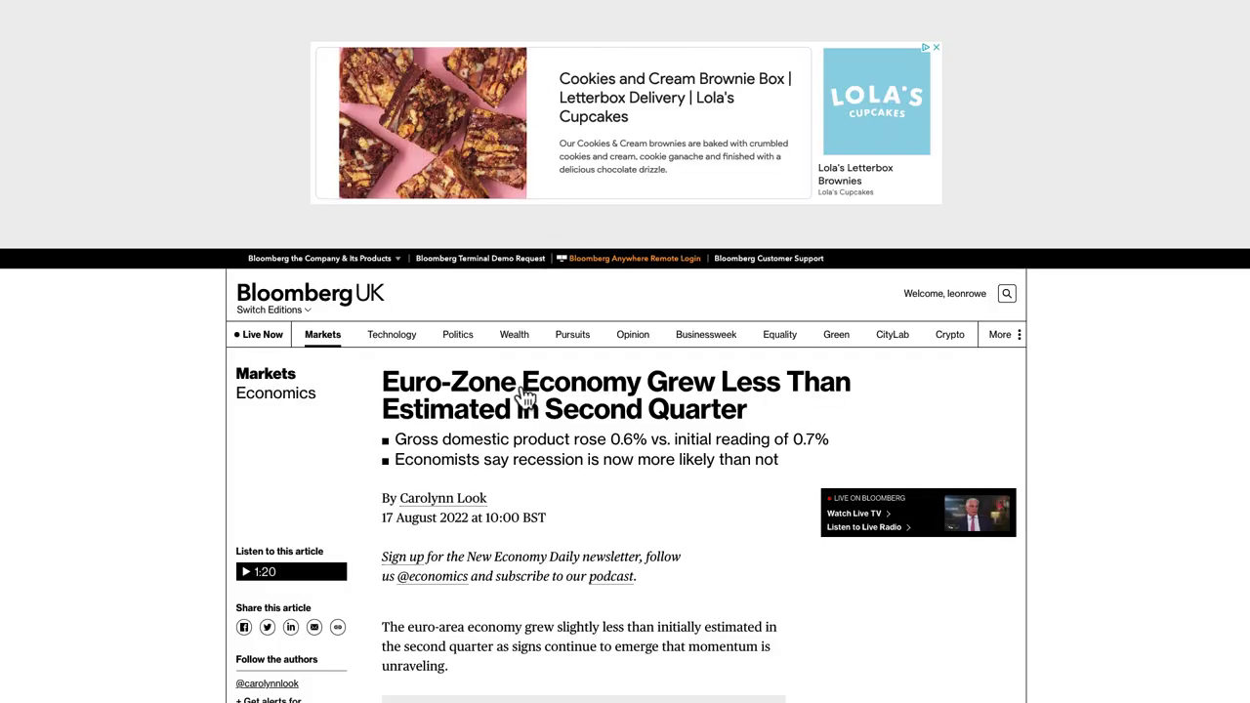
pyautogui.scroll(-3, 500, 451)
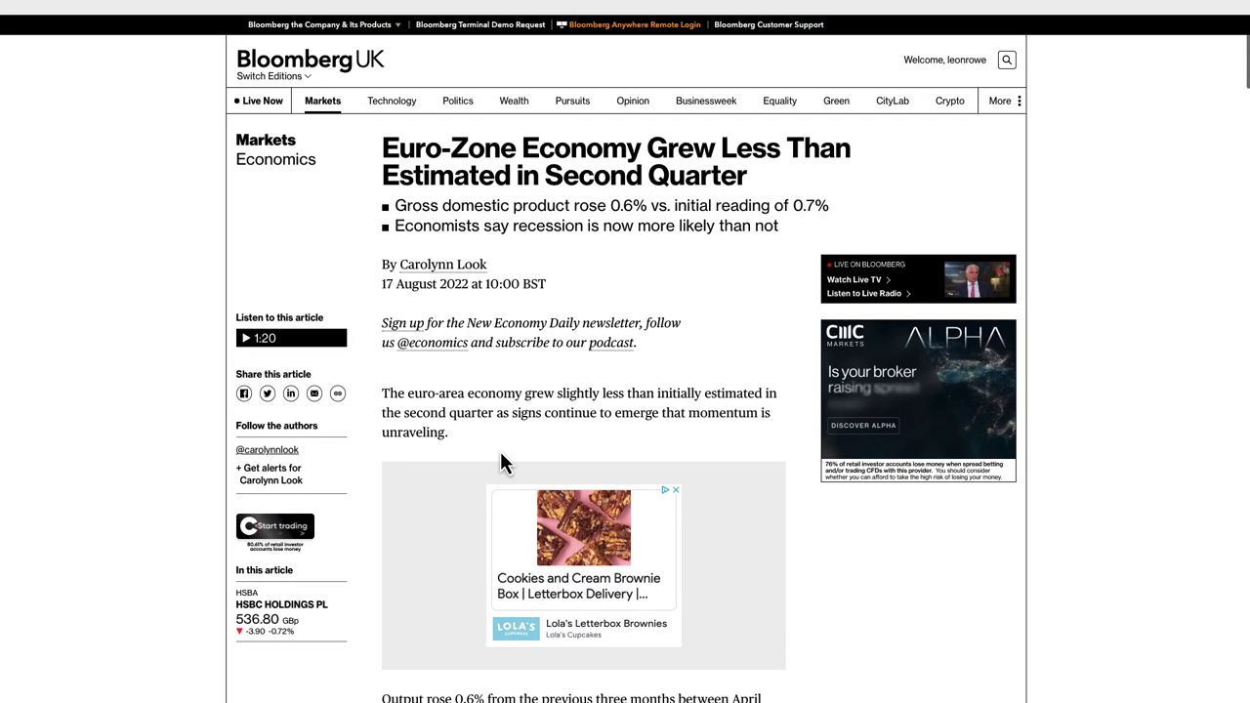
pyautogui.moveTo(537, 206); pyautogui.dragTo(768, 251)
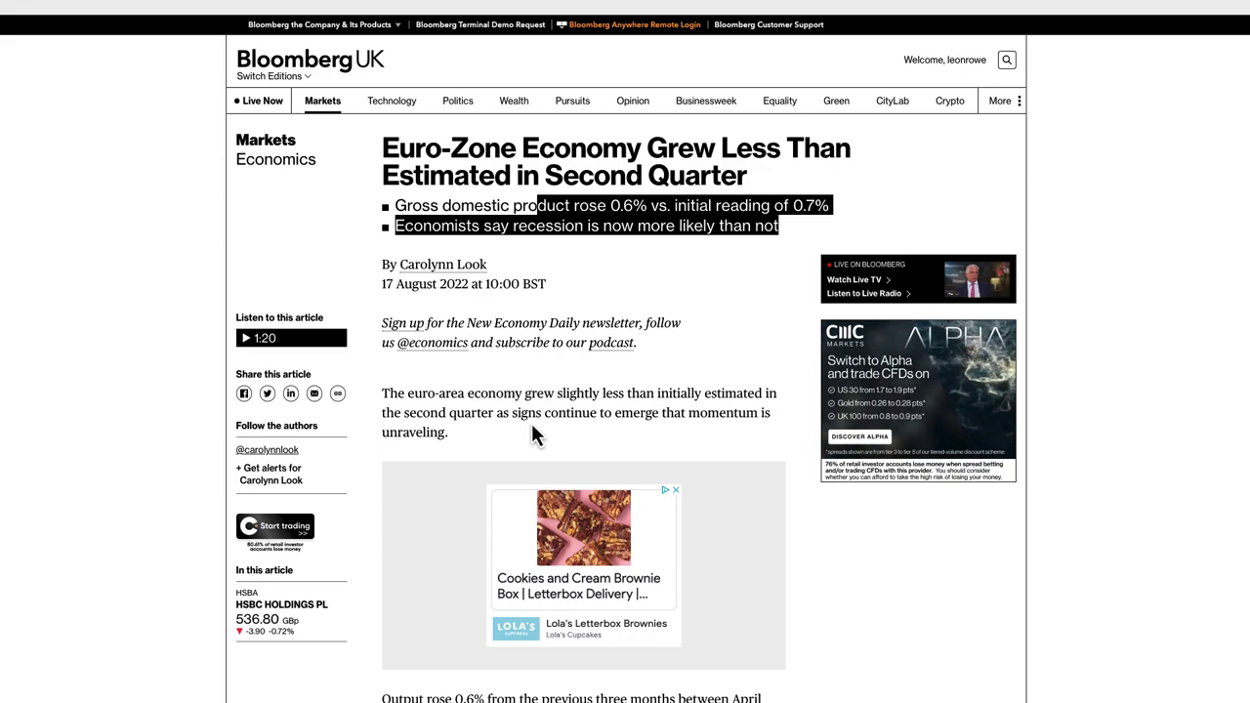
pyautogui.scroll(-1, 532, 428)
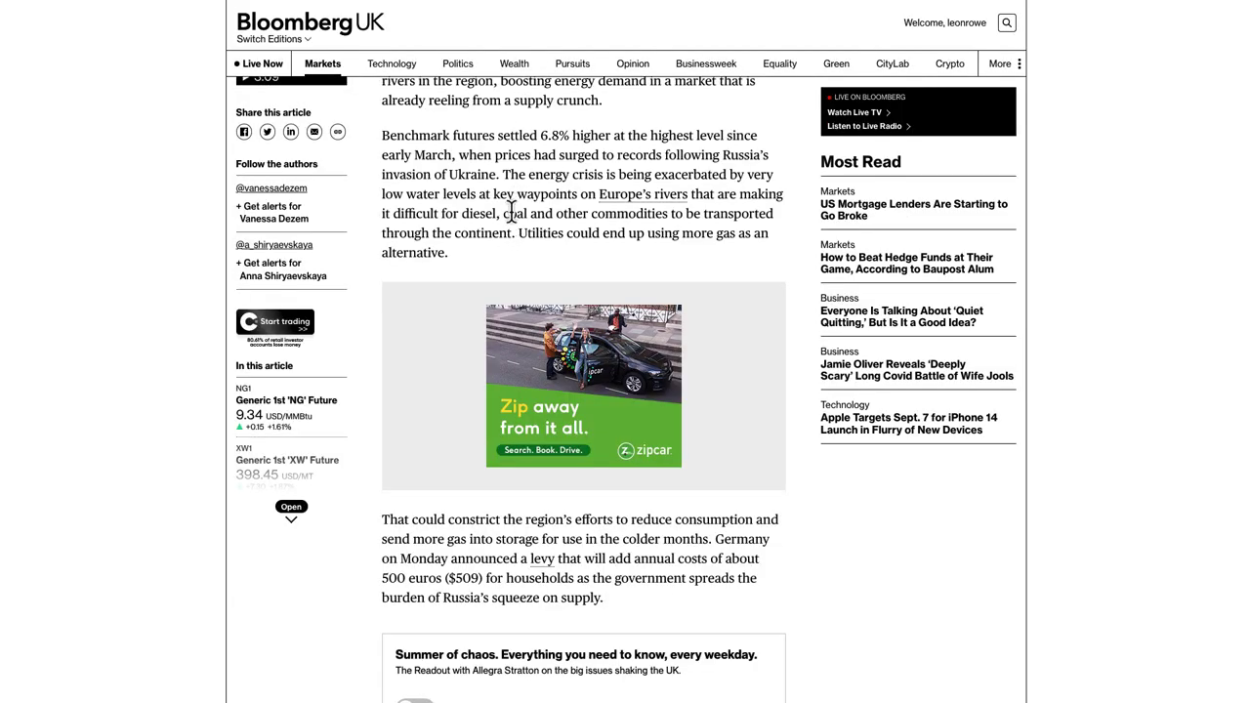
# Highlight the headline and both summary points of Bloomberg's article on European gas surging as heat and drying rivers drive demand.
pyautogui.scroll(8, 510, 213)
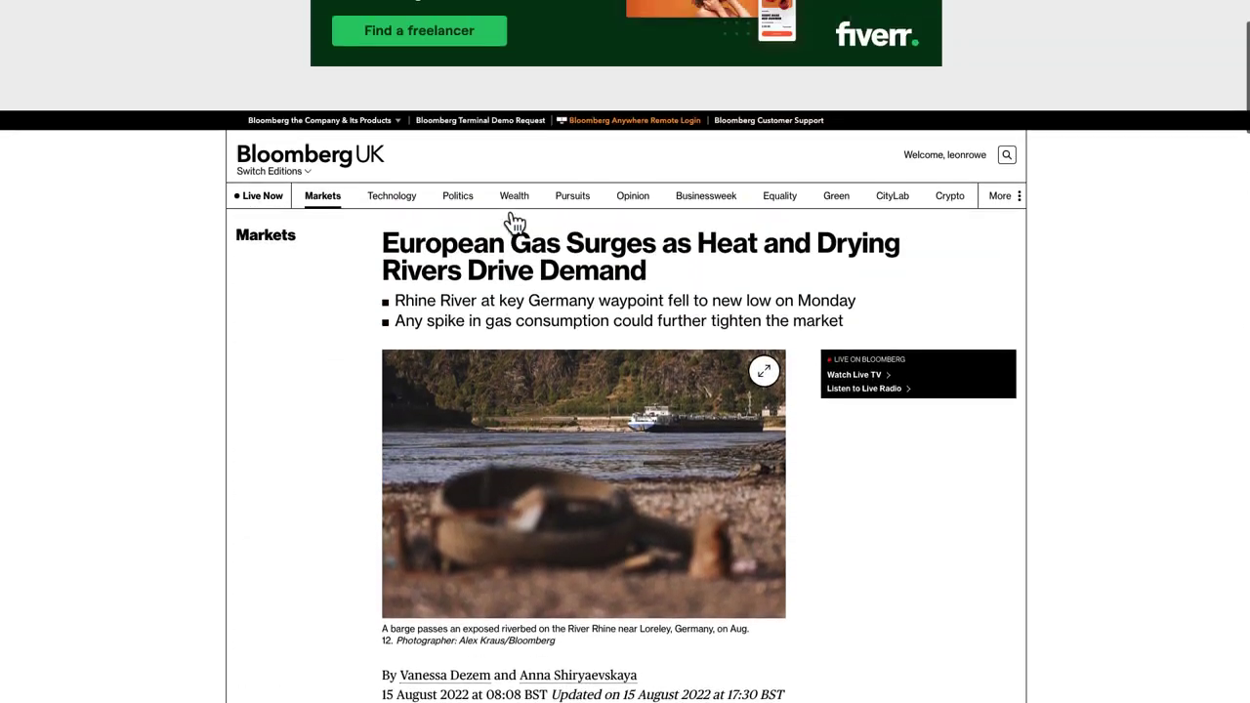
pyautogui.scroll(-1, 438, 533)
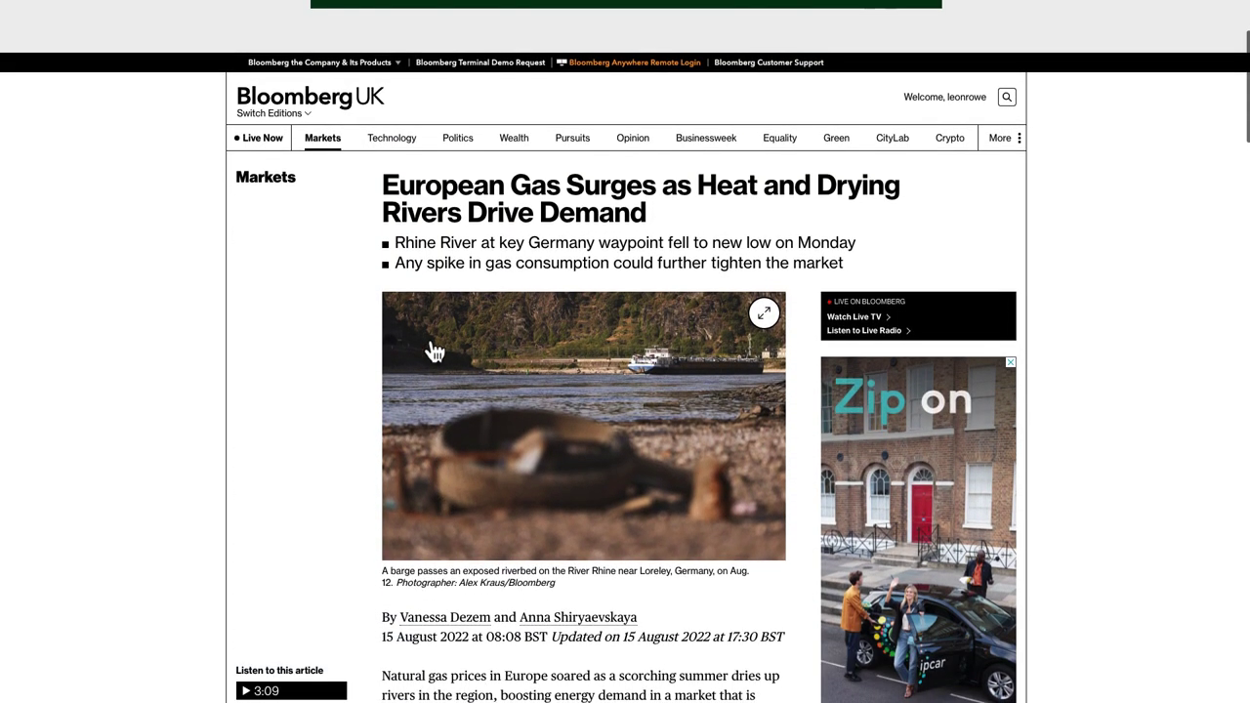
pyautogui.moveTo(510, 185); pyautogui.dragTo(663, 217)
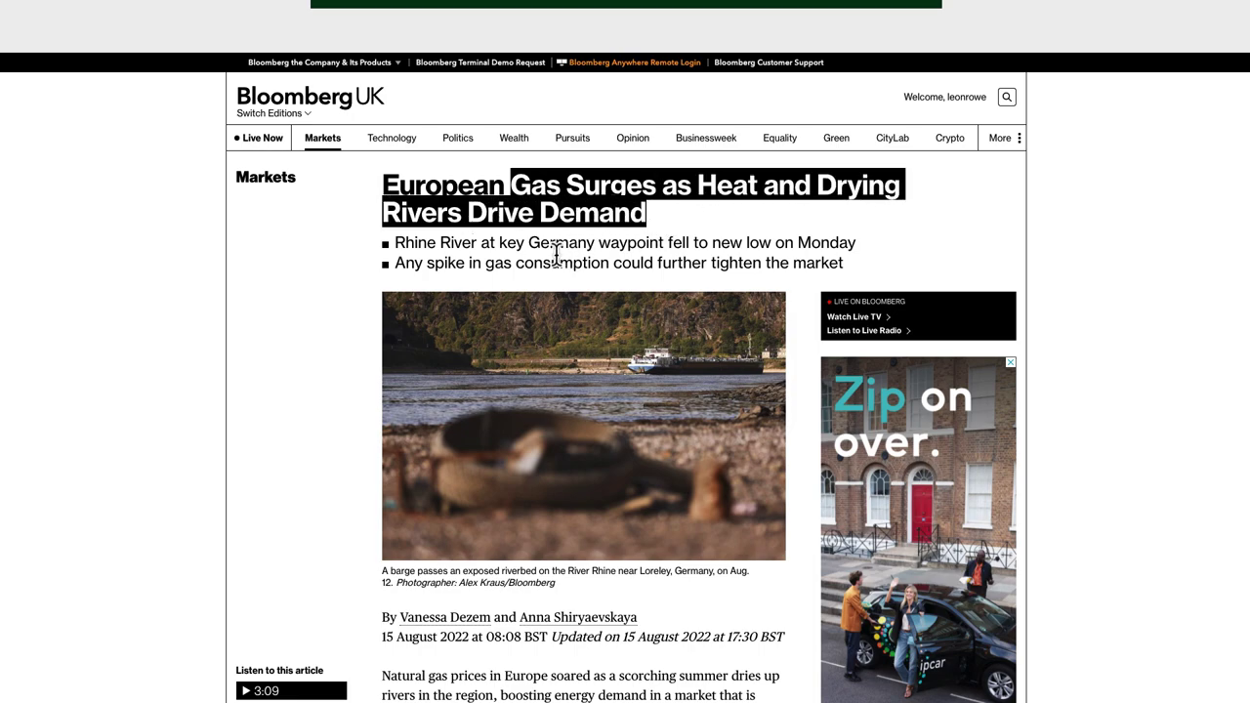
pyautogui.moveTo(406, 242); pyautogui.dragTo(859, 252)
pyautogui.moveTo(430, 266); pyautogui.dragTo(853, 279)
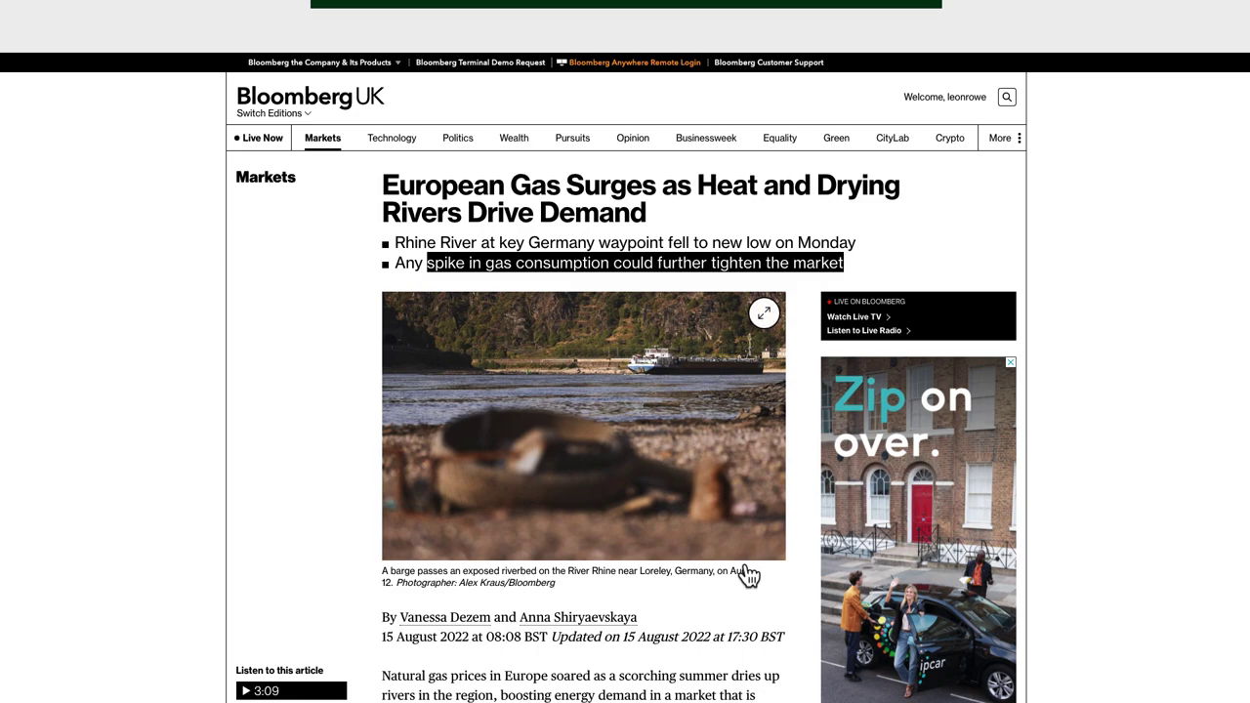
# Highlight the gas article's passage on Germany's reliance on the river to transport coal and cuts in Russian gas flows.
pyautogui.scroll(-6, 748, 572)
pyautogui.scroll(-3, 745, 564)
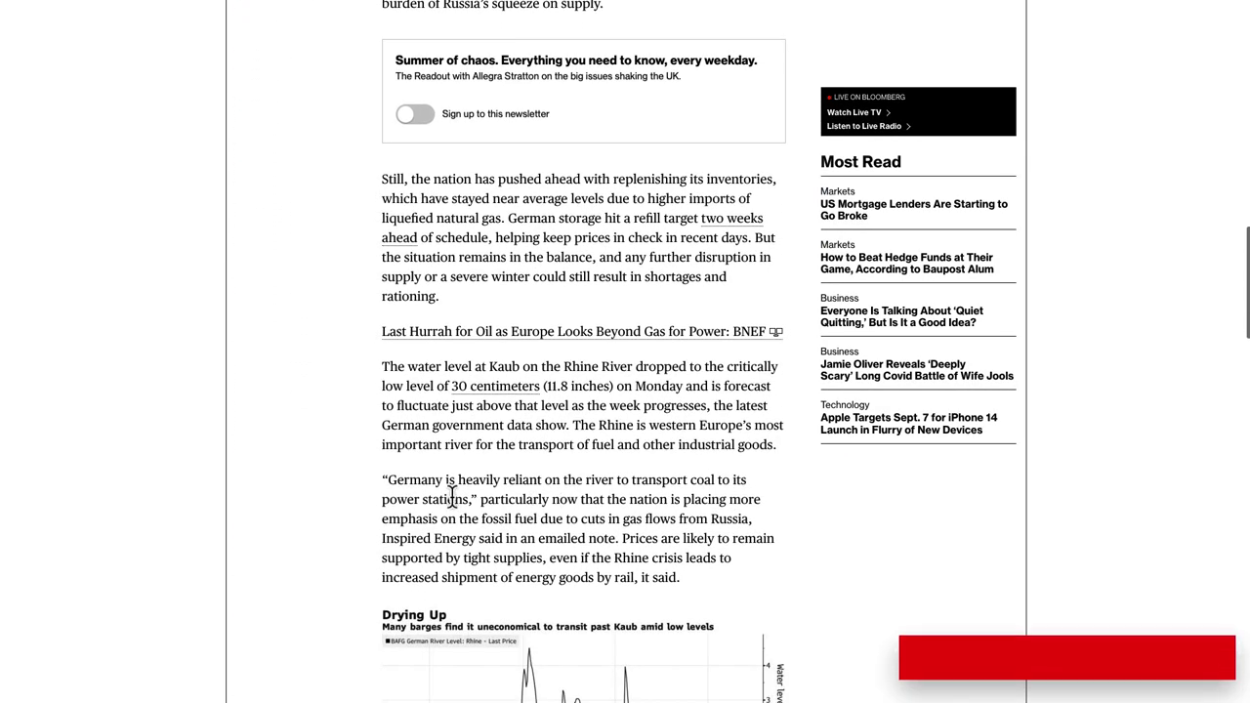
pyautogui.moveTo(381, 479); pyautogui.dragTo(462, 481)
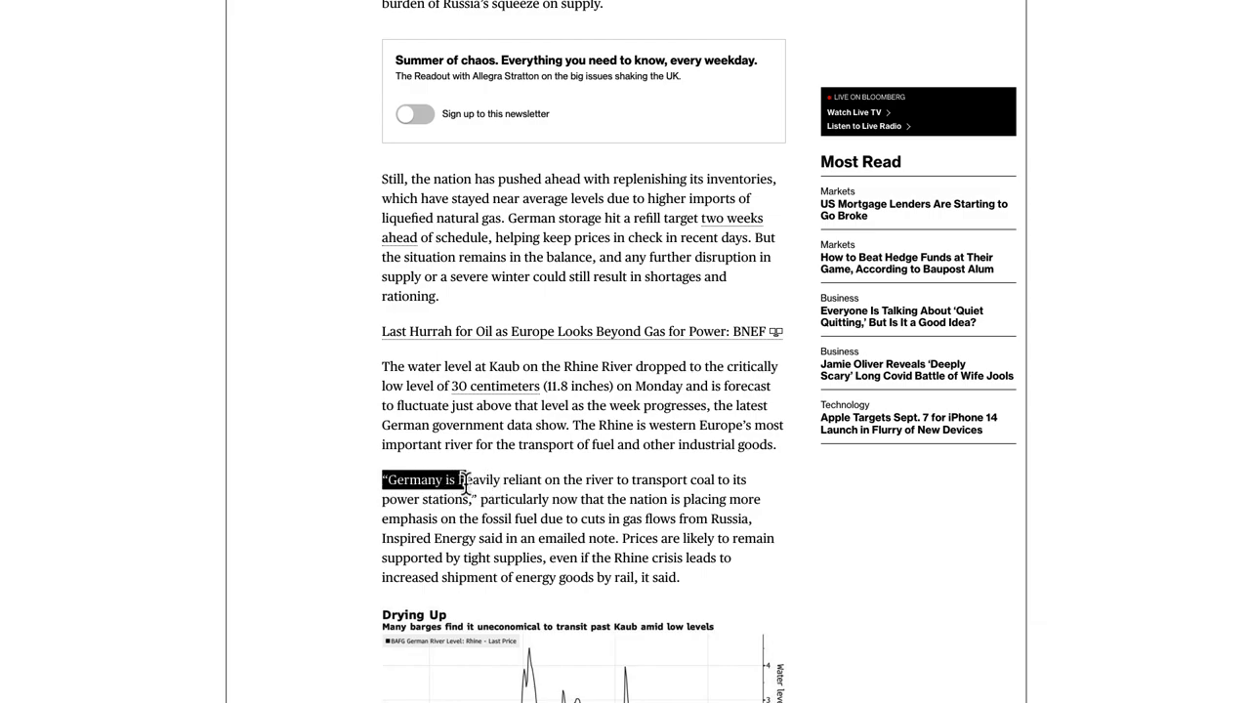
pyautogui.moveTo(463, 483); pyautogui.dragTo(569, 524)
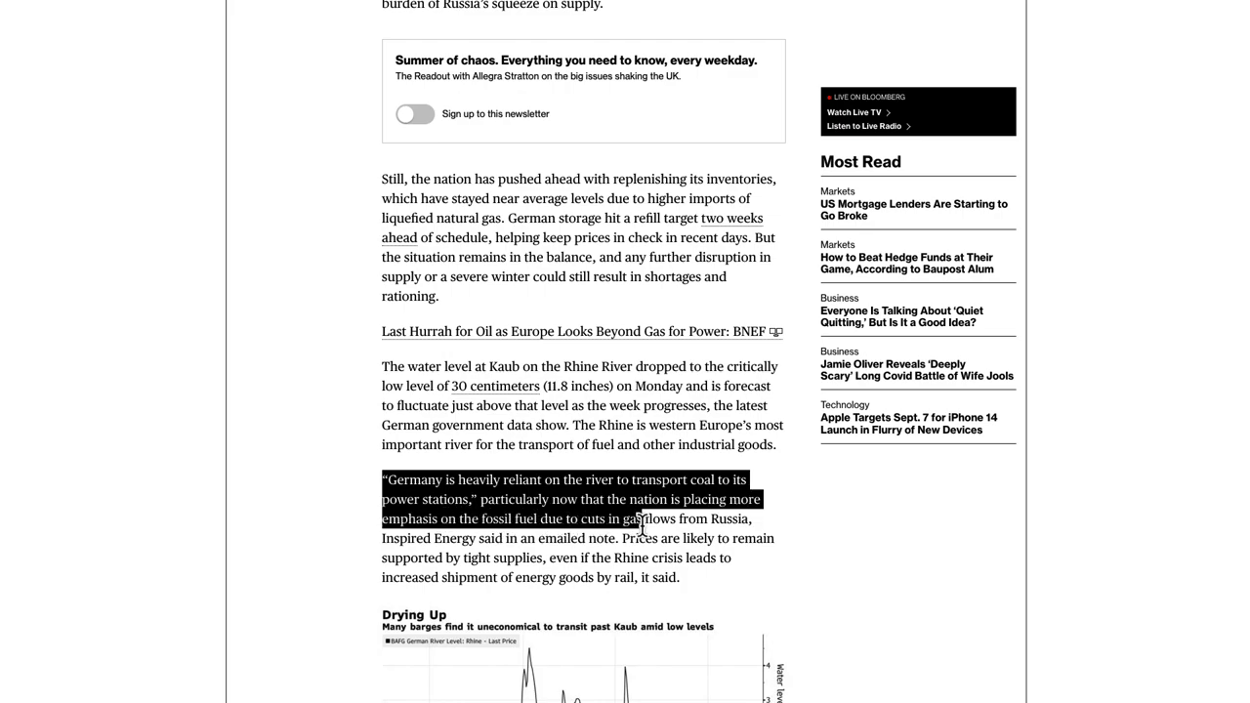
pyautogui.moveTo(707, 527); pyautogui.dragTo(450, 545)
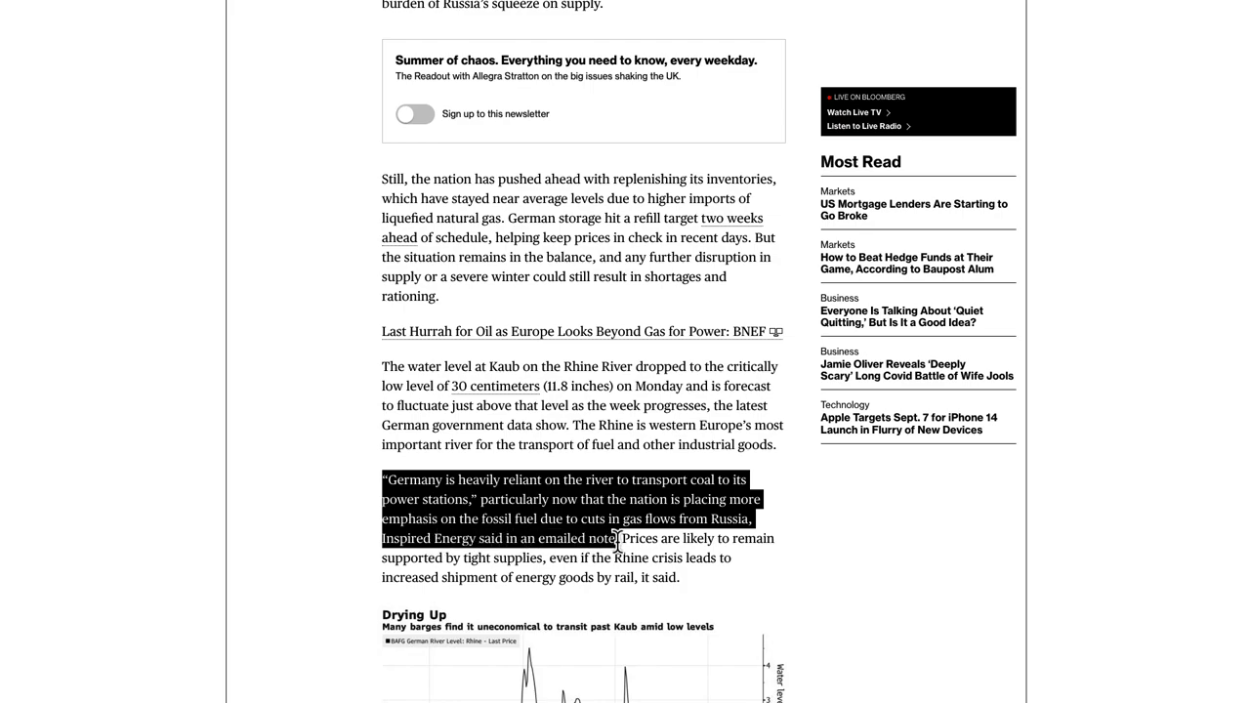
pyautogui.scroll(7, 688, 494)
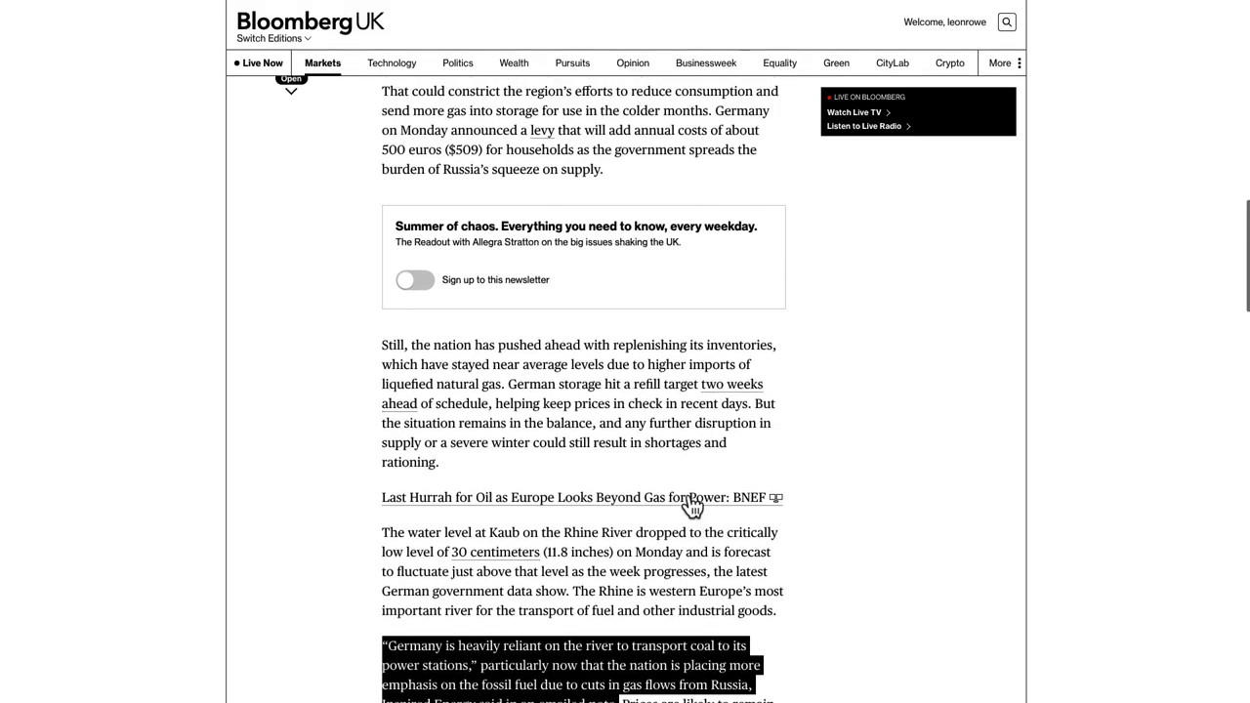
pyautogui.scroll(5, 688, 507)
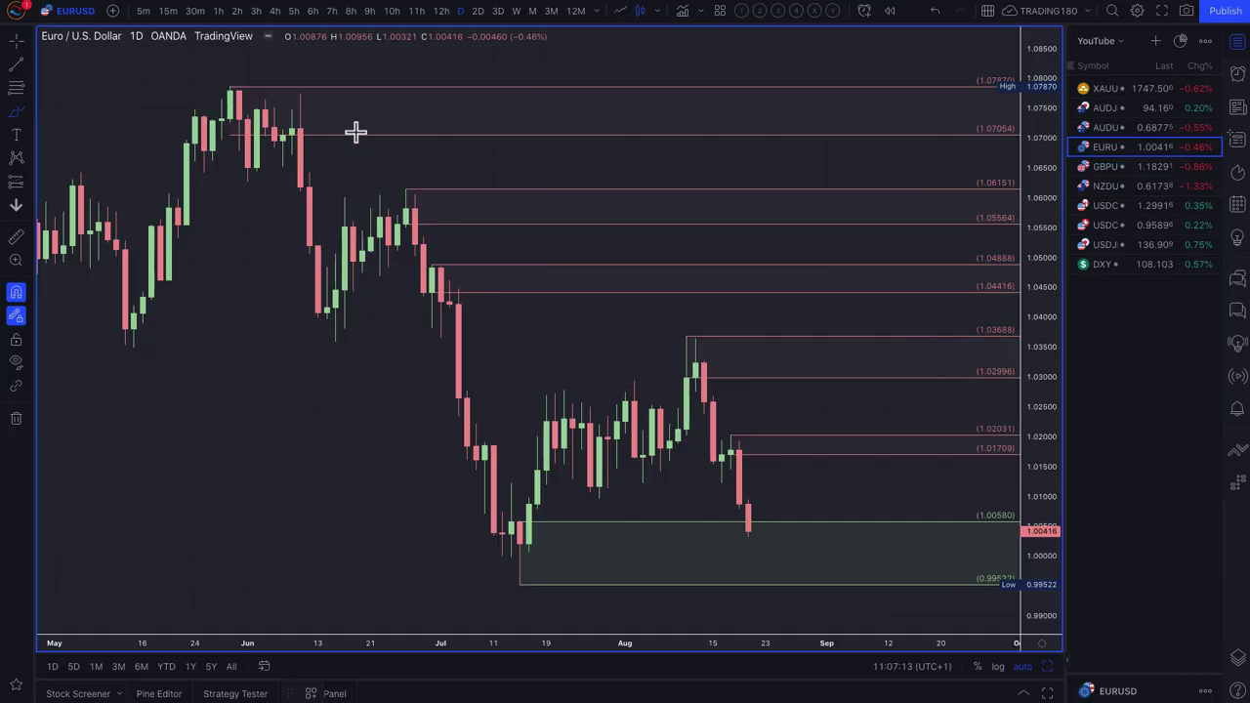
# Brush a downtrend arrow on the EURUSD chart from early 2022 into the July low, and undo it.
pyautogui.click(23, 115)
pyautogui.click(74, 118)
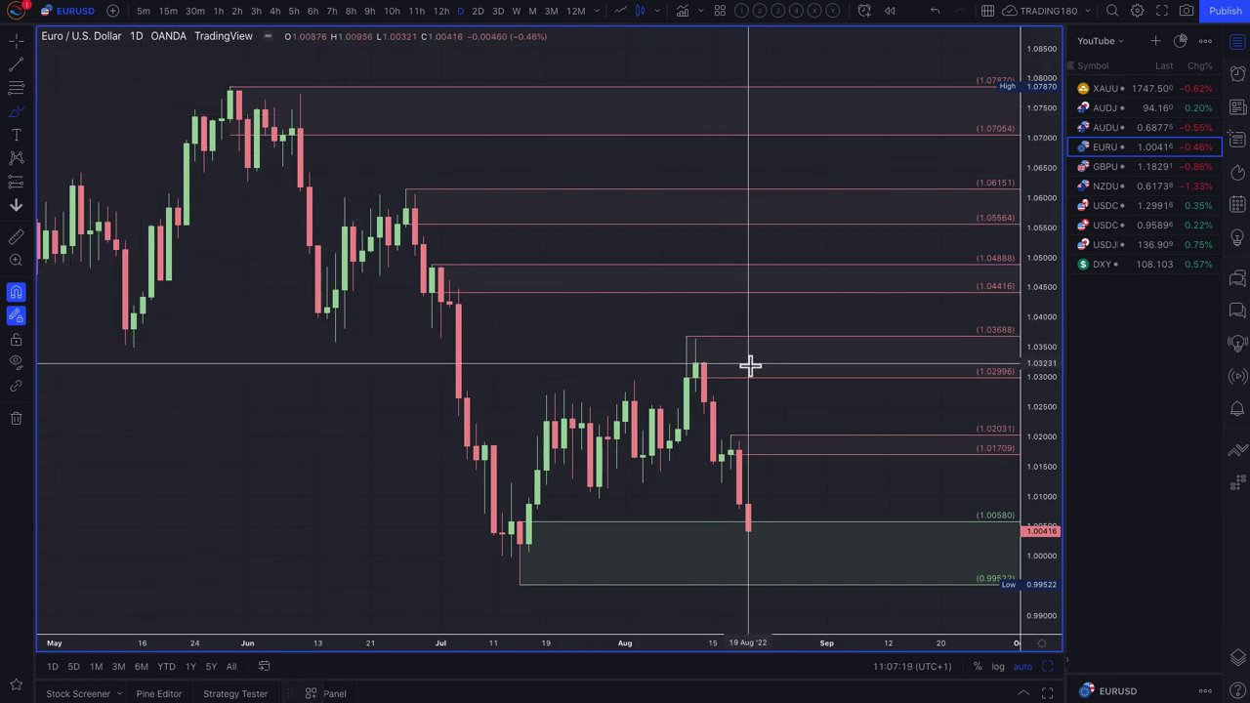
pyautogui.scroll(-5, 528, 293)
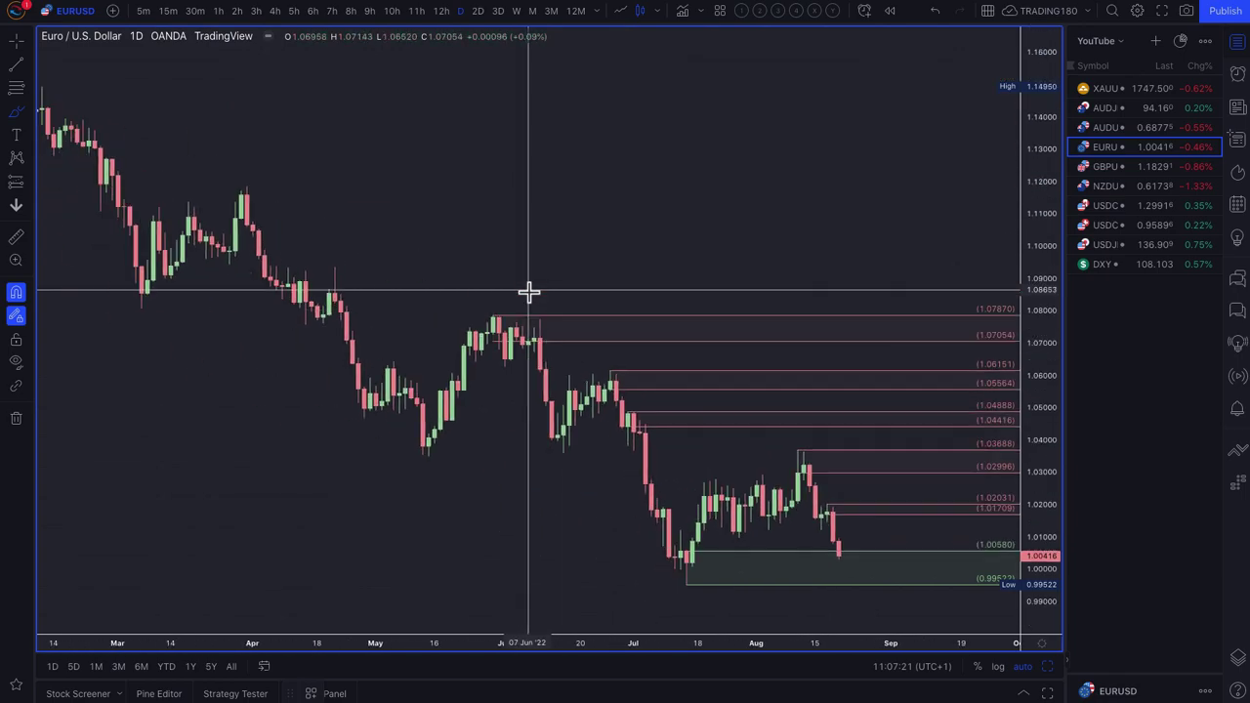
pyautogui.moveTo(302, 151); pyautogui.dragTo(820, 554)
pyautogui.moveTo(732, 509)
pyautogui.mouseDown()
pyautogui.moveTo(812, 491)
pyautogui.moveTo(816, 467)
pyautogui.mouseUp()
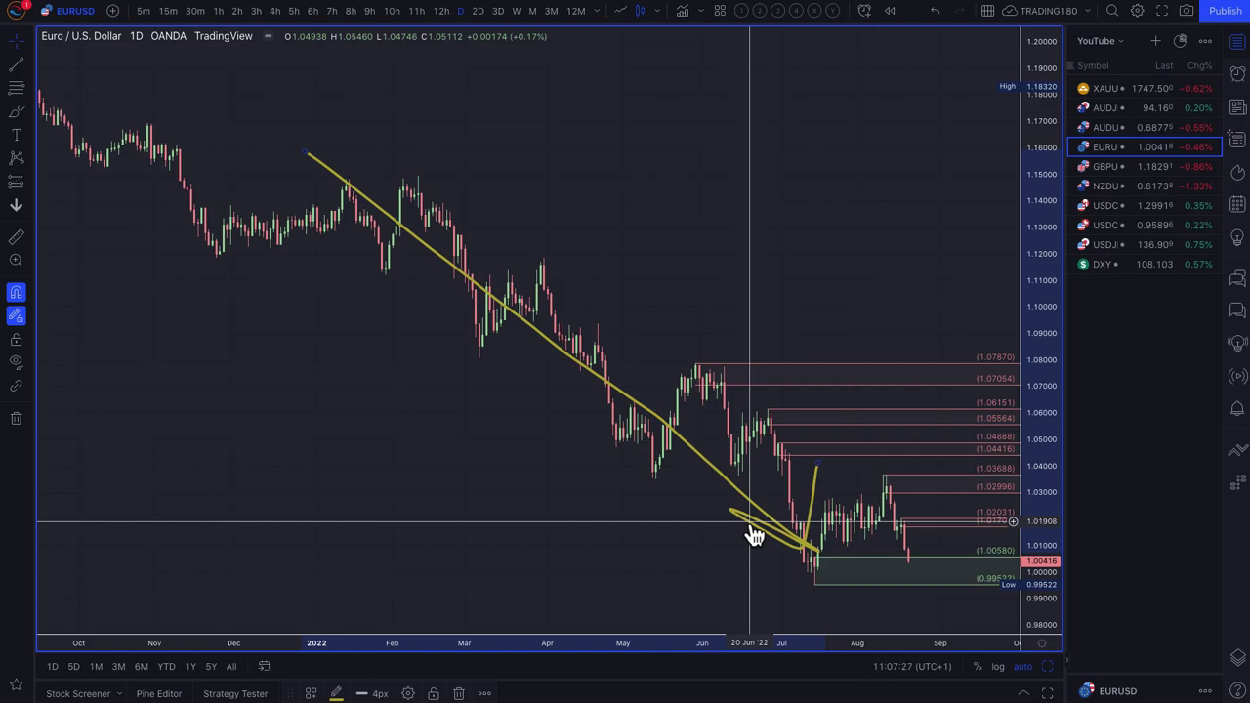
pyautogui.hotkey('ctrl', 'z')
pyautogui.hotkey('ctrl', 'z')
# Circle the EURUSD demand zone between 0.99522 and 1.00580 beneath the latest candle and brush an upward arrow out of it.
pyautogui.scroll(8, 750, 525)
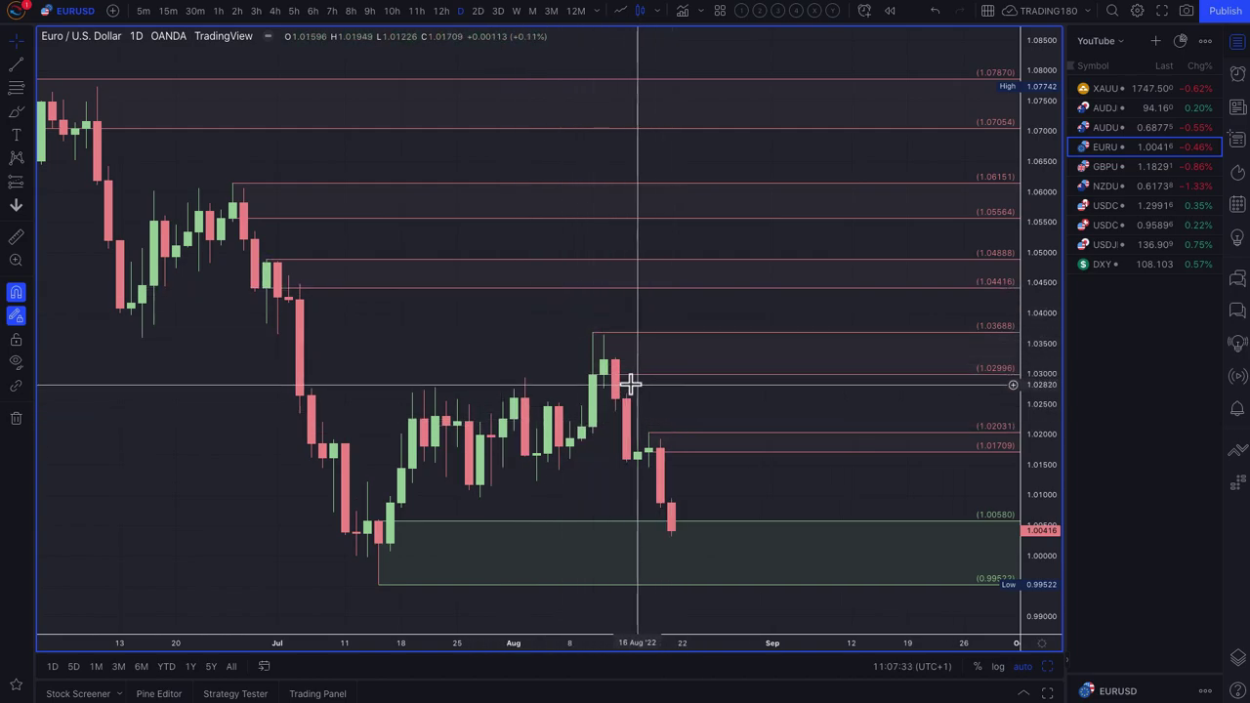
pyautogui.click(16, 111)
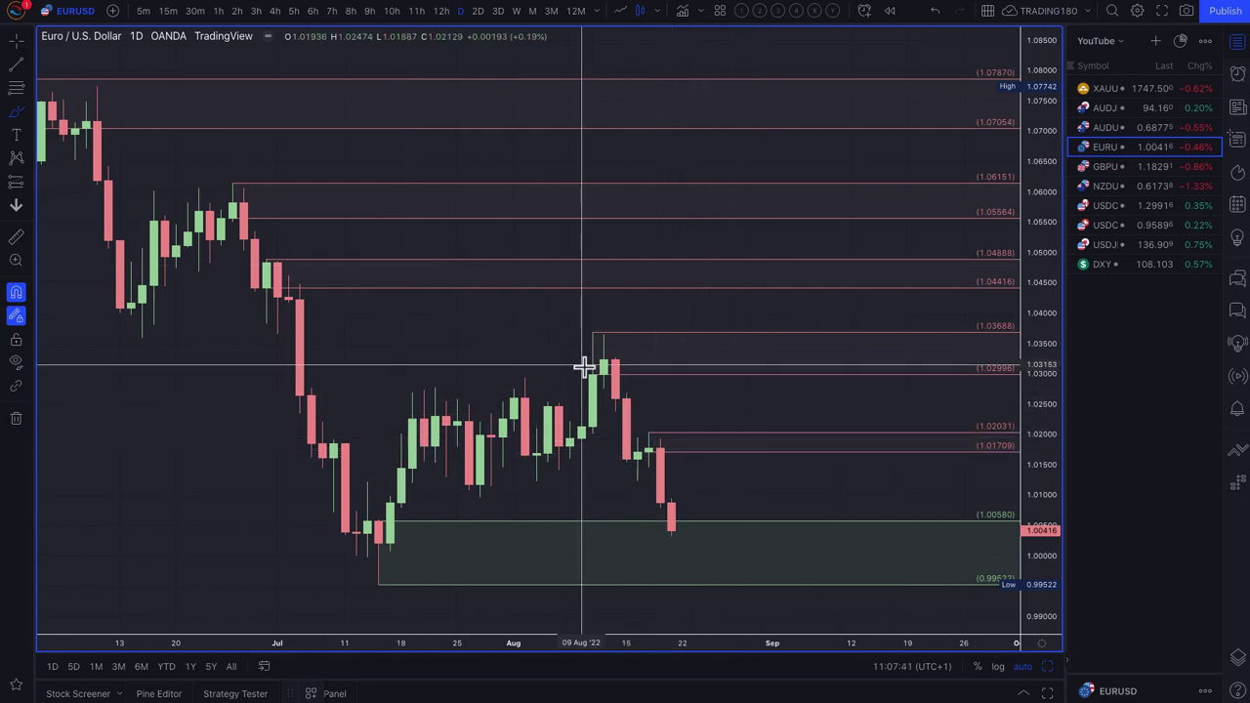
pyautogui.scroll(-3, 628, 443)
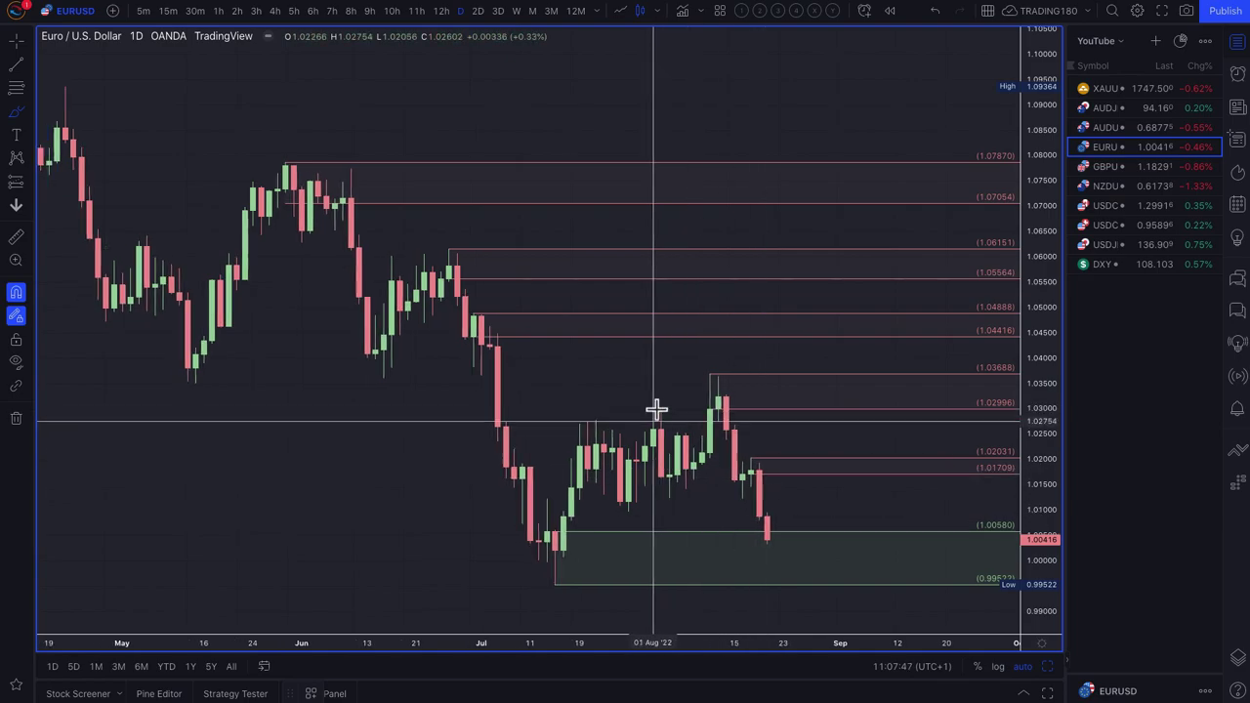
pyautogui.scroll(-3, 655, 410)
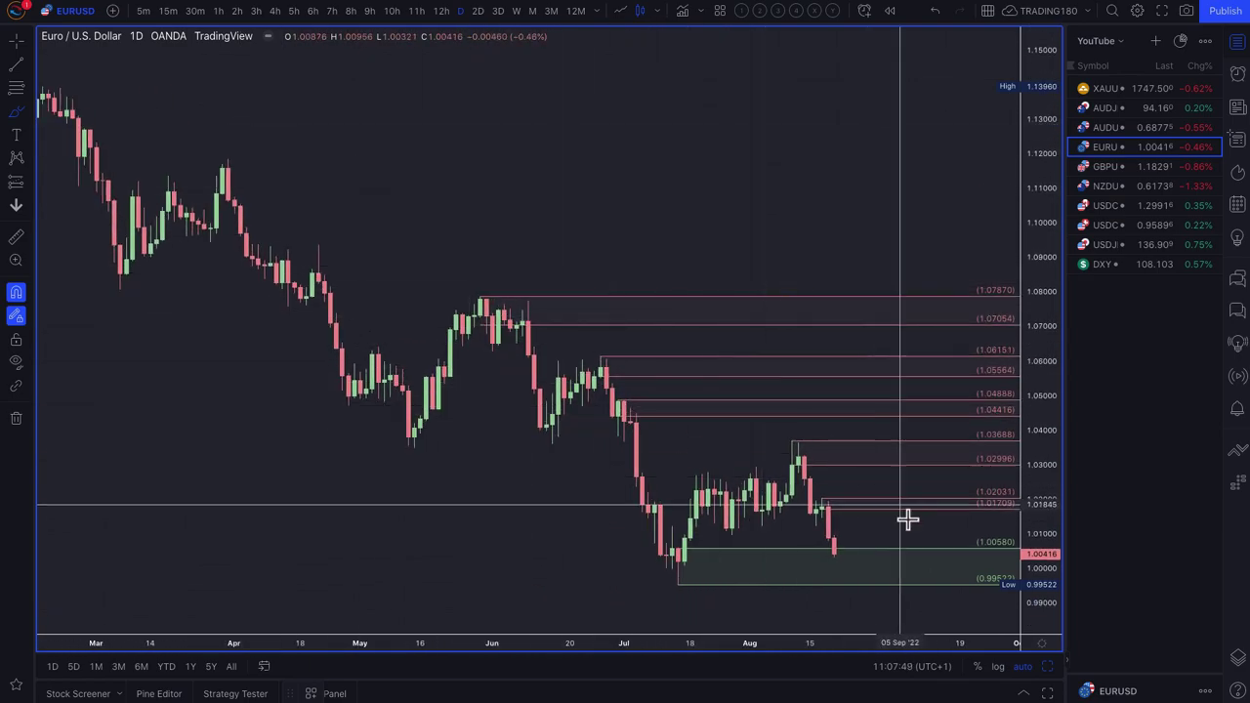
pyautogui.scroll(3, 907, 517)
pyautogui.scroll(1, 906, 517)
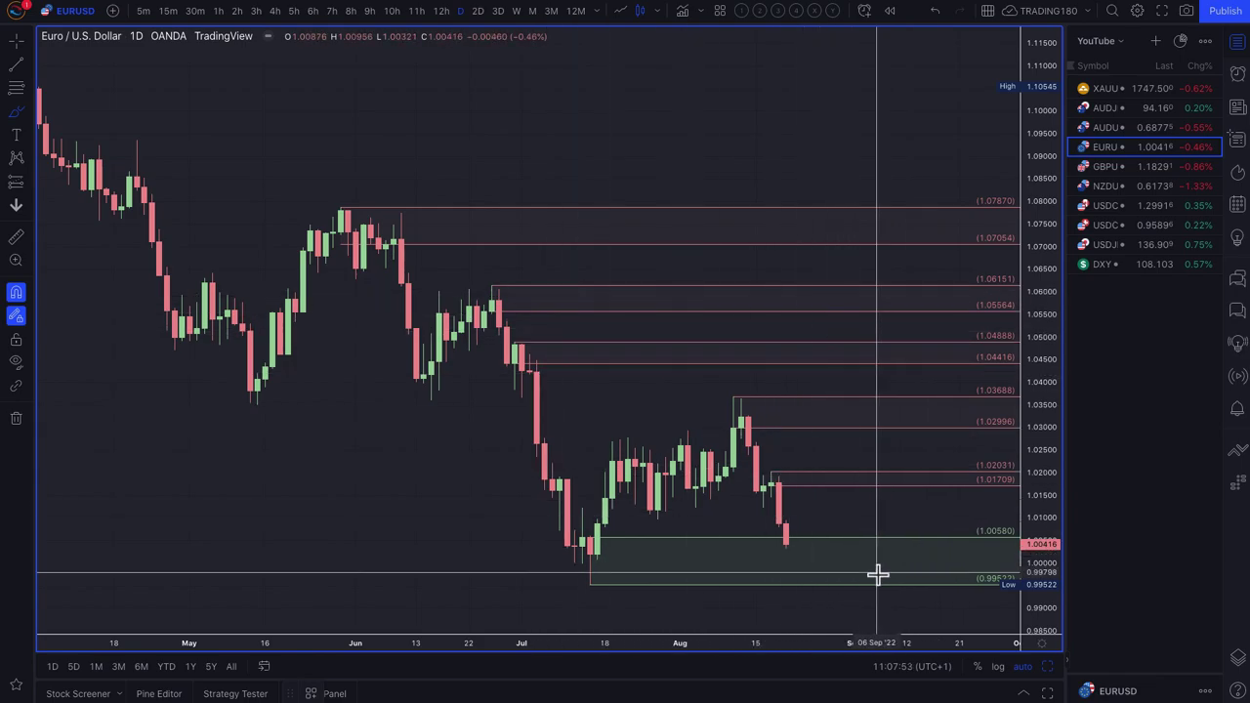
pyautogui.scroll(-3, 838, 556)
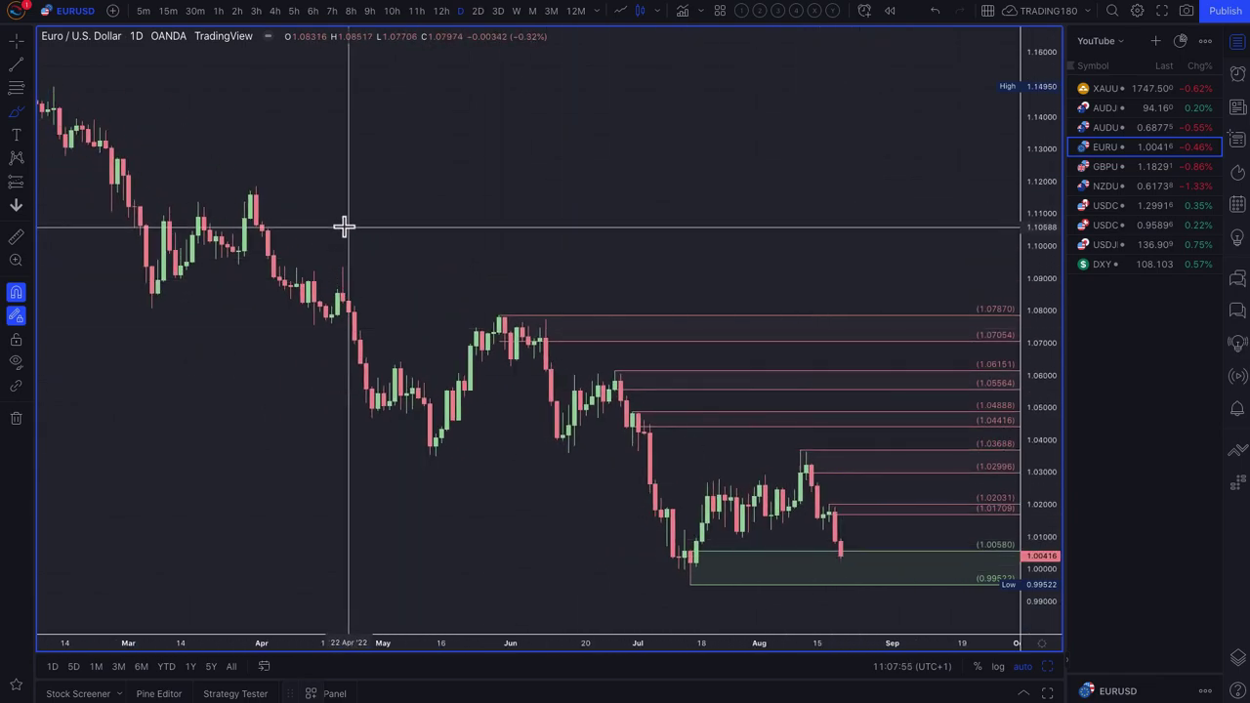
pyautogui.scroll(3, 795, 547)
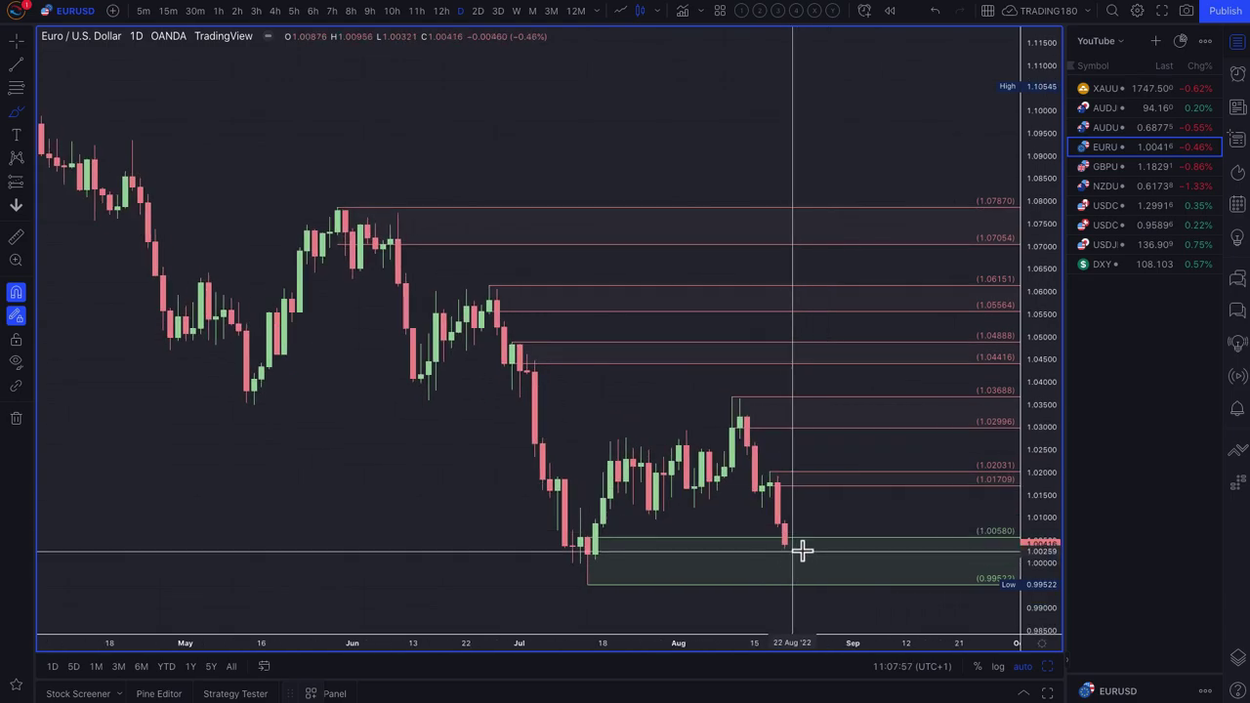
pyautogui.moveTo(792, 547); pyautogui.dragTo(826, 586)
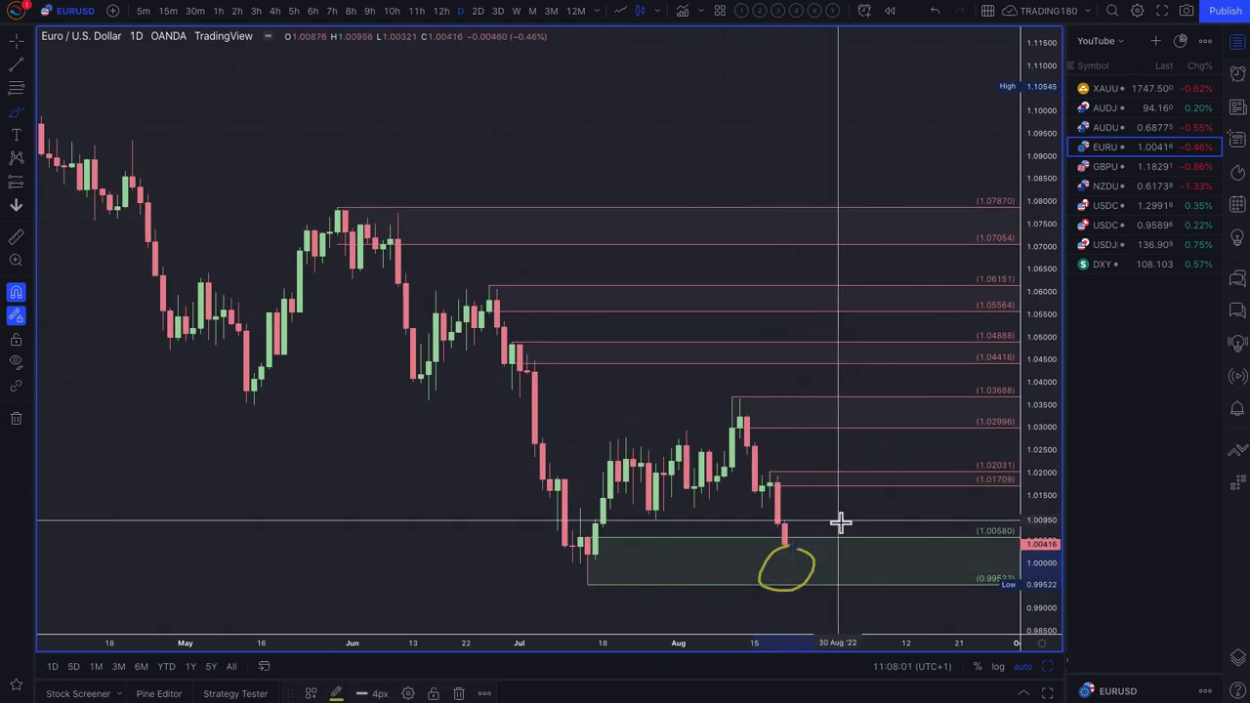
pyautogui.scroll(2, 828, 557)
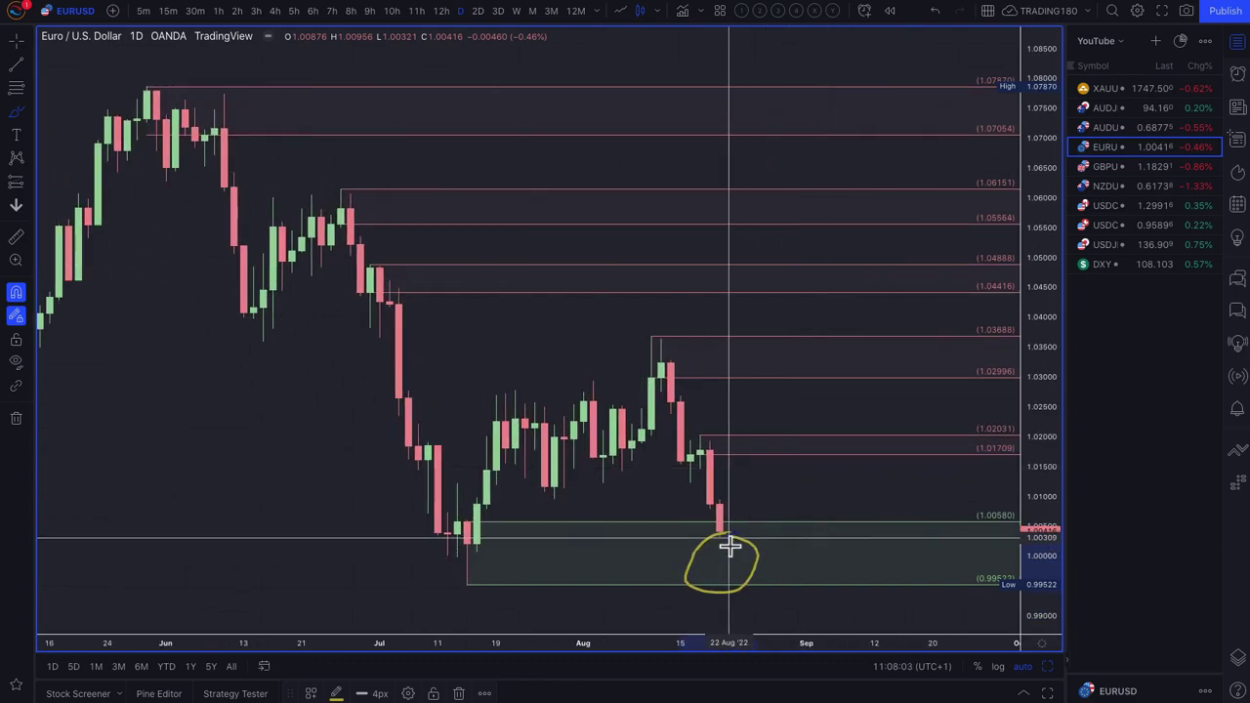
pyautogui.moveTo(720, 569); pyautogui.dragTo(778, 488)
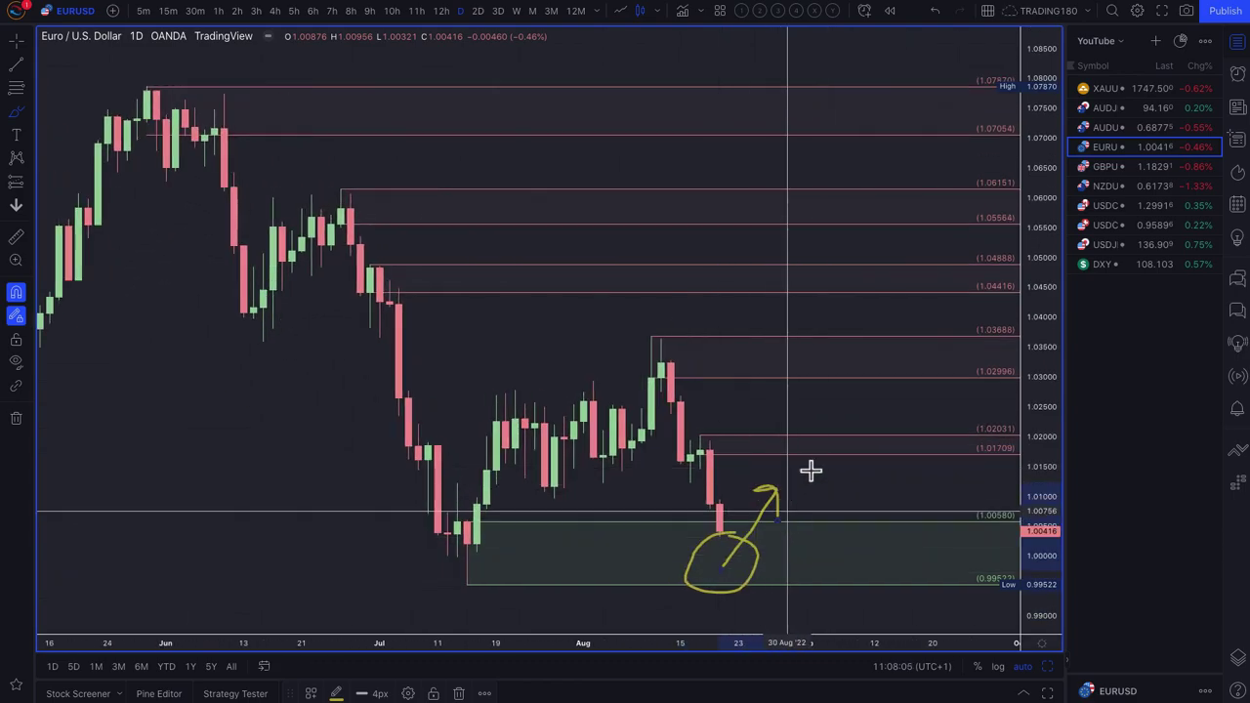
# Circle the EURUSD supply zones starting at 1.01709, 1.02996, 1.04416 and 1.07054, with downward arrows from the two lowest.
pyautogui.moveTo(799, 428)
pyautogui.mouseDown()
pyautogui.moveTo(815, 440)
pyautogui.moveTo(799, 427)
pyautogui.mouseUp()
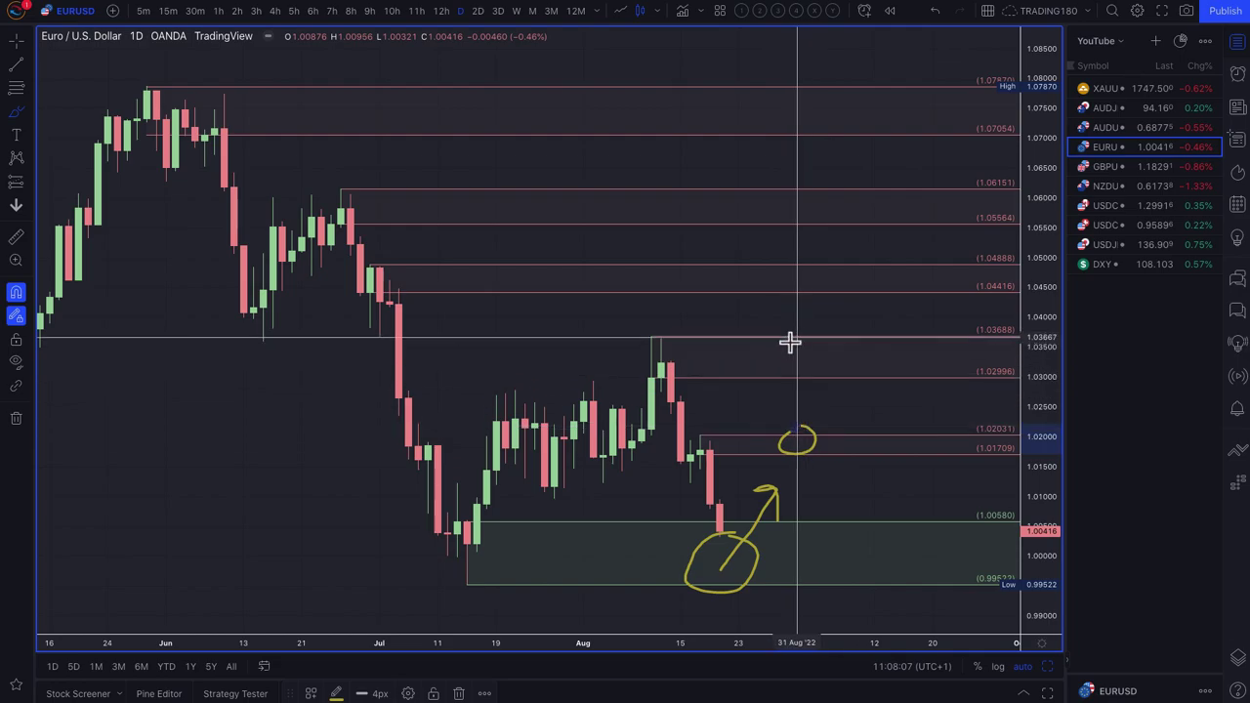
pyautogui.moveTo(789, 341)
pyautogui.mouseDown()
pyautogui.moveTo(781, 332)
pyautogui.moveTo(820, 415)
pyautogui.moveTo(837, 399)
pyautogui.mouseUp()
pyautogui.moveTo(811, 451)
pyautogui.mouseDown()
pyautogui.moveTo(854, 507)
pyautogui.moveTo(856, 479)
pyautogui.mouseUp()
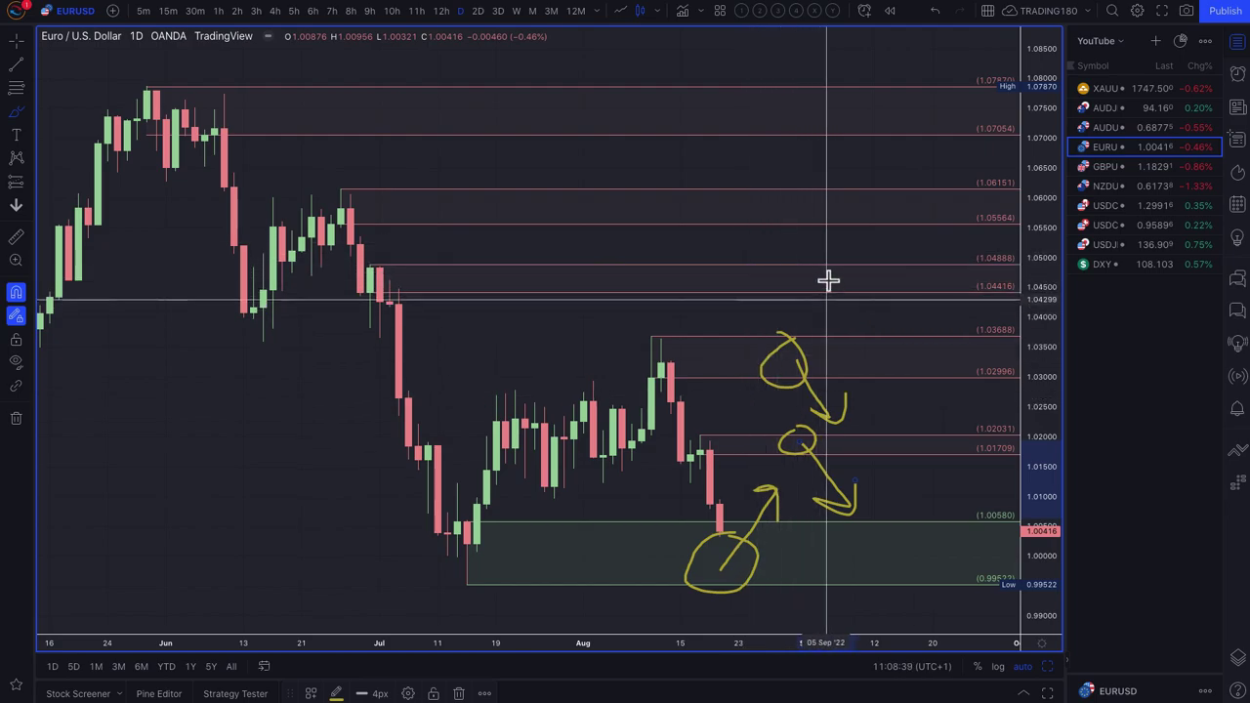
pyautogui.moveTo(830, 273); pyautogui.dragTo(841, 291)
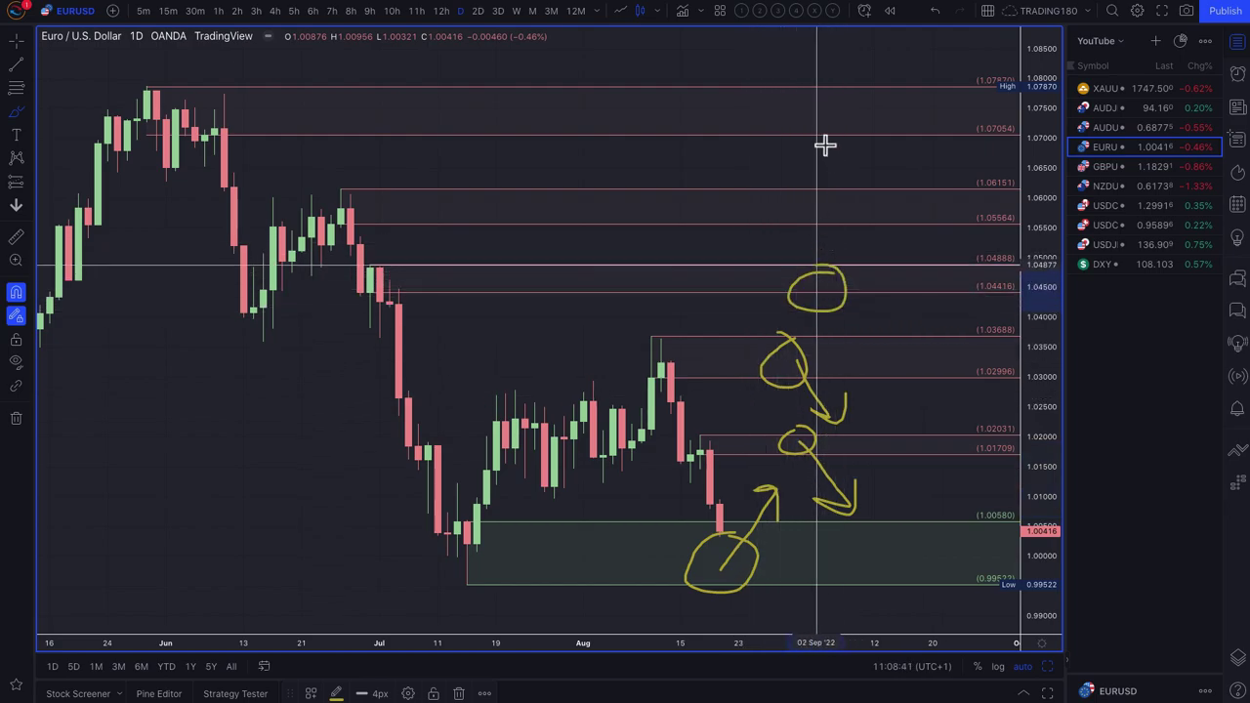
pyautogui.moveTo(820, 98)
pyautogui.mouseDown()
pyautogui.moveTo(850, 121)
pyautogui.moveTo(828, 86)
pyautogui.mouseUp()
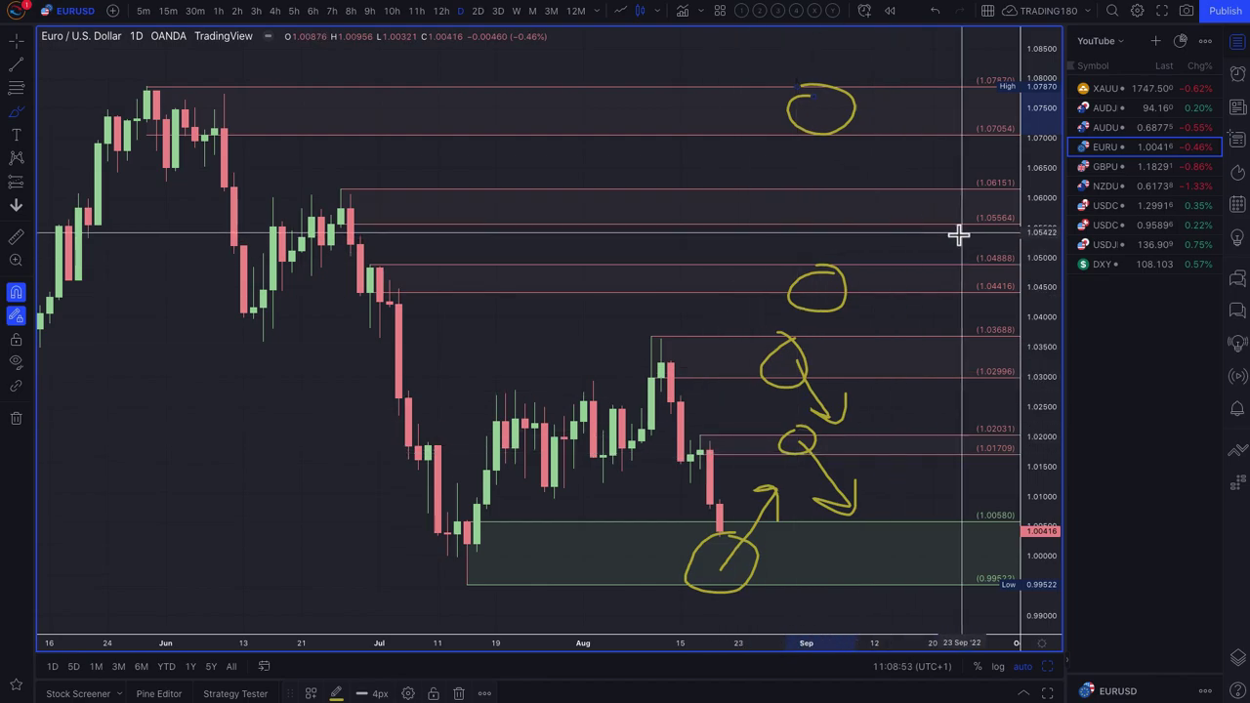
# Switch to the AUDUSD chart and draw a supply zone from 0.71074 to 0.71368 on the 11 August high.
pyautogui.click(1111, 137)
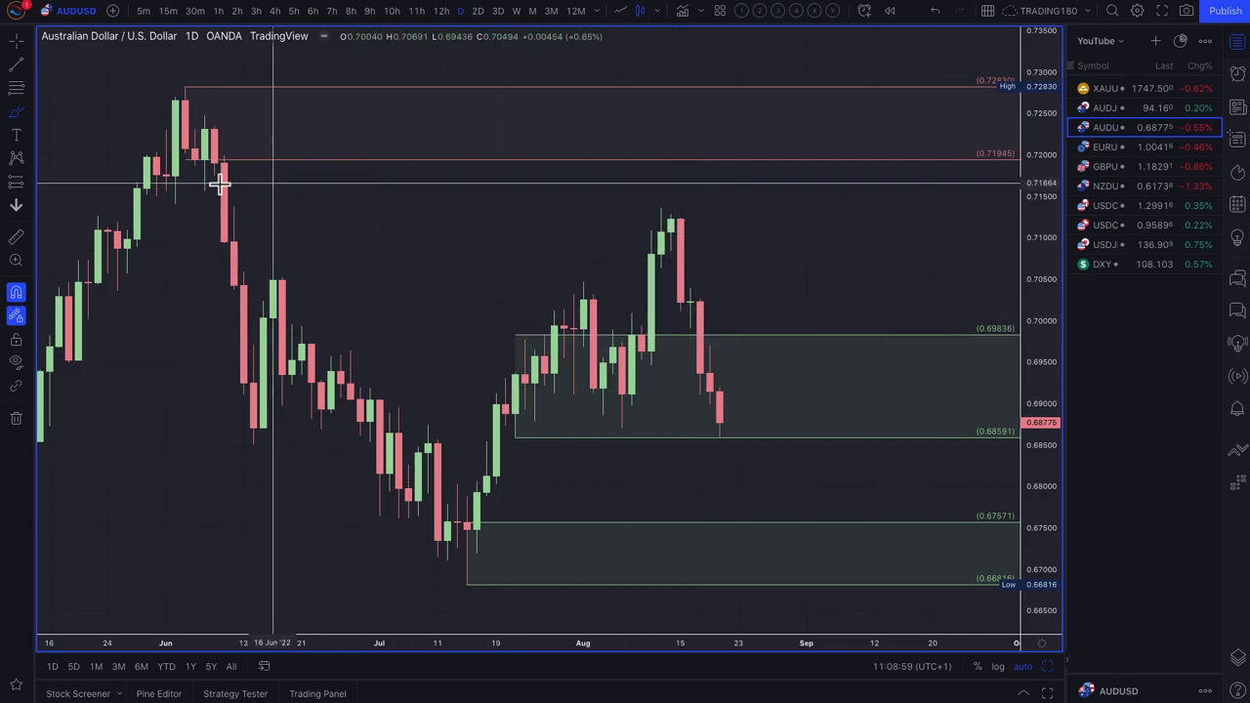
pyautogui.click(11, 93)
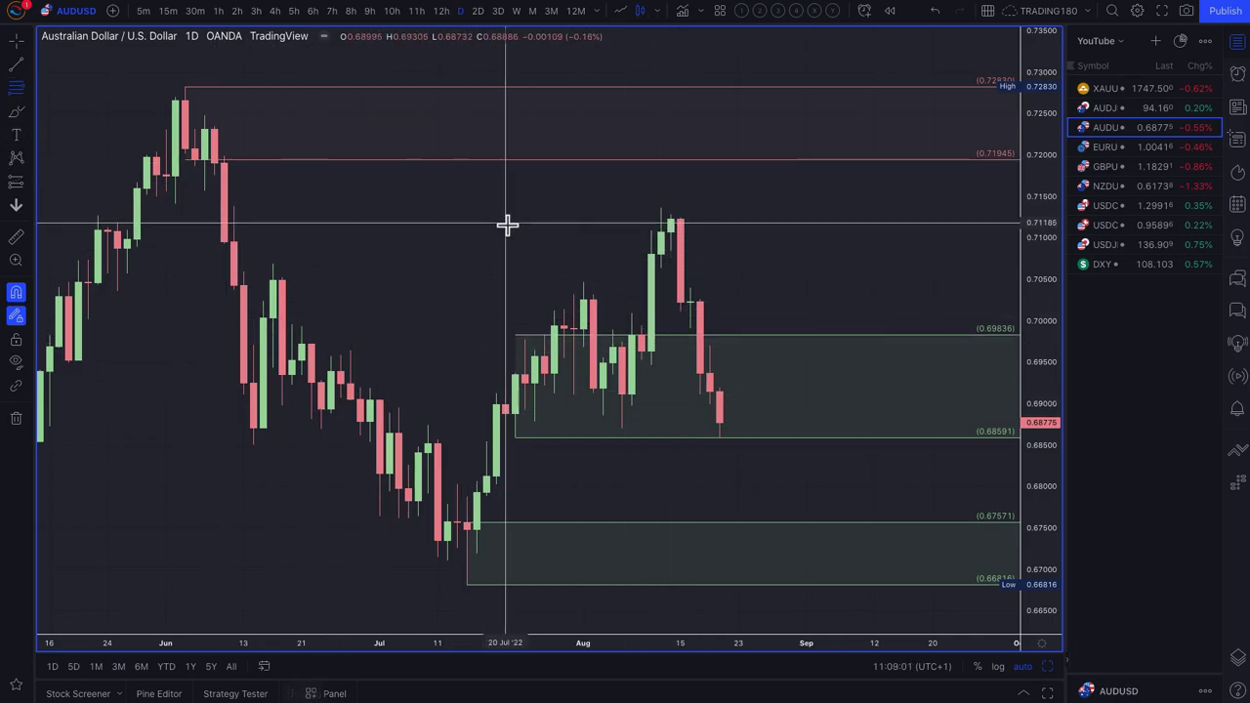
pyautogui.click(670, 232)
pyautogui.click(661, 206)
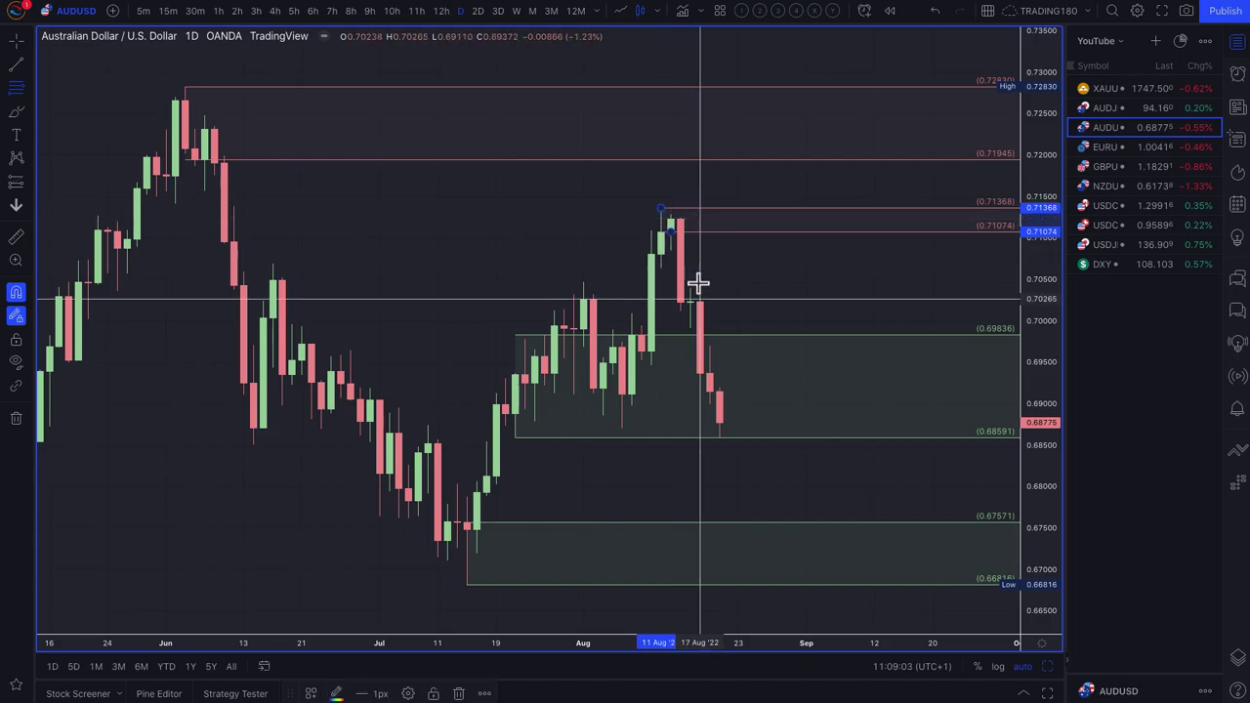
# Draw a supply zone from 0.70224 to 0.70402 on the 16 August AUDUSD candle.
pyautogui.click(688, 302)
pyautogui.click(688, 292)
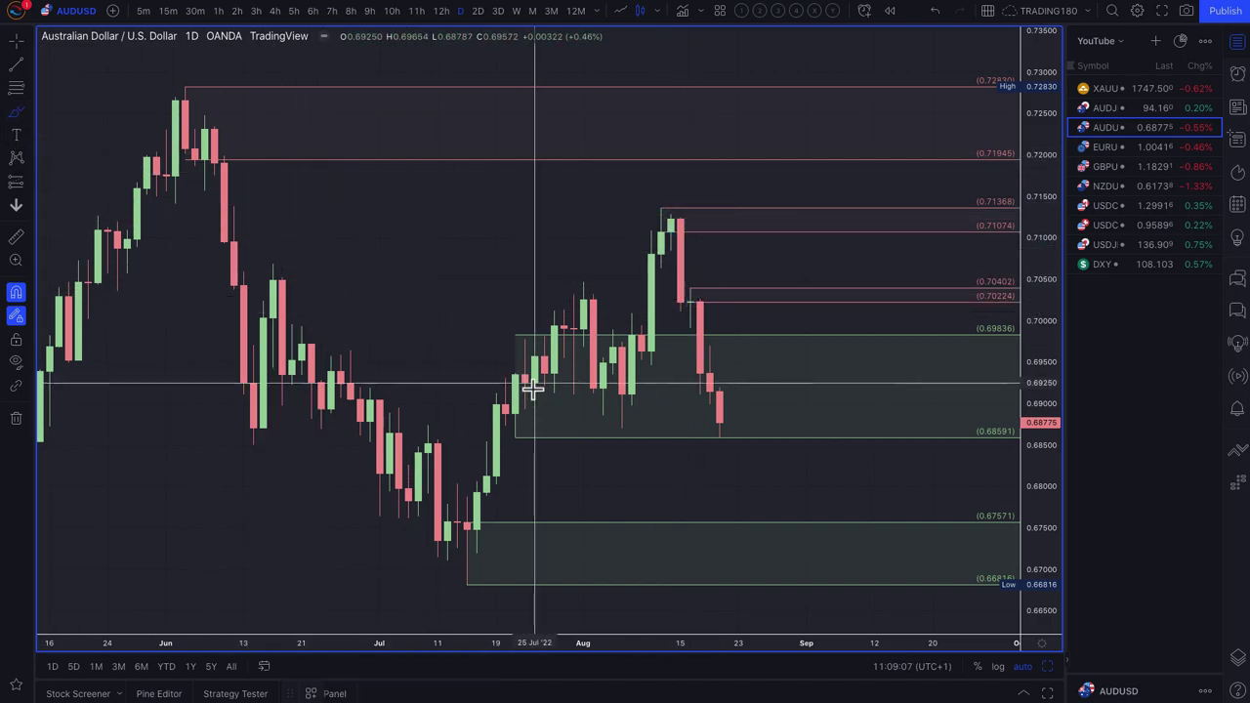
# Brush AUDUSD arrows rebounding from the 0.66816–0.67571 demand zone and falling from the 0.70224 and 0.71074 supply zones, circling the latter zone.
pyautogui.scroll(-2, 726, 455)
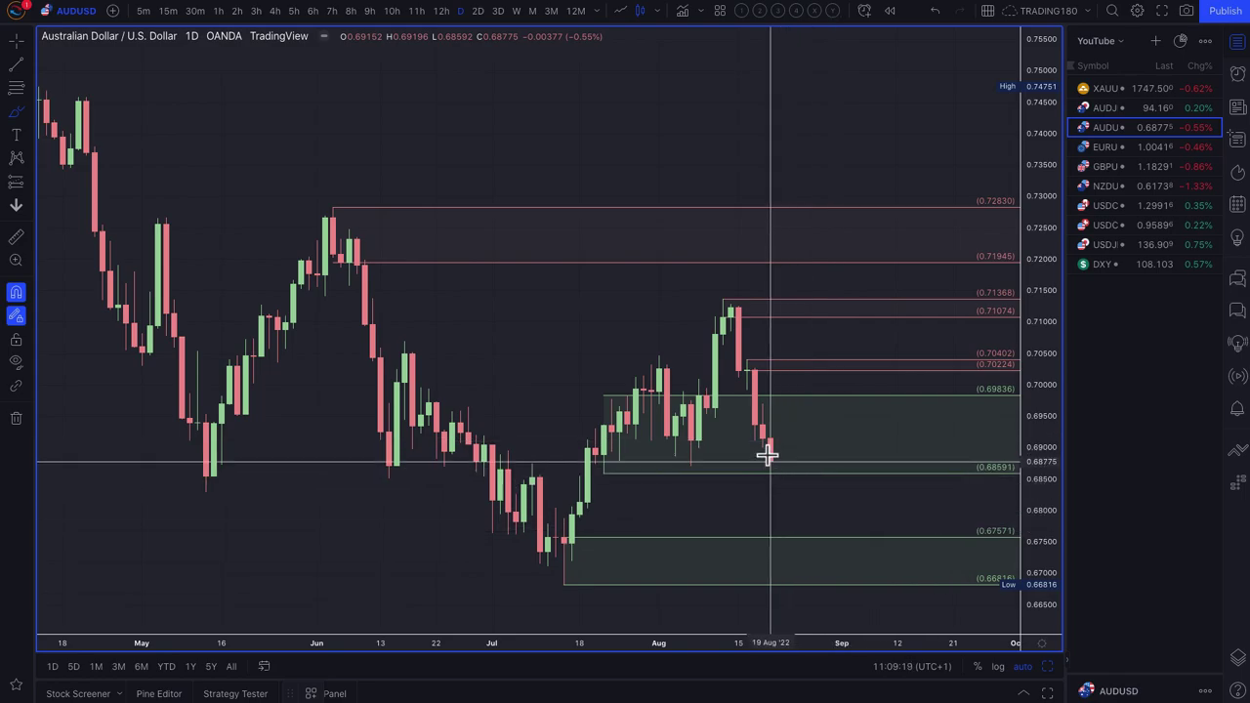
pyautogui.moveTo(768, 459)
pyautogui.mouseDown()
pyautogui.moveTo(806, 577)
pyautogui.moveTo(895, 496)
pyautogui.moveTo(877, 545)
pyautogui.mouseUp()
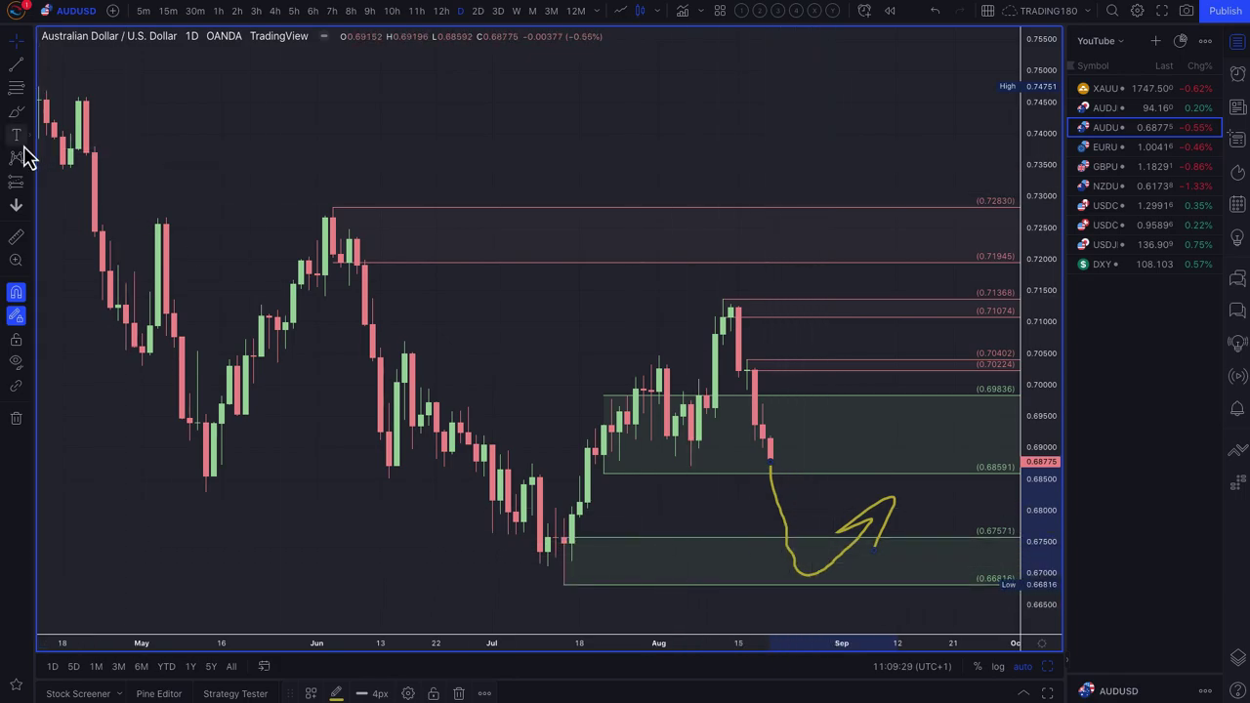
pyautogui.click(16, 114)
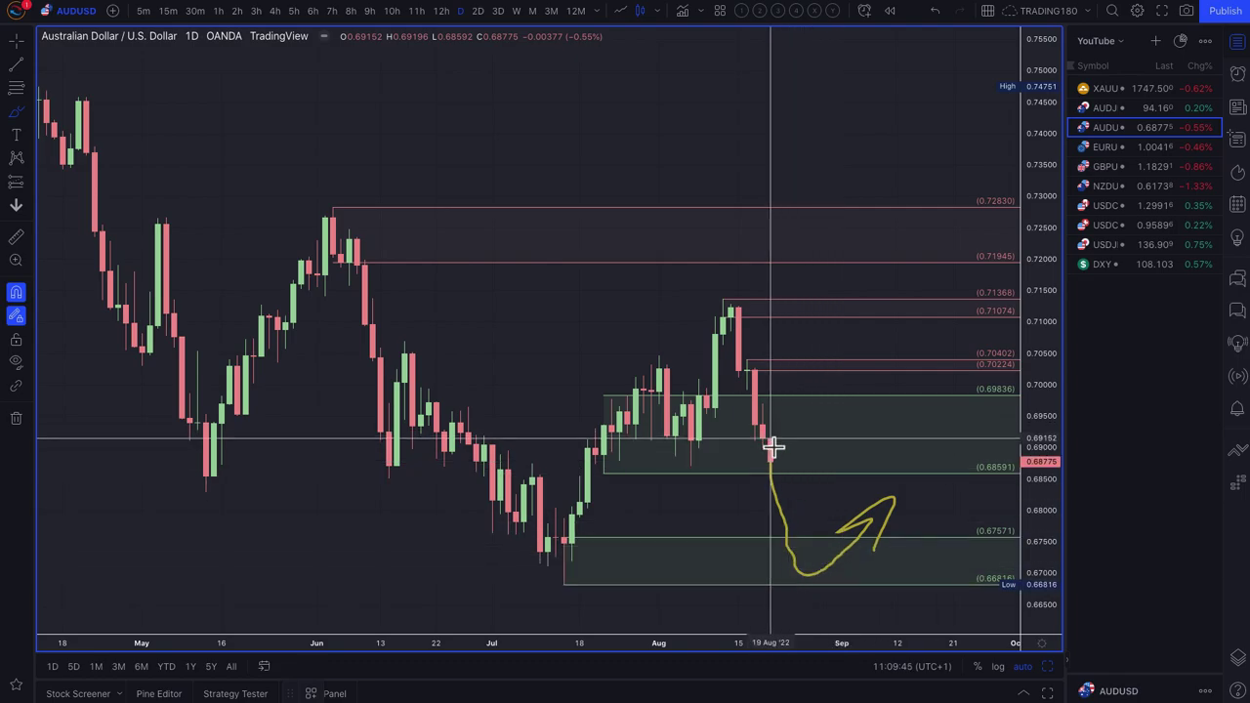
pyautogui.moveTo(771, 447)
pyautogui.mouseDown()
pyautogui.moveTo(803, 371)
pyautogui.moveTo(837, 399)
pyautogui.moveTo(849, 447)
pyautogui.moveTo(868, 433)
pyautogui.mouseUp()
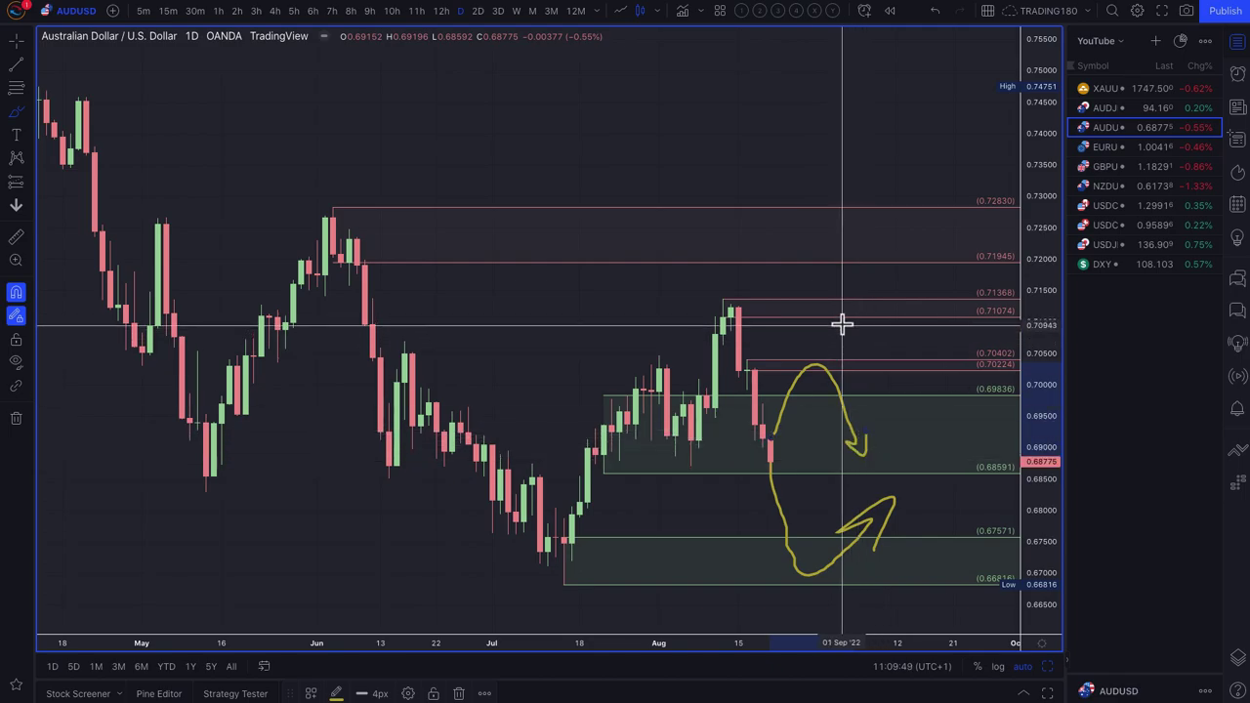
pyautogui.moveTo(837, 307)
pyautogui.mouseDown()
pyautogui.moveTo(846, 291)
pyautogui.moveTo(842, 306)
pyautogui.moveTo(912, 415)
pyautogui.moveTo(922, 388)
pyautogui.mouseUp()
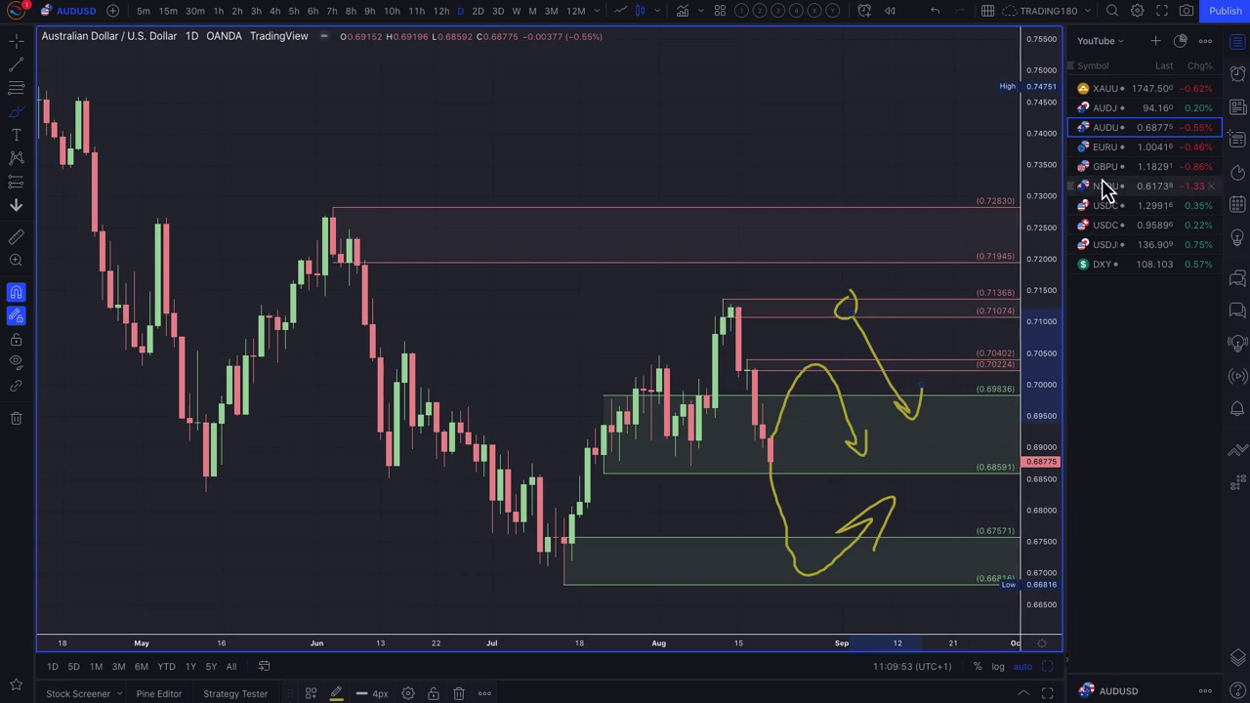
# On the AUDJPY chart, circle the mid-August lows around 93.478 and brush an arrow dipping into the 90.524–93.031 demand zone and back up.
pyautogui.click(1128, 111)
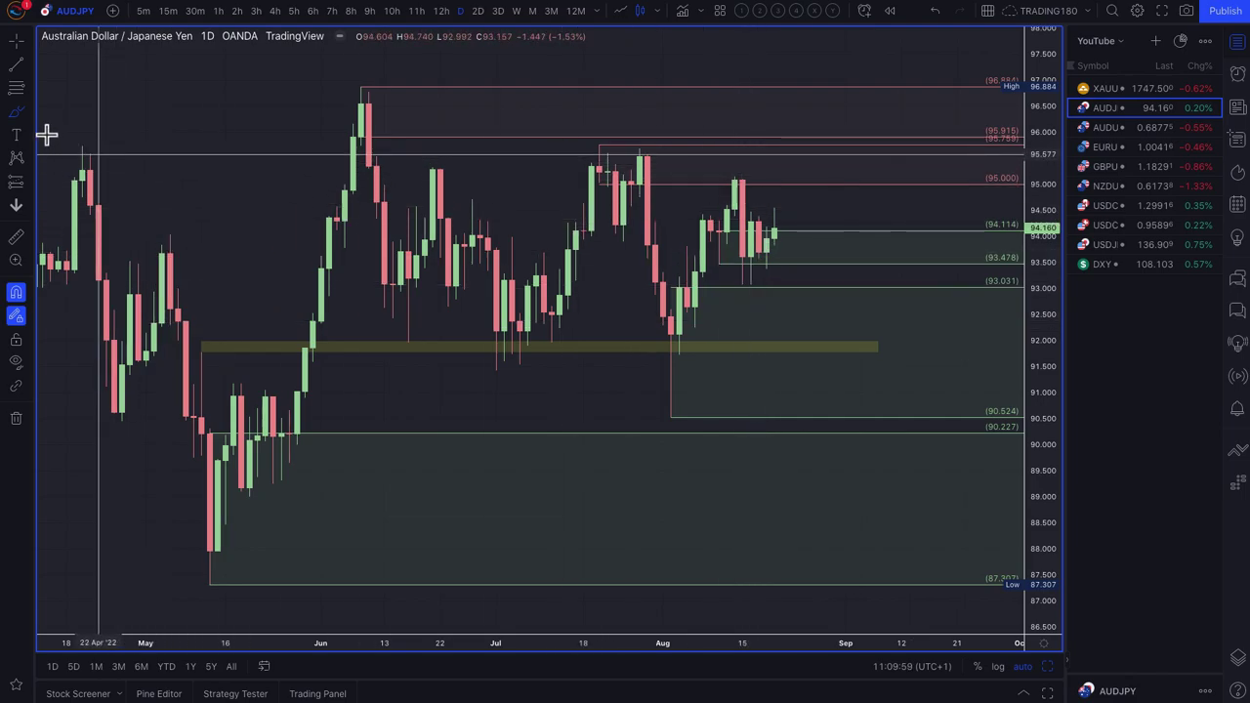
pyautogui.click(13, 114)
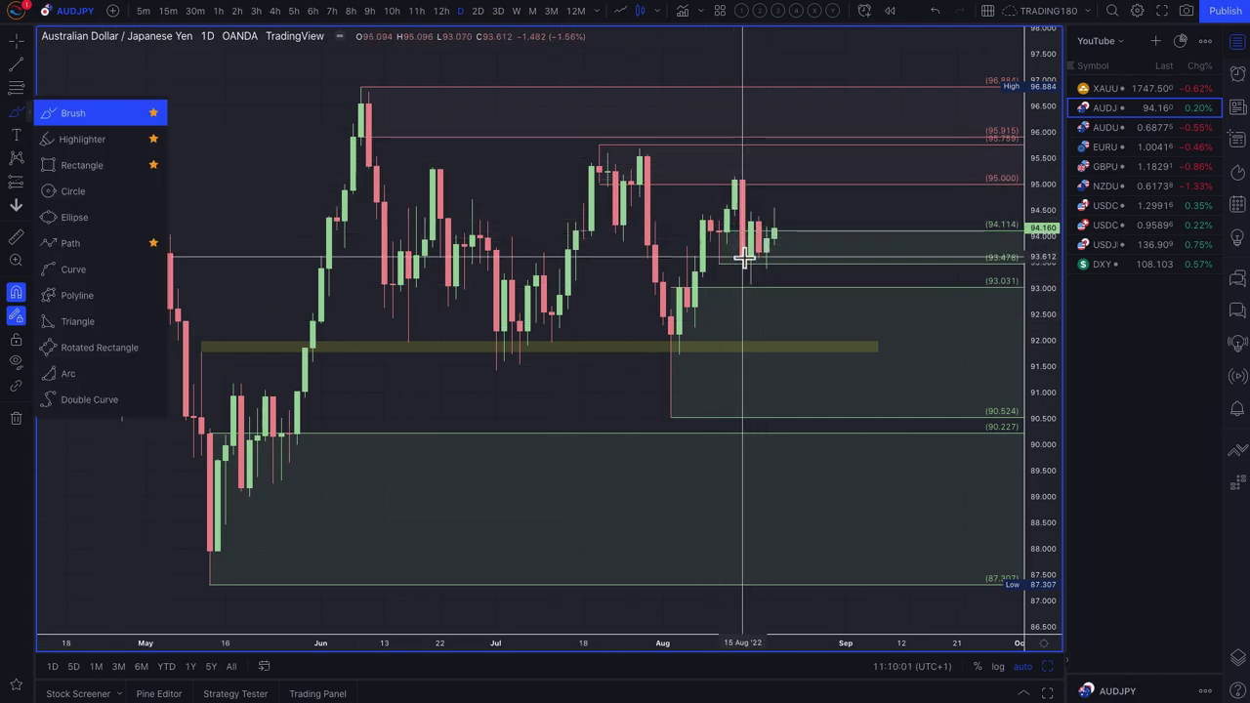
pyautogui.moveTo(726, 271); pyautogui.dragTo(734, 255)
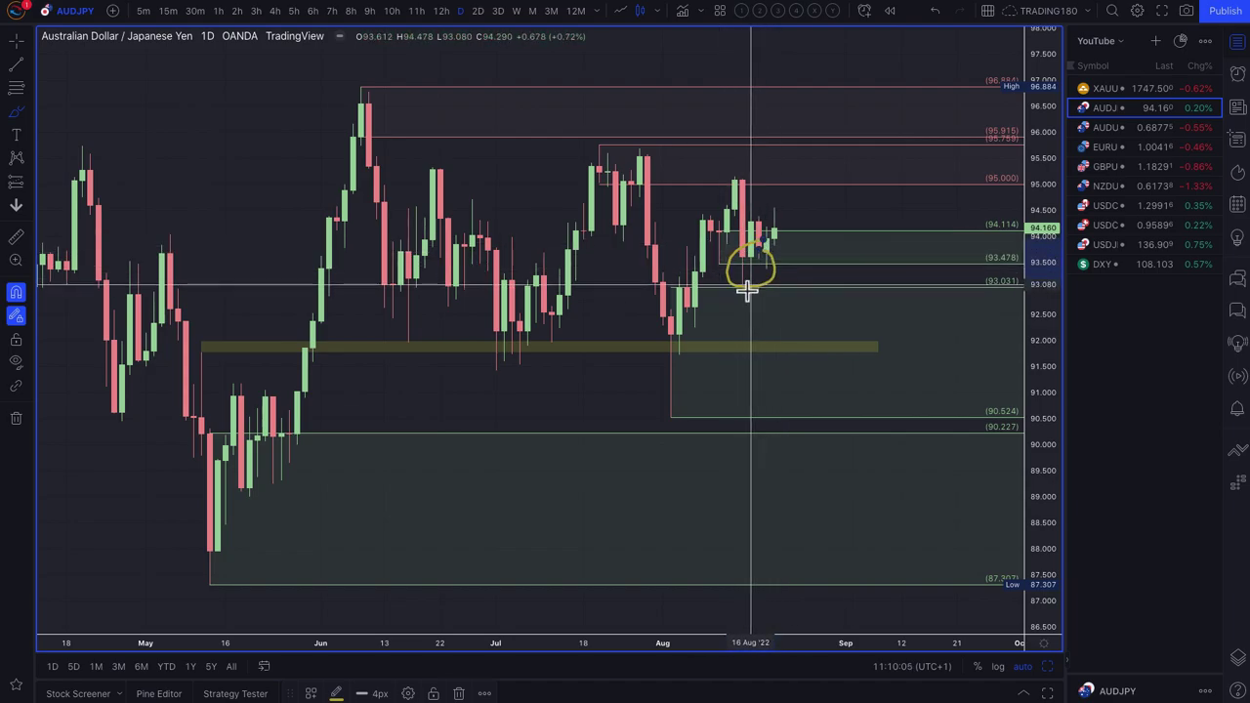
pyautogui.scroll(5, 747, 279)
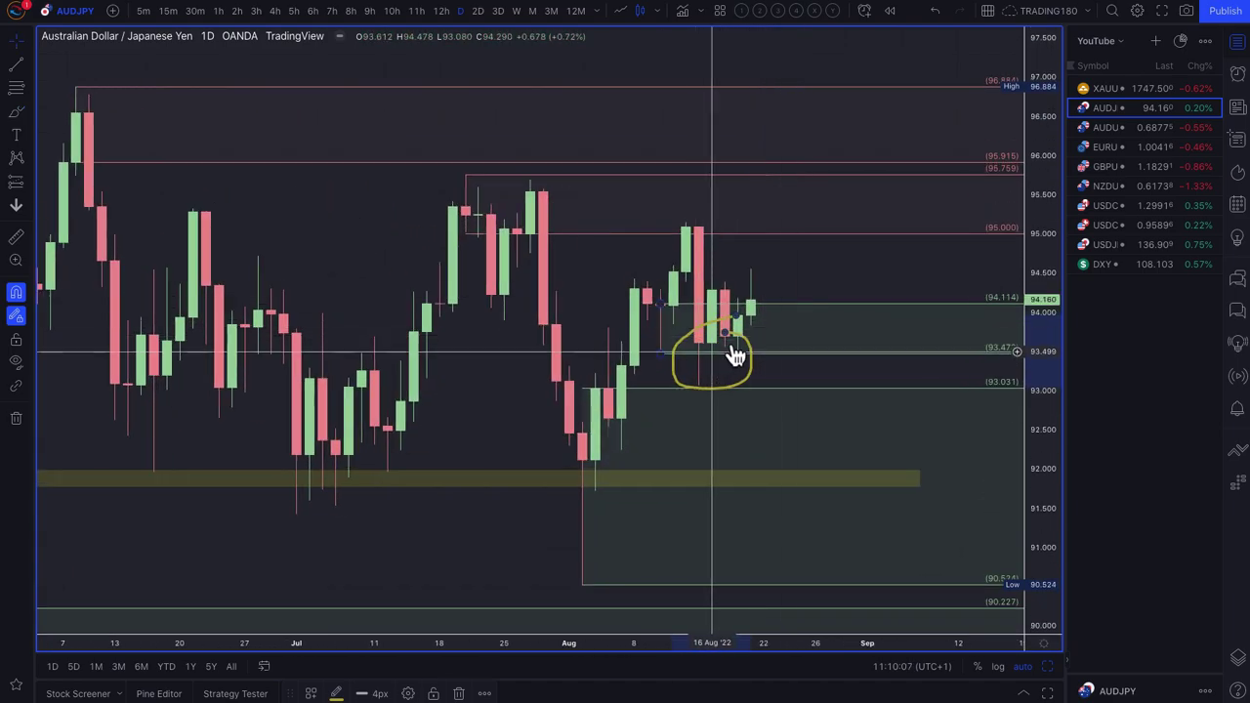
pyautogui.scroll(-4, 770, 351)
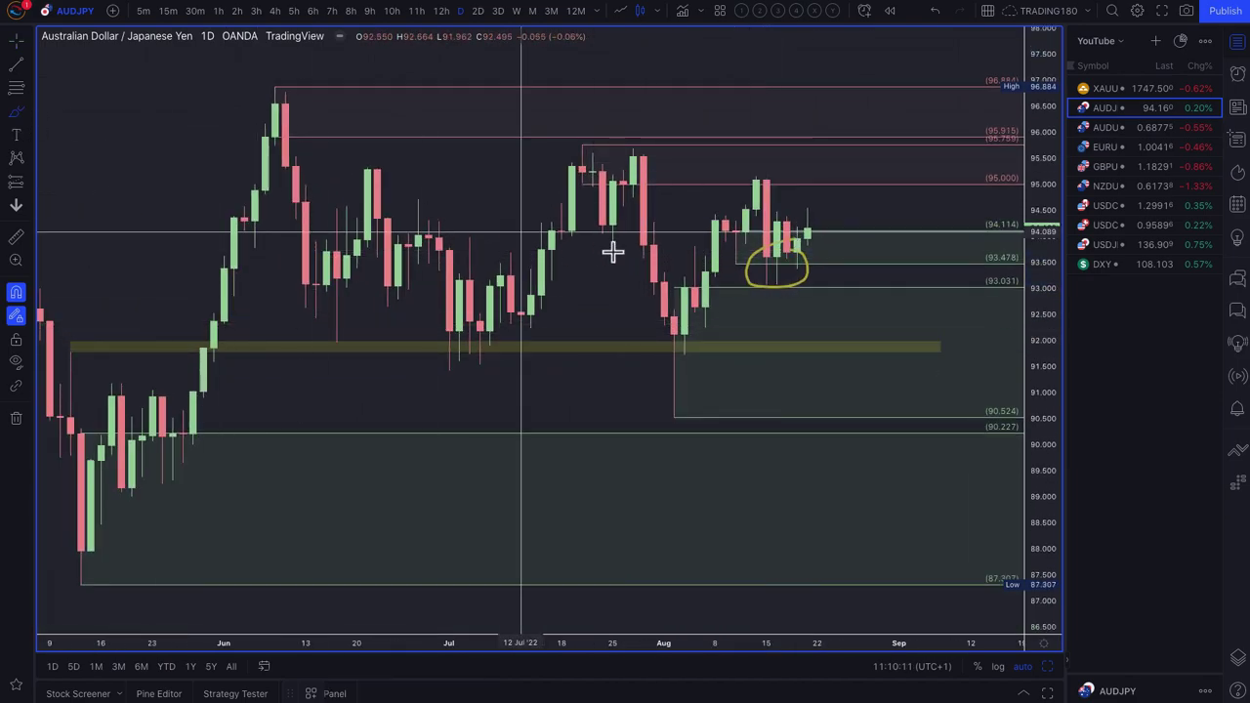
pyautogui.moveTo(808, 259)
pyautogui.mouseDown()
pyautogui.moveTo(826, 283)
pyautogui.moveTo(827, 349)
pyautogui.moveTo(892, 321)
pyautogui.moveTo(915, 332)
pyautogui.mouseUp()
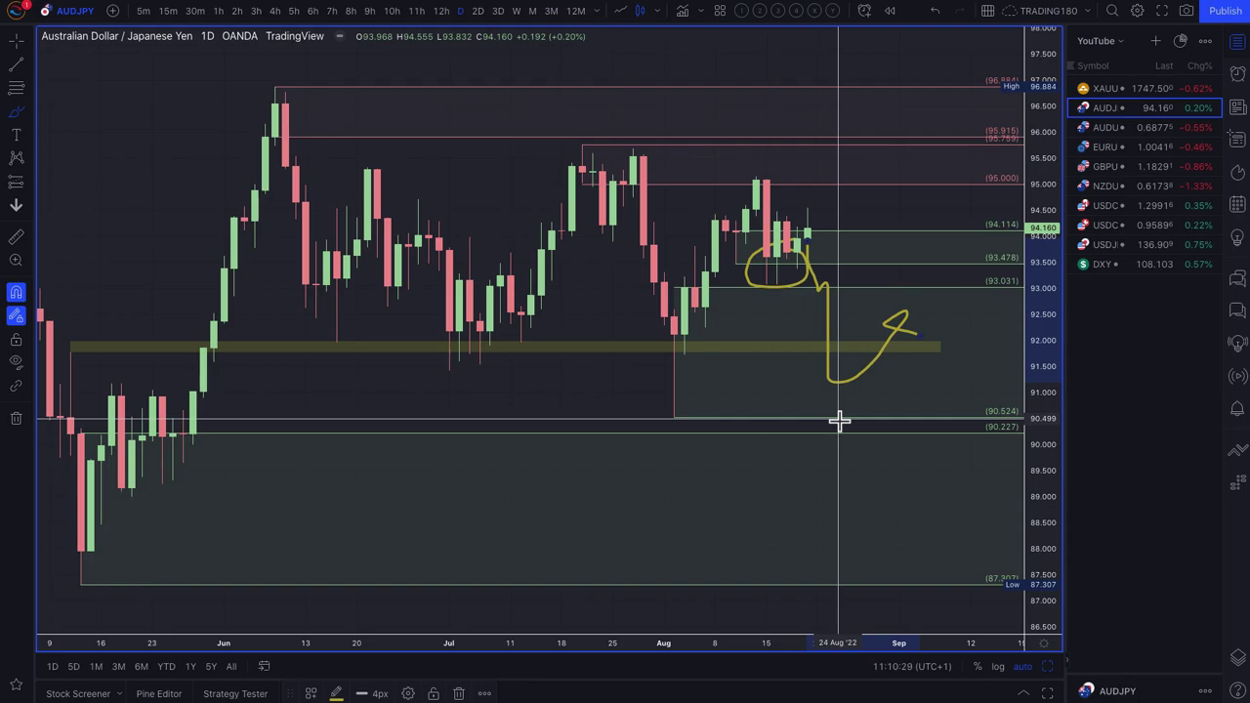
pyautogui.scroll(-4, 839, 420)
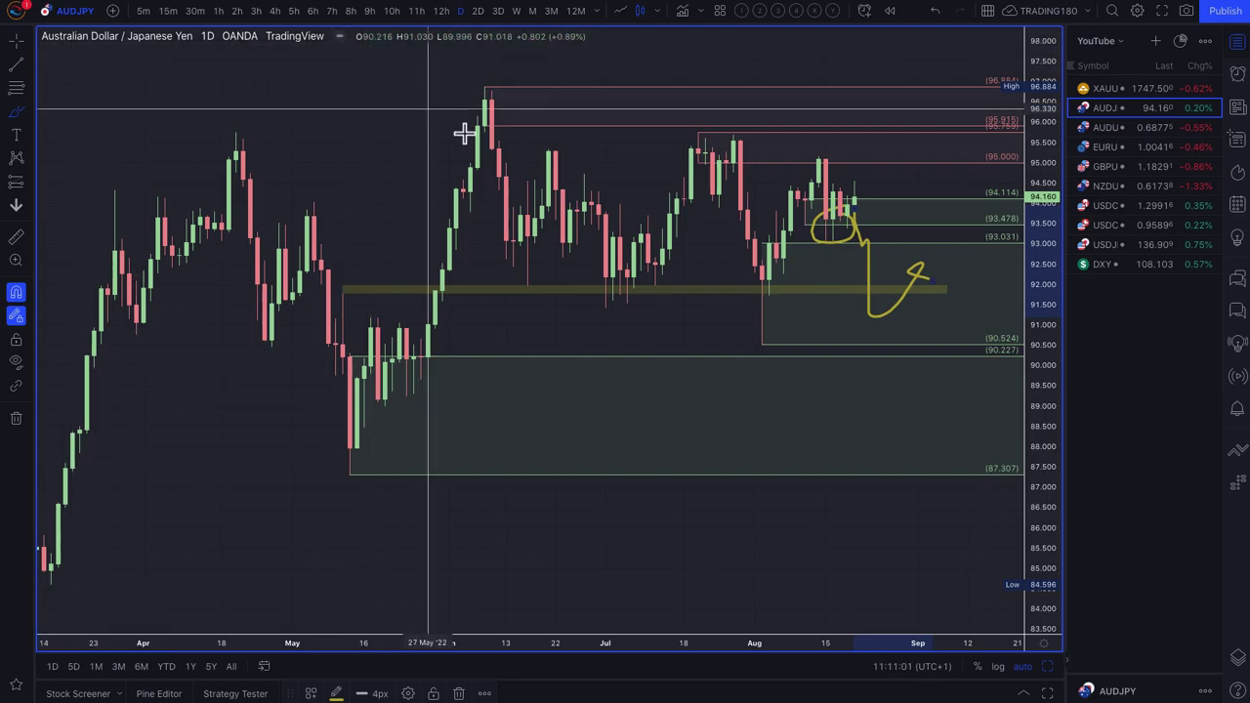
# On the XAUUSD chart, circle the demand zone between about 1676 and 1711, and delete the broken 1754.350–1790.966 demand zone.
pyautogui.click(1112, 90)
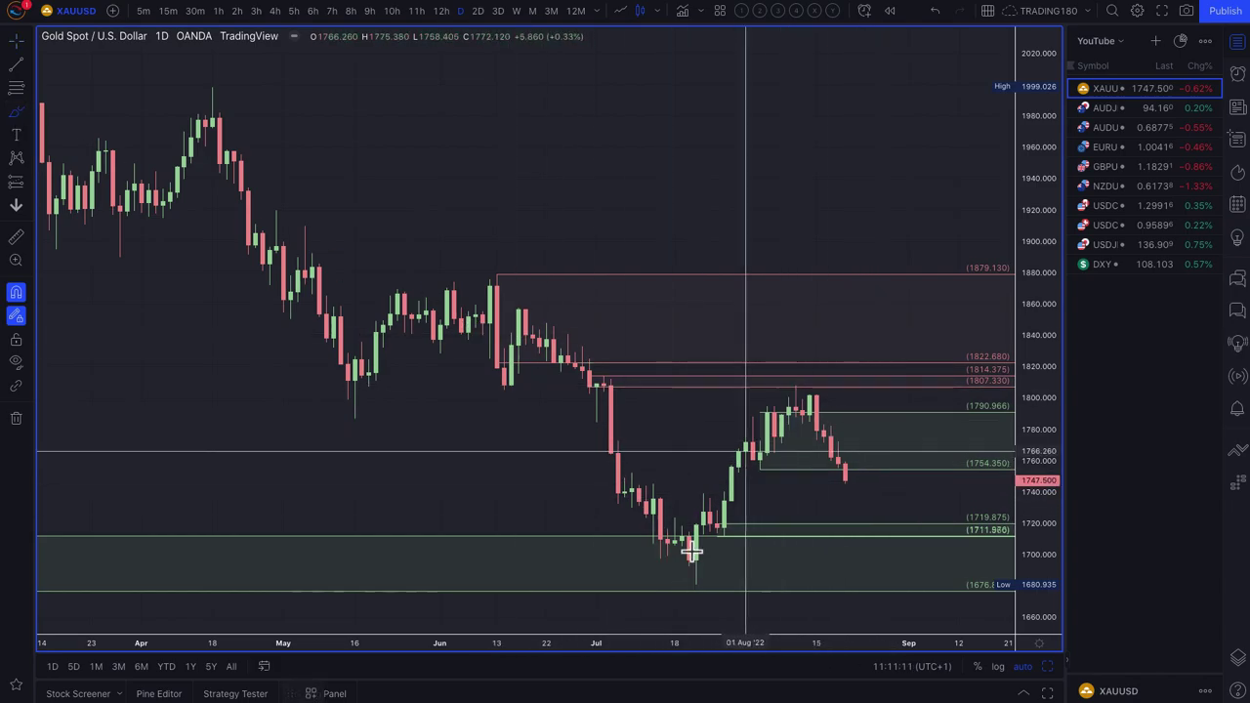
pyautogui.scroll(-5, 892, 575)
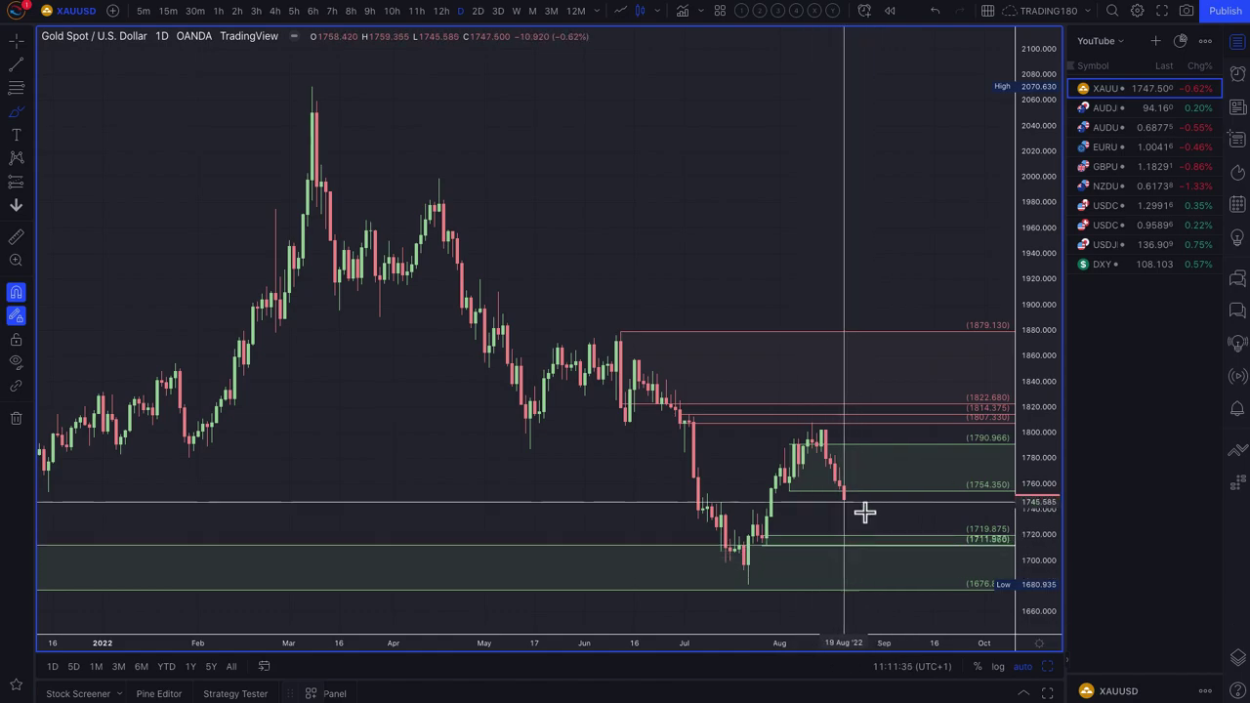
pyautogui.moveTo(863, 537)
pyautogui.mouseDown()
pyautogui.moveTo(846, 539)
pyautogui.moveTo(901, 586)
pyautogui.moveTo(873, 530)
pyautogui.mouseUp()
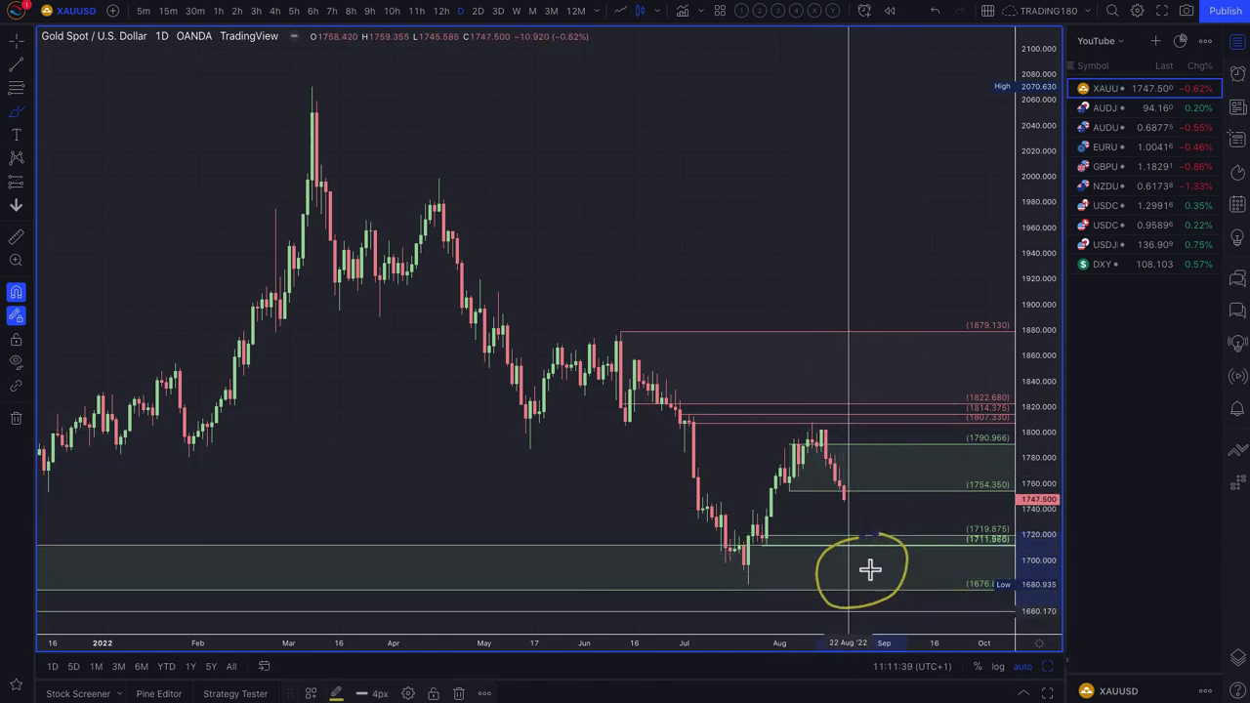
pyautogui.click(861, 496)
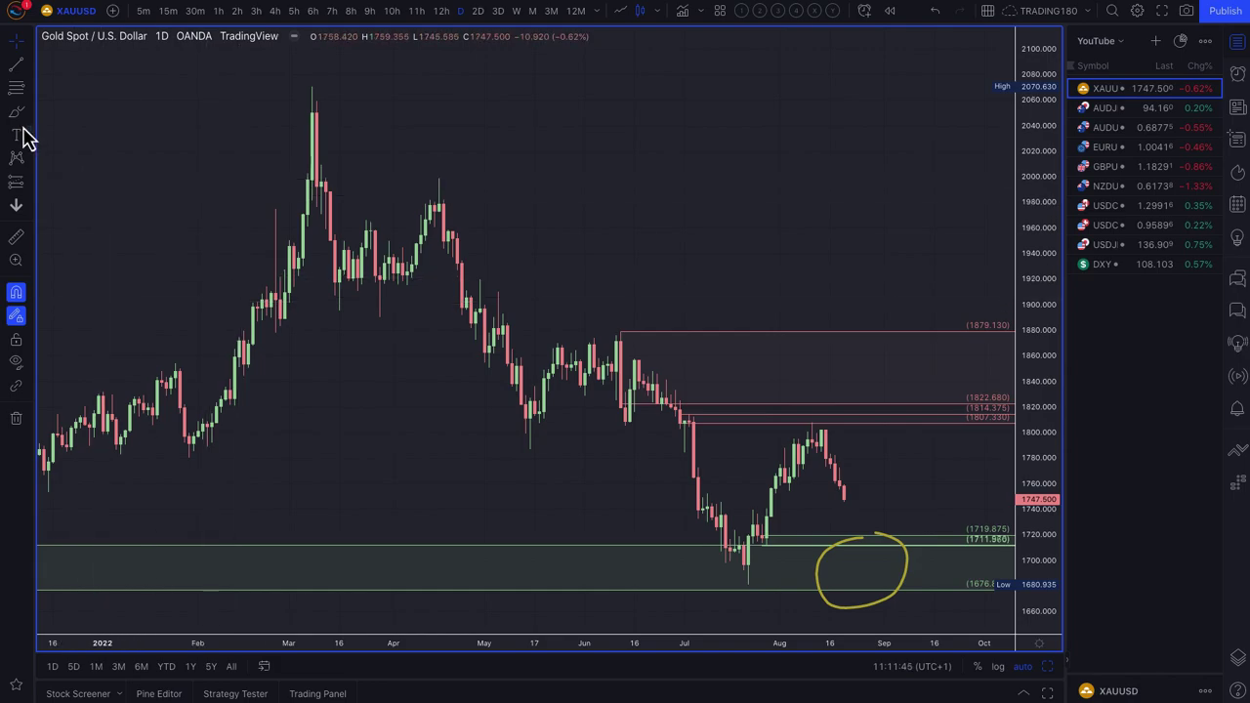
# Brush four short horizontal lines stepping down from the latest gold candle into the circled demand zone.
pyautogui.scroll(-5, 783, 500)
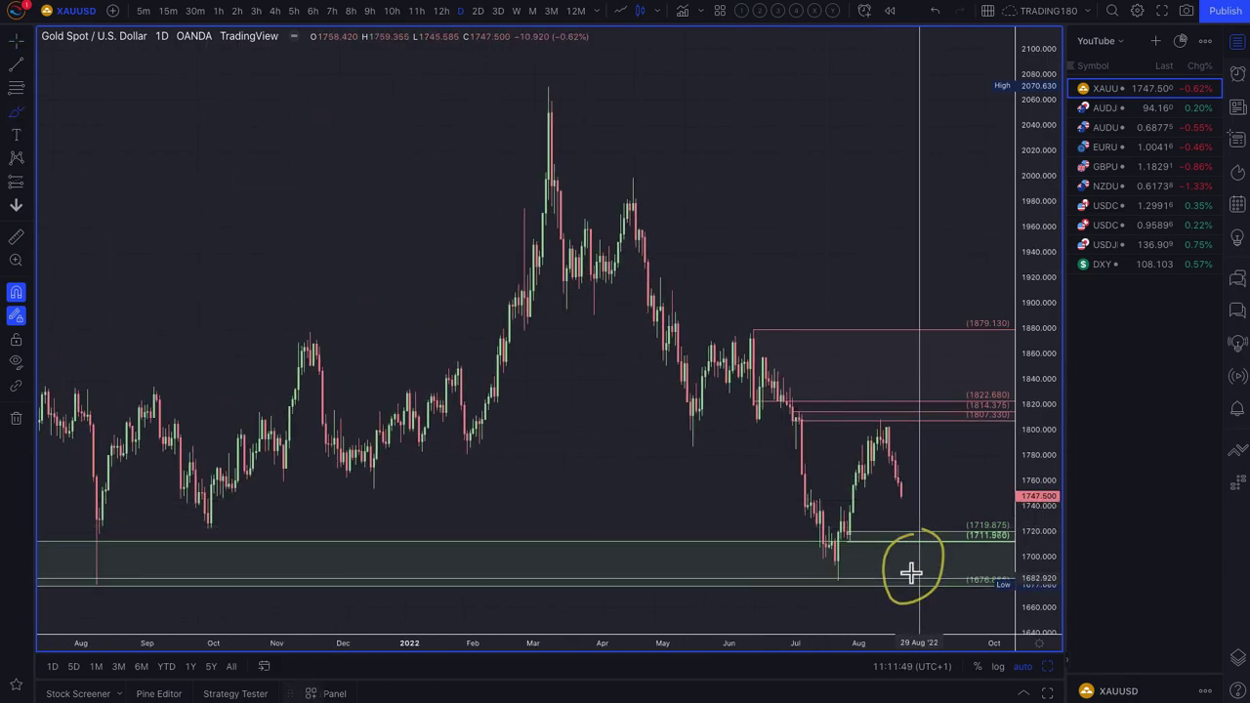
pyautogui.scroll(3, 921, 591)
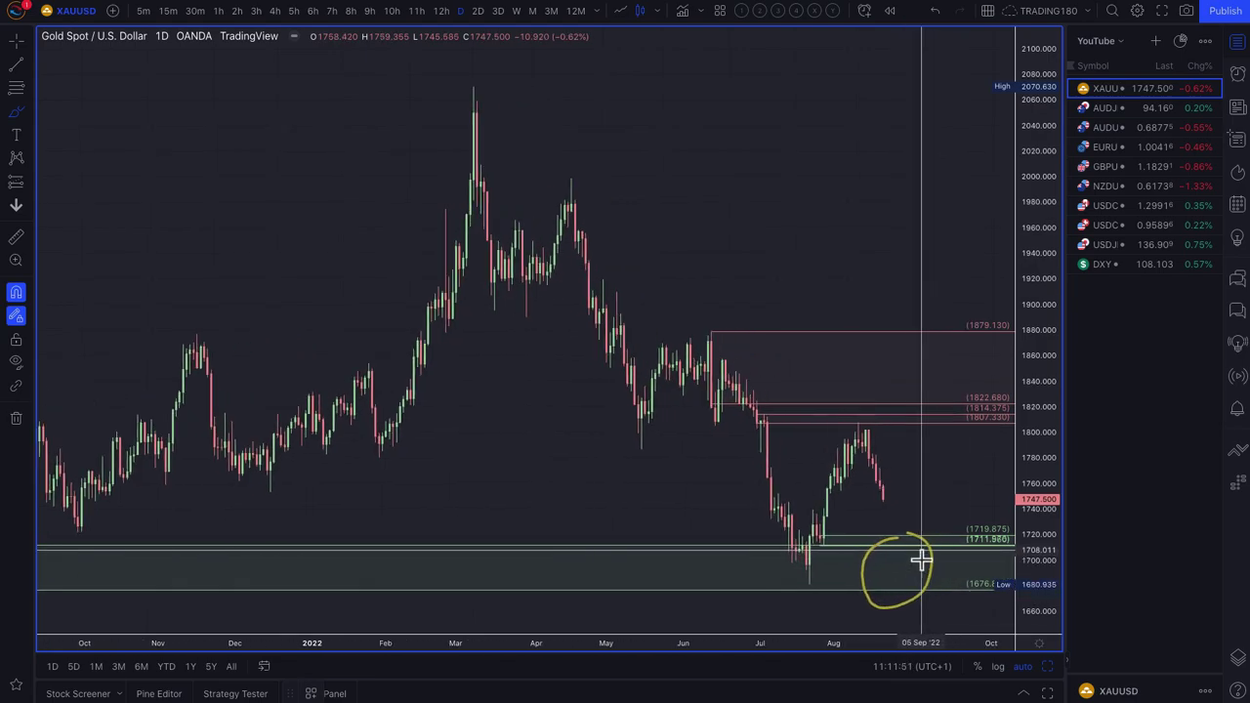
pyautogui.moveTo(921, 594); pyautogui.dragTo(899, 536)
pyautogui.scroll(5, 899, 536)
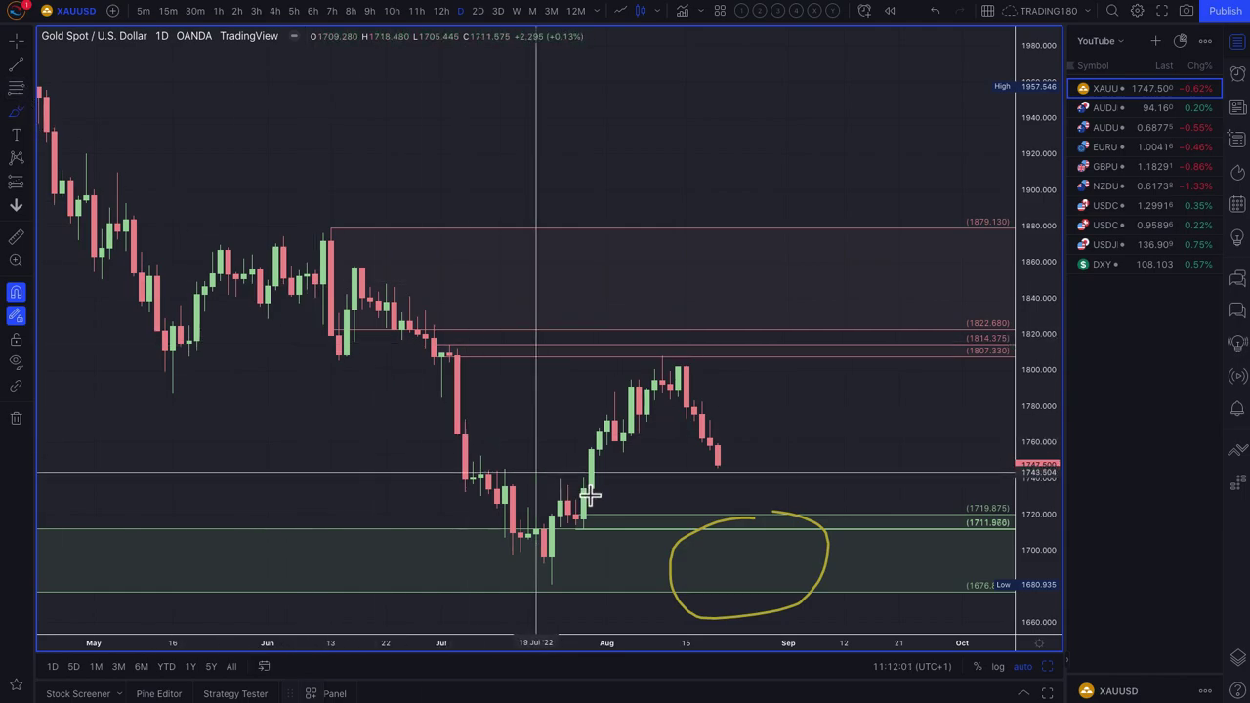
pyautogui.click(16, 115)
pyautogui.moveTo(678, 457); pyautogui.dragTo(754, 459)
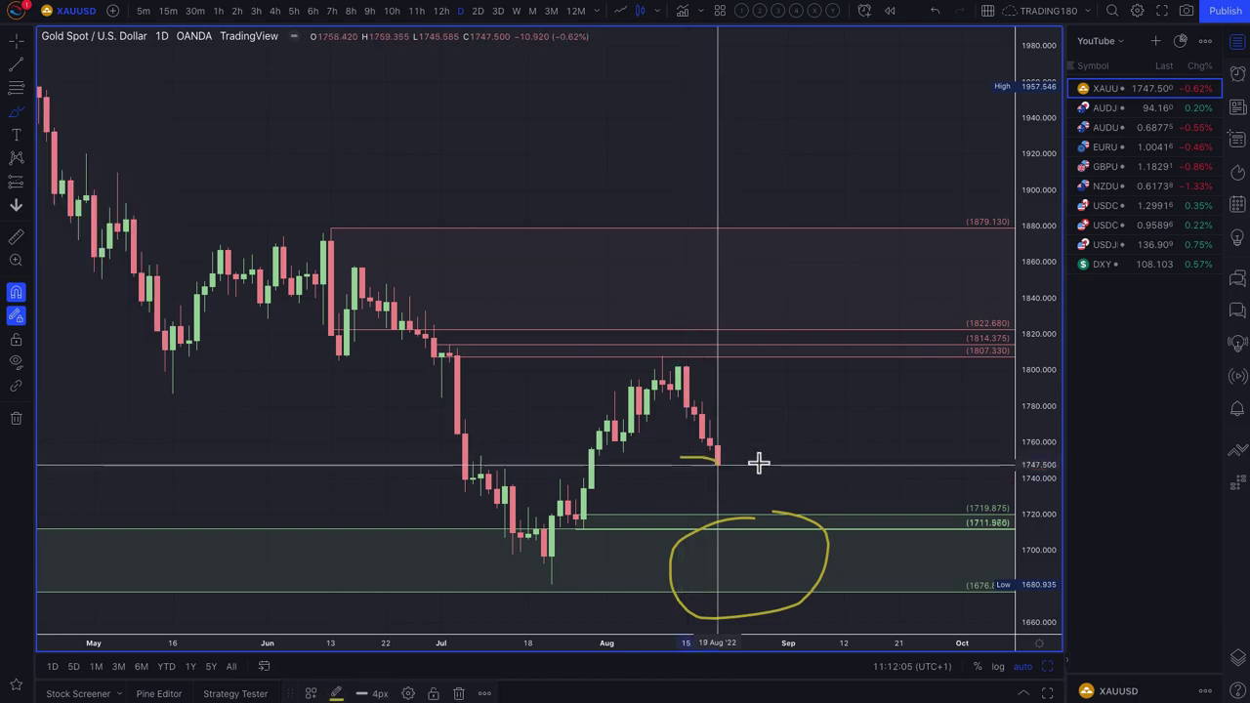
pyautogui.moveTo(688, 480); pyautogui.dragTo(787, 483)
pyautogui.moveTo(718, 504); pyautogui.dragTo(781, 505)
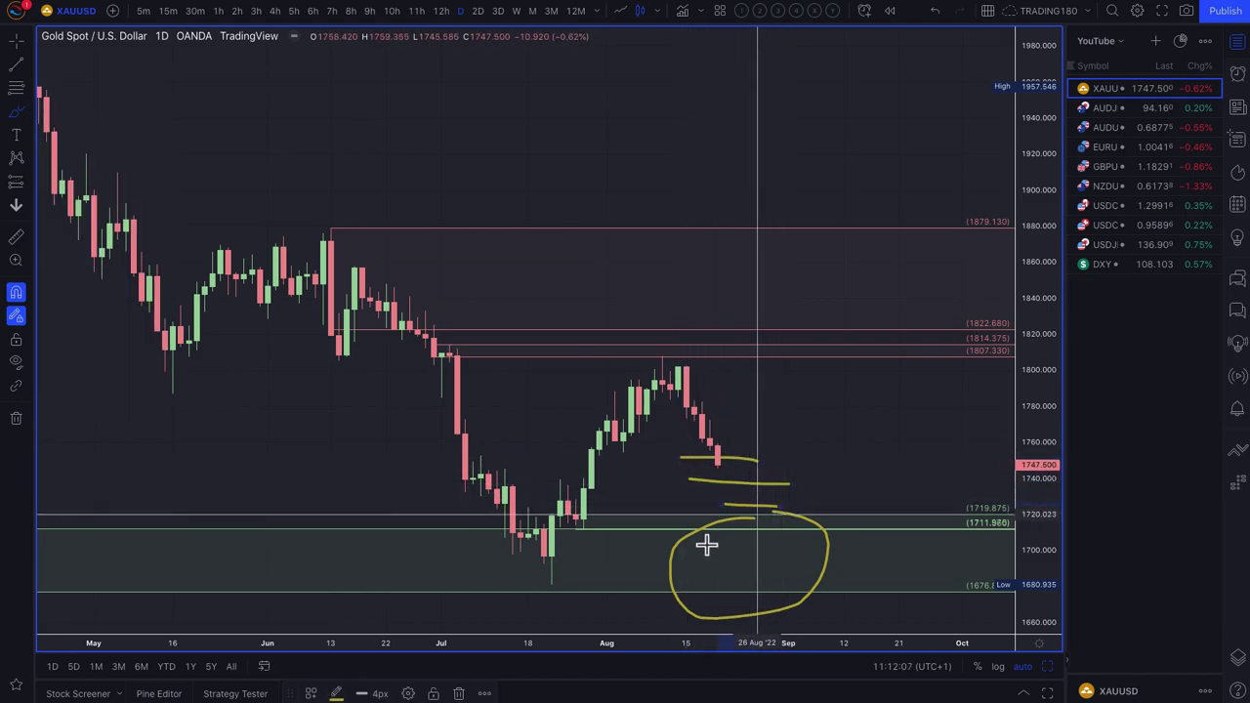
pyautogui.moveTo(704, 552); pyautogui.dragTo(791, 553)
# Brush two circles in the empty area above gold's supply zones, around 1905–1985 and 2030–2090.
pyautogui.scroll(-5, 695, 554)
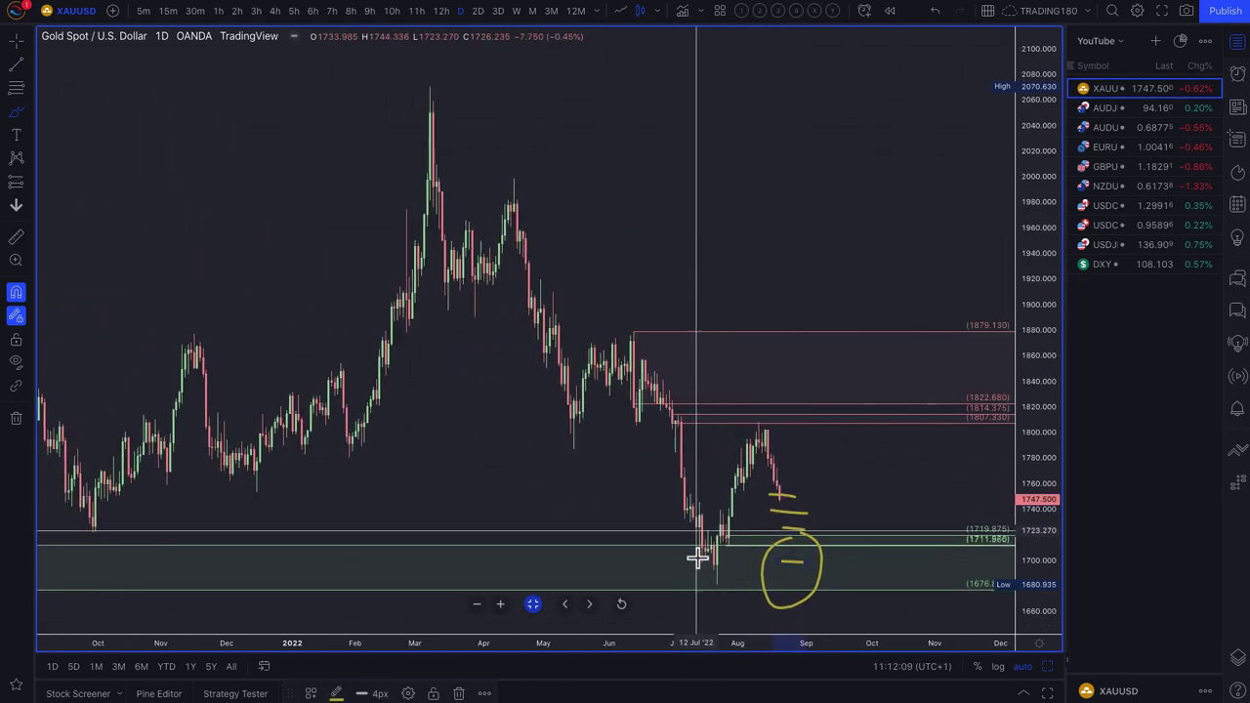
pyautogui.scroll(-2, 873, 531)
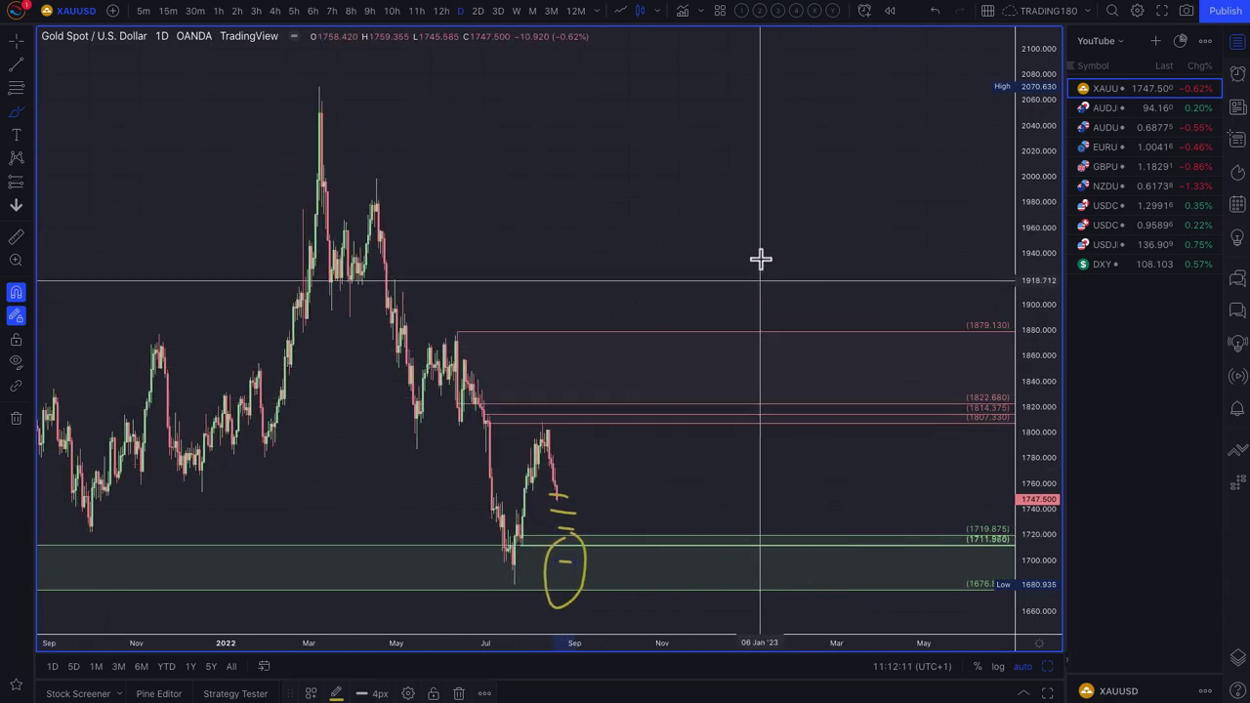
pyautogui.moveTo(734, 226)
pyautogui.mouseDown()
pyautogui.moveTo(747, 296)
pyautogui.moveTo(776, 198)
pyautogui.moveTo(732, 193)
pyautogui.mouseUp()
pyautogui.moveTo(771, 64); pyautogui.dragTo(794, 59)
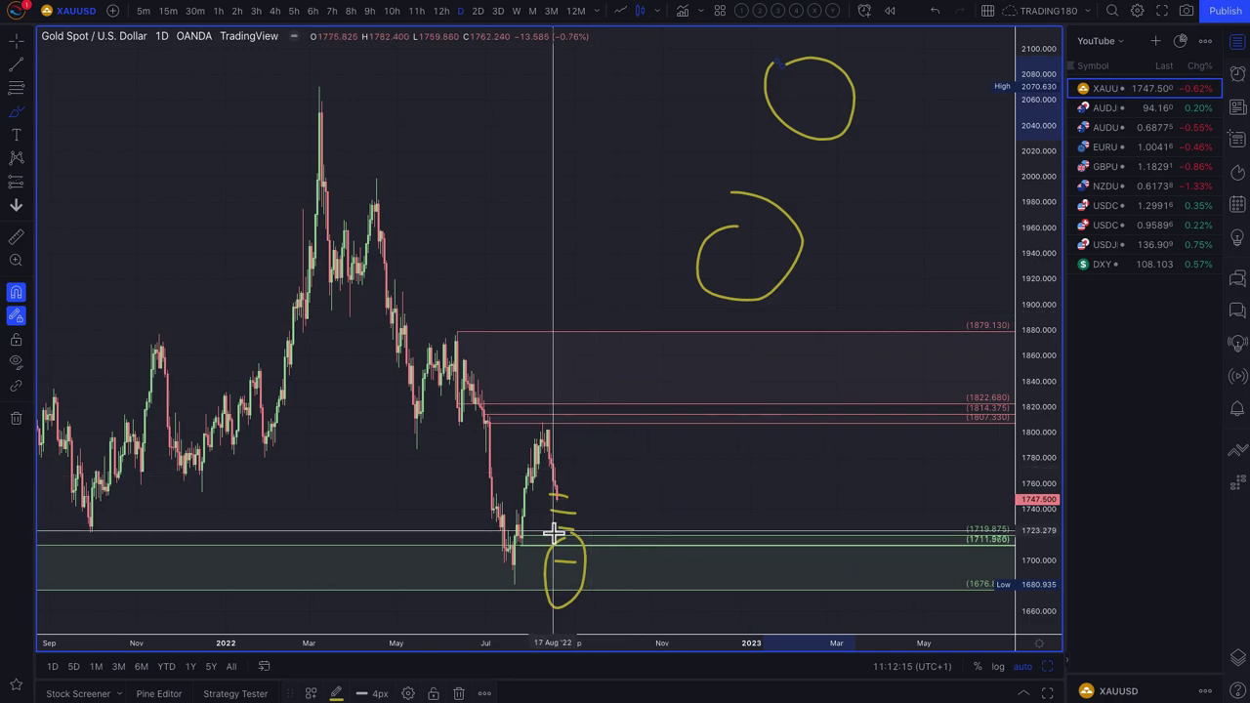
# Brush a second circle over gold's demand zone beneath the latest candle, overlapping the first one.
pyautogui.scroll(5, 541, 479)
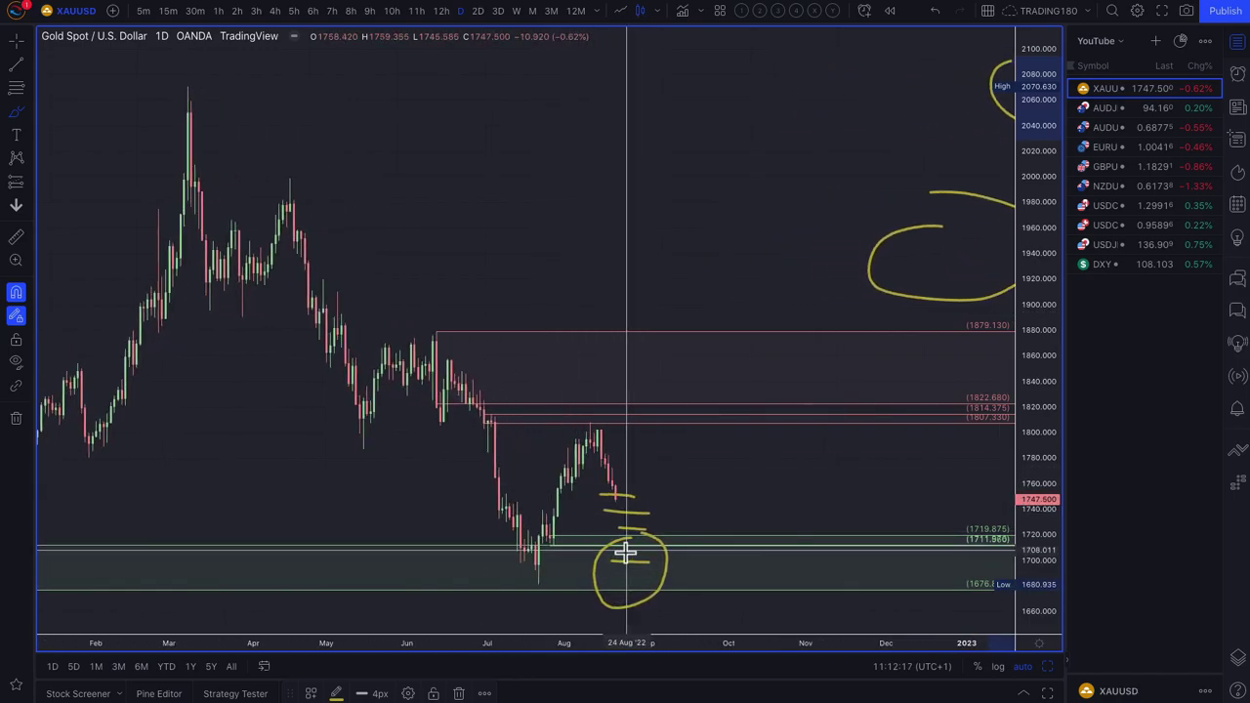
pyautogui.scroll(2, 625, 552)
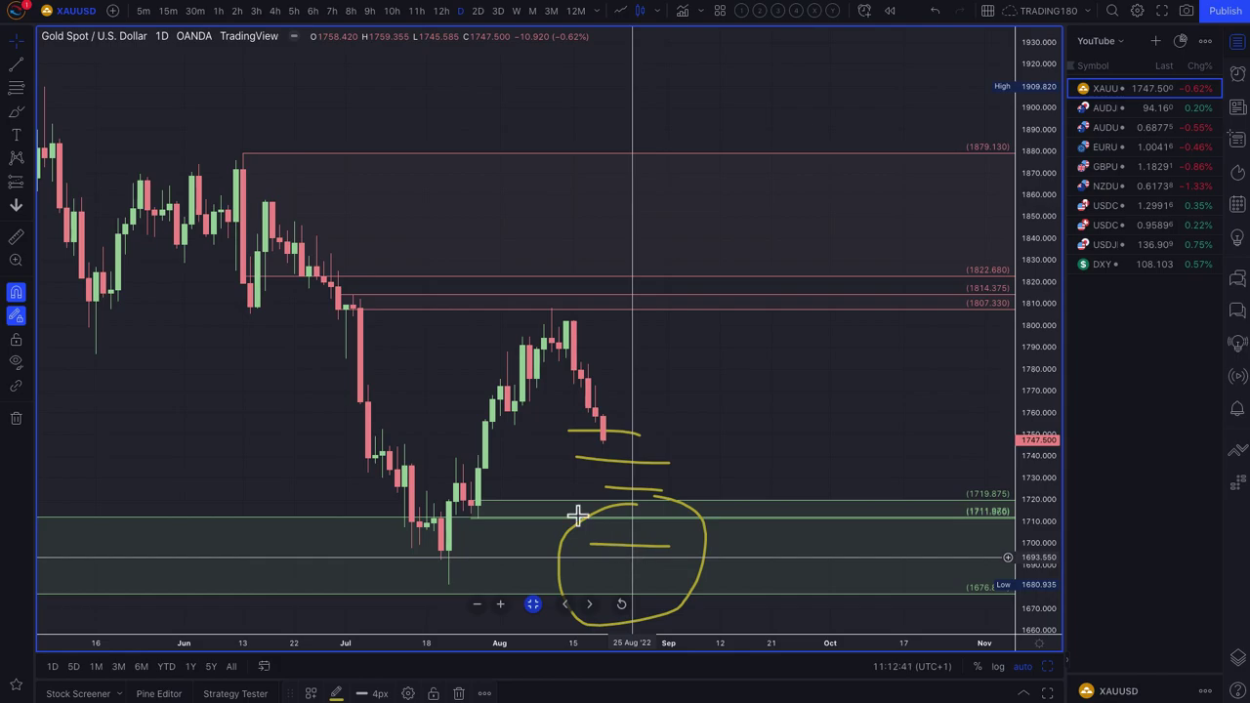
pyautogui.scroll(-3, 606, 519)
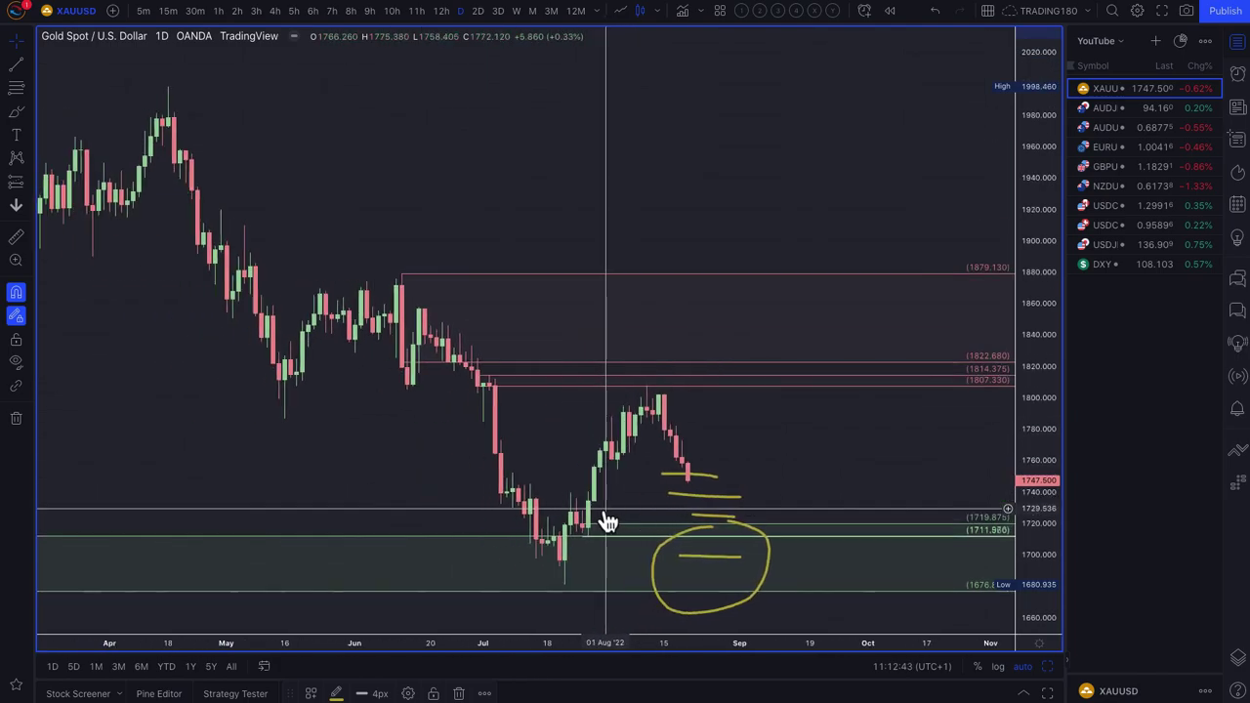
pyautogui.scroll(-1, 607, 519)
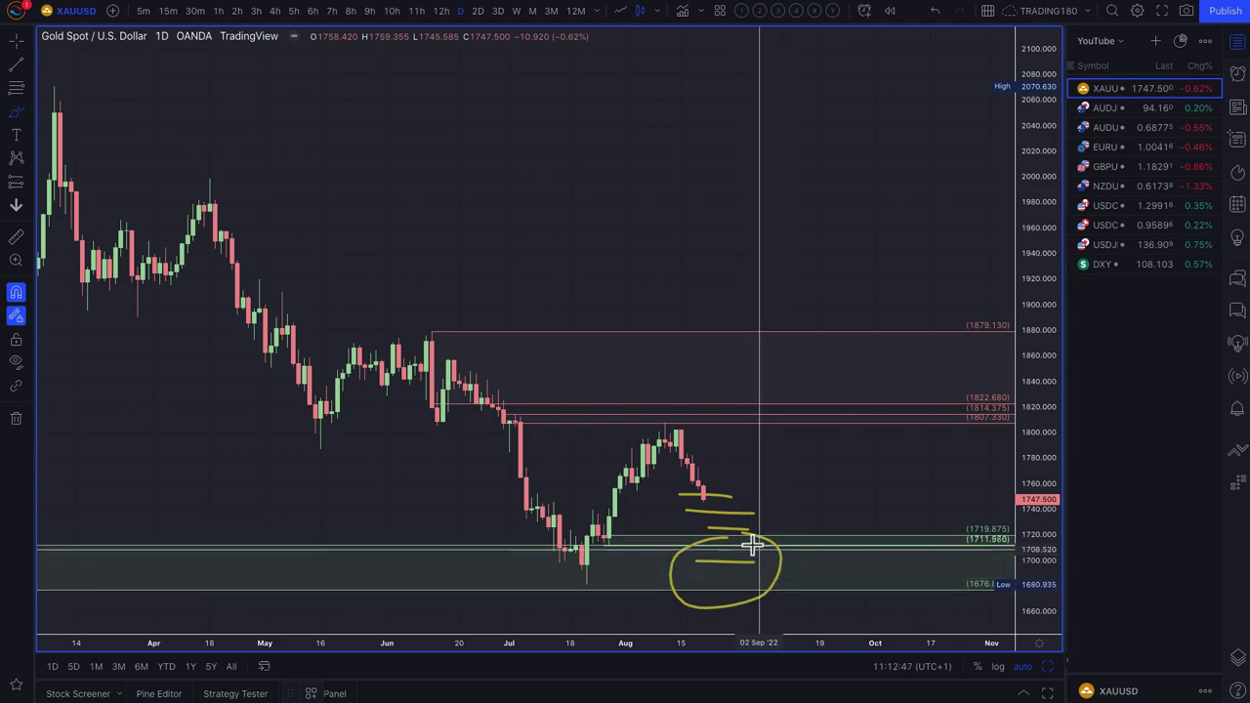
pyautogui.moveTo(751, 531)
pyautogui.mouseDown()
pyautogui.moveTo(699, 565)
pyautogui.moveTo(778, 530)
pyautogui.moveTo(790, 585)
pyautogui.moveTo(770, 581)
pyautogui.mouseUp()
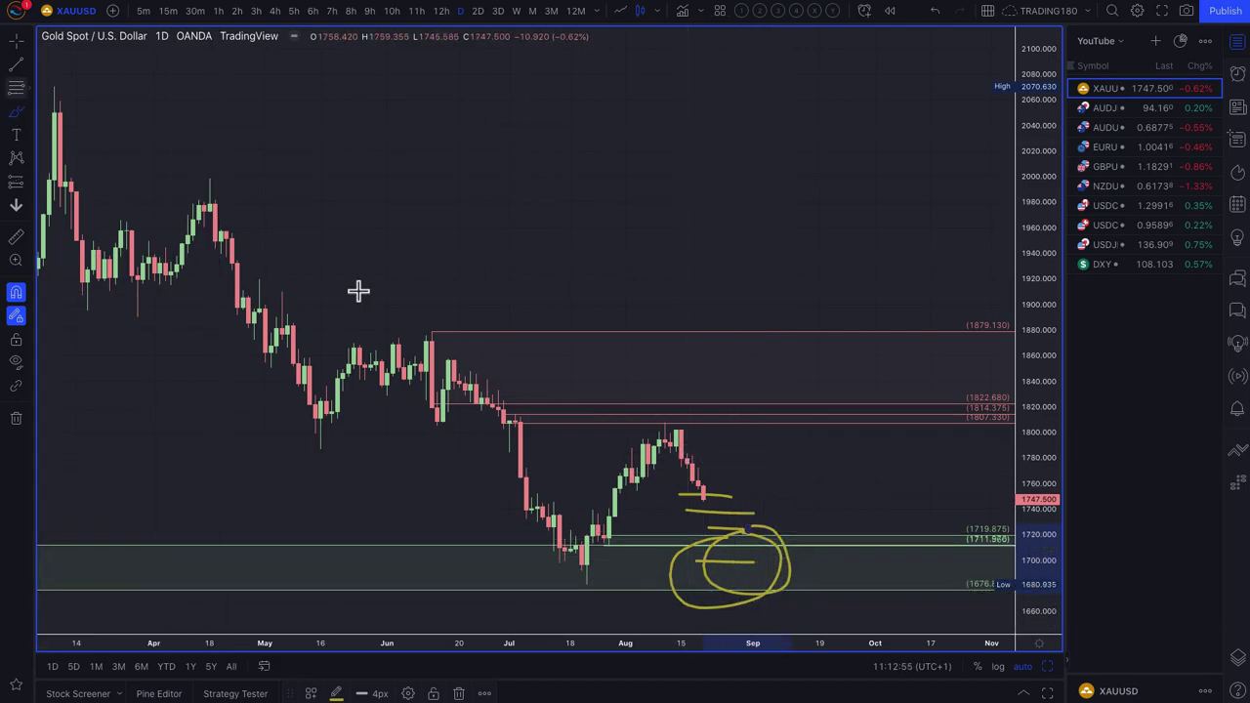
# Draw a gold supply zone from 1789.505 to 1807.960 on the 10 August high and brush an arrow up into it and back down.
pyautogui.press('Escape')
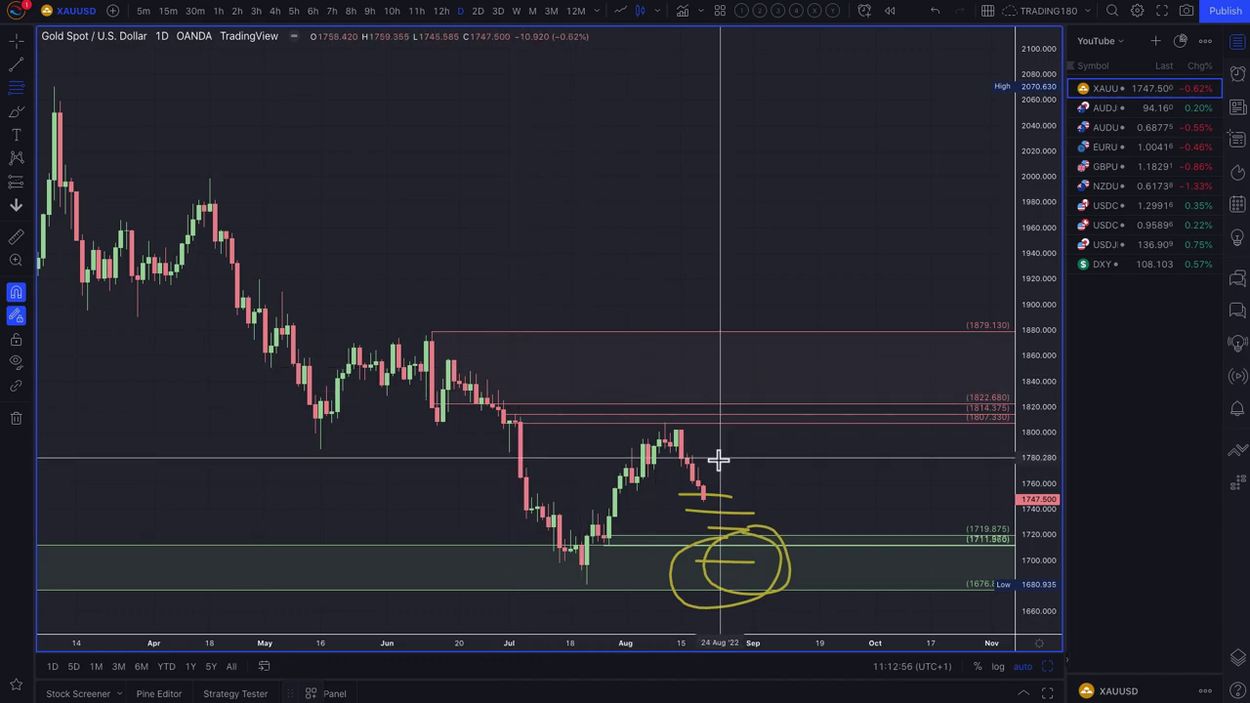
pyautogui.click(664, 424)
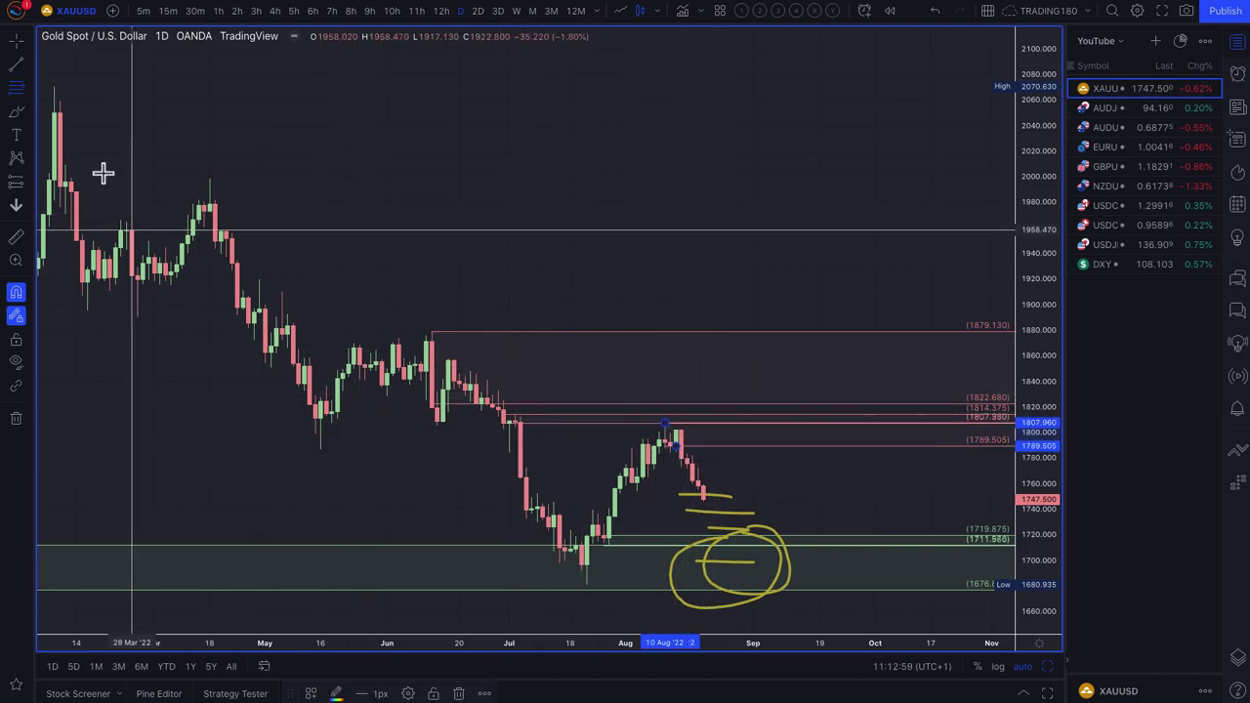
pyautogui.click(16, 110)
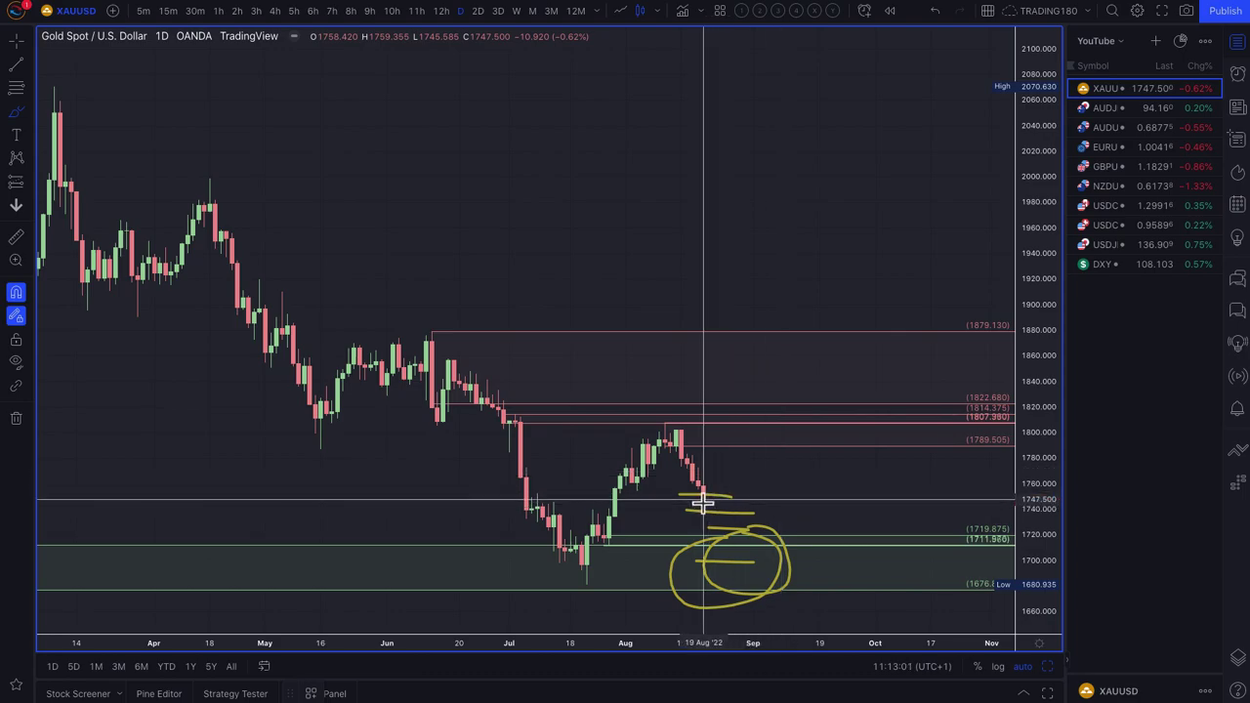
pyautogui.moveTo(703, 503)
pyautogui.mouseDown()
pyautogui.moveTo(747, 432)
pyautogui.moveTo(771, 505)
pyautogui.moveTo(798, 493)
pyautogui.mouseUp()
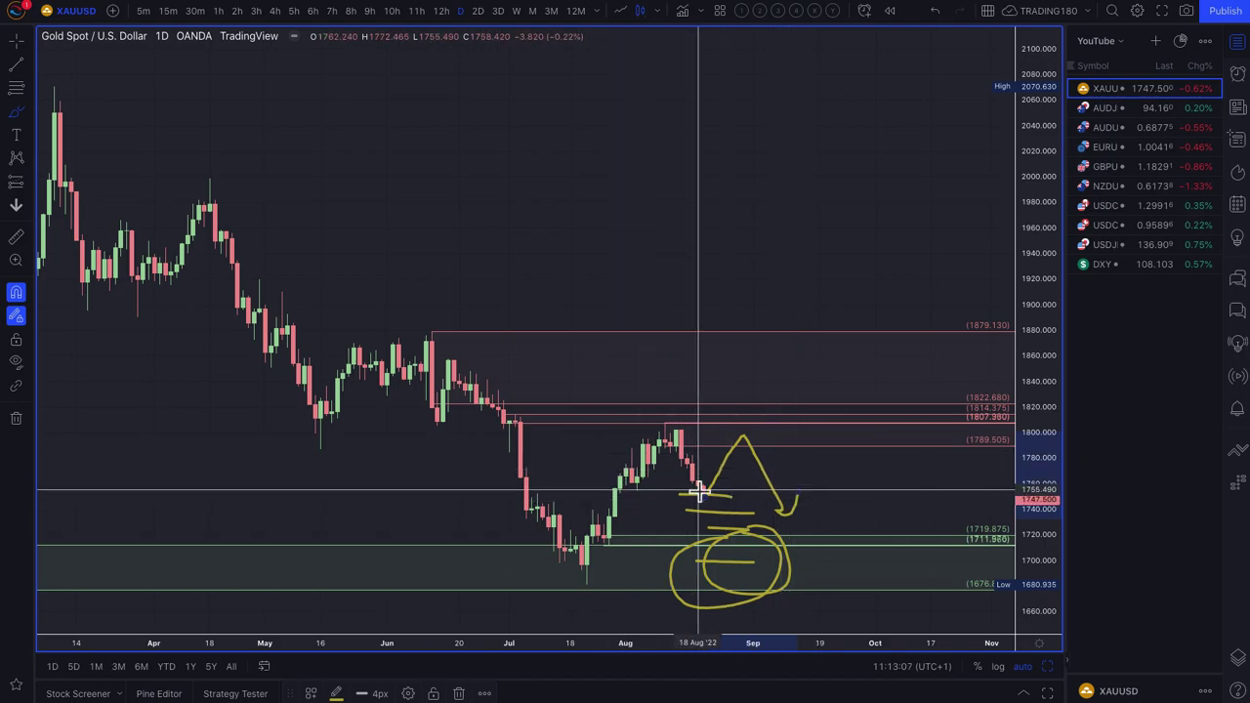
pyautogui.scroll(2, 699, 493)
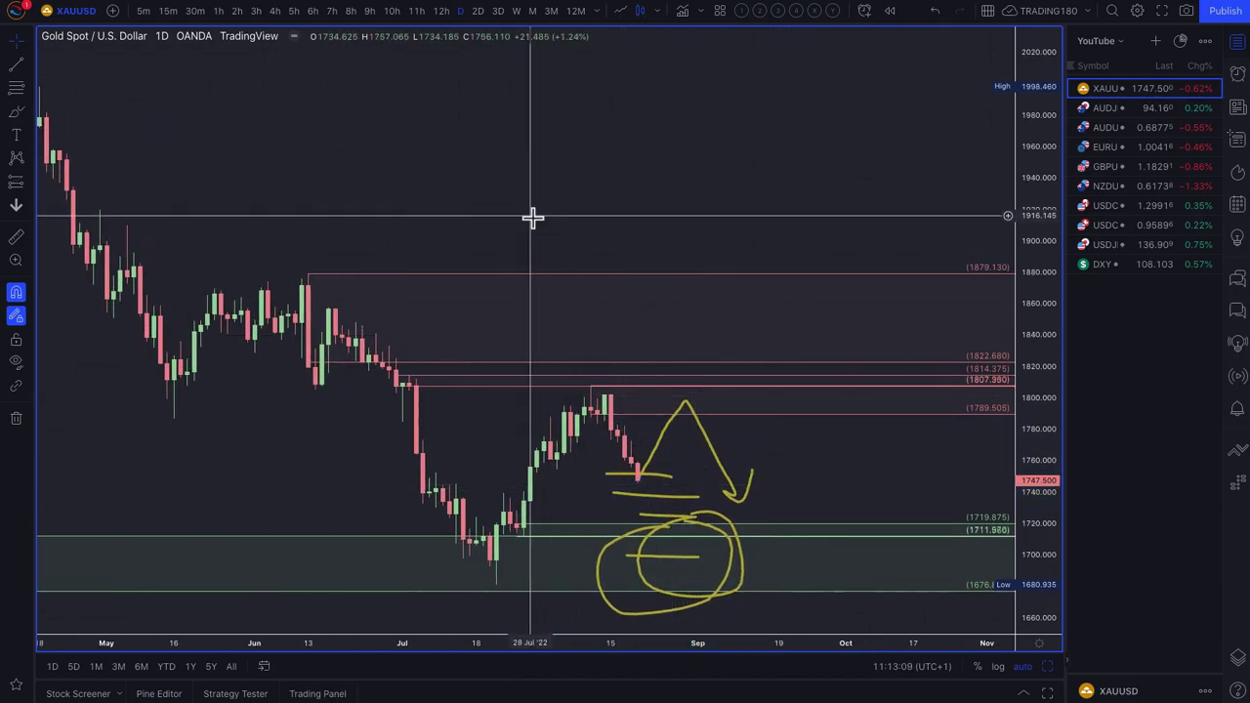